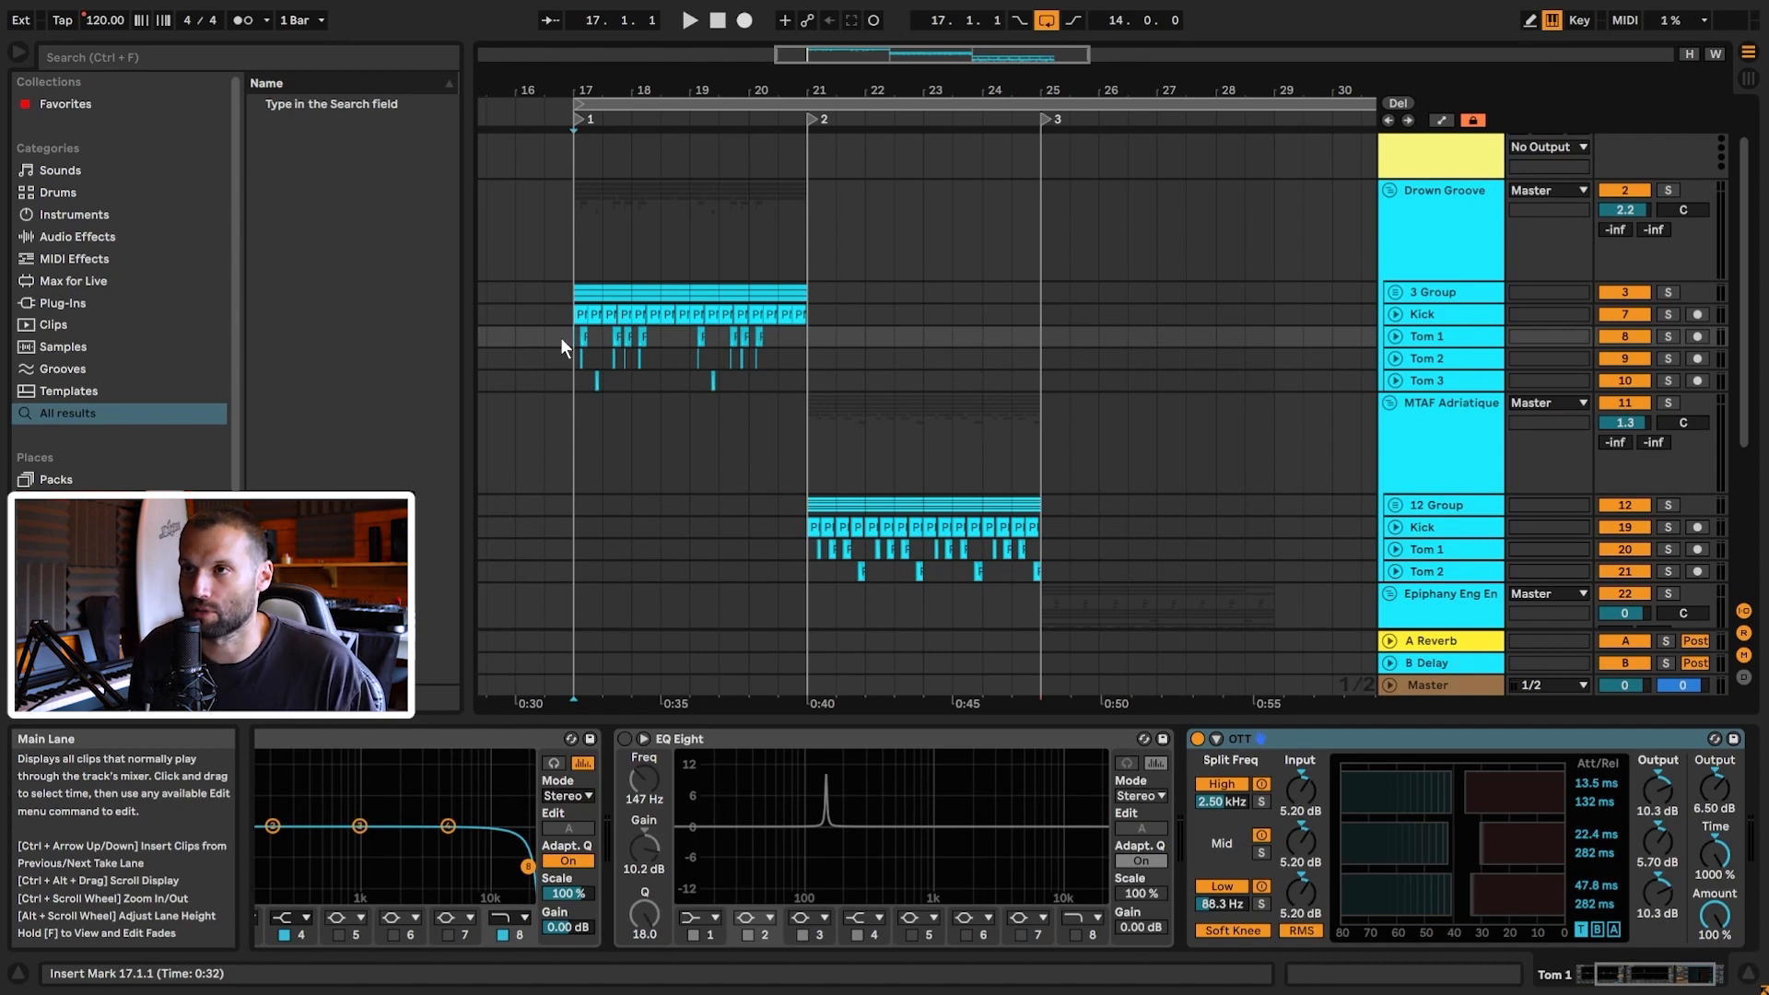
Step: Insert a new audio track, 11 Audio, below Tom 3 with Ctrl+T
left_click(1445, 318)
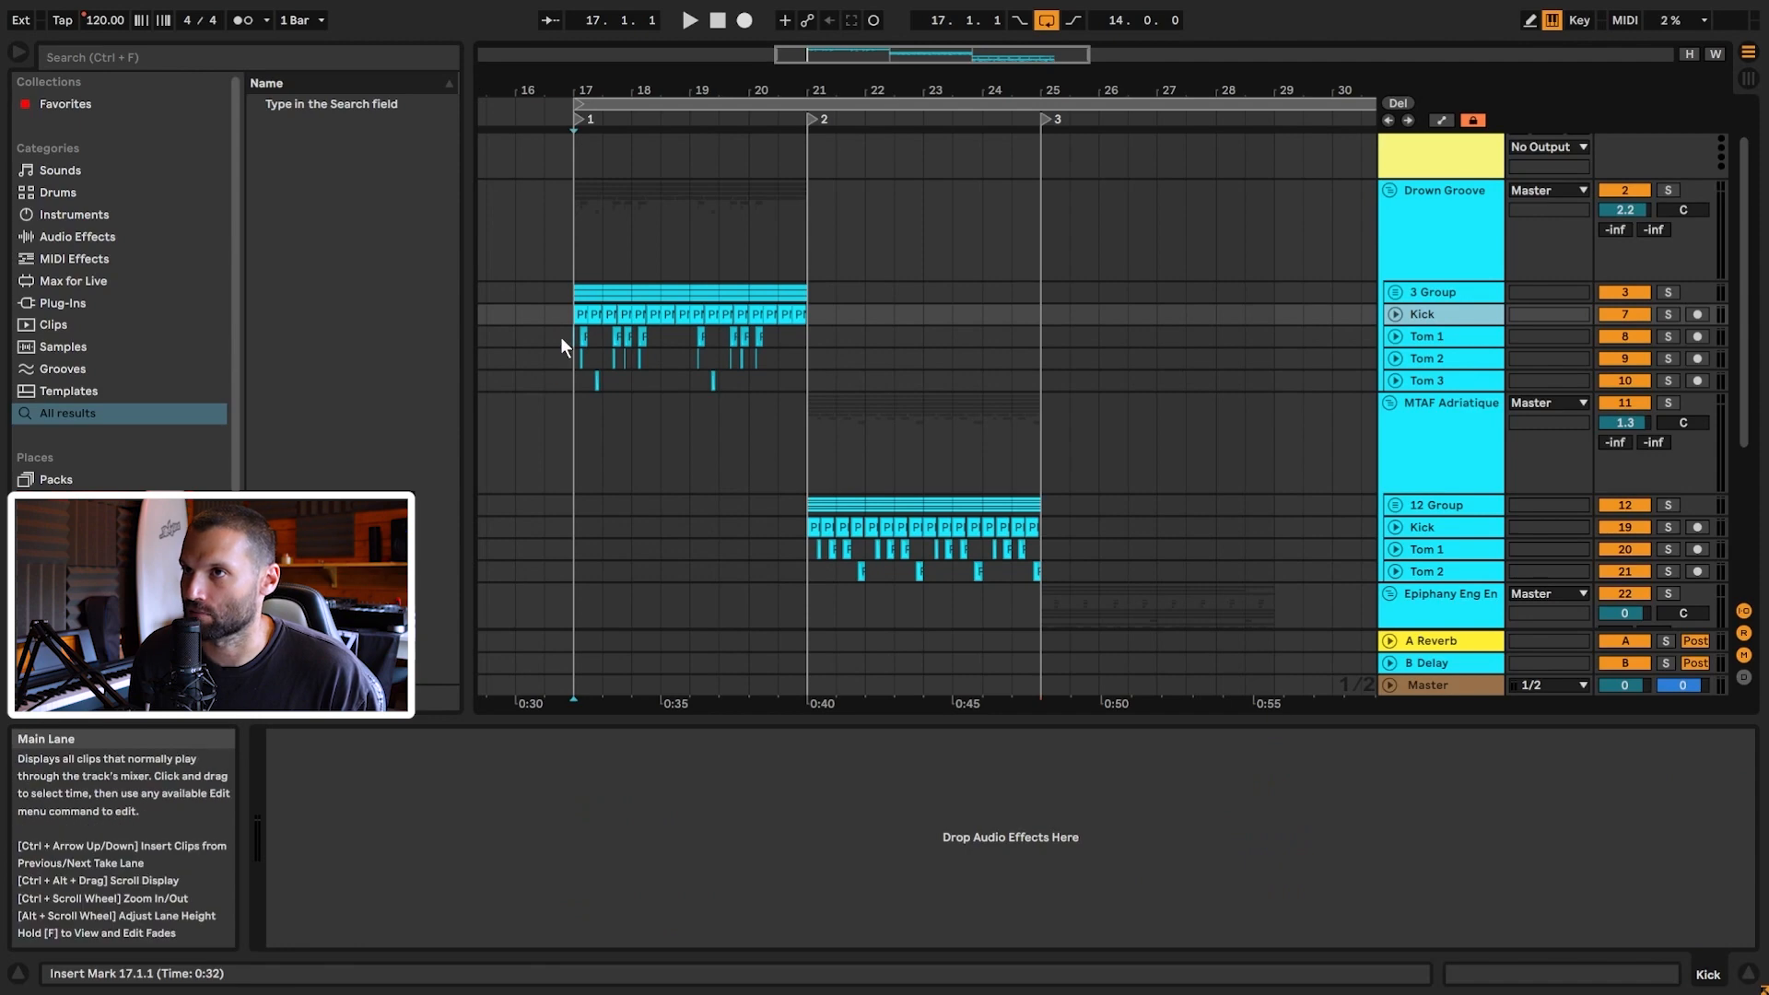
left_click_drag(799, 56, 787, 147)
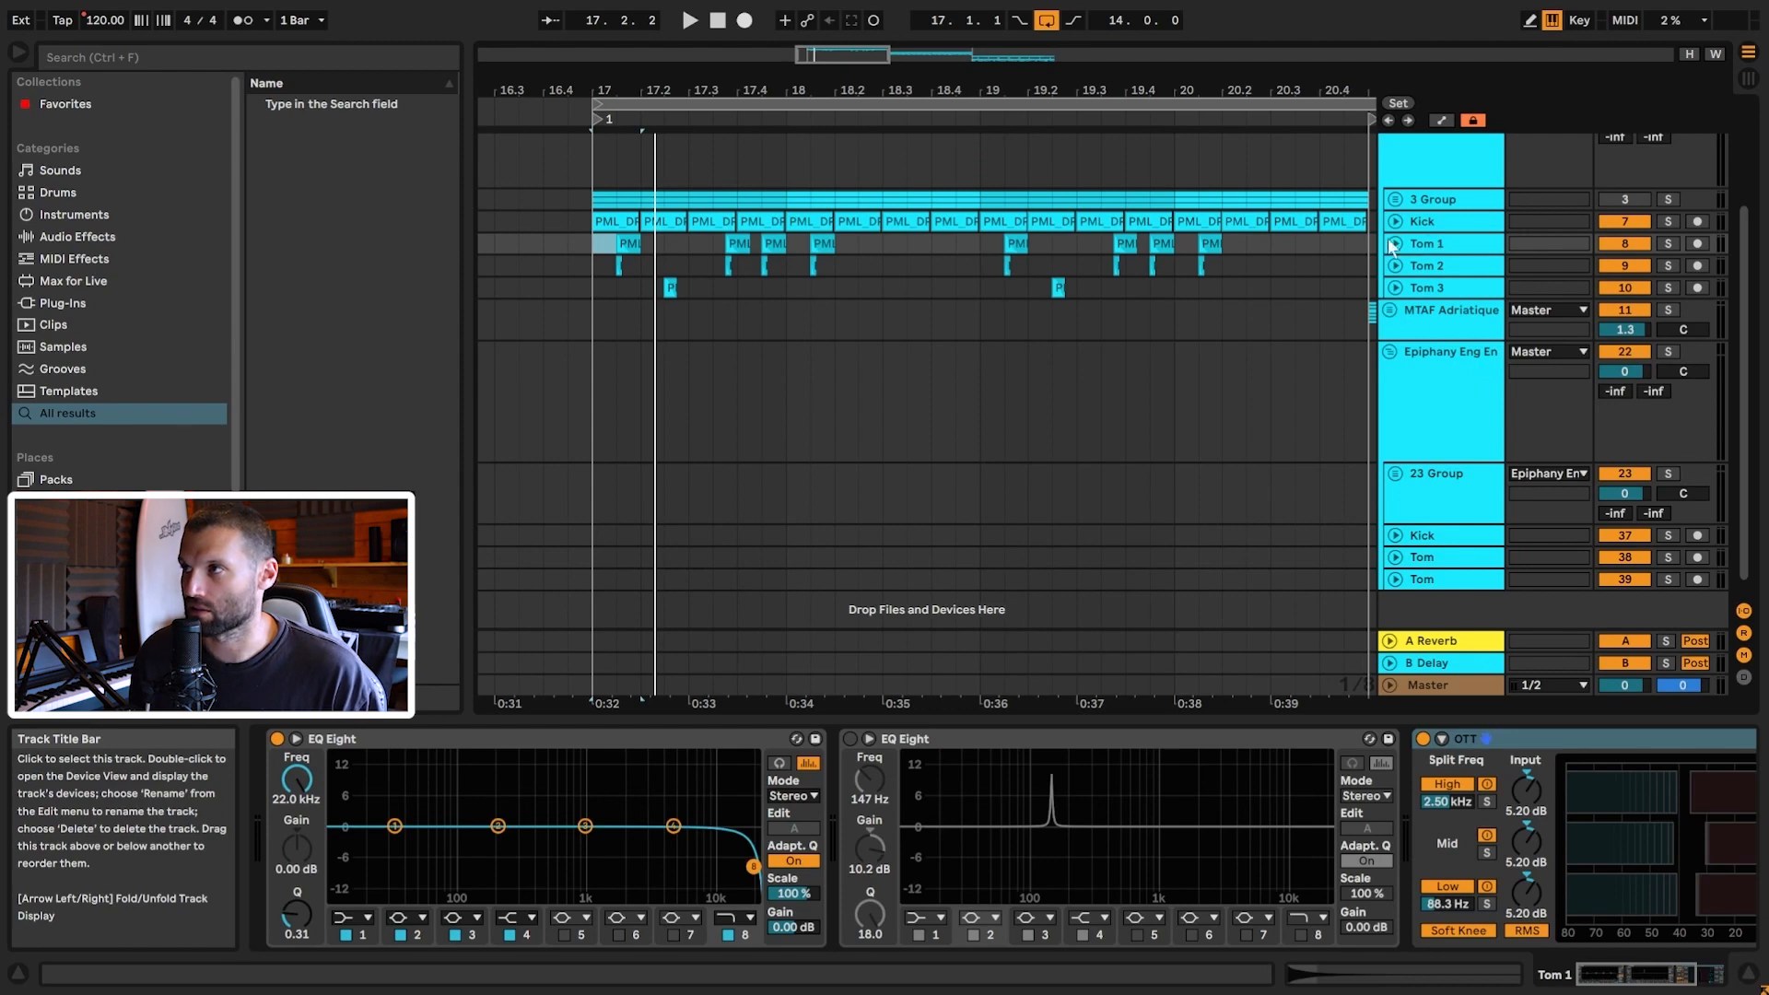
scroll(1460, 271, "up", 1)
left_click(1437, 328)
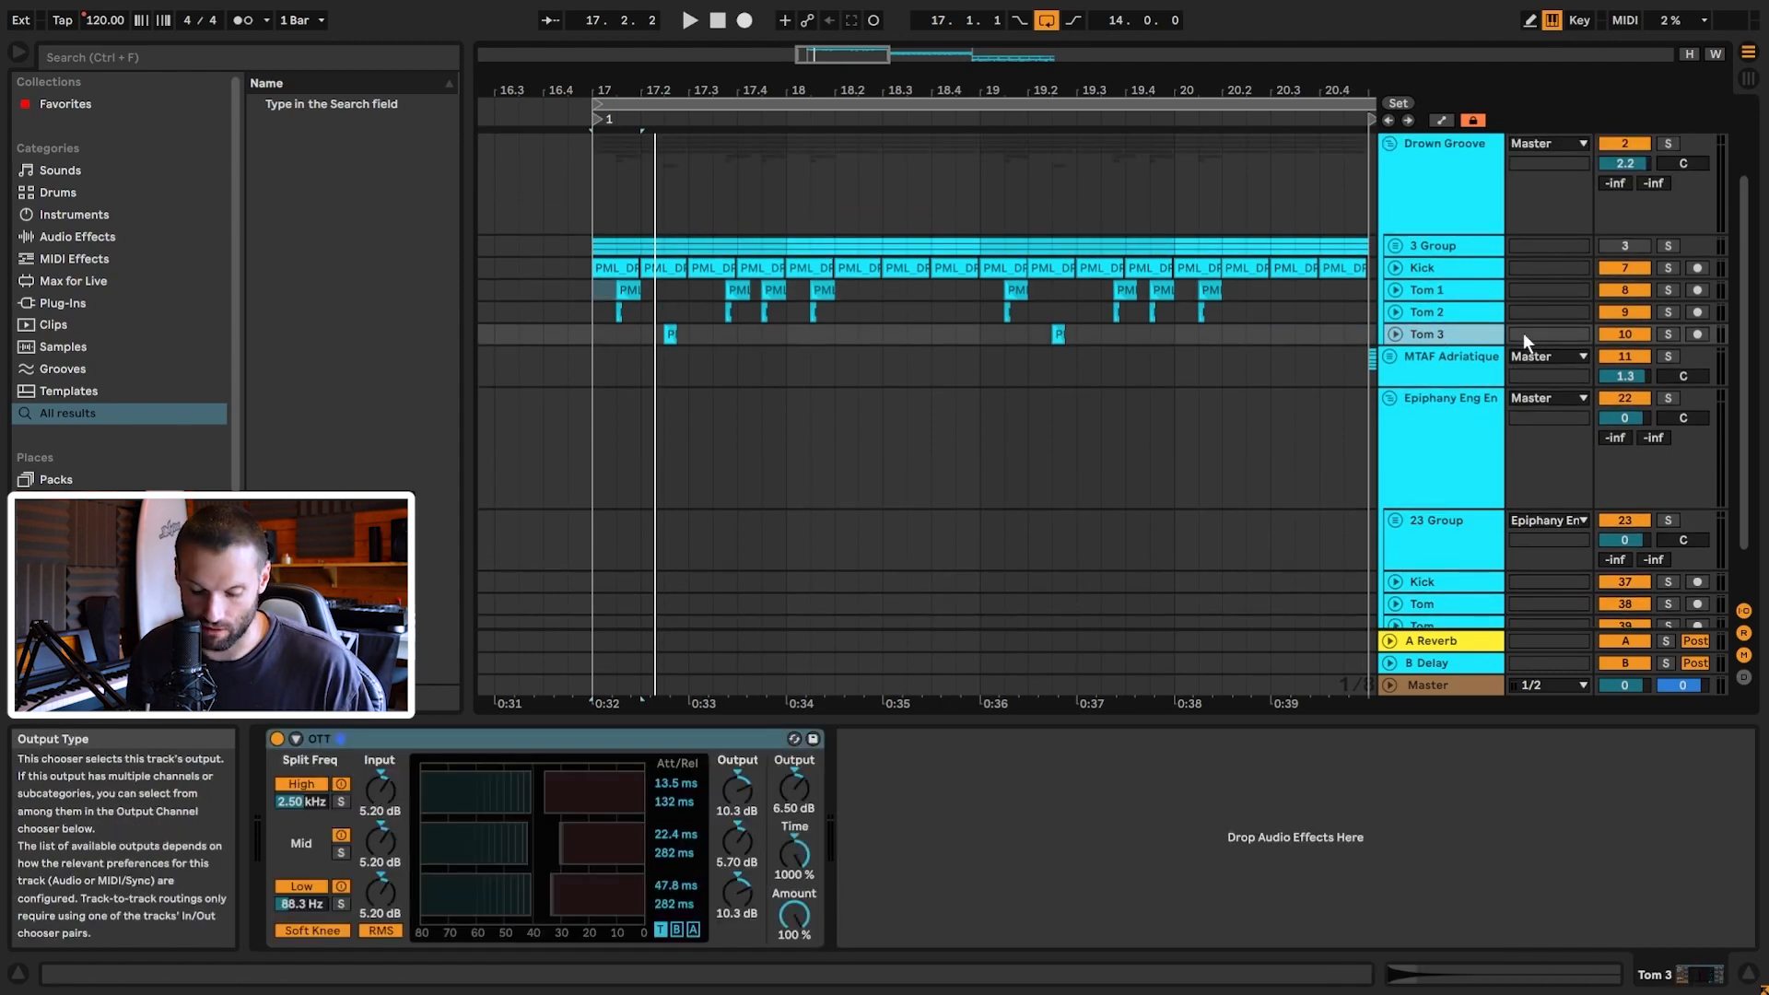
key("ctrl+t")
Step: Browse the user folder to the PML drum pack's ONESHOTS folder
left_click_drag(652, 90, 921, 180)
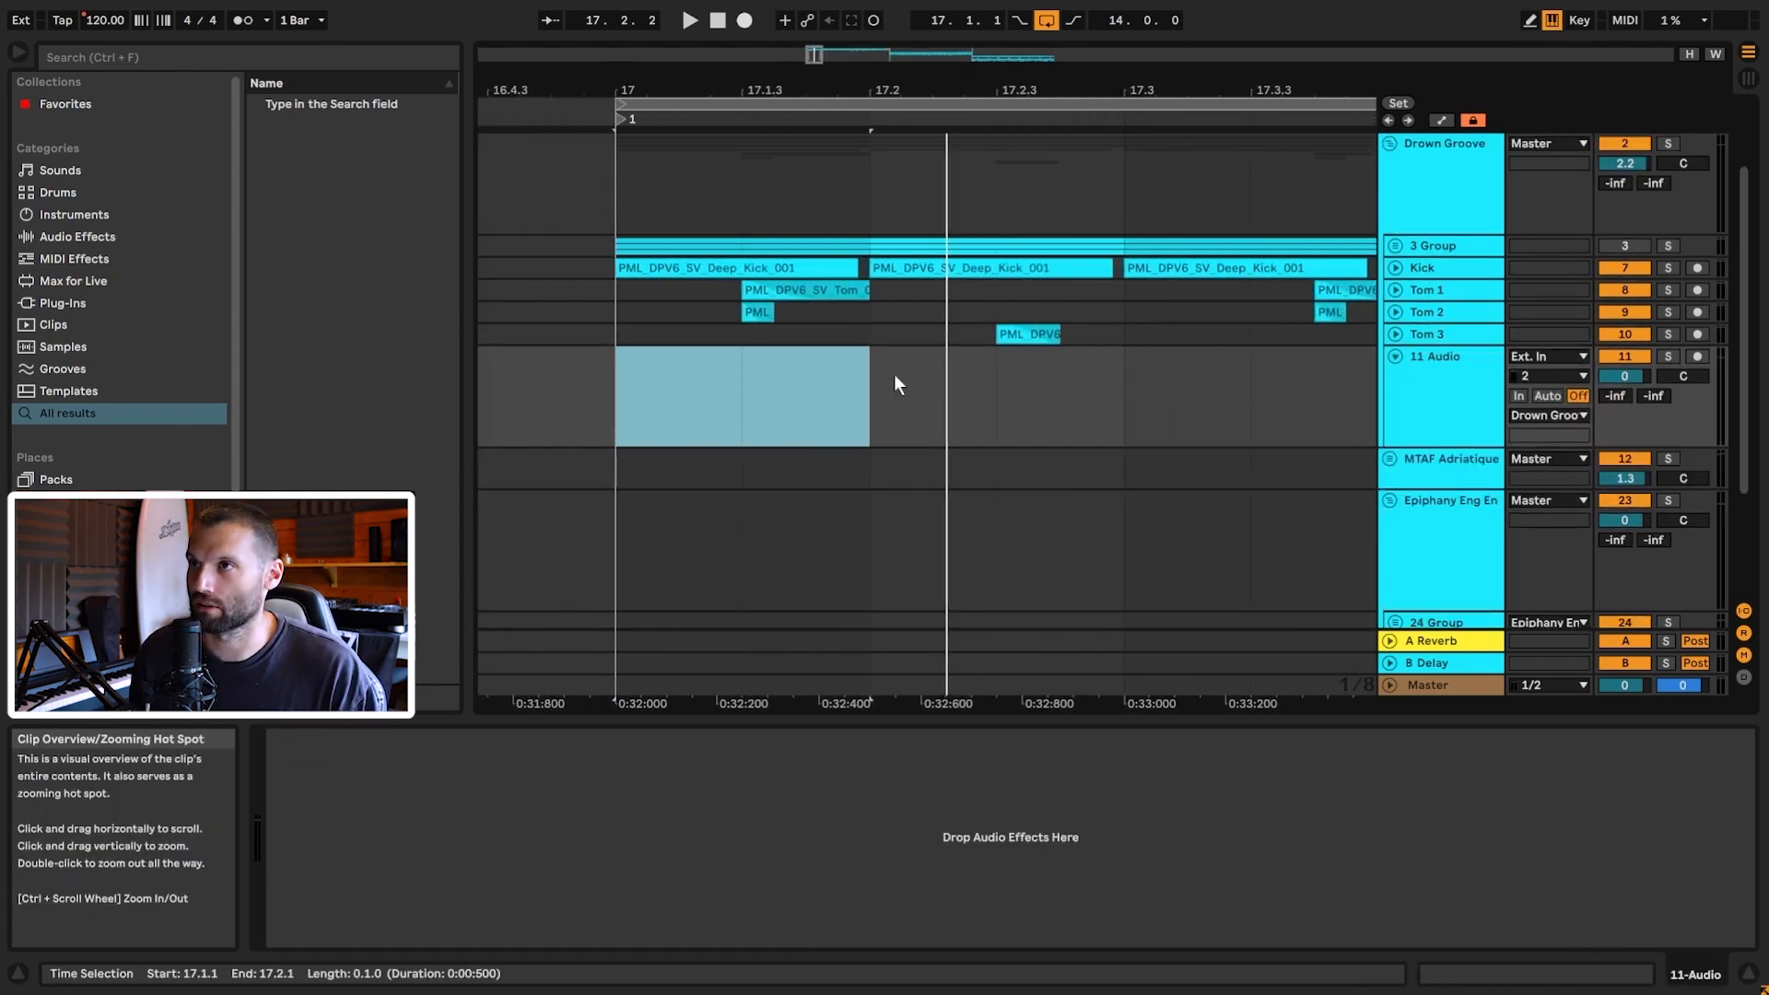
scroll(119, 516, "down", 3)
left_click(110, 559)
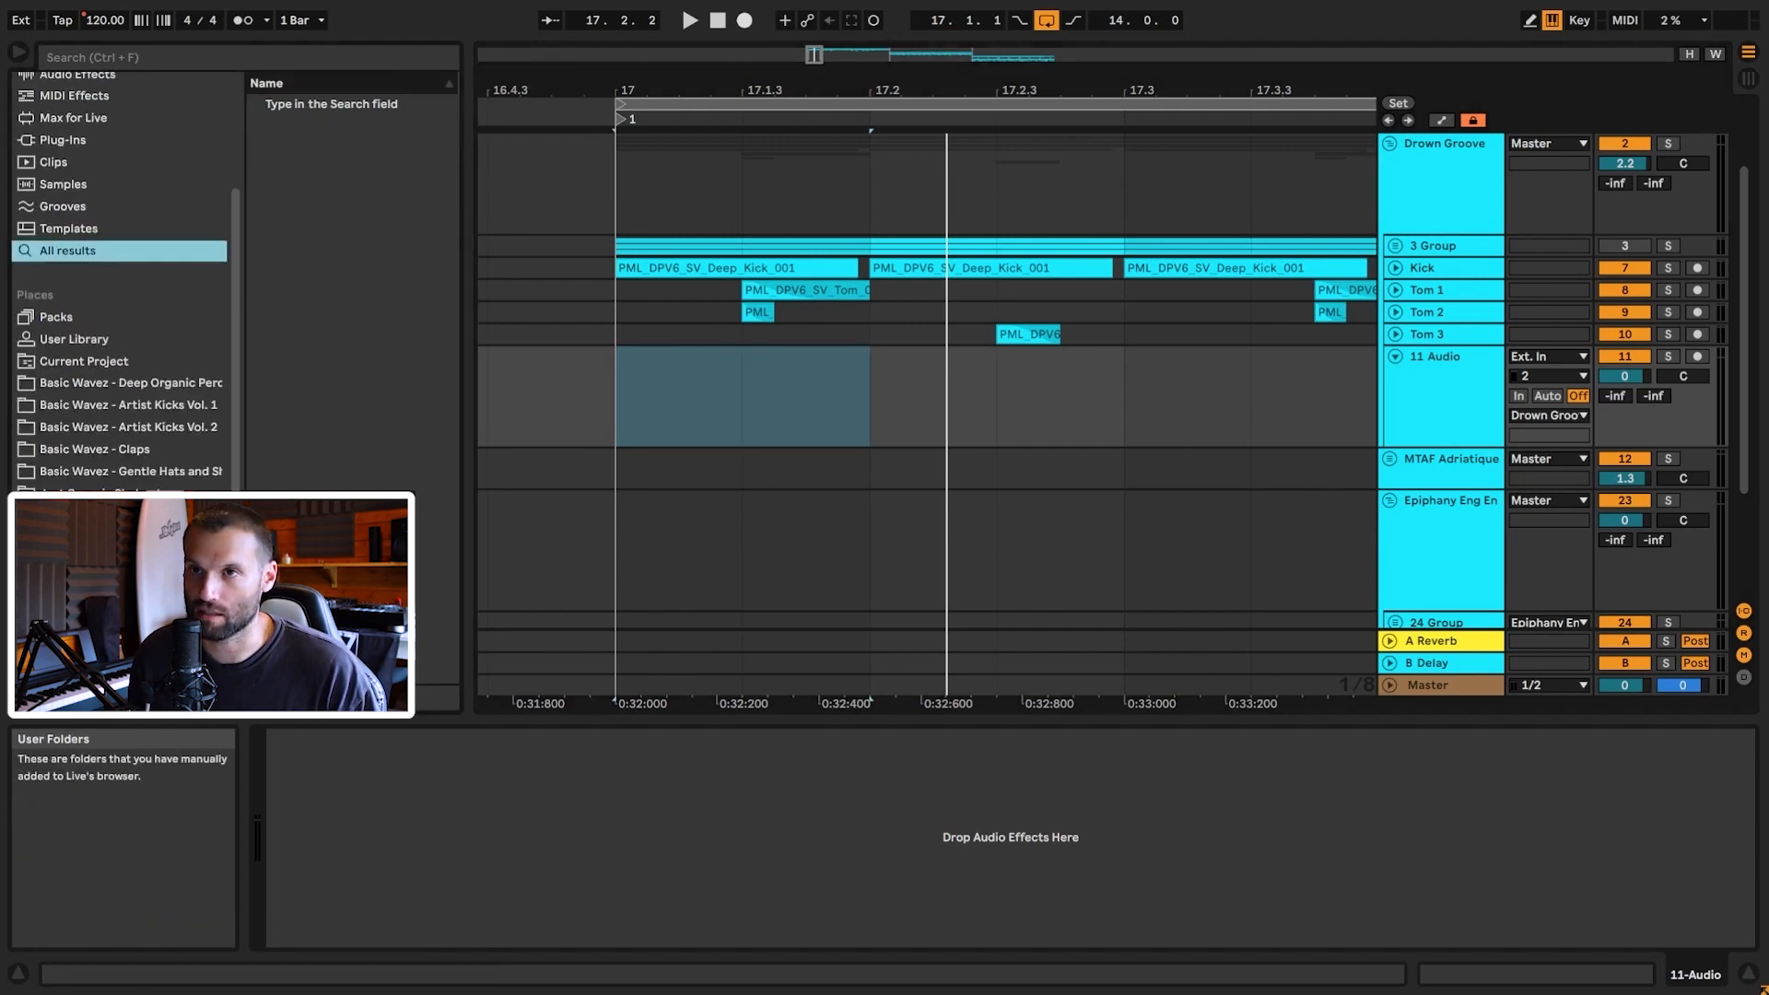
scroll(360, 346, "up", 6)
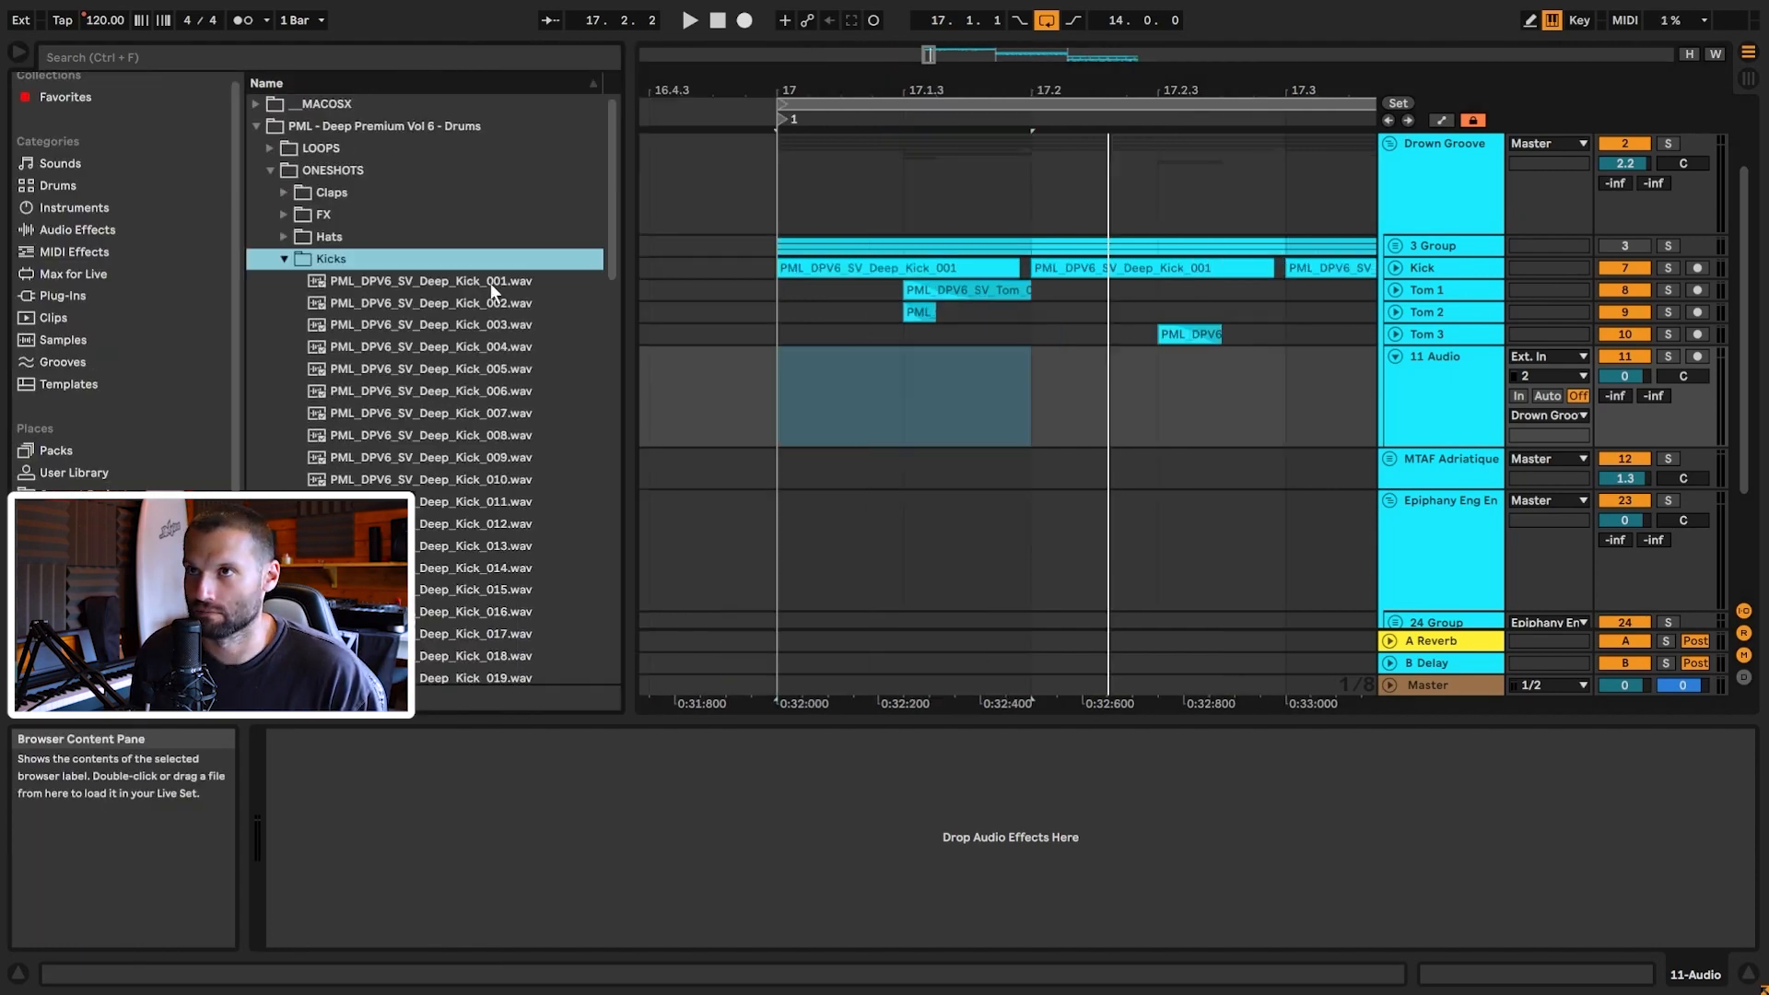
Step: Place Deep Kick 001 at 17.1.1 on track 11 and duplicate it through bar 21
left_click(490, 284)
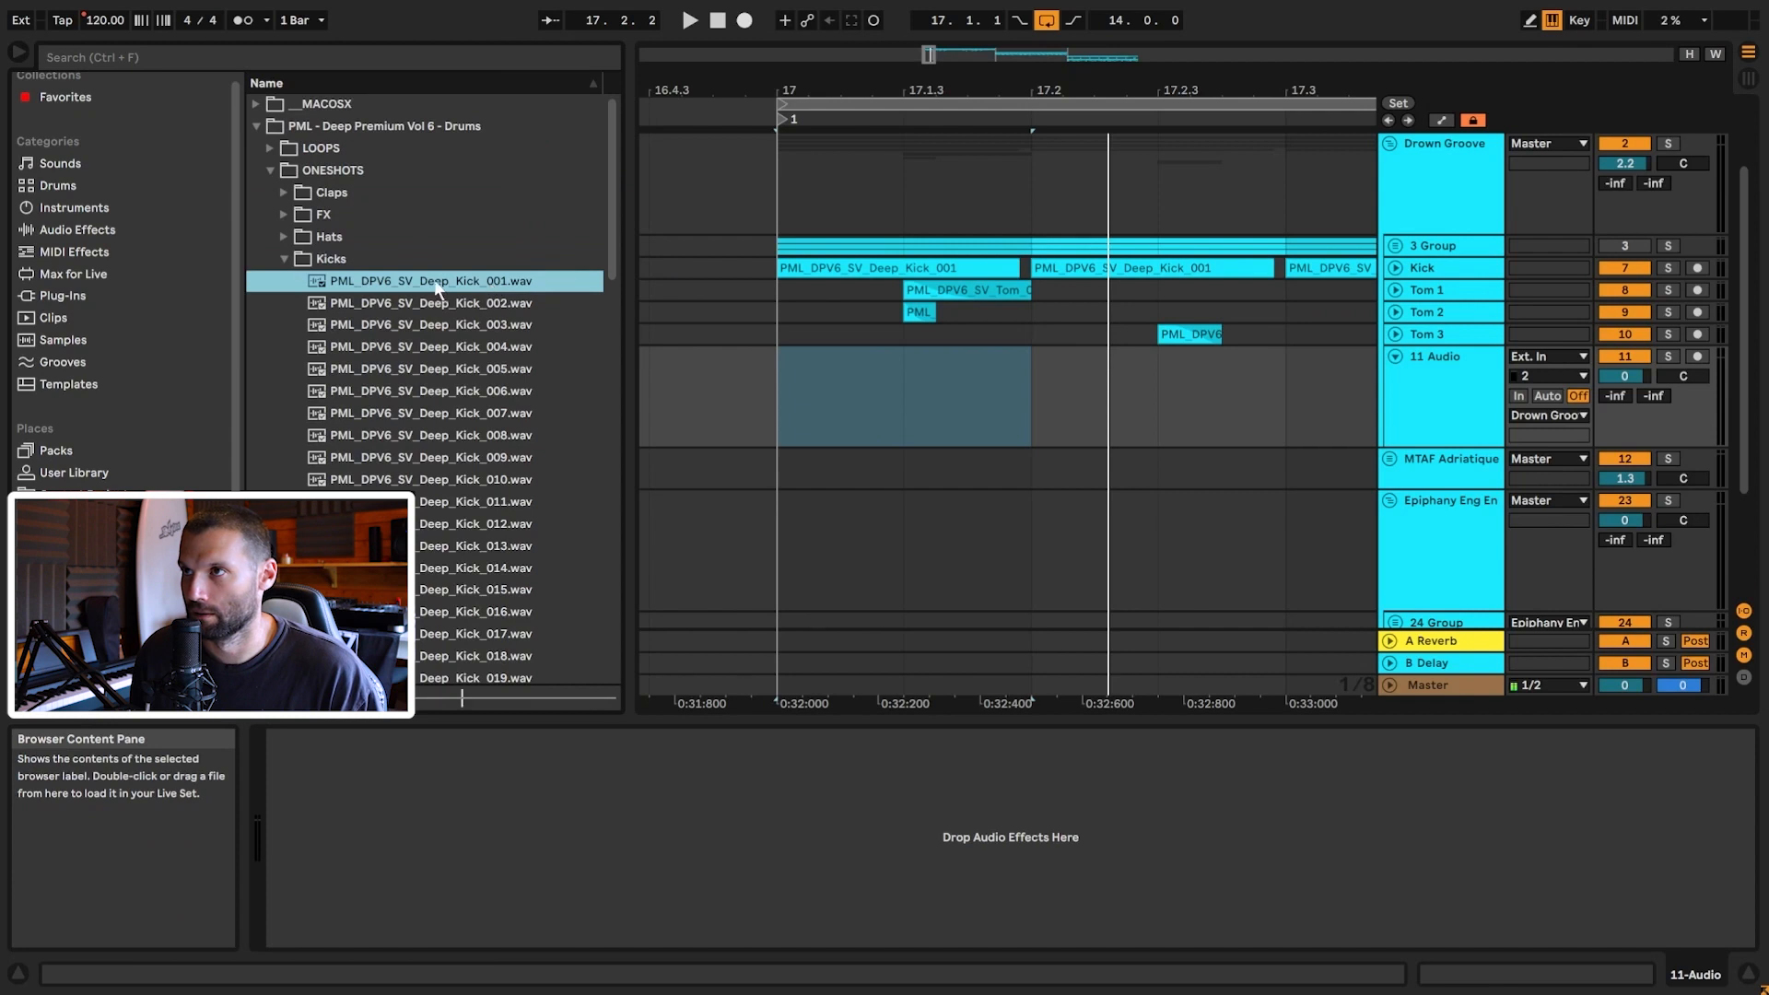
left_click_drag(437, 289, 792, 403)
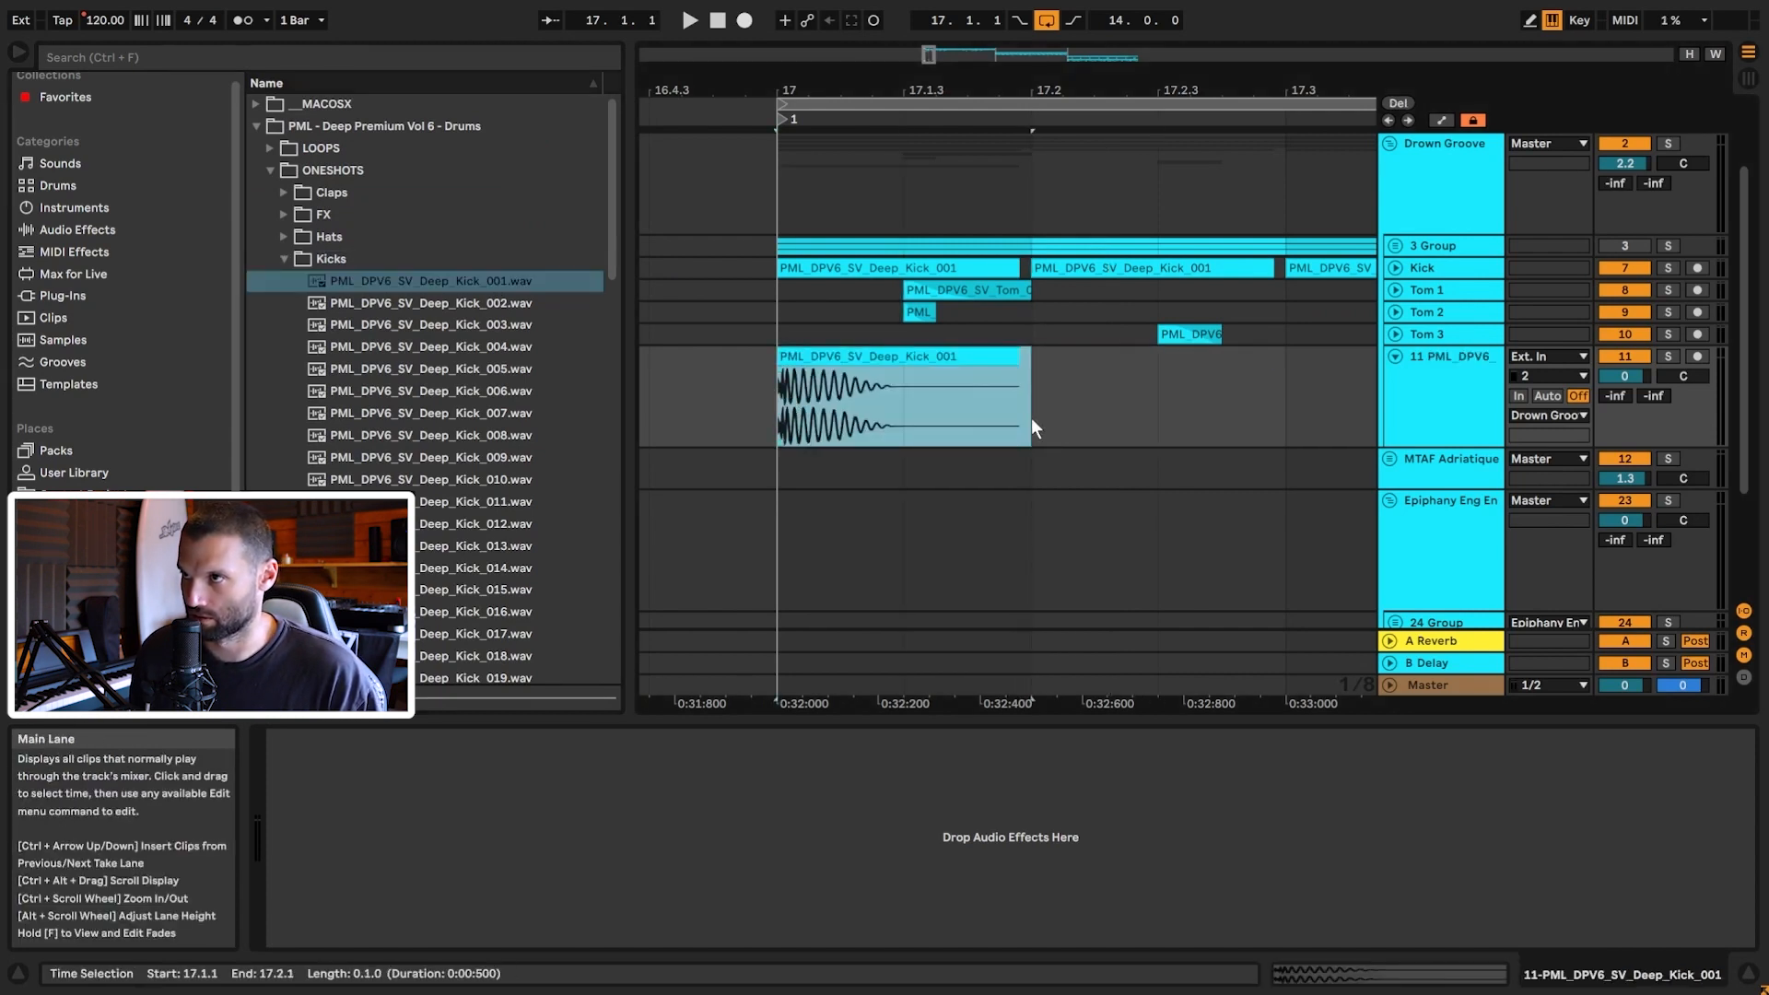
key("ctrl+d")
key("ctrl+d")
key("ctrl+d")
key("ctrl+d")
key("ctrl+d")
key("ctrl+d")
key("ctrl+d")
key("ctrl+d")
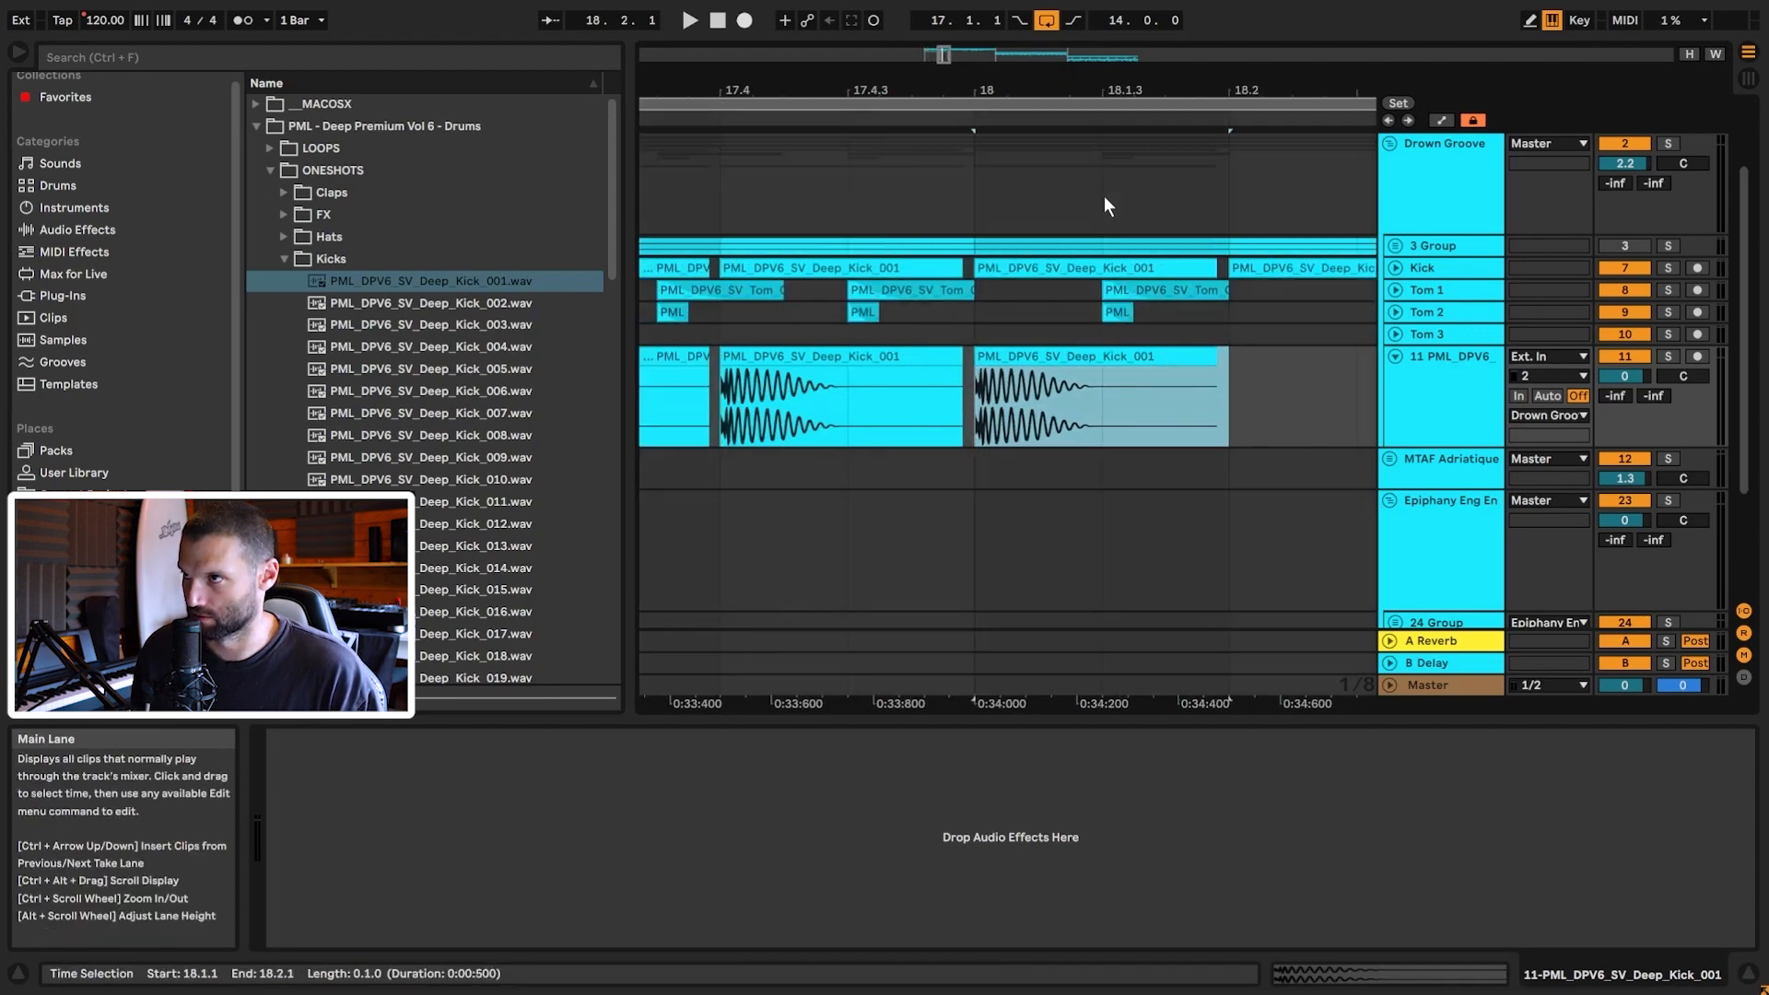
left_click_drag(1103, 90, 1103, 28)
mouse_move(1065, 398)
left_mouse_down()
mouse_move(936, 398)
mouse_move(1066, 395)
left_mouse_up()
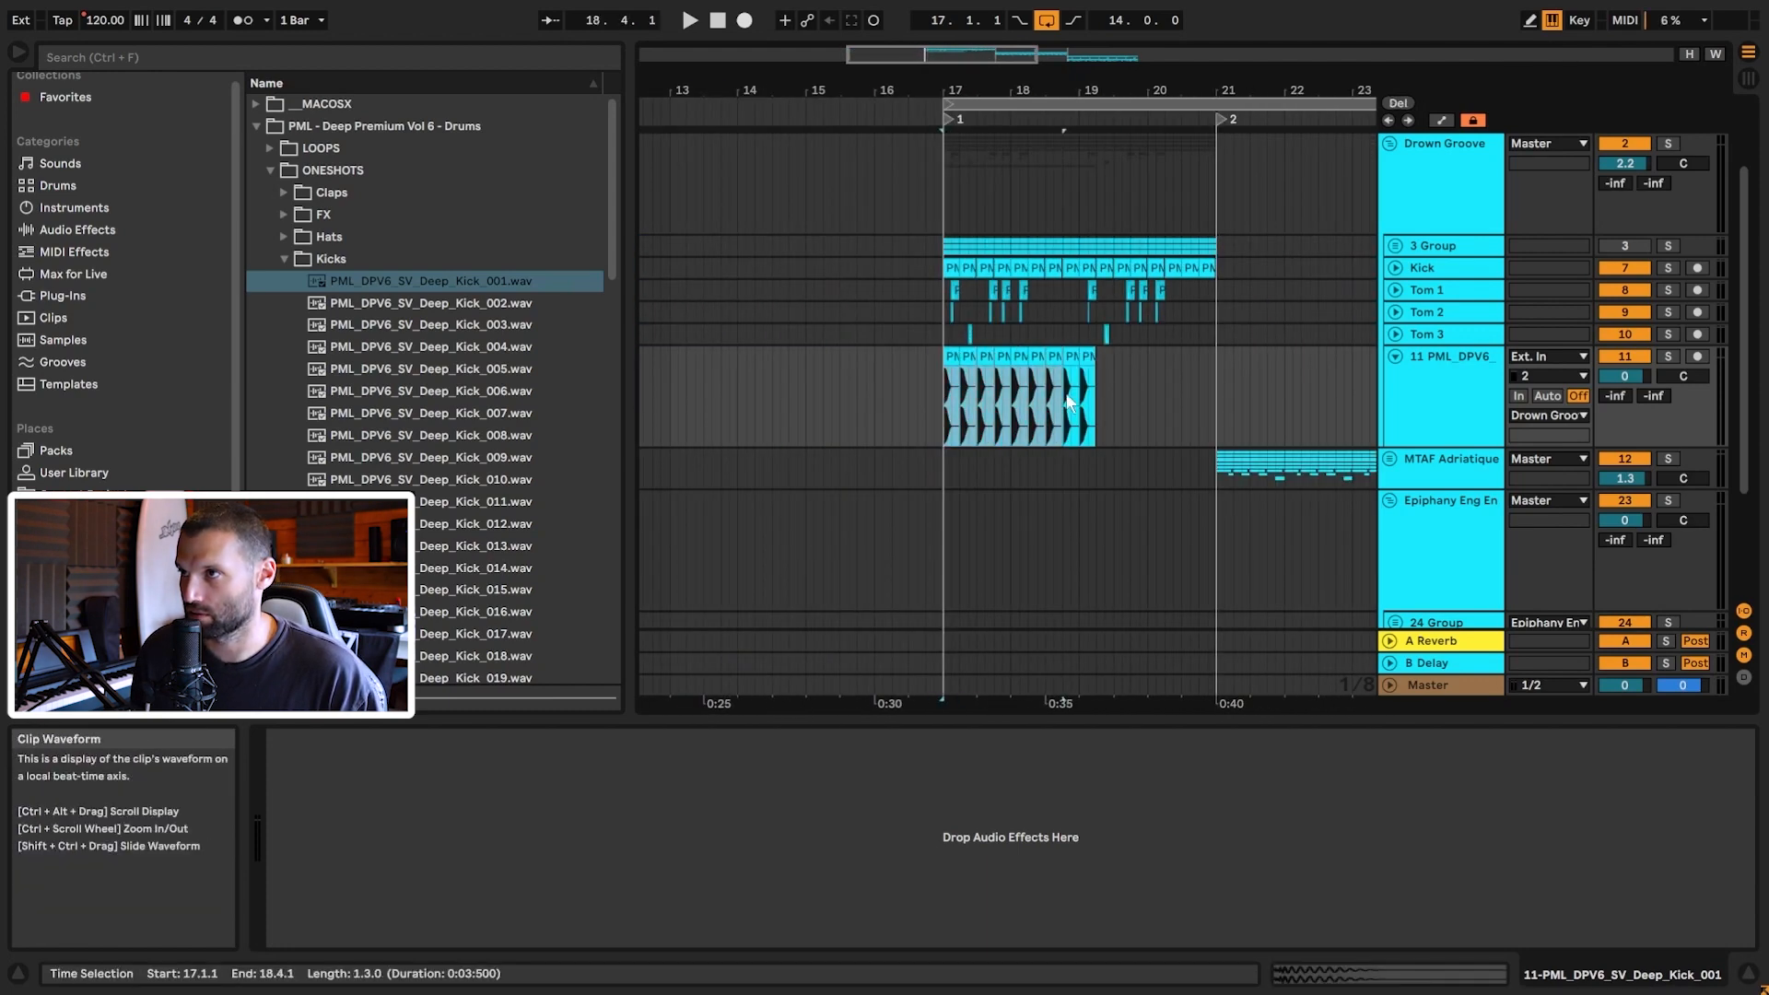
left_click_drag(944, 406, 1251, 408)
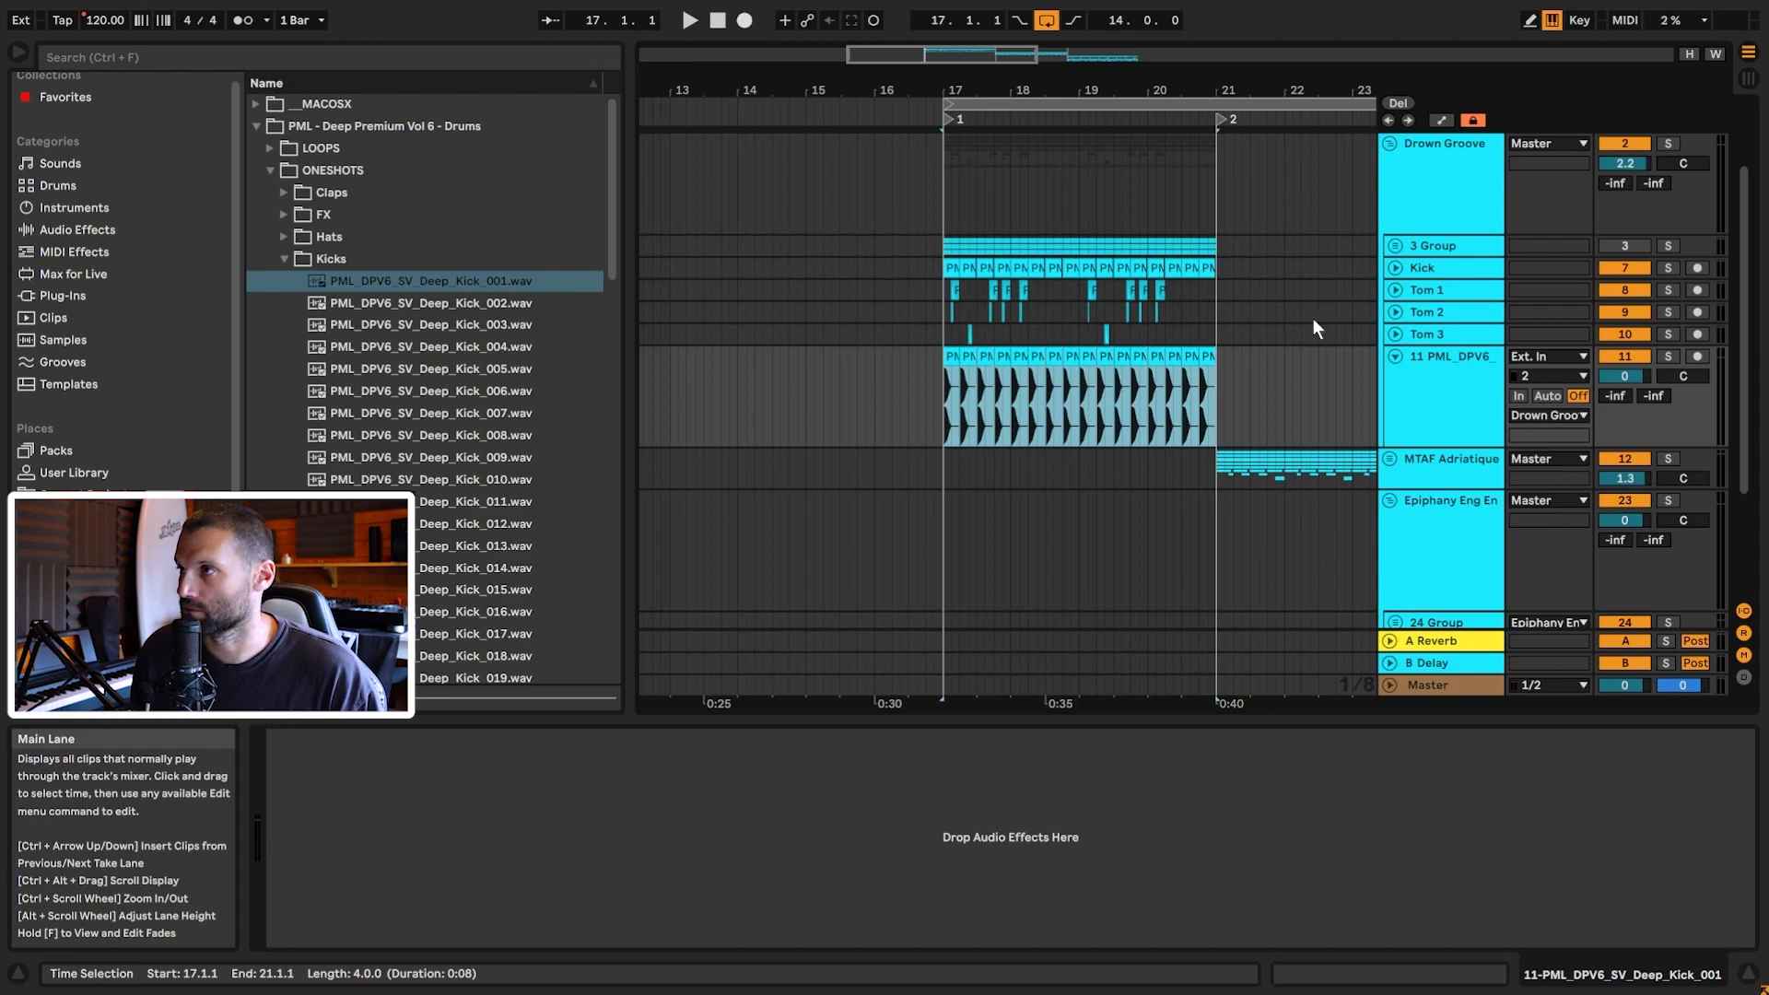
Step: Solo the kick track, set its volume to -2.1 dB, and audition it
key("plus")
key("plus")
key("plus")
left_click(1666, 357)
key("space")
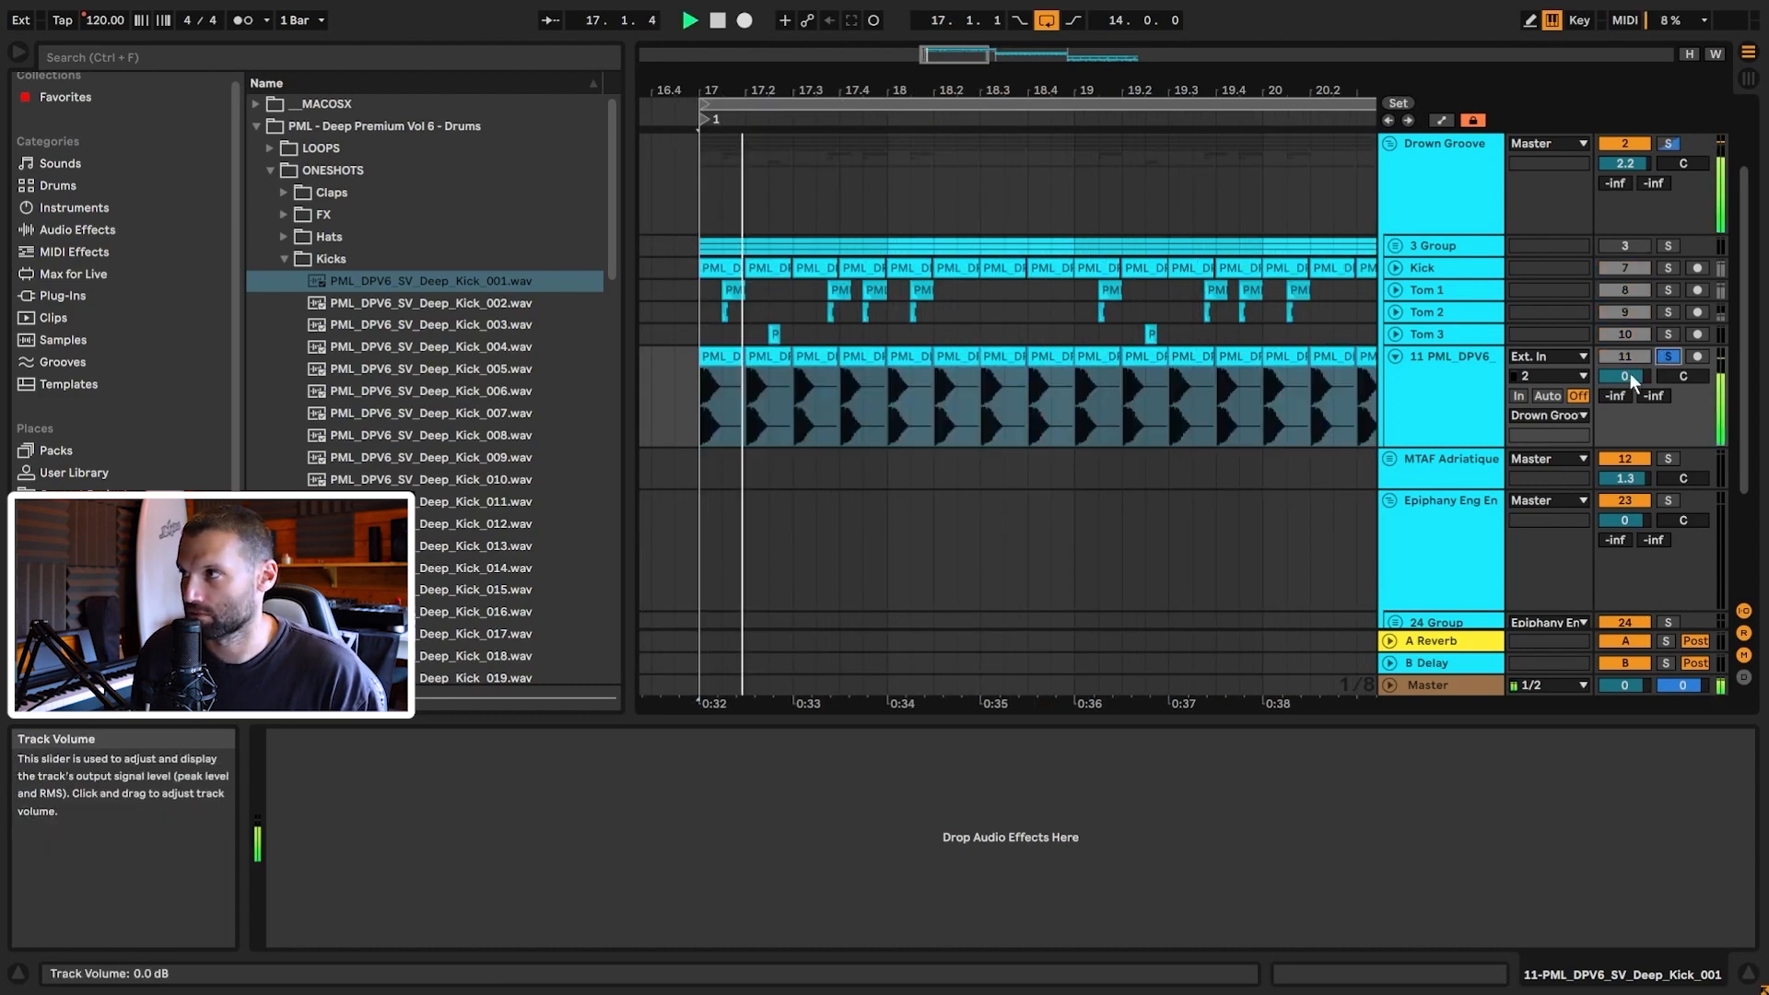
left_click(1630, 375)
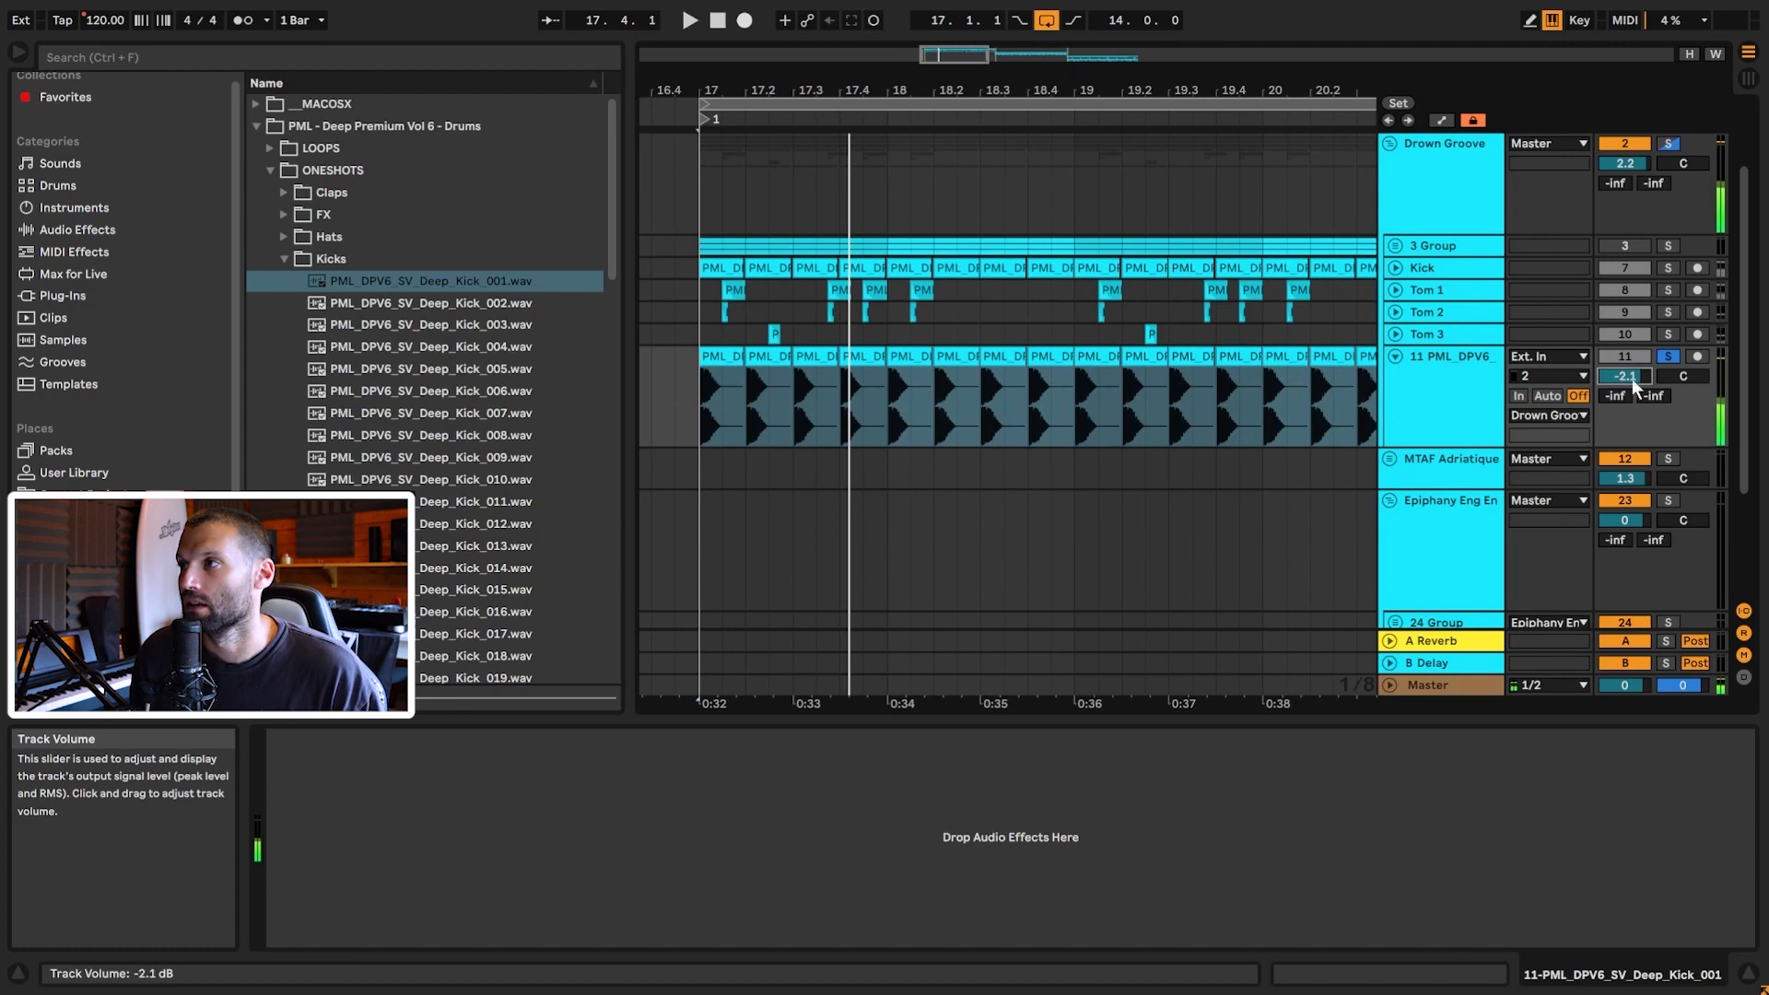
key("space")
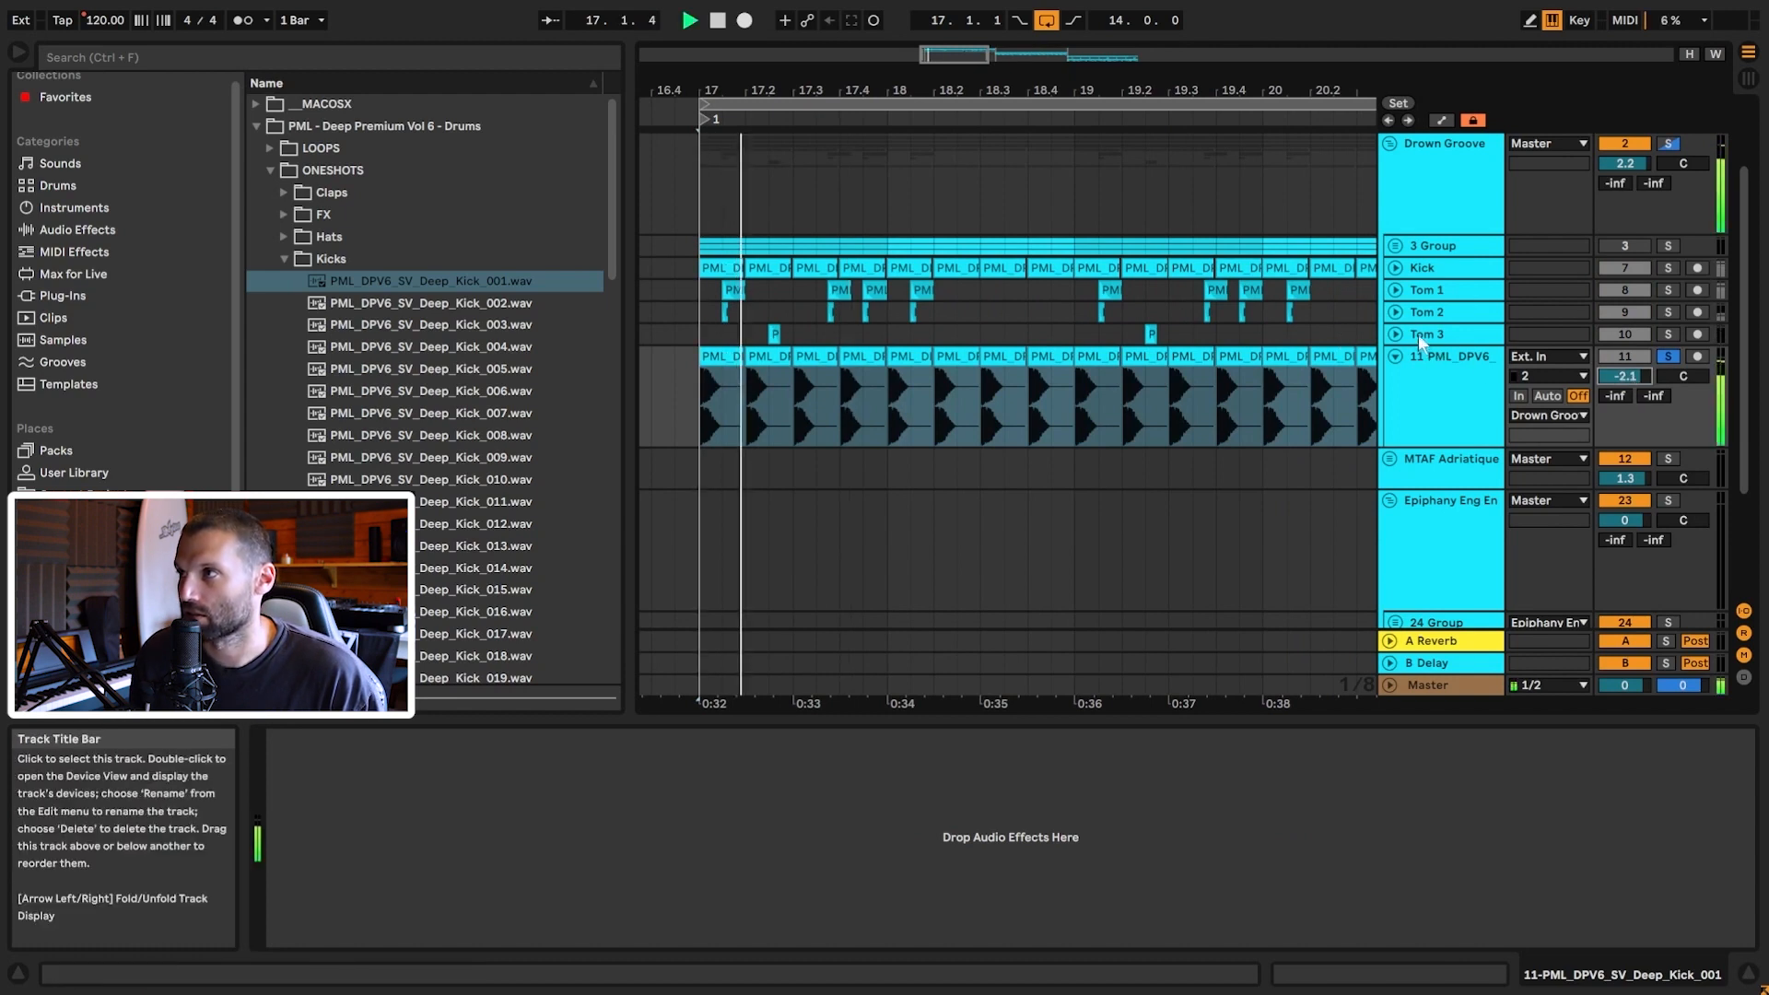
key("space")
Step: Unfold Tom 1, collapse Kicks, expand Toms, and select Tom_022.wav in the browser
left_click(1394, 291)
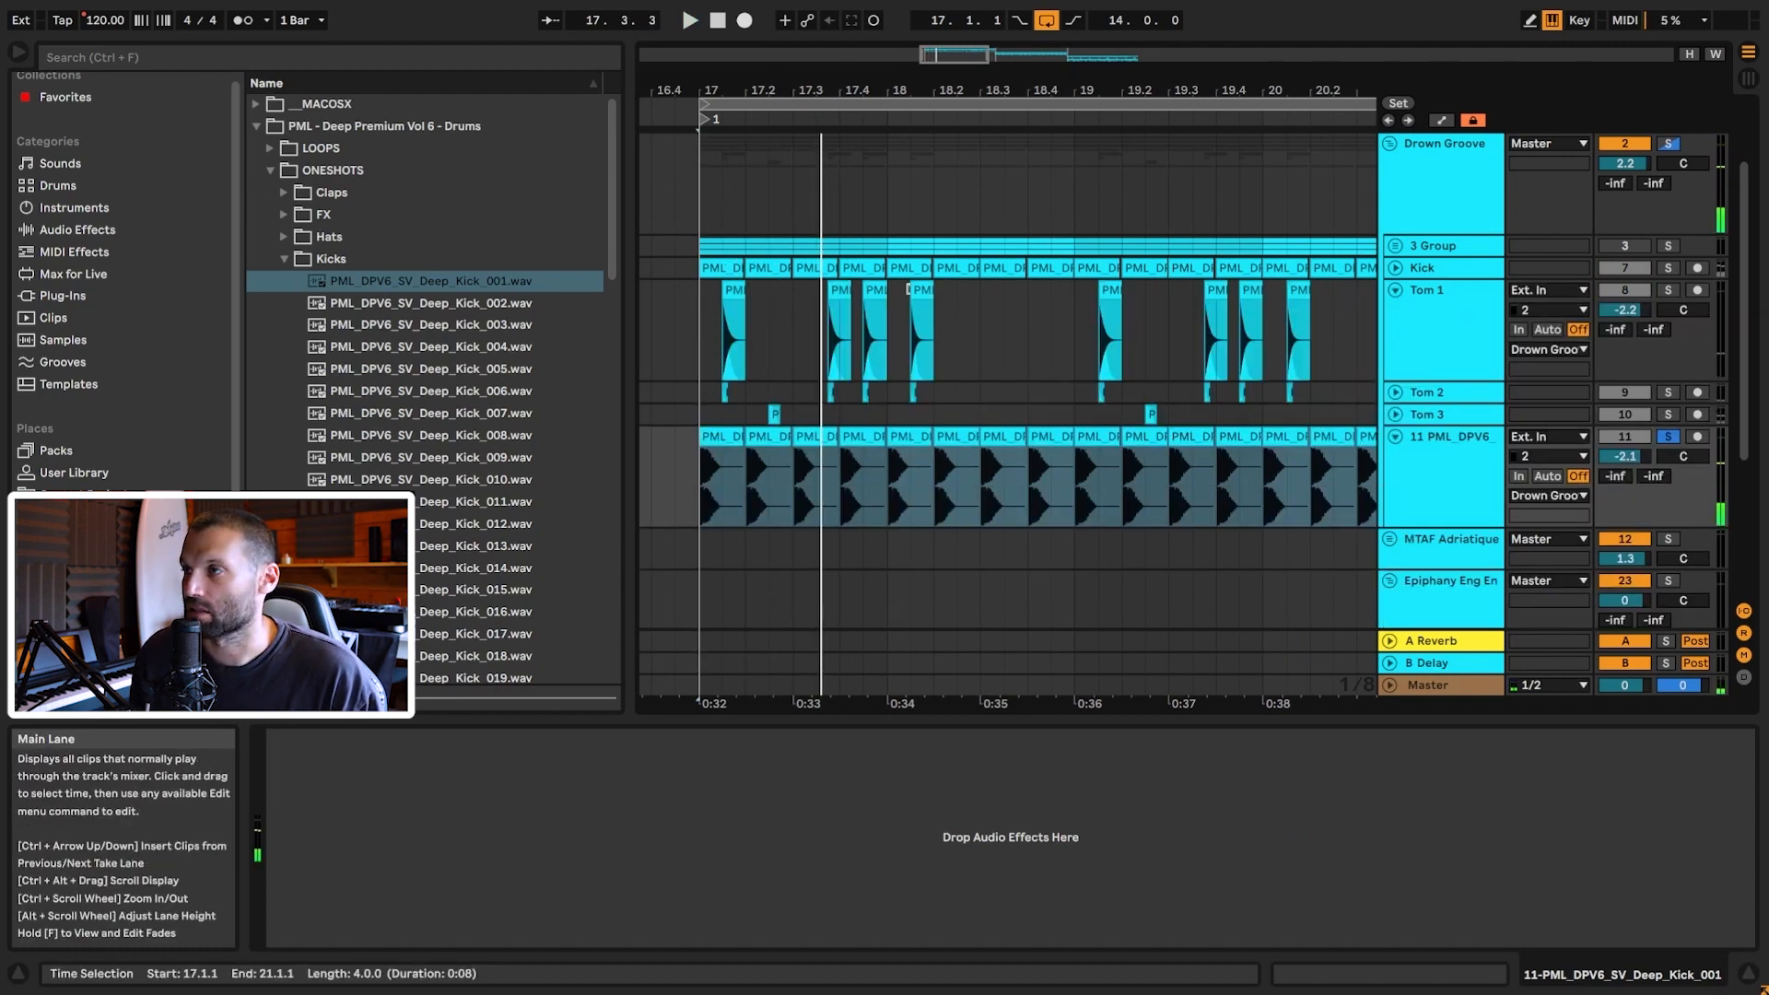
left_click_drag(949, 54, 929, 154)
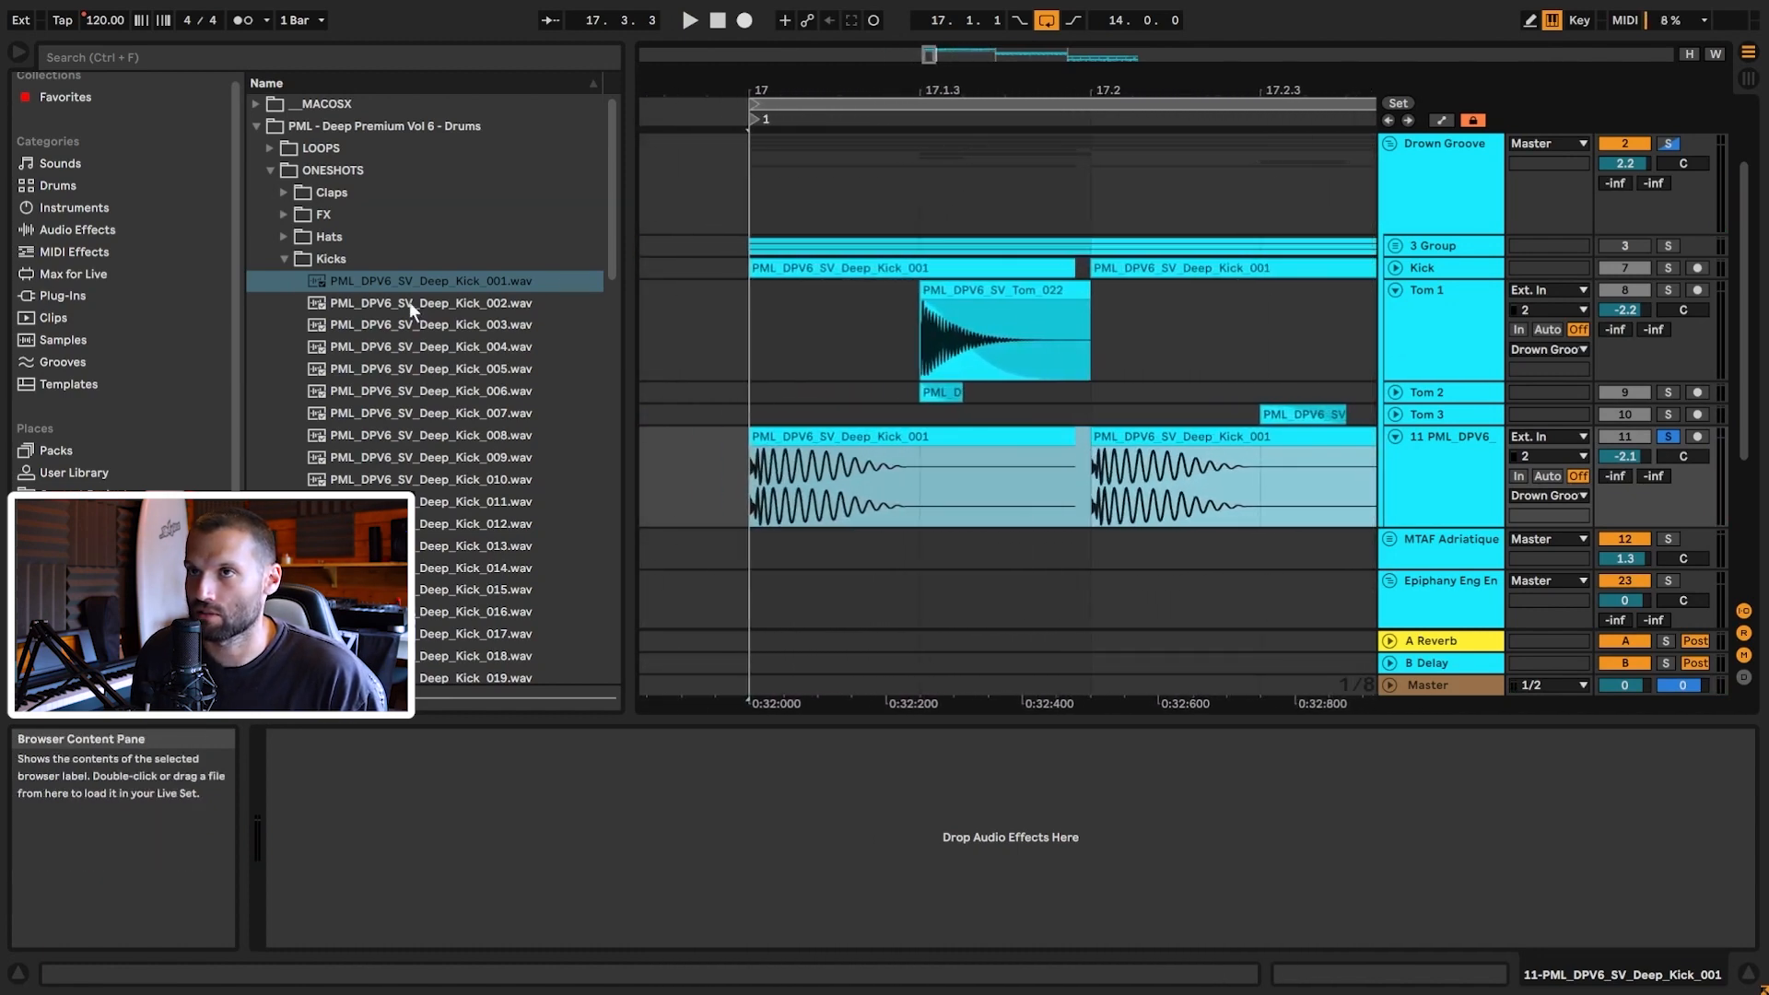
left_click(284, 259)
left_click(283, 347)
scroll(496, 444, "down", 5)
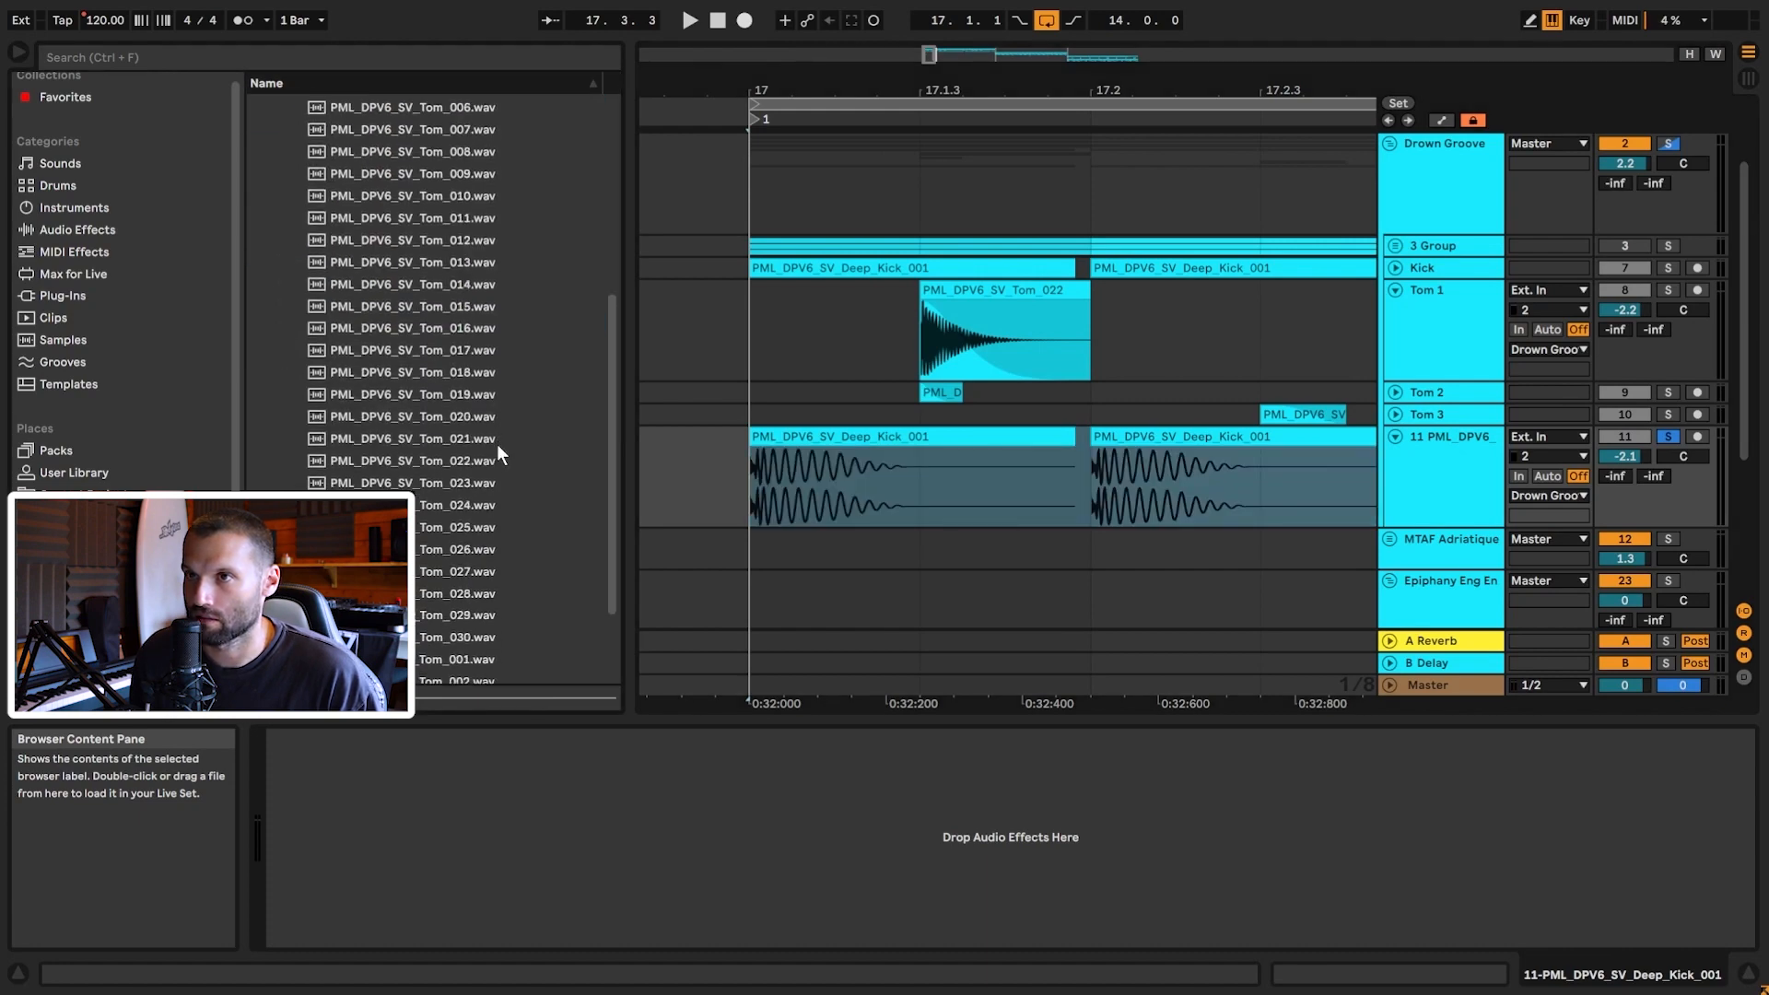
left_click(461, 456)
scroll(1193, 472, "down", 3)
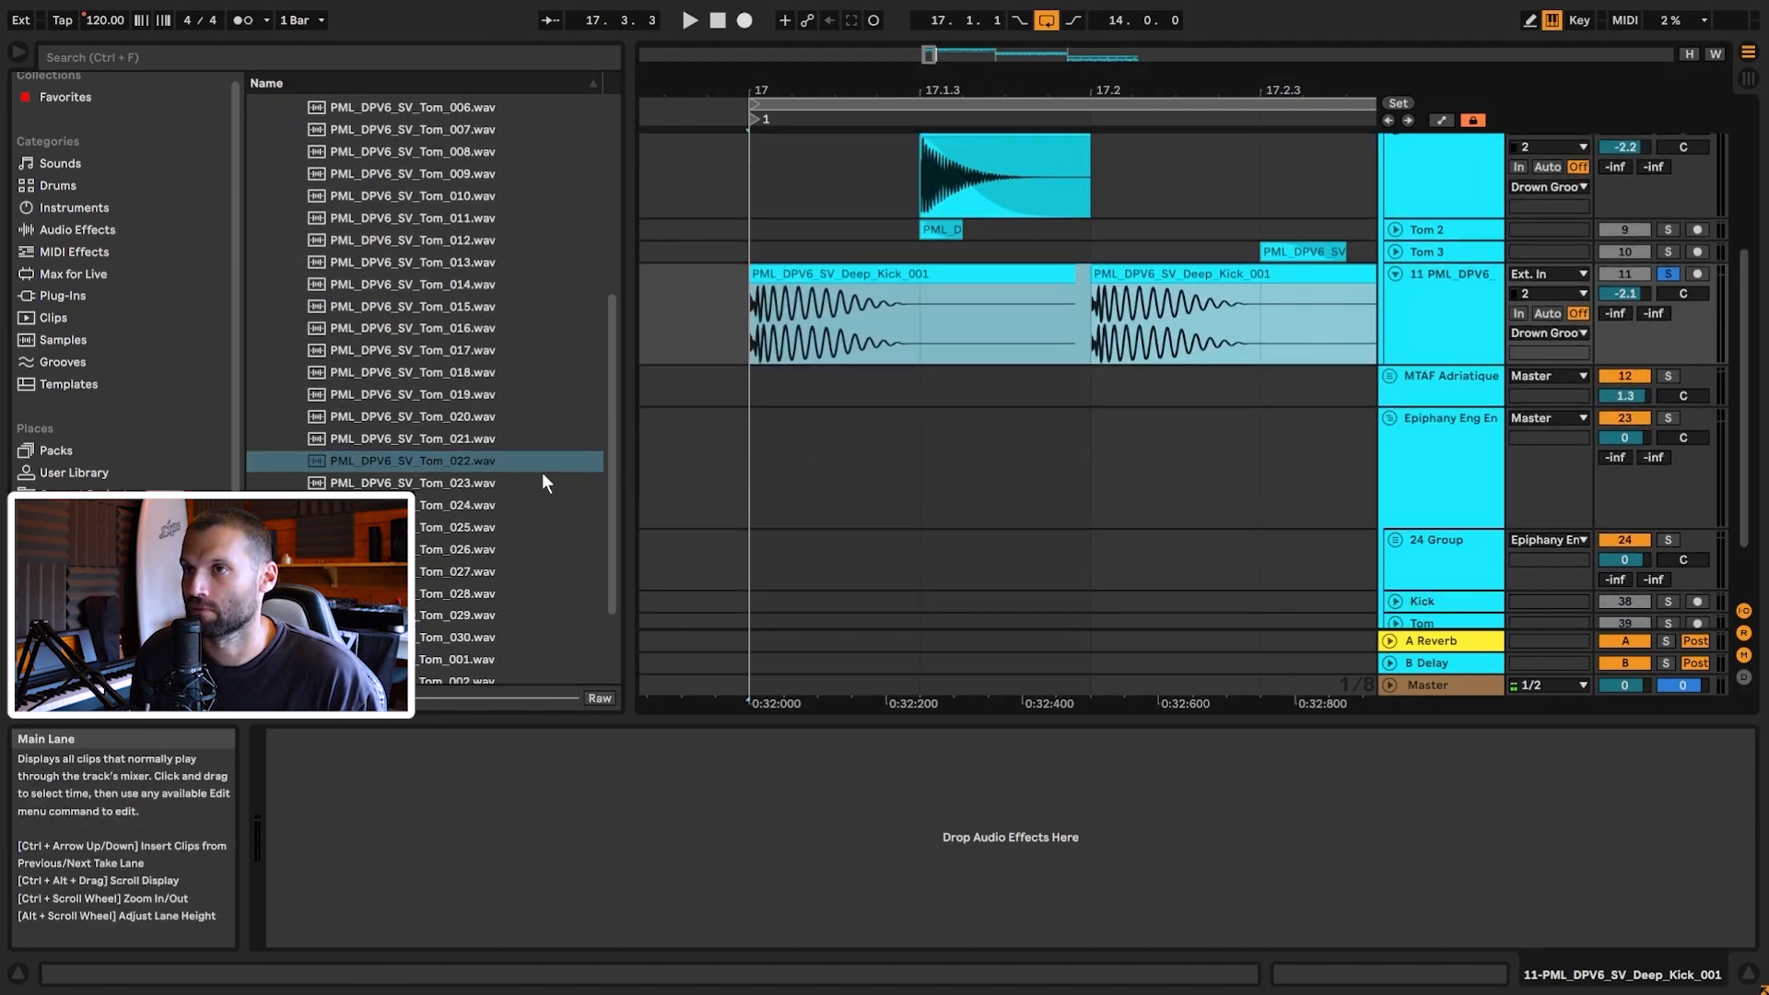
left_click(439, 469)
Step: Insert new audio track 12 below the kick track
left_click_drag(396, 467, 467, 465)
left_click(1451, 323)
key("ctrl+t")
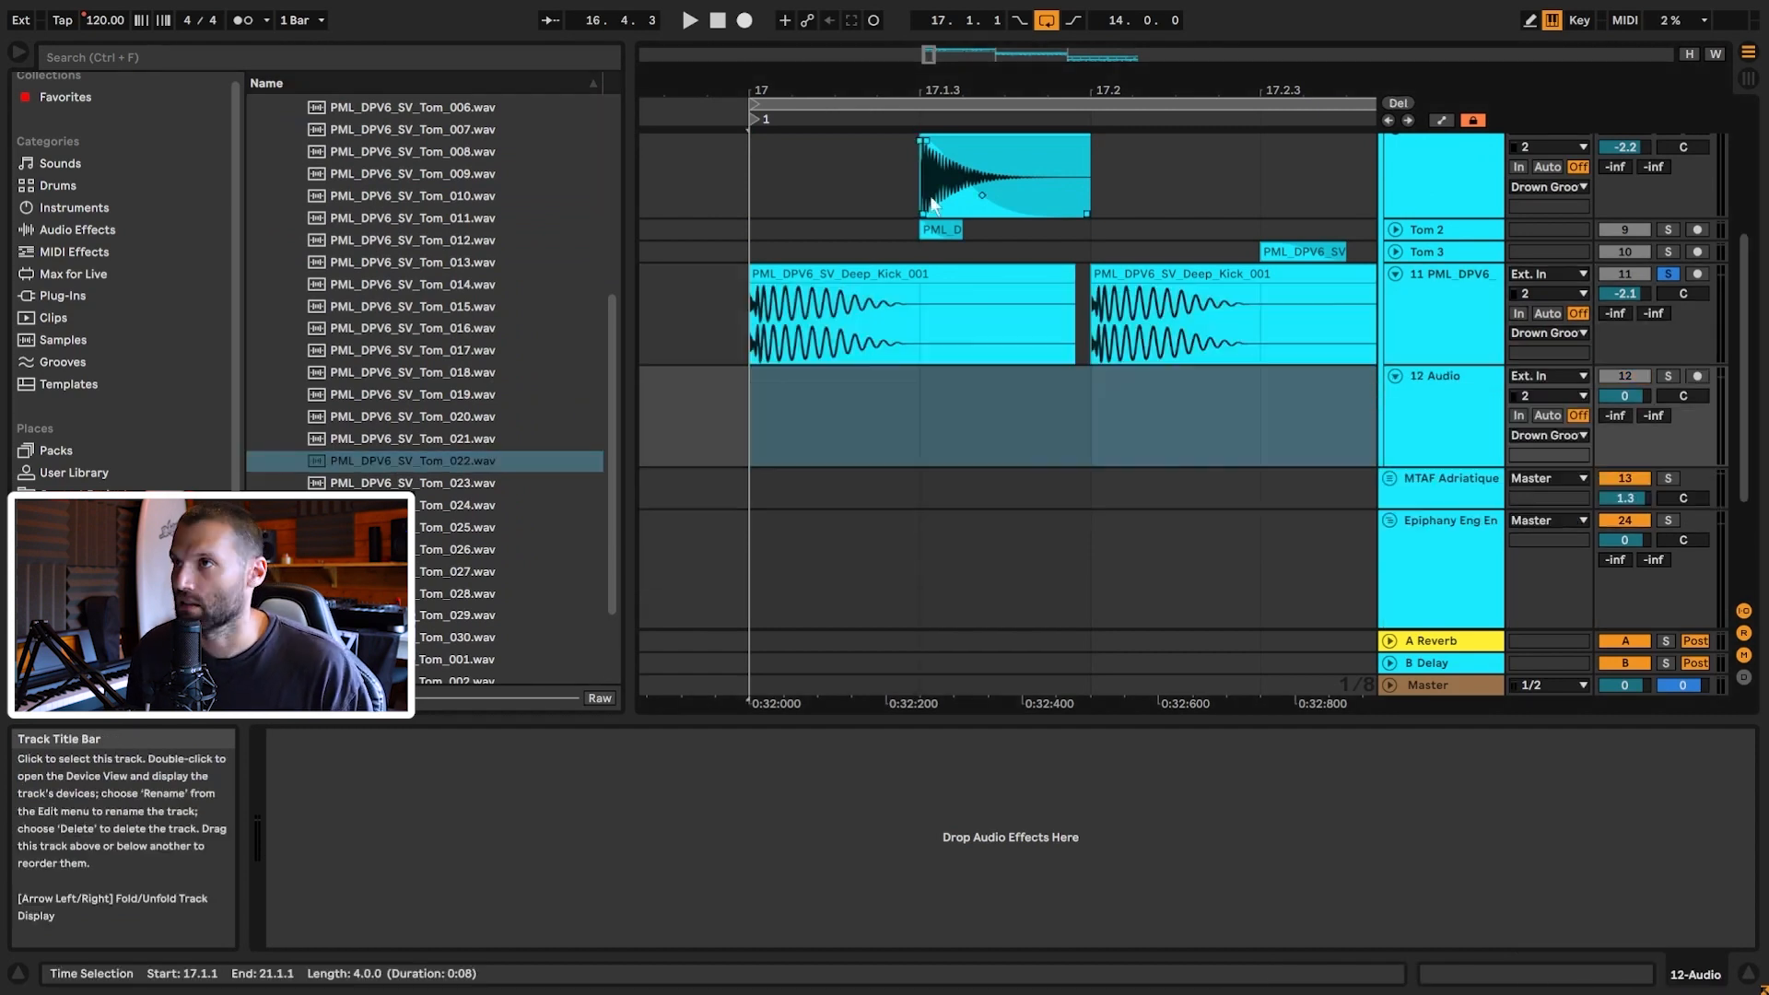
Step: Place Tom_022 at 17.1.3 on track 12, adjust the grid, and play it with the kick
left_click_drag(412, 470, 950, 429)
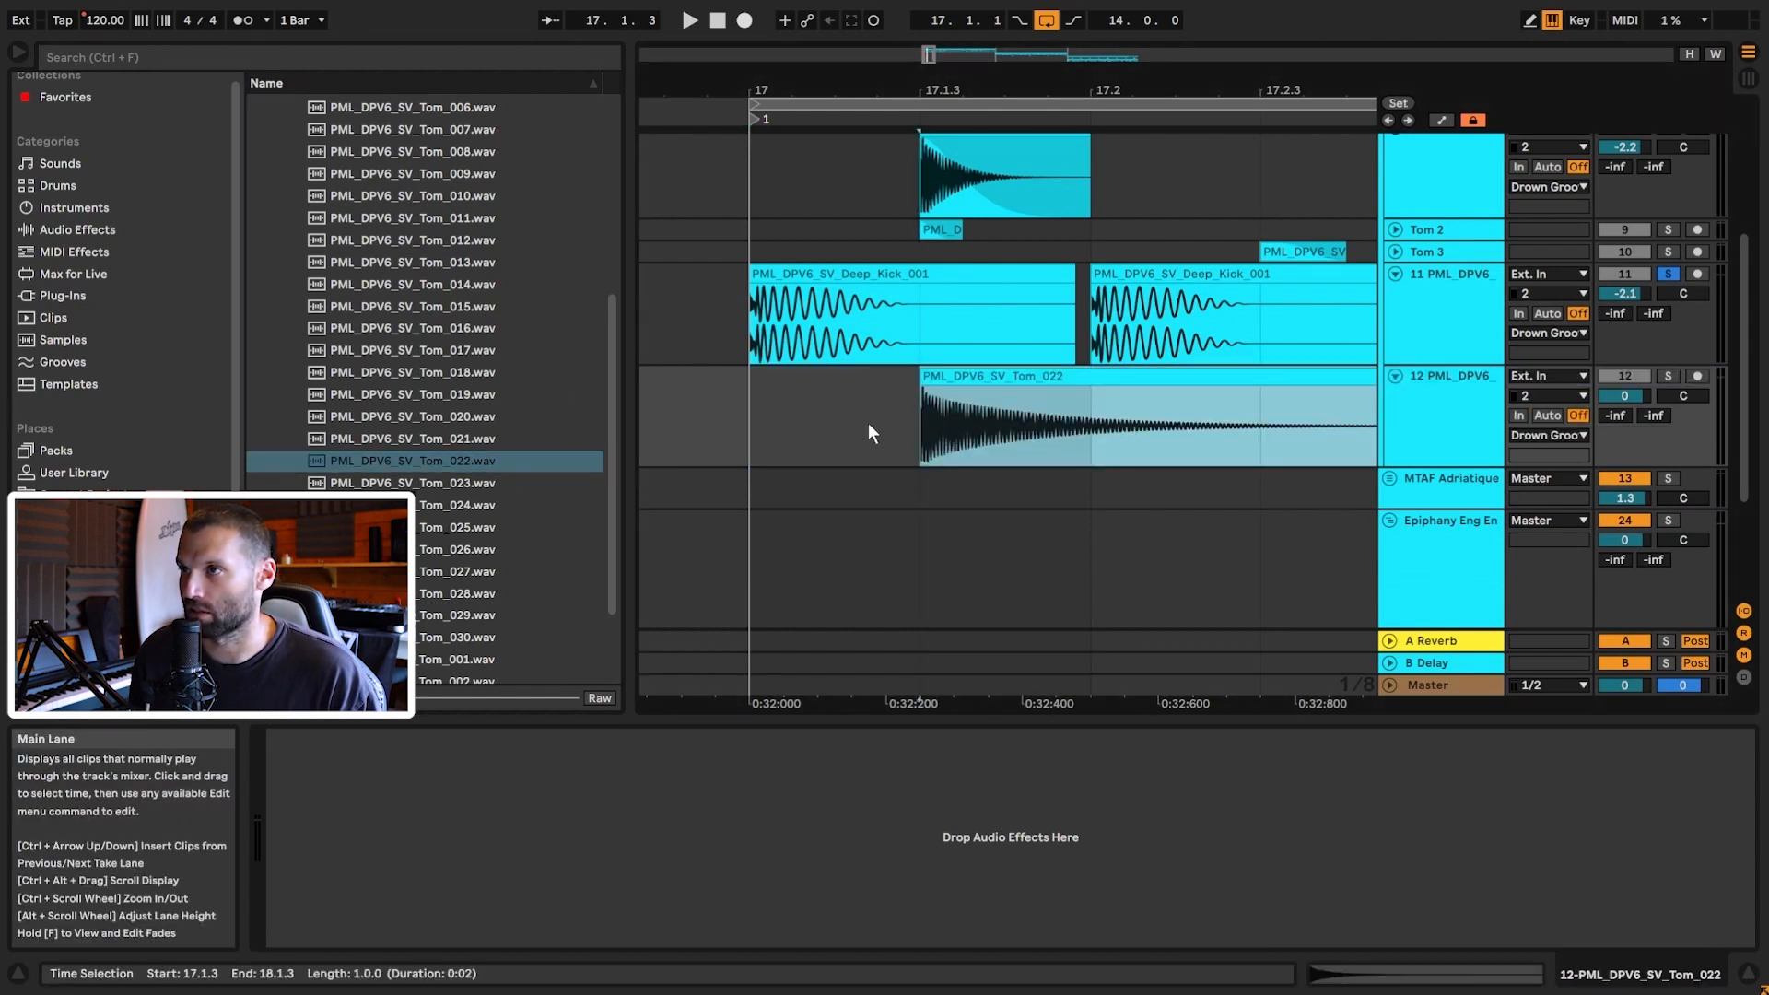
right_click(859, 418)
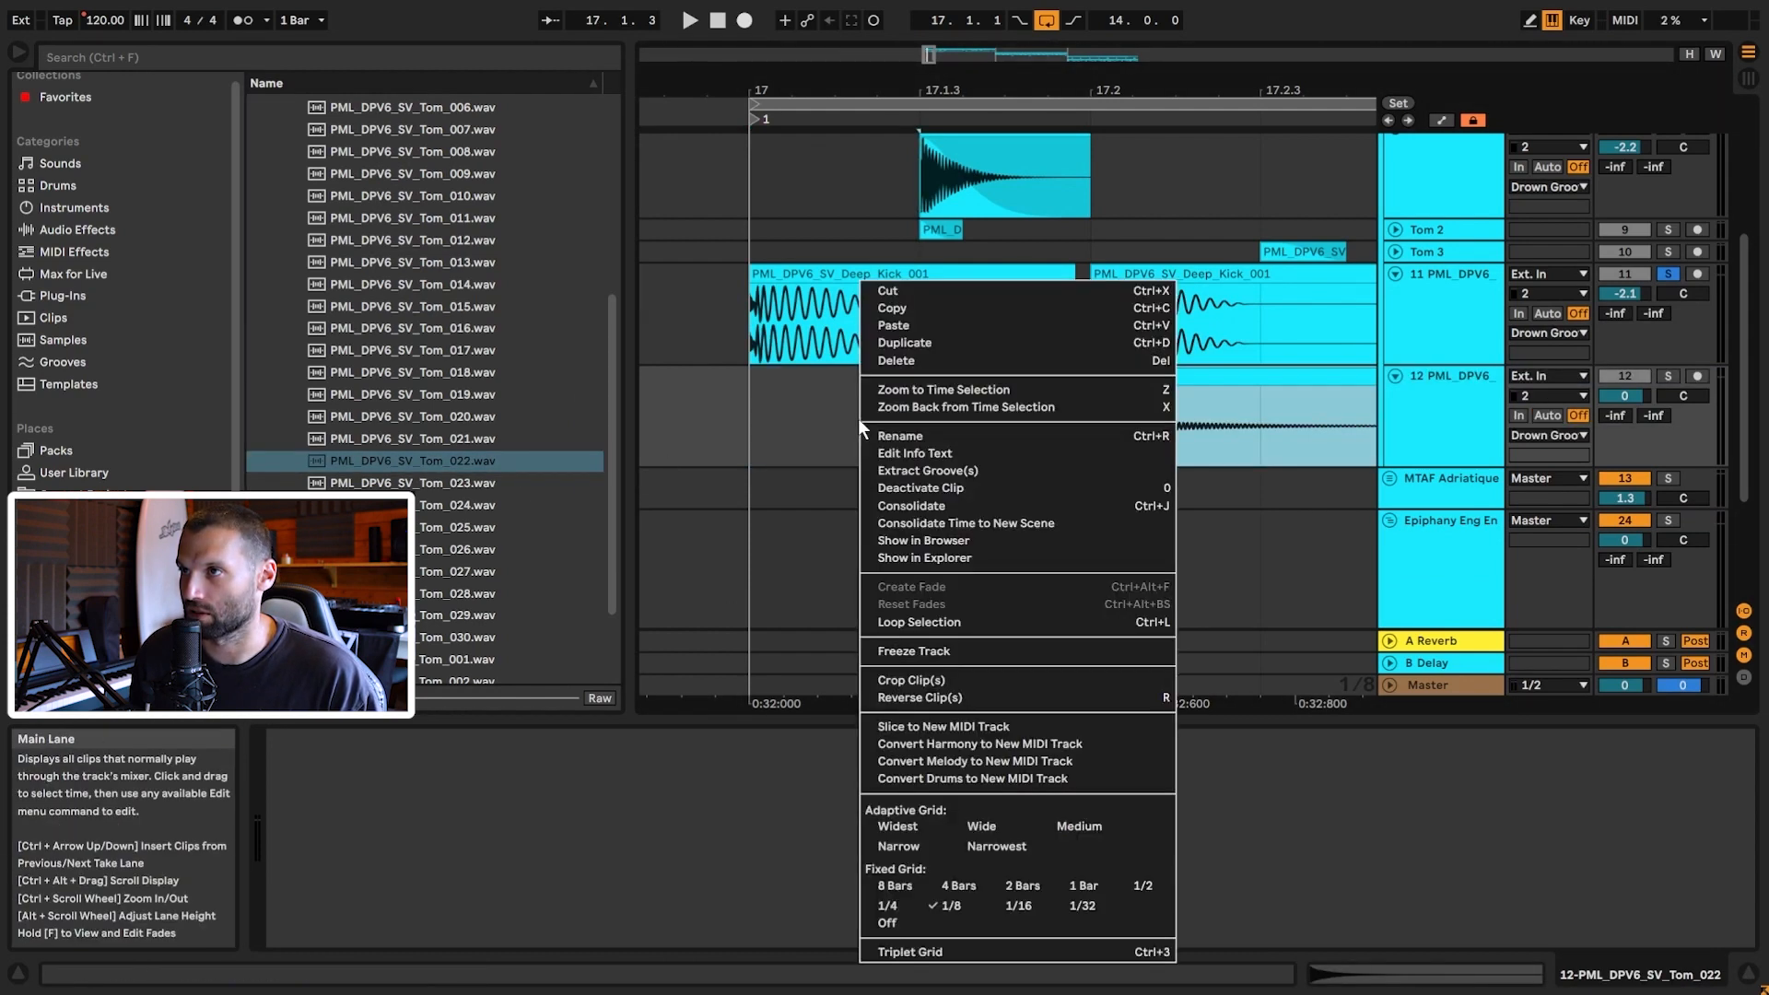
left_click(968, 908)
left_click_drag(901, 419, 1076, 429)
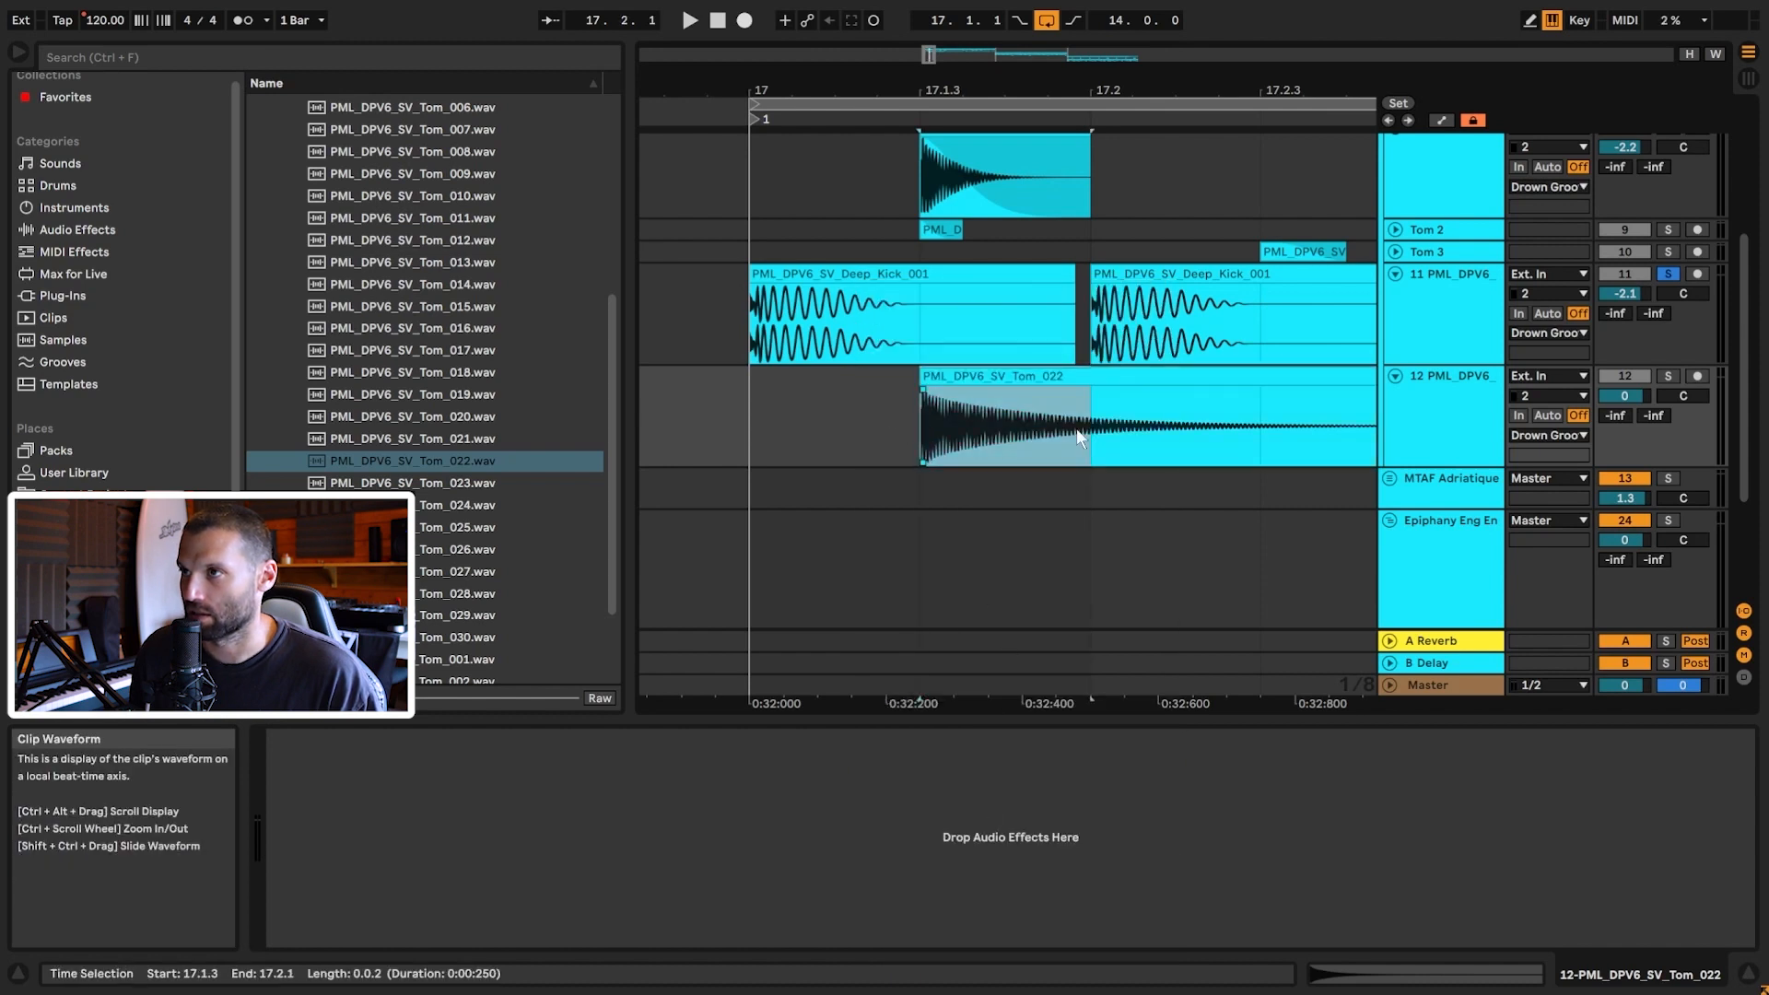
left_click(748, 441)
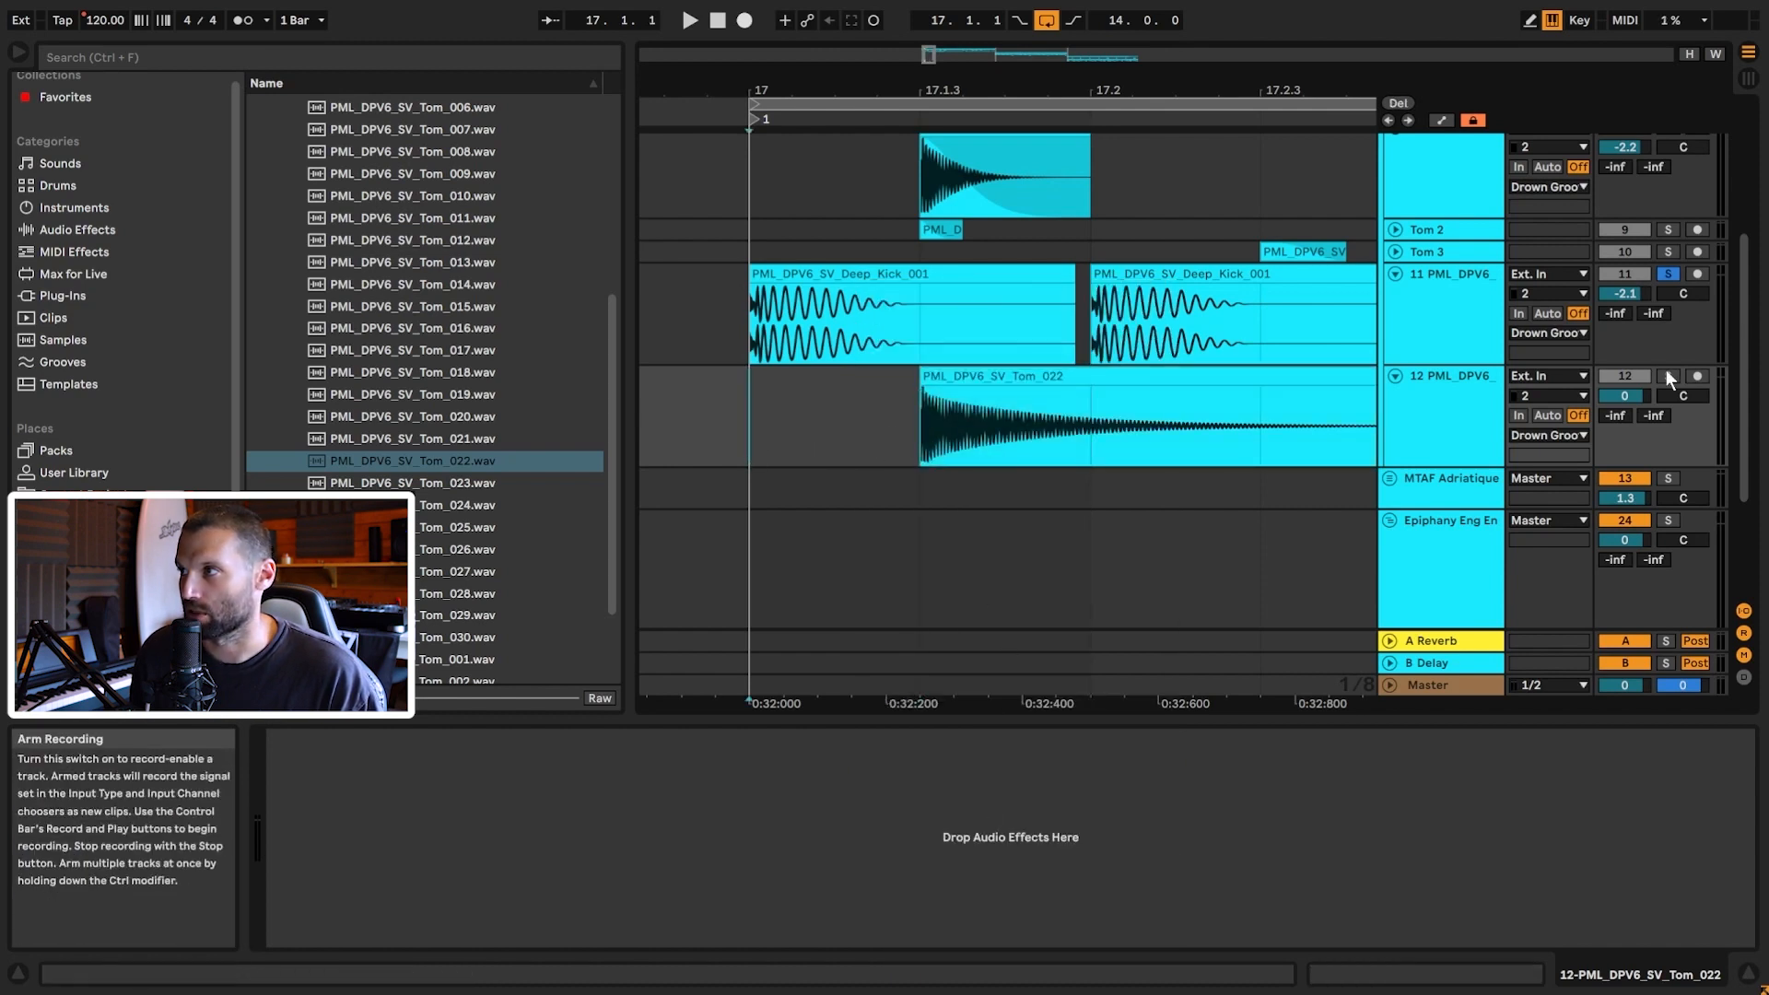
key("space")
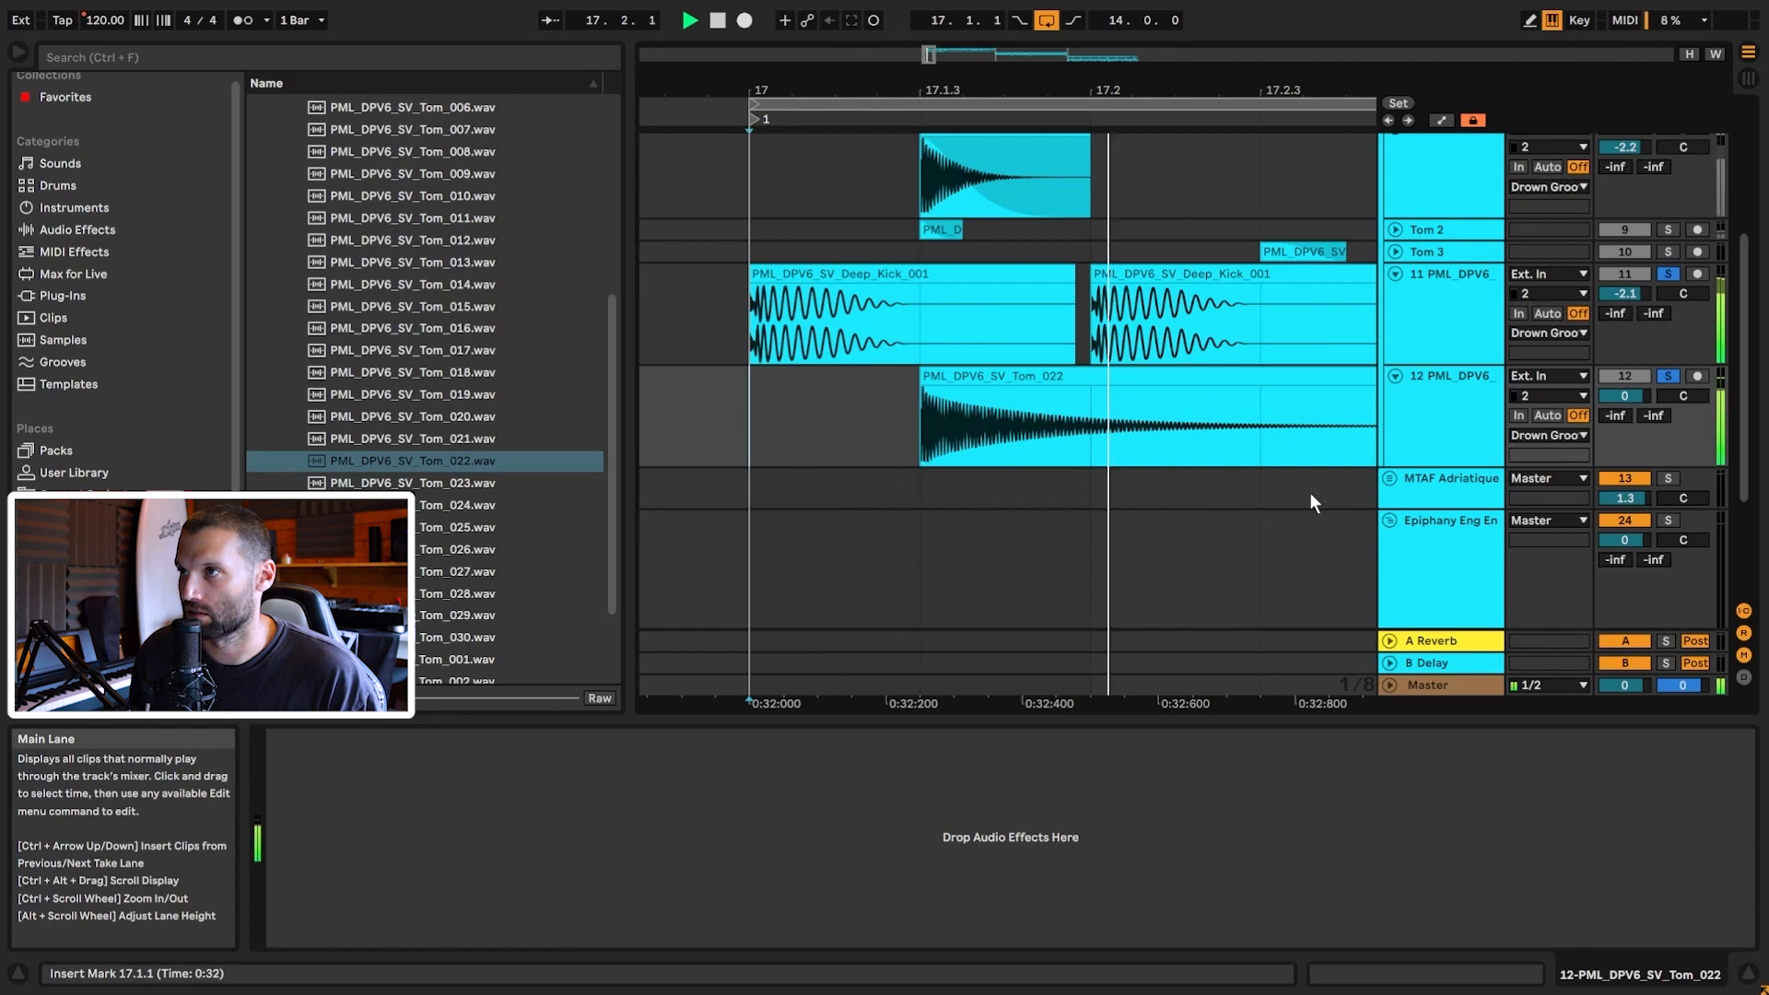
key("space")
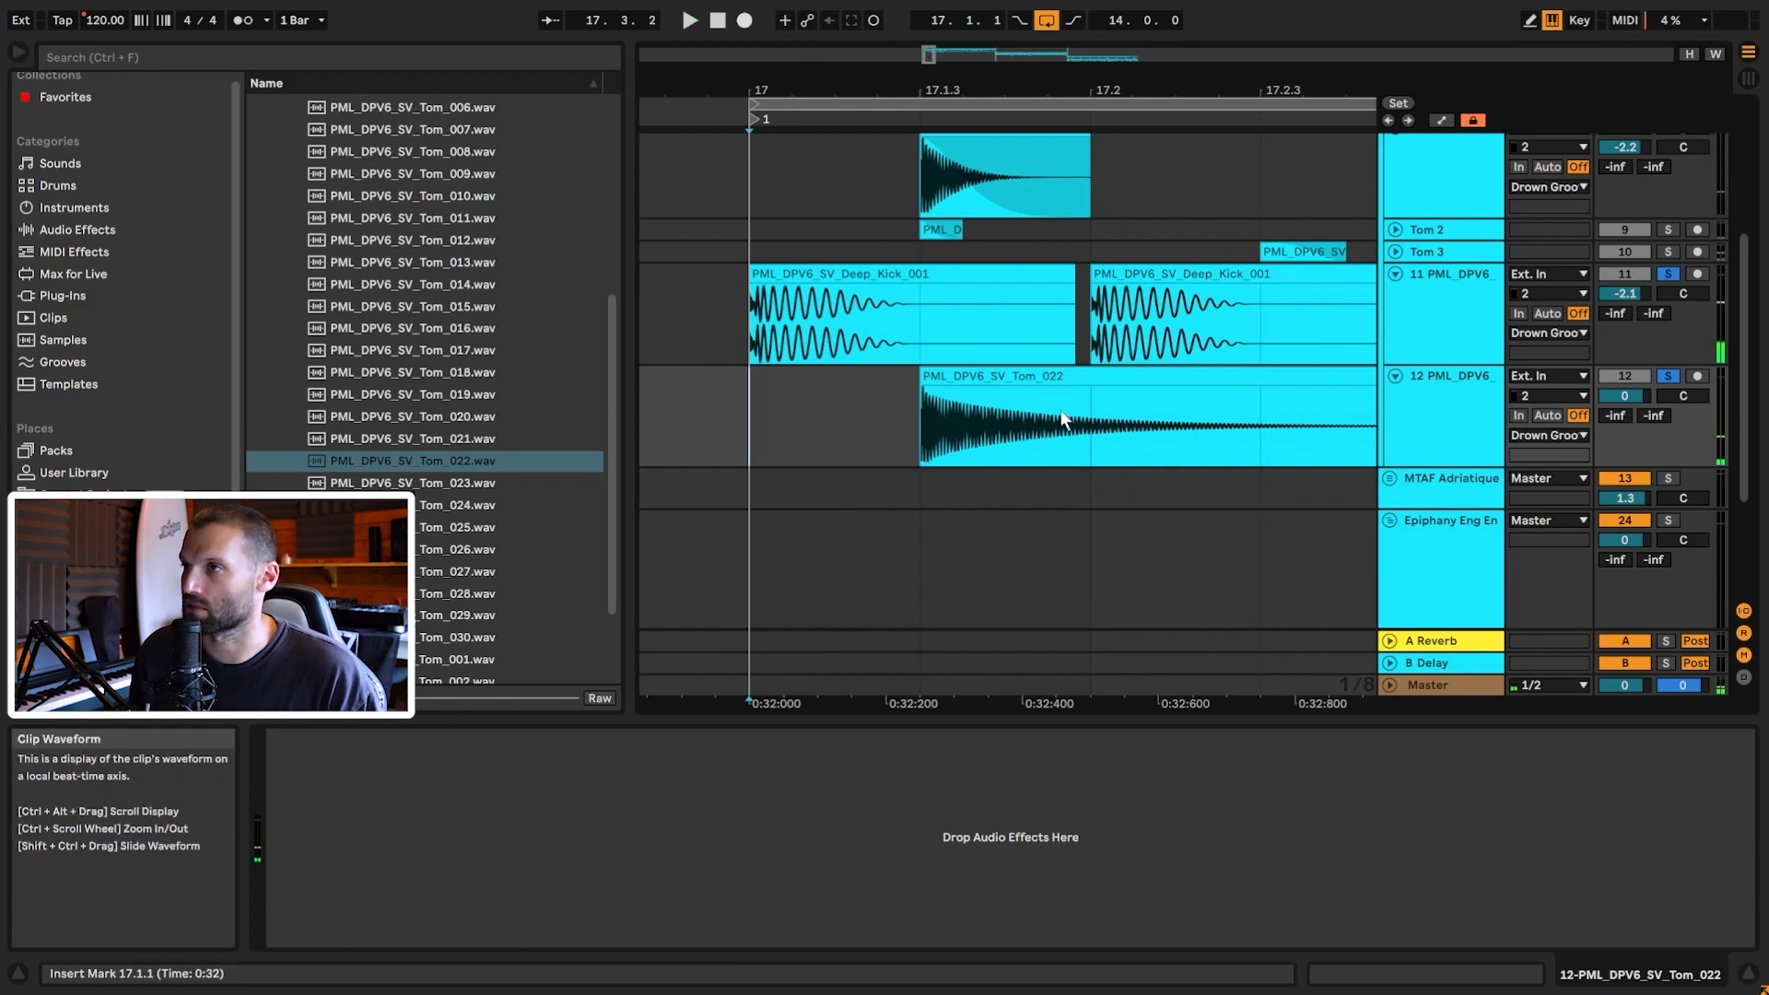
Step: Split the tom clip at 17.2.1, fade it out, and delete the leftover tail
left_click(1088, 440)
key("ctrl+e")
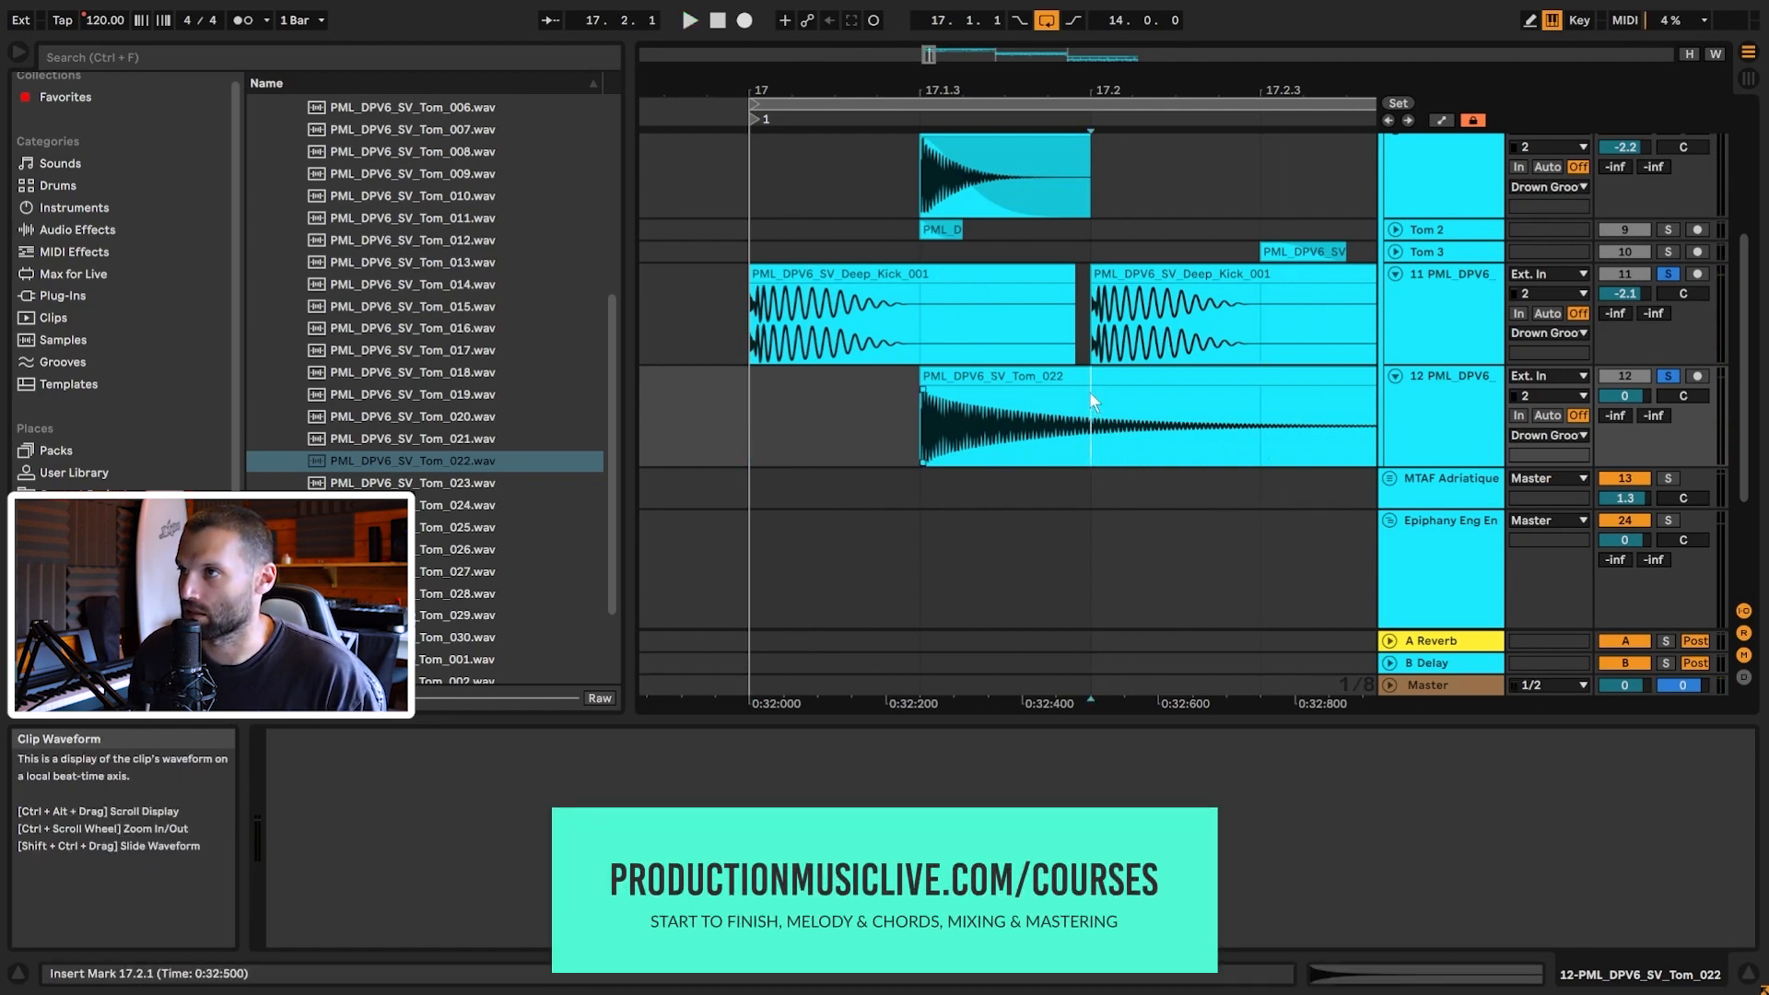
left_click_drag(1086, 389, 895, 389)
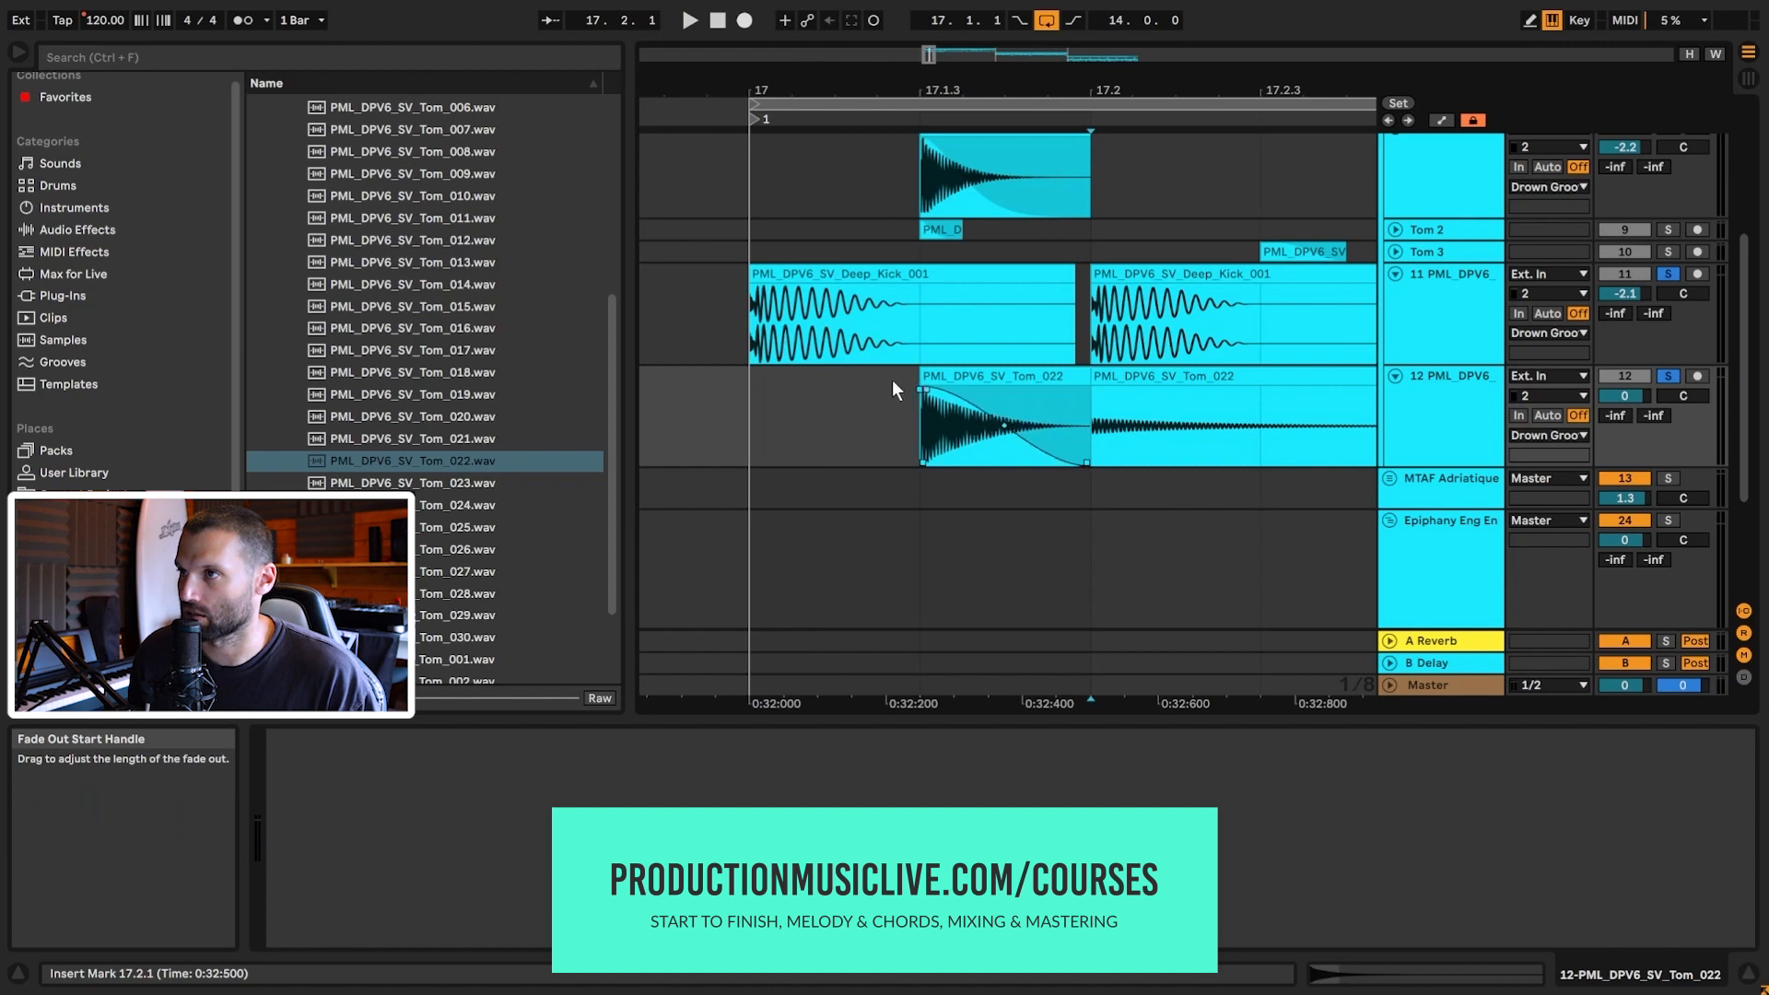
left_click(1182, 374)
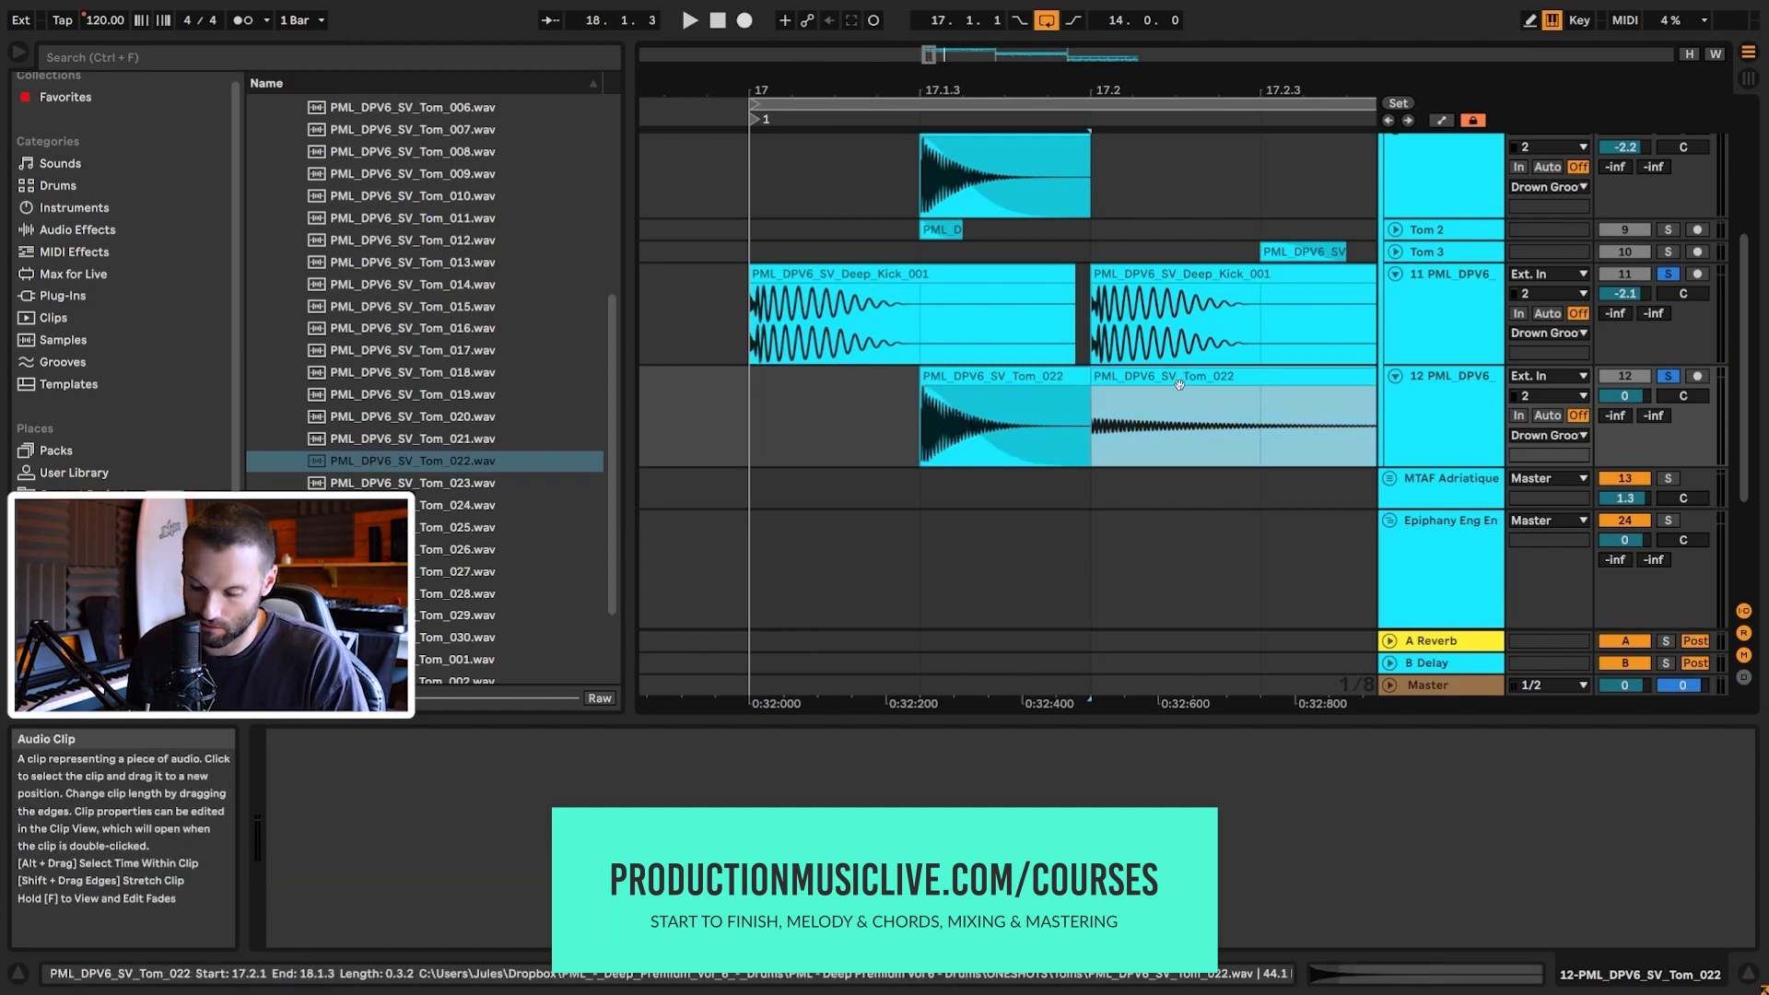
key("Delete")
key("space")
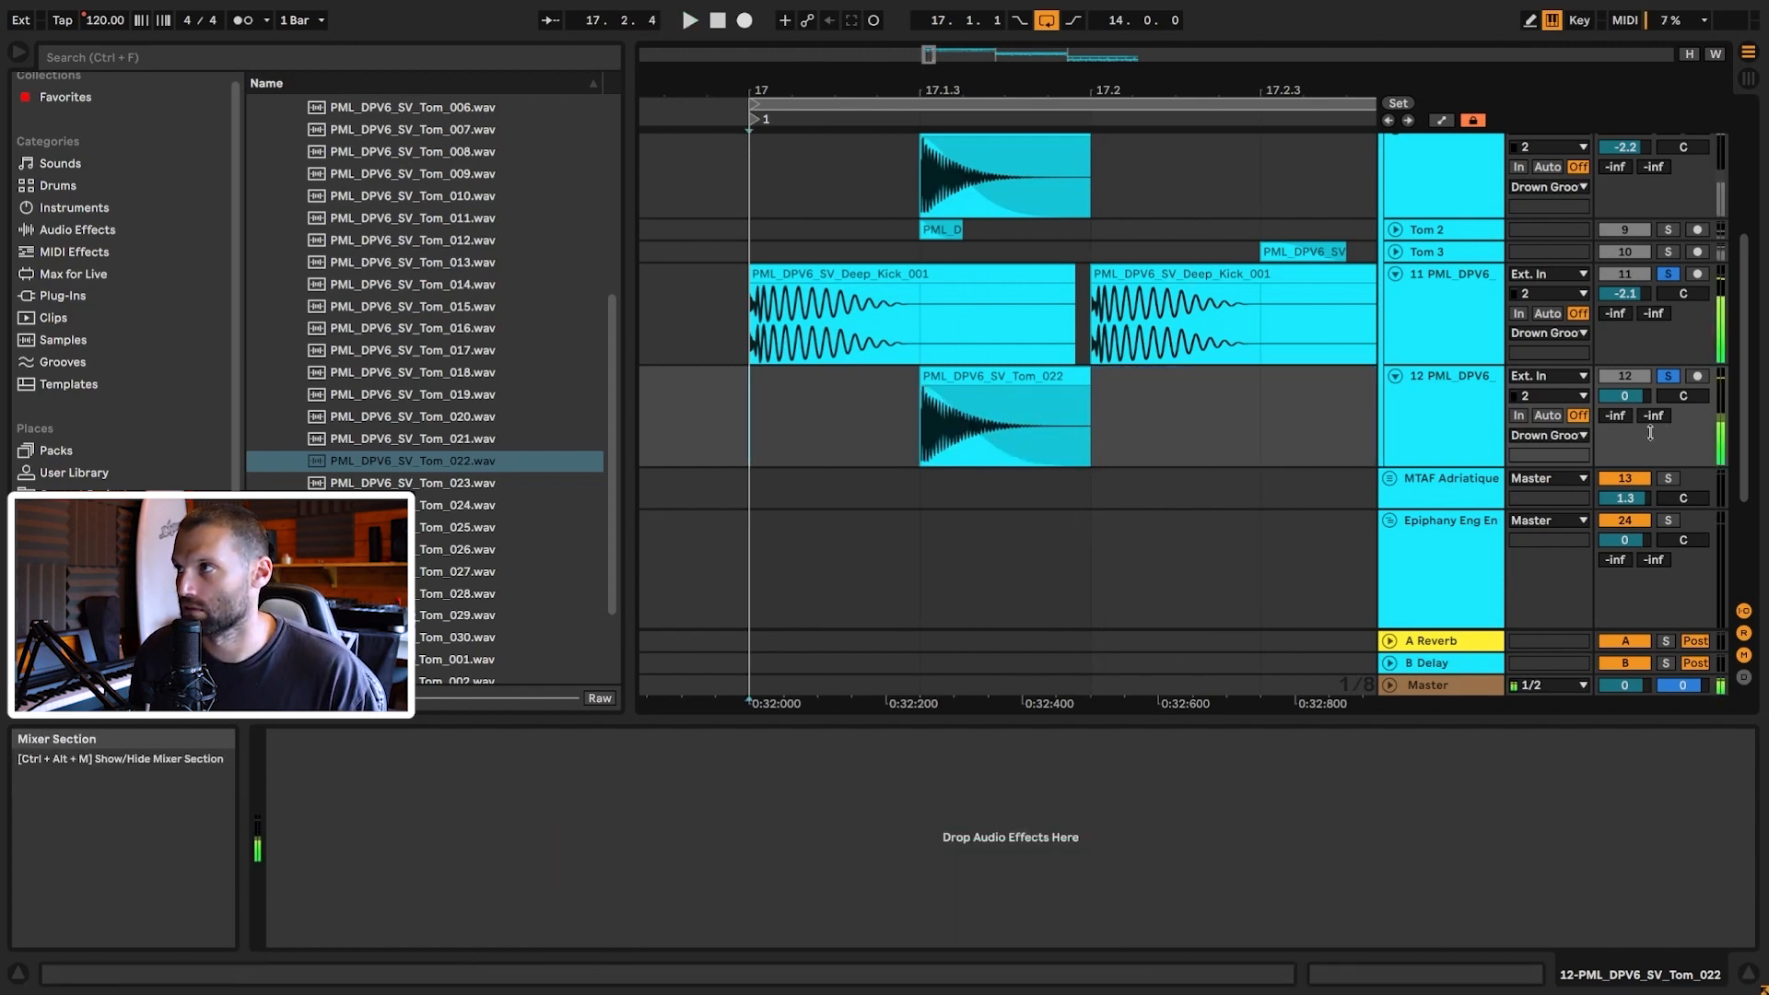
Step: Set track 12's volume to -4.6 dB and paste a Tom clip at 17.3.1
left_click_drag(1625, 395, 1625, 399)
mouse_move(929, 55)
left_mouse_down()
mouse_move(925, 9)
mouse_move(931, 60)
left_mouse_up()
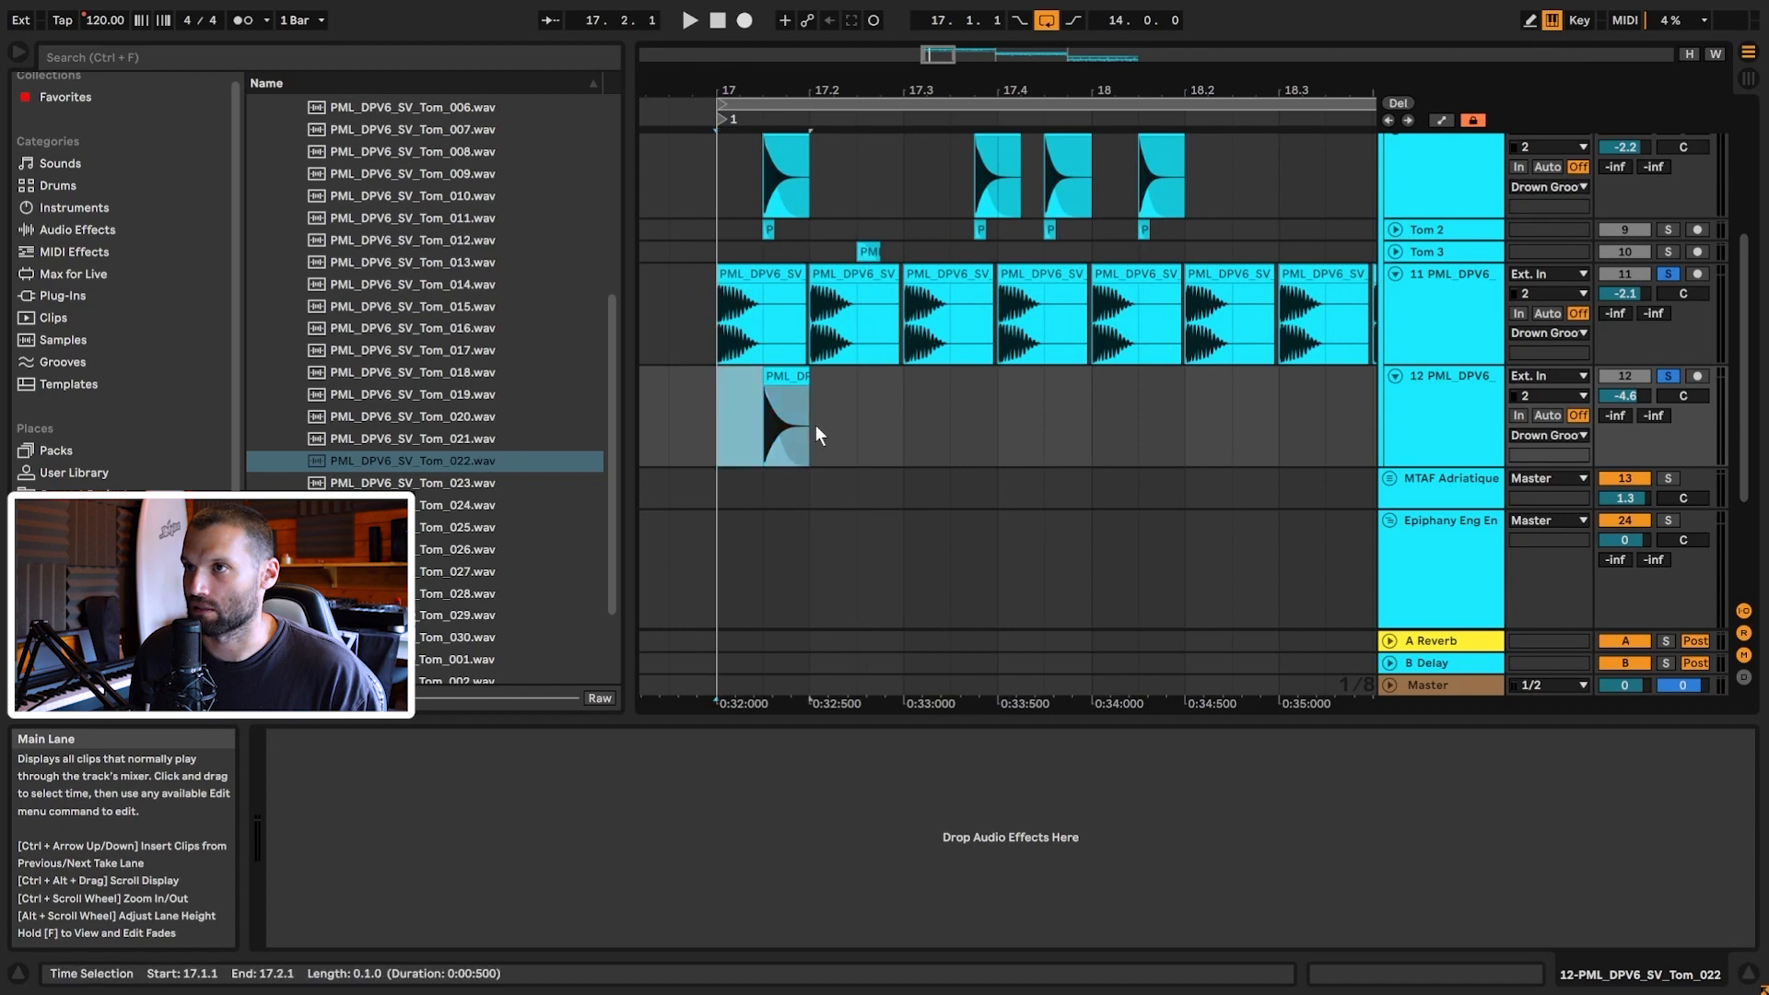
left_click(916, 418)
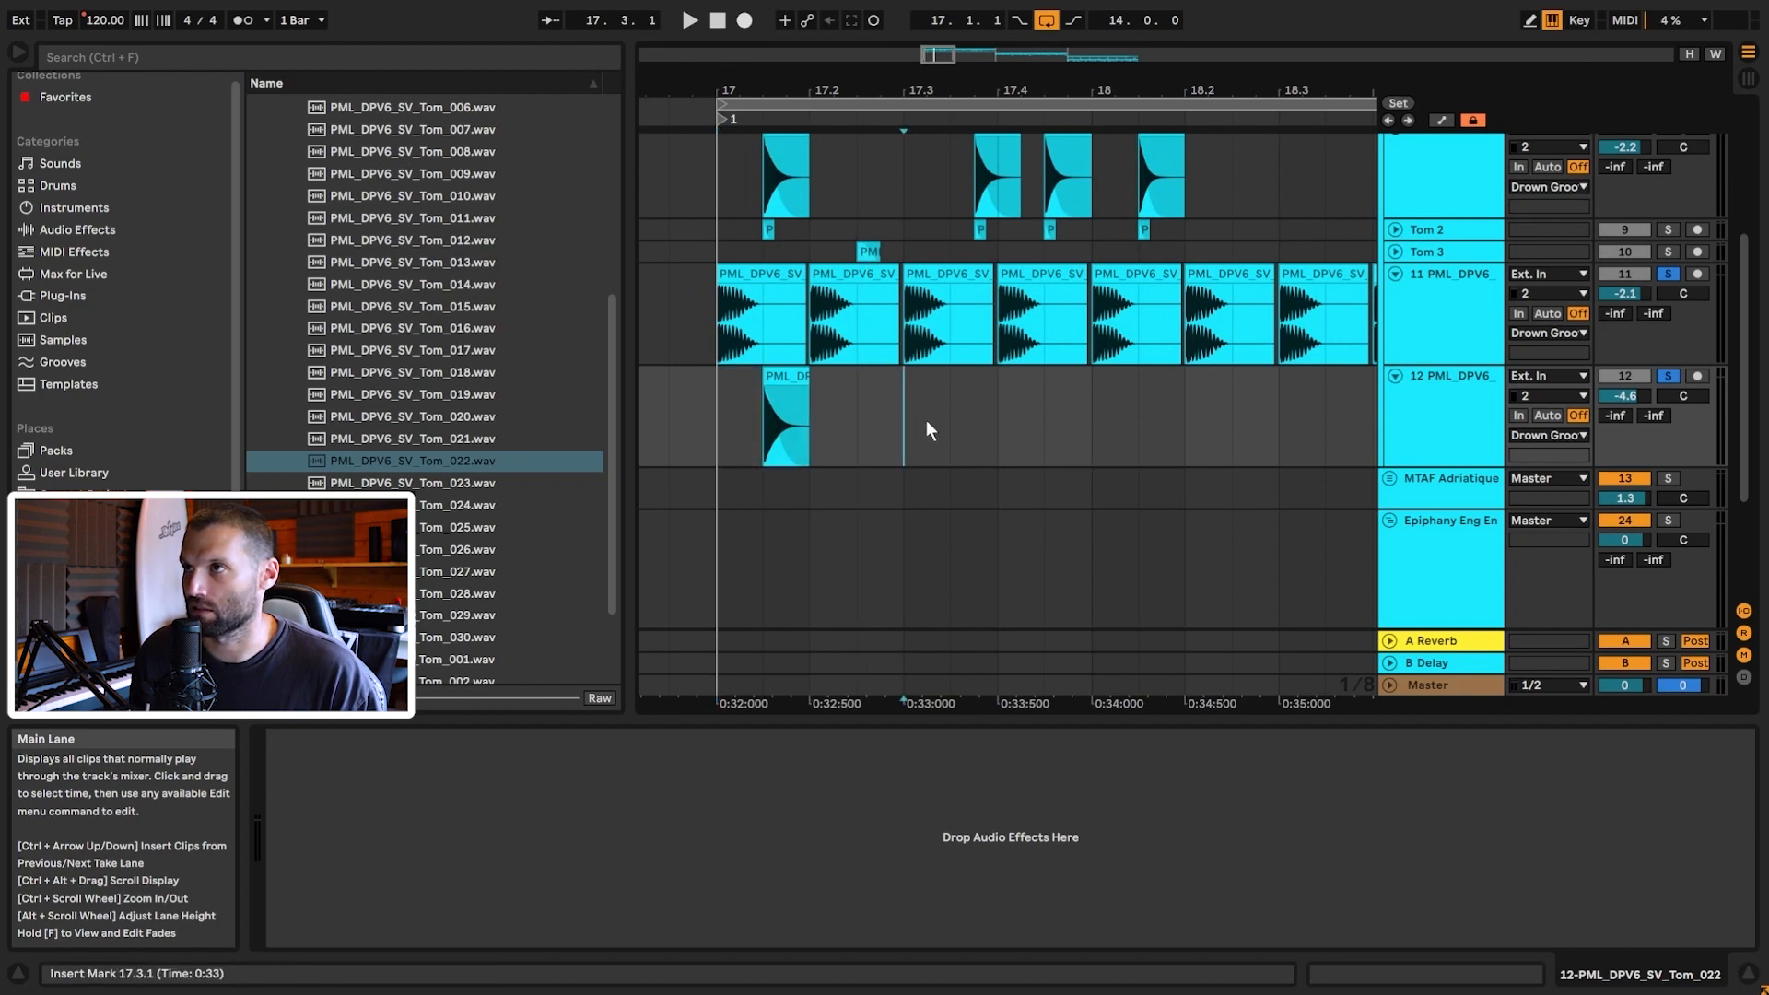
key("ctrl+v")
left_click(951, 431)
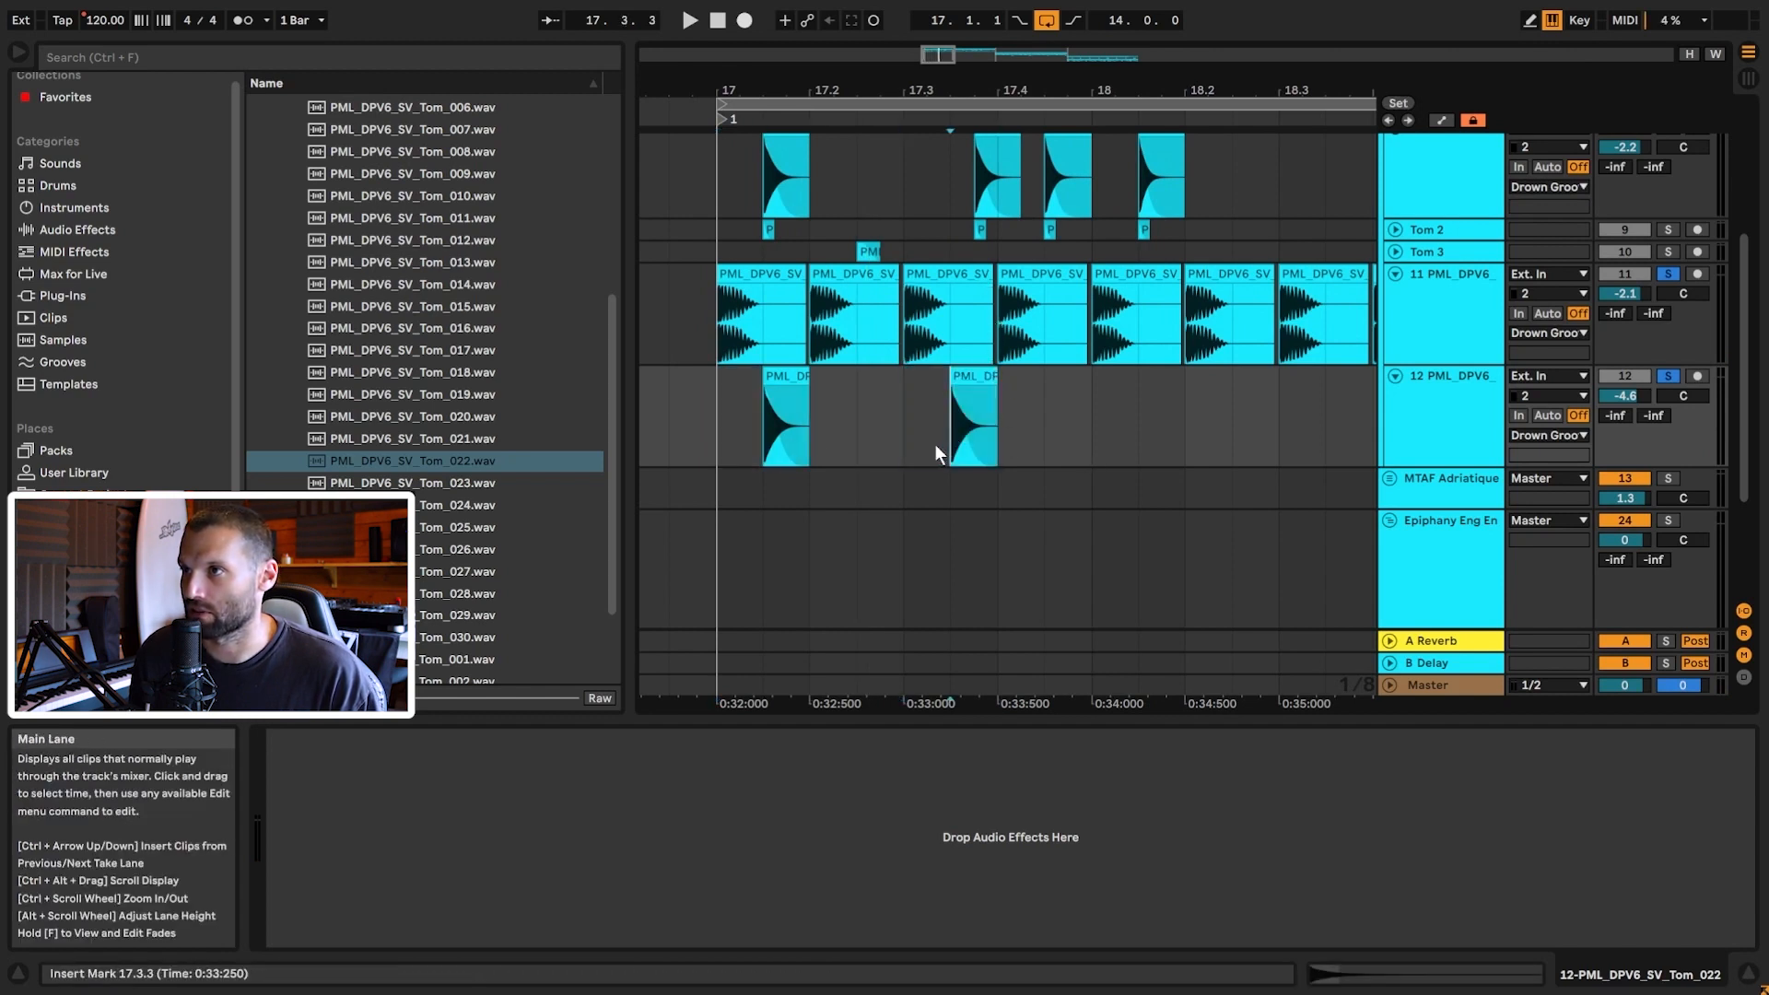
Step: Switch the grid to 1/16, move the second Tom clip to 17.3.4, and play from bar 17
right_click(1058, 418)
left_click(1209, 651)
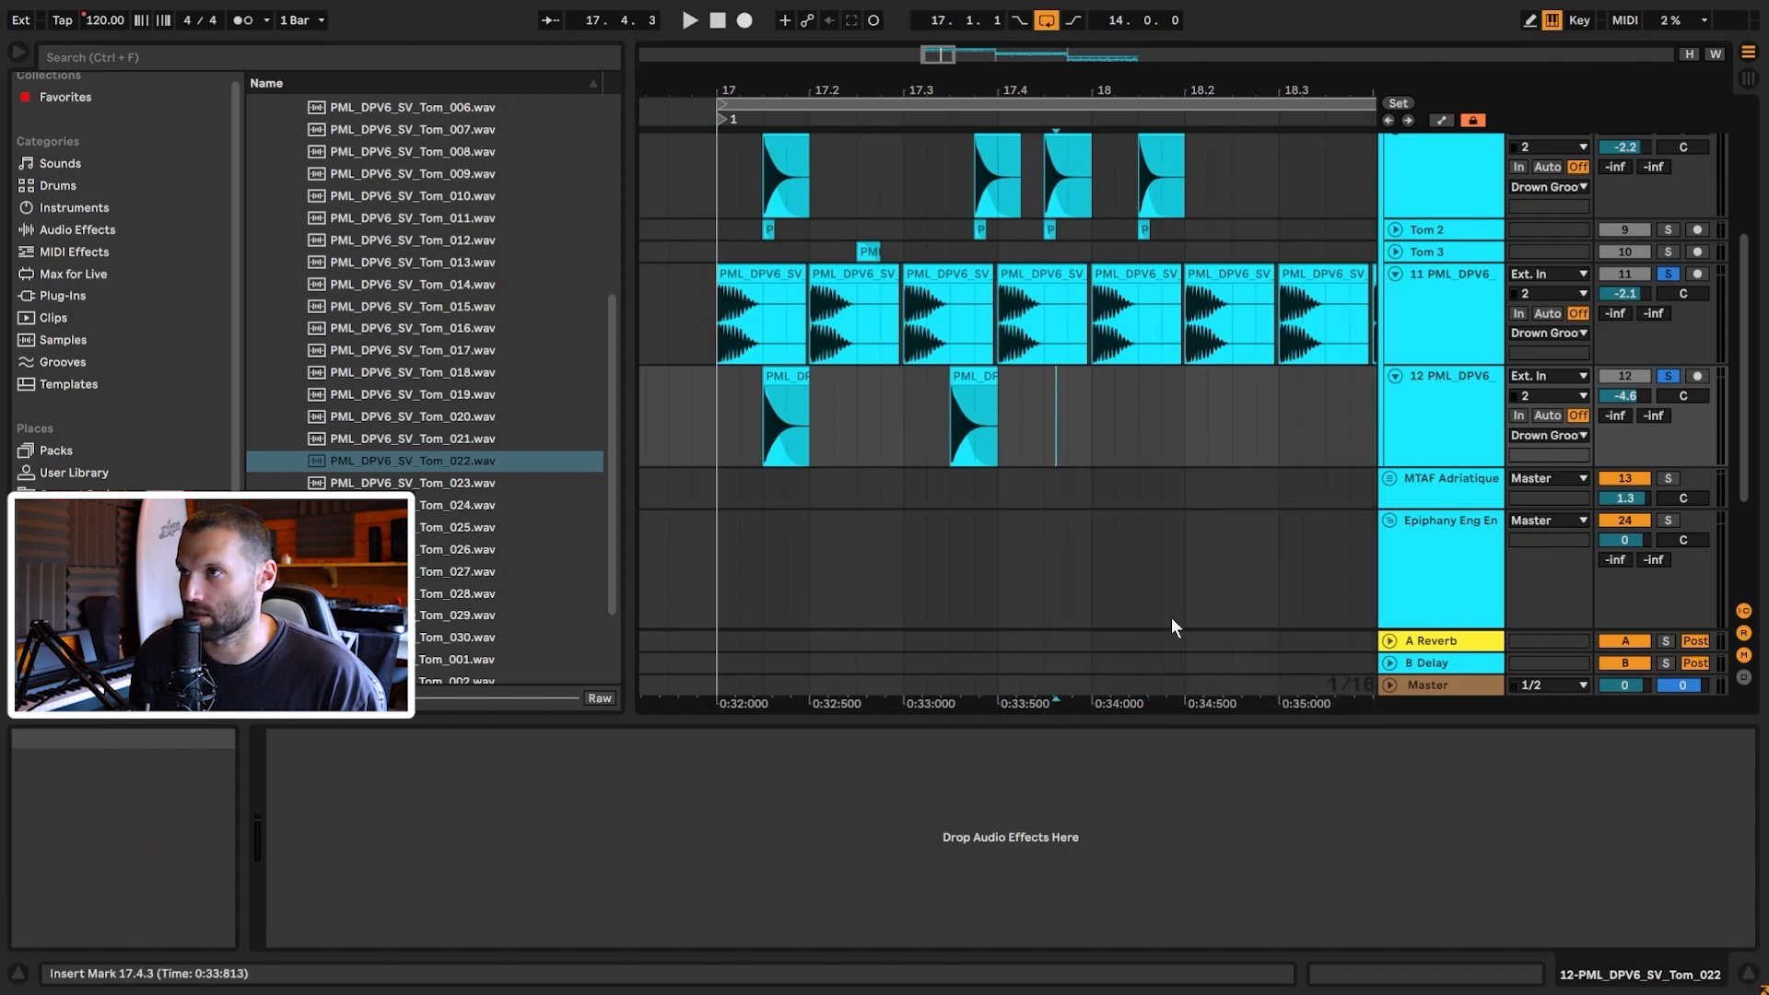
left_click_drag(978, 373, 1003, 376)
left_click_drag(911, 411, 970, 413)
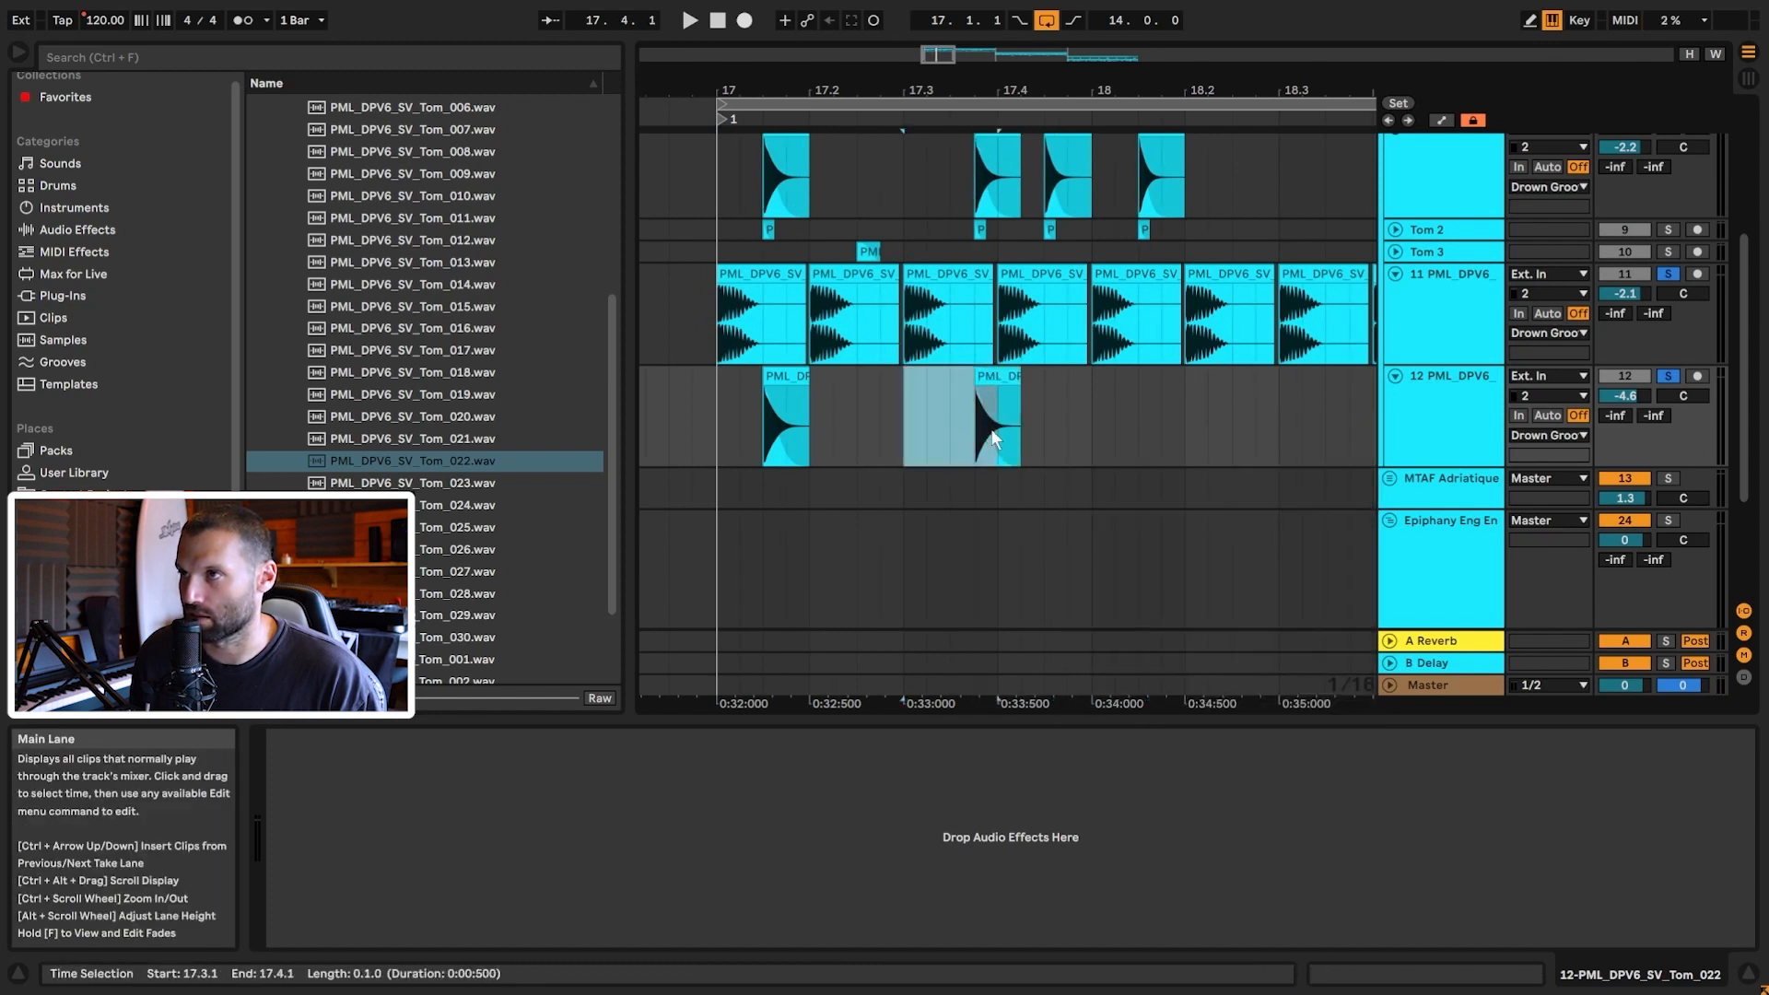
left_click(720, 426)
key("space")
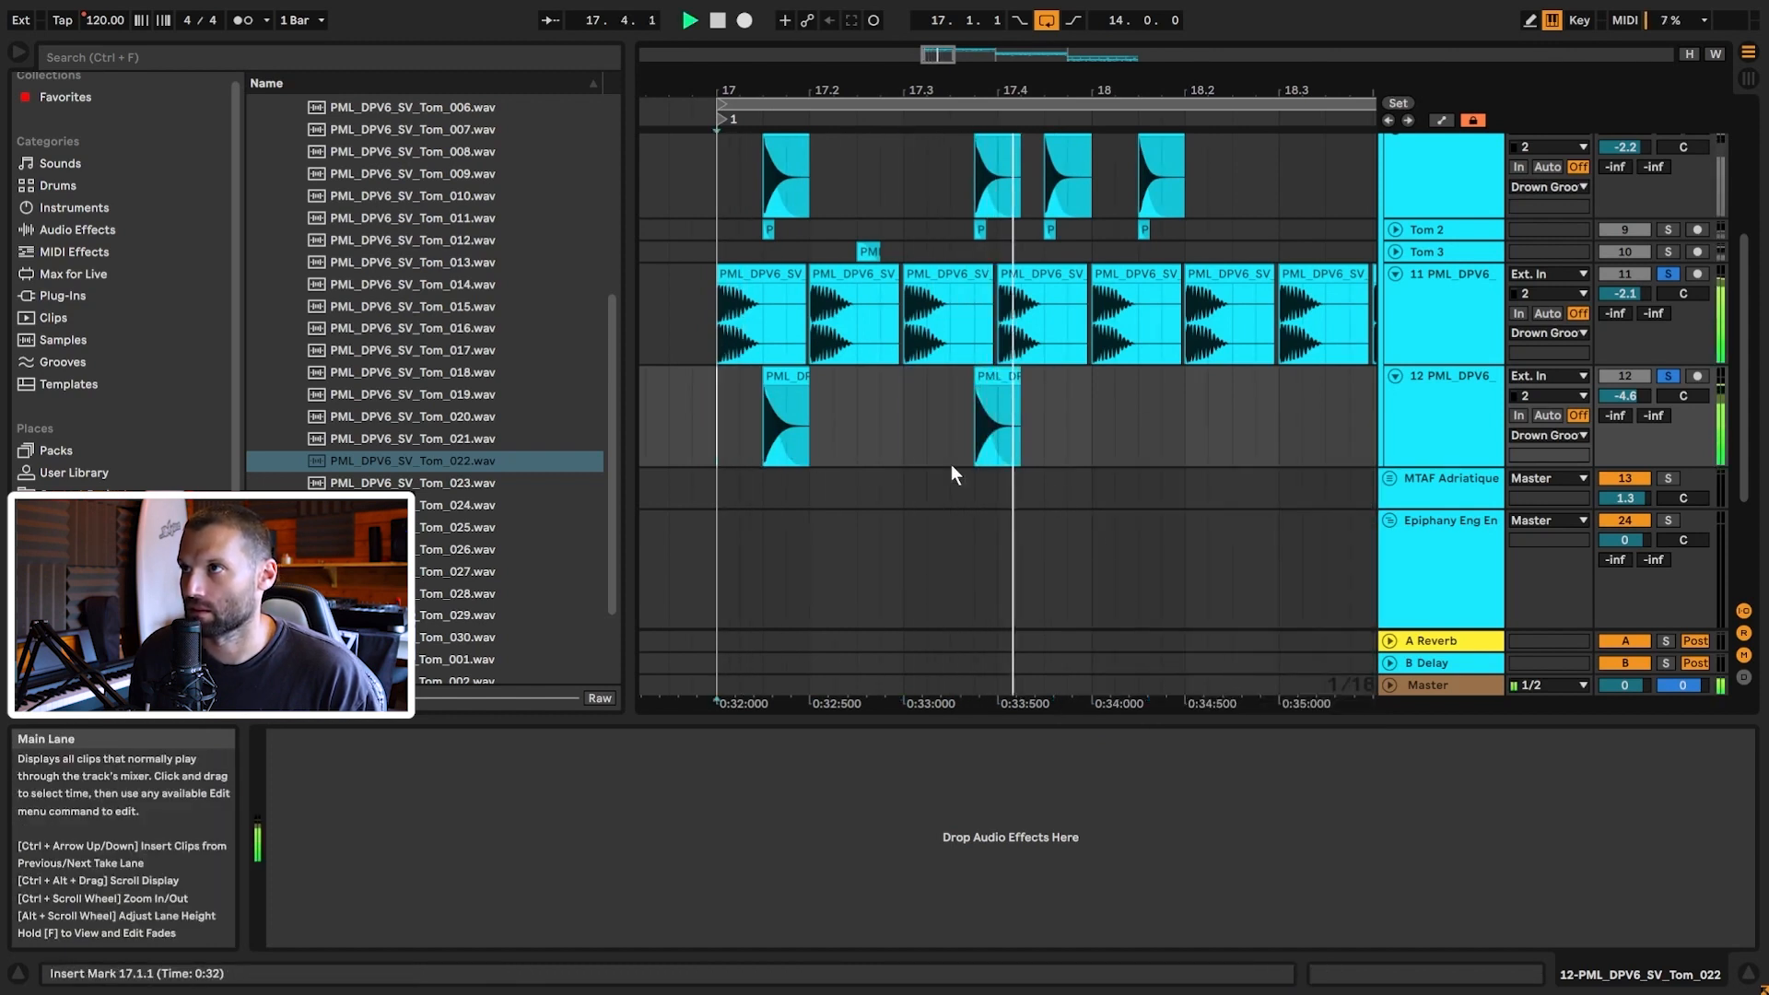
Step: Copy Tom clips to 17.4.3 and 18.1.3, then duplicate the pattern into bars 19–21
left_click_drag(997, 368, 1067, 370, "ctrl")
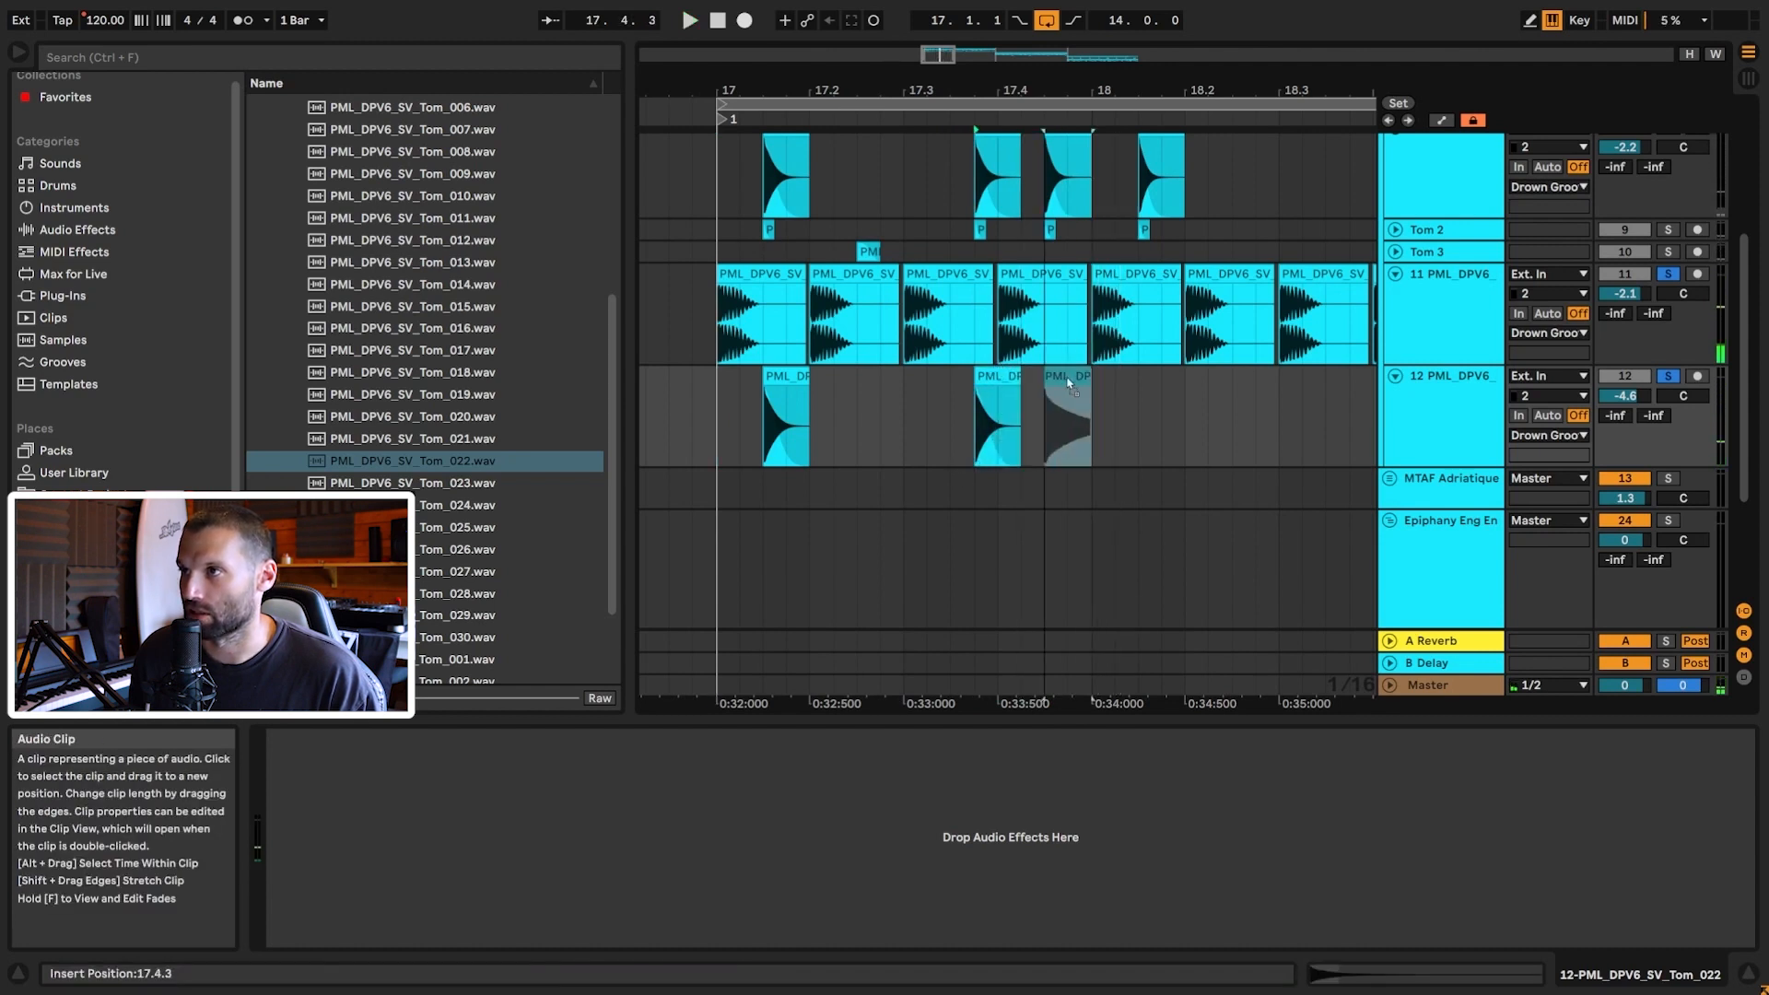
left_click_drag(1061, 378, 1155, 379, "ctrl")
left_click_drag(940, 59, 939, 24)
left_click_drag(1127, 421, 782, 431)
key("ctrl+d")
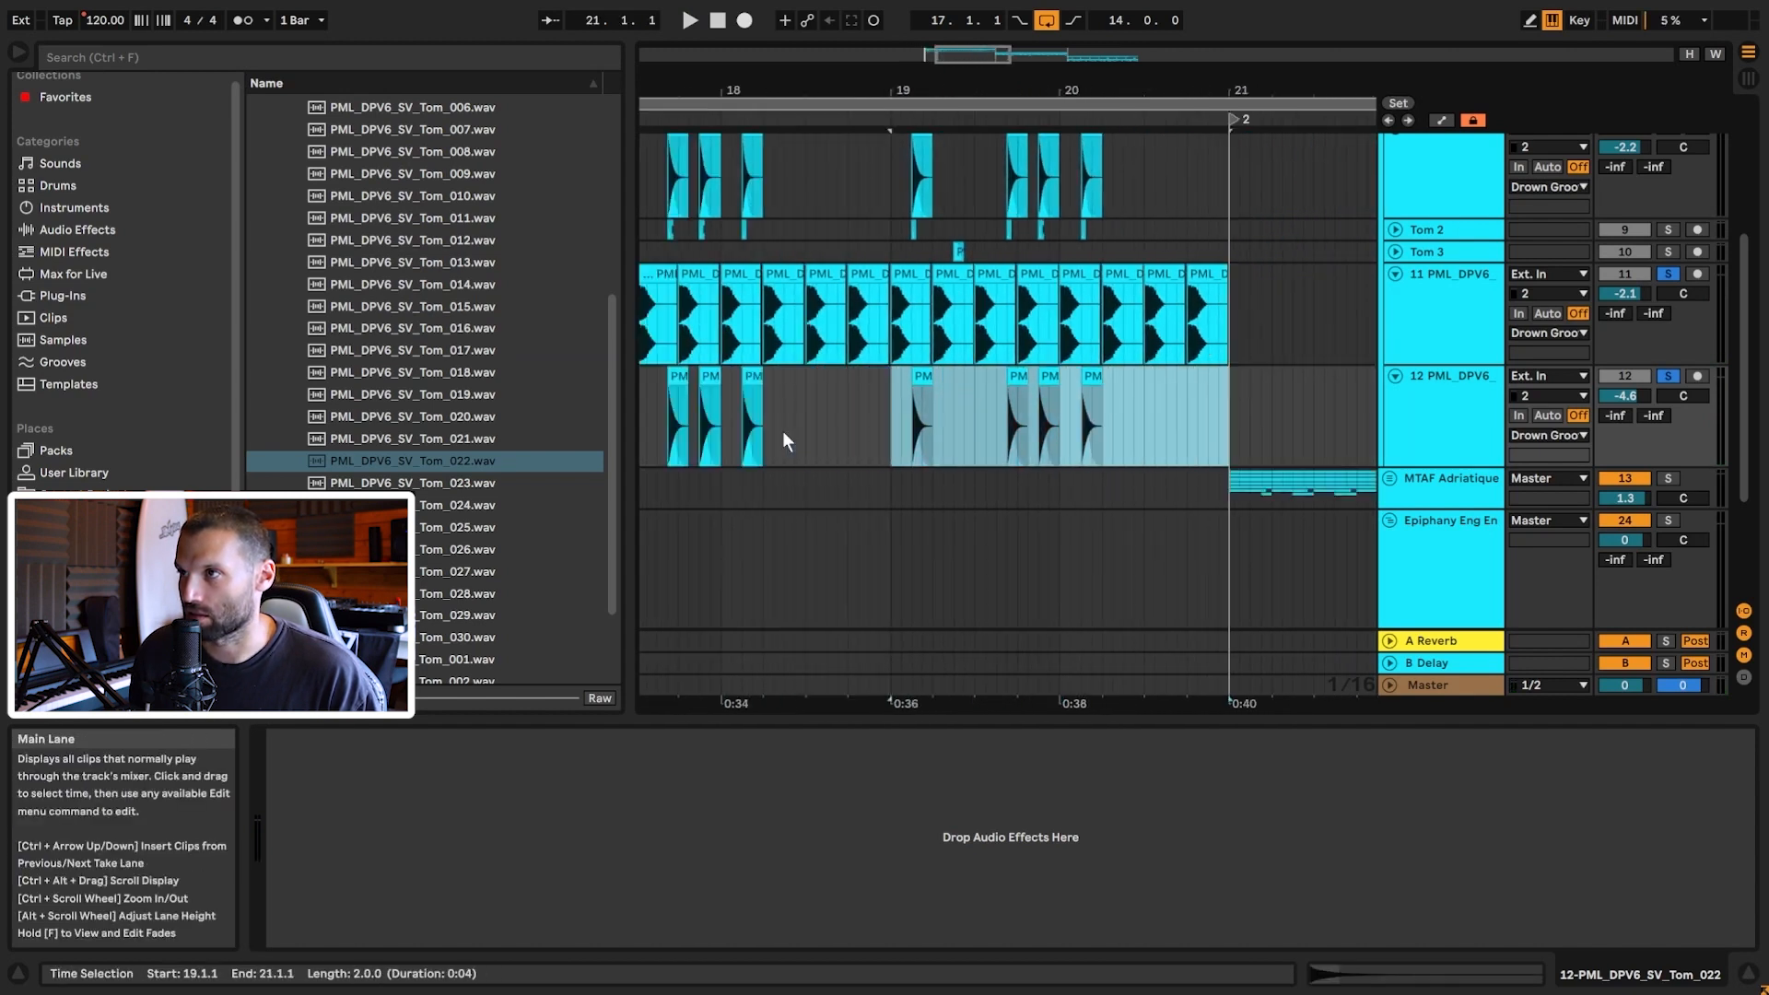
left_click_drag(960, 69, 944, 120)
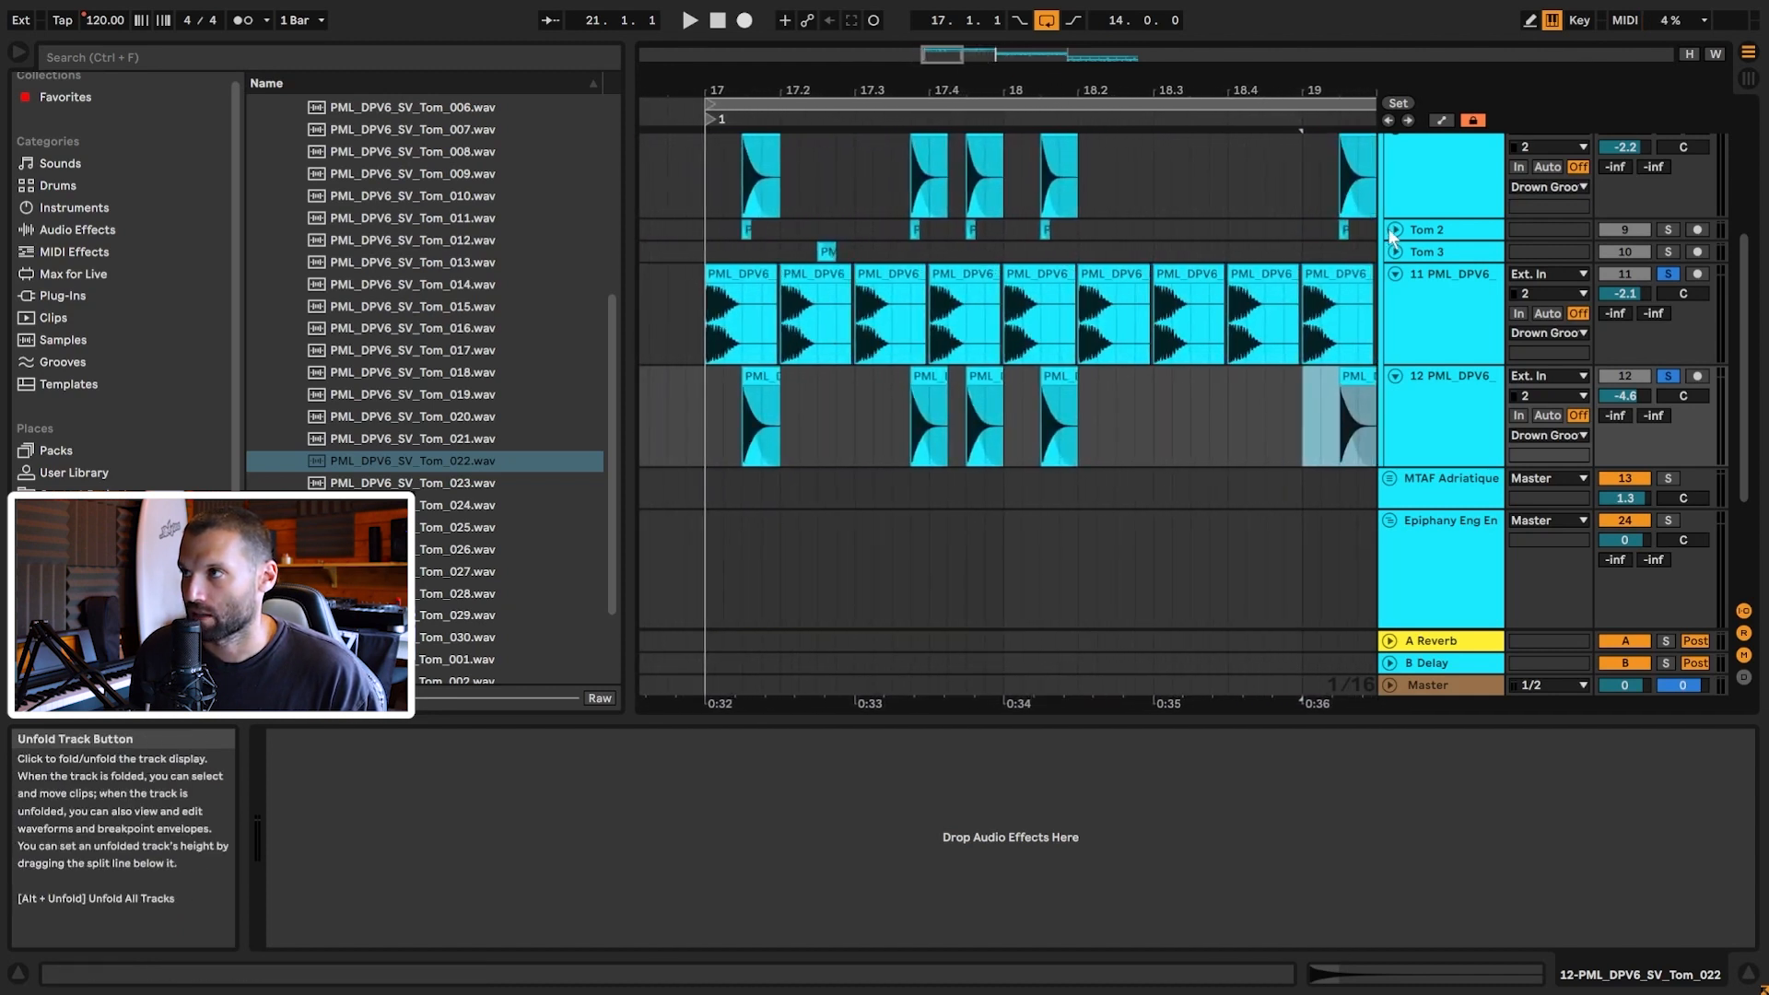
Step: Inspect Tom 2's hit at 17.1.3 and select Tom_005 in the browser
left_click(747, 231)
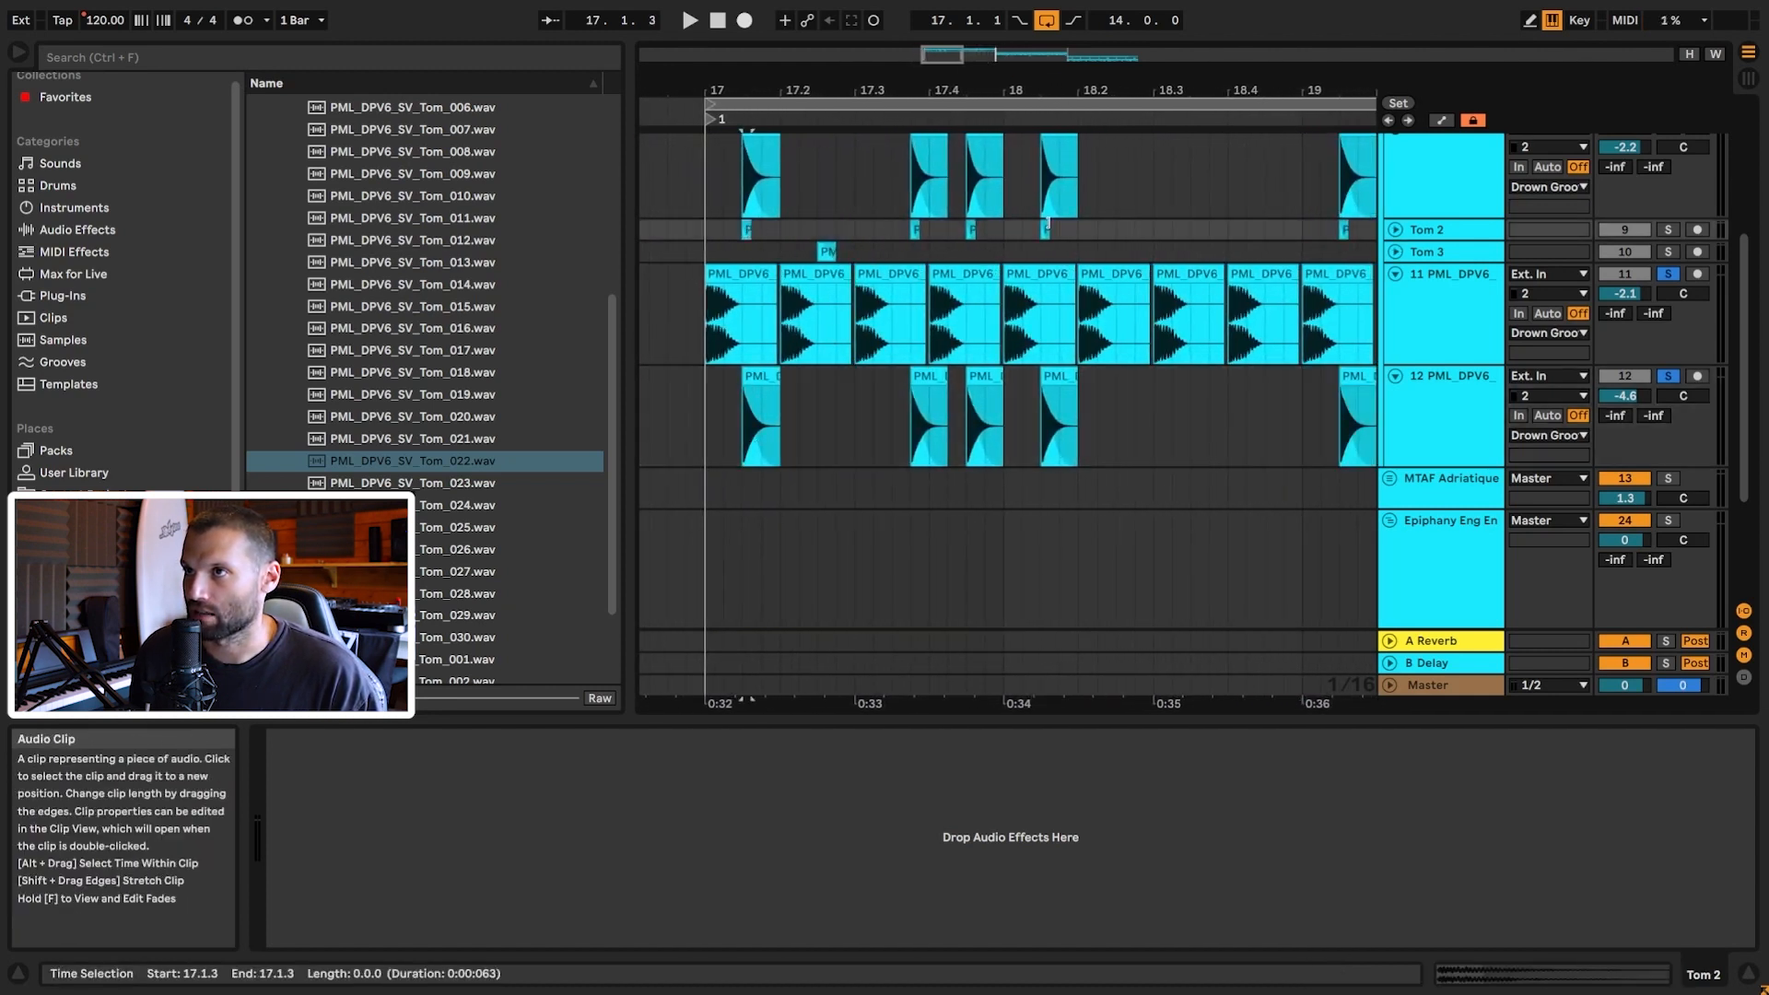
left_click(1394, 230)
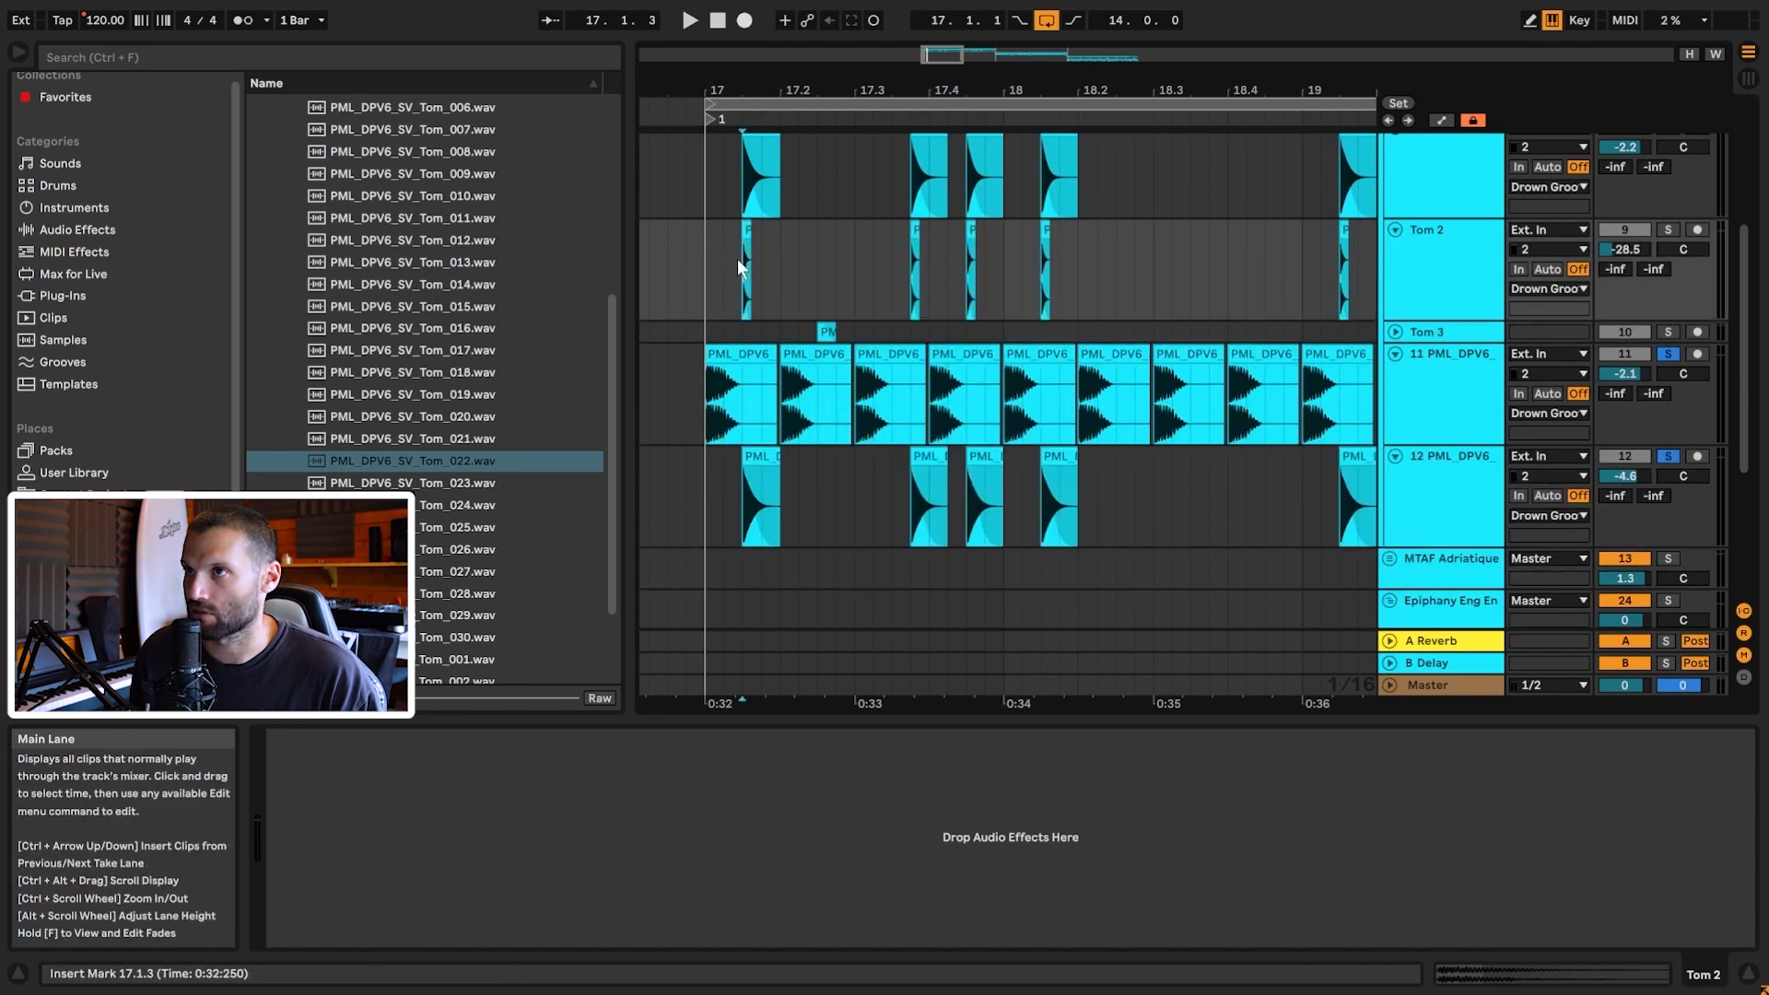
left_click_drag(783, 90, 1047, 243)
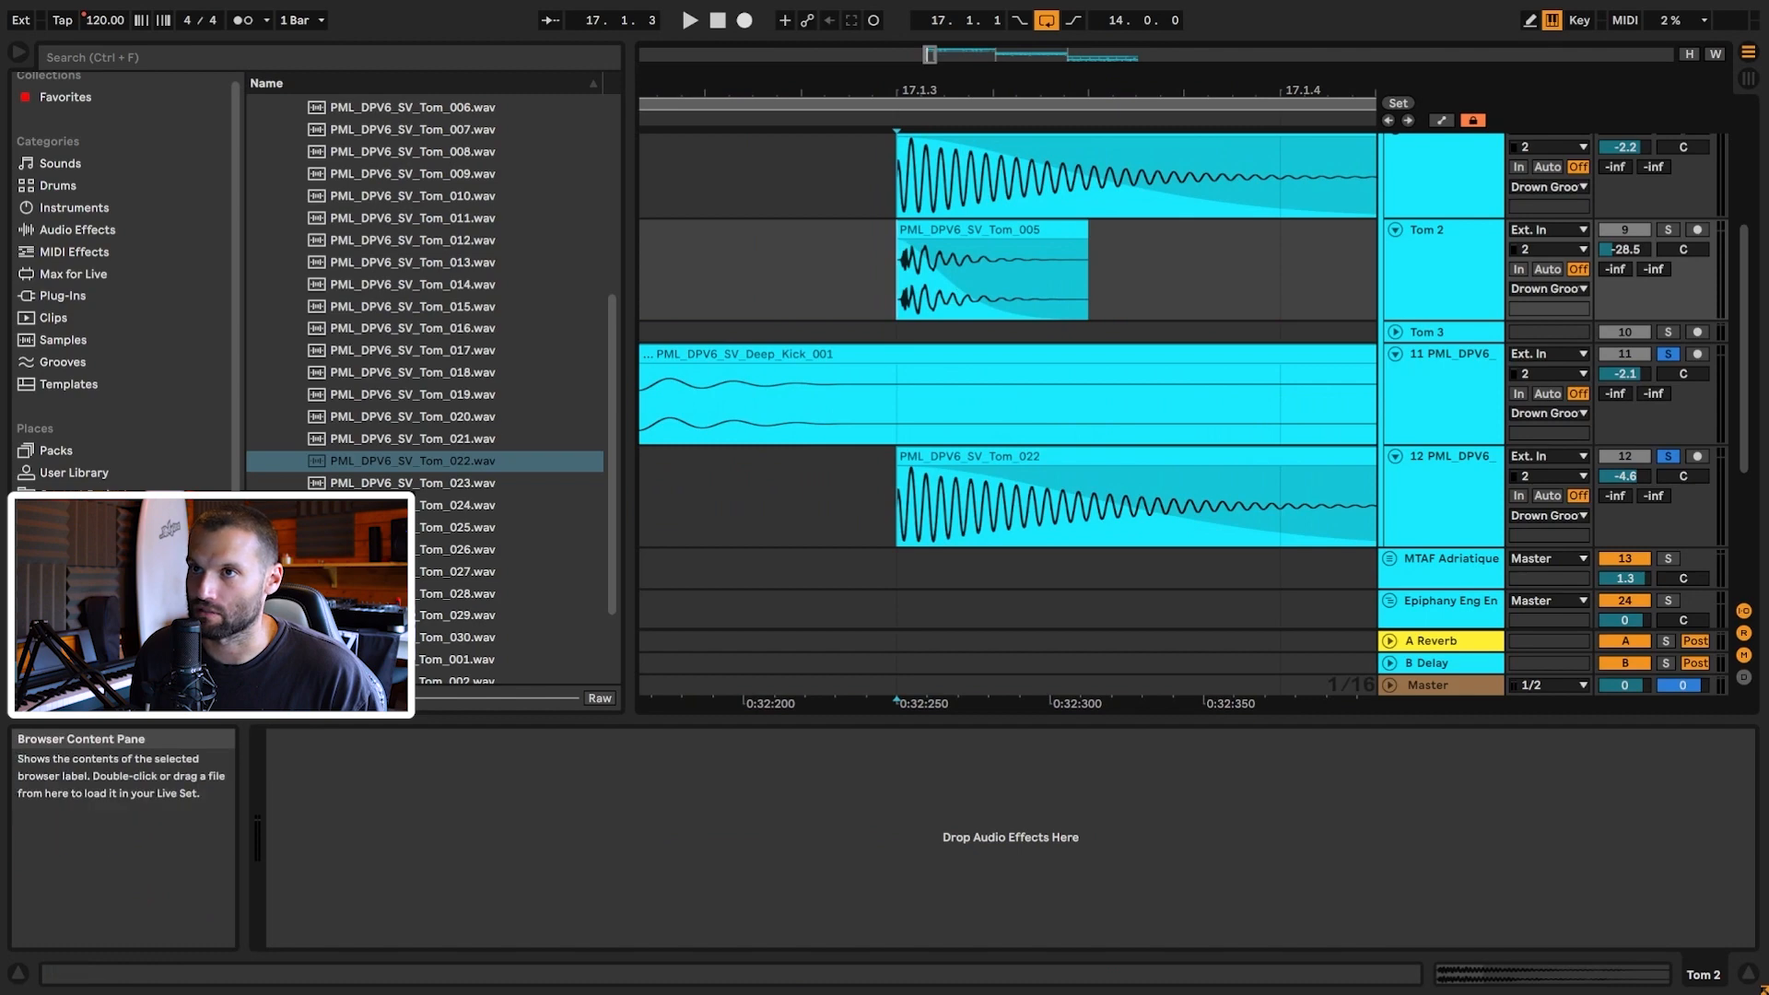
scroll(483, 417, "up", 5)
left_click(457, 319)
scroll(1082, 418, "down", 3)
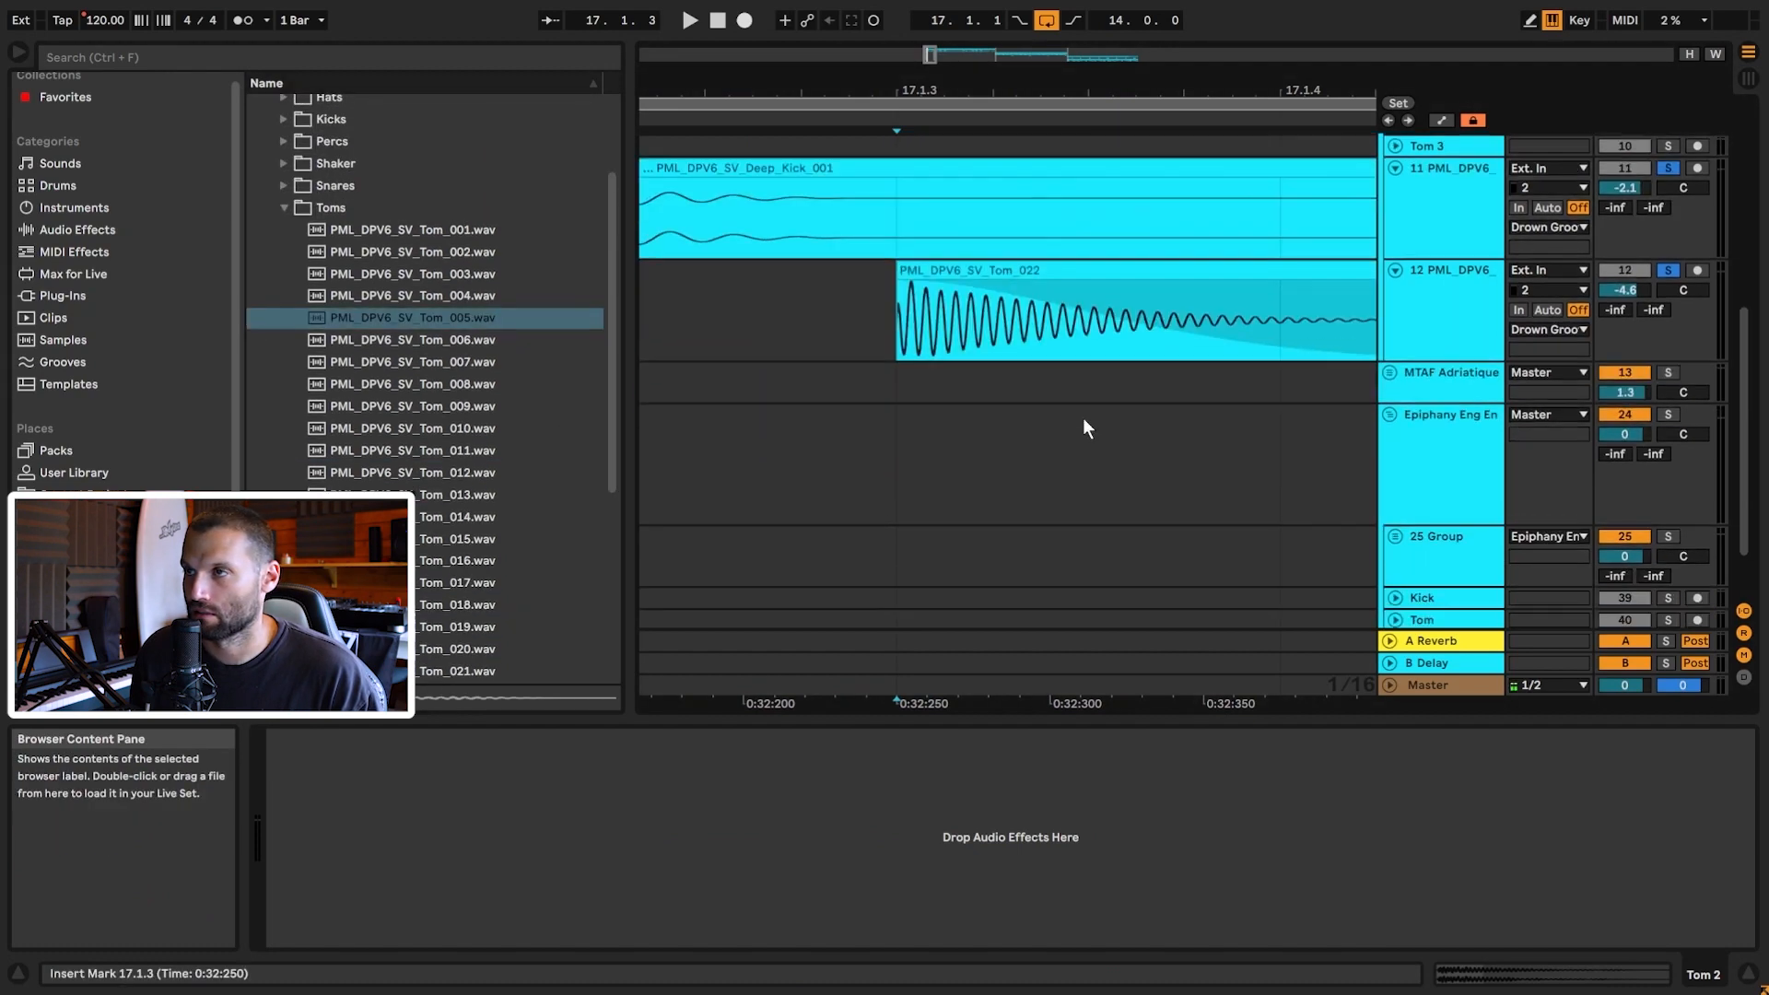
Step: Insert track 13 below track 12 and place a shortened Tom_005 clip at 17.1.3
left_click(1440, 308)
key("ctrl+t")
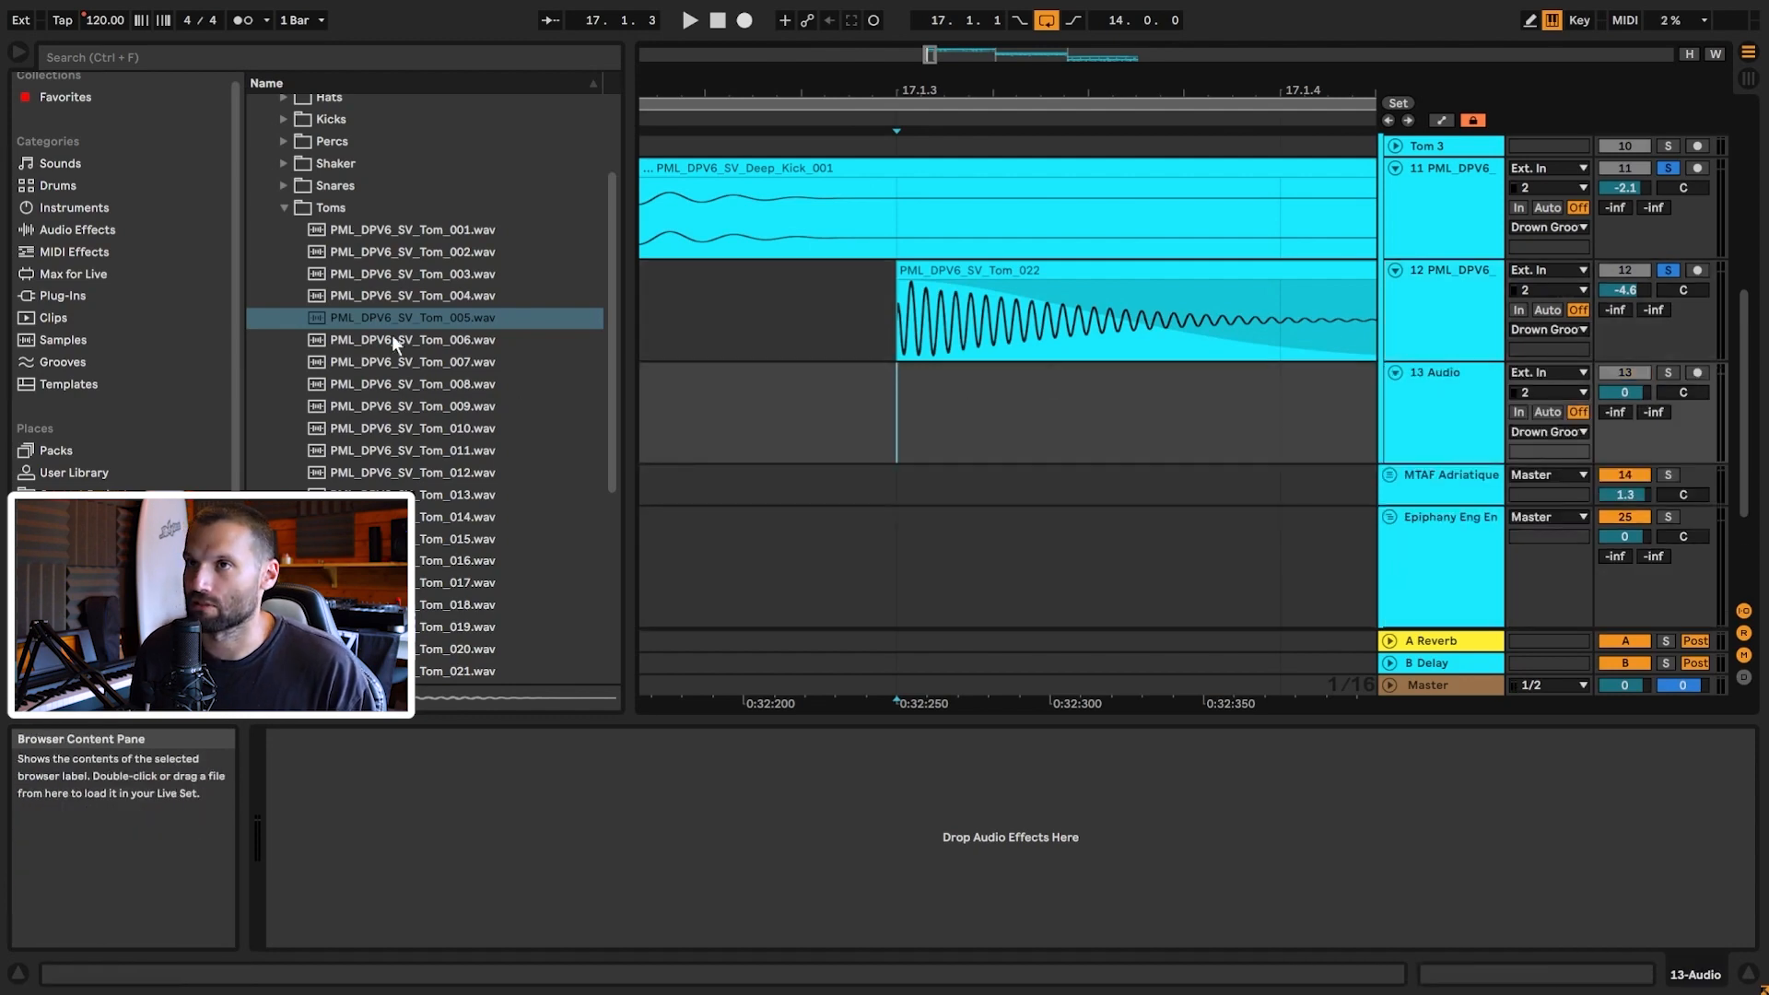
left_click_drag(560, 327, 1083, 433)
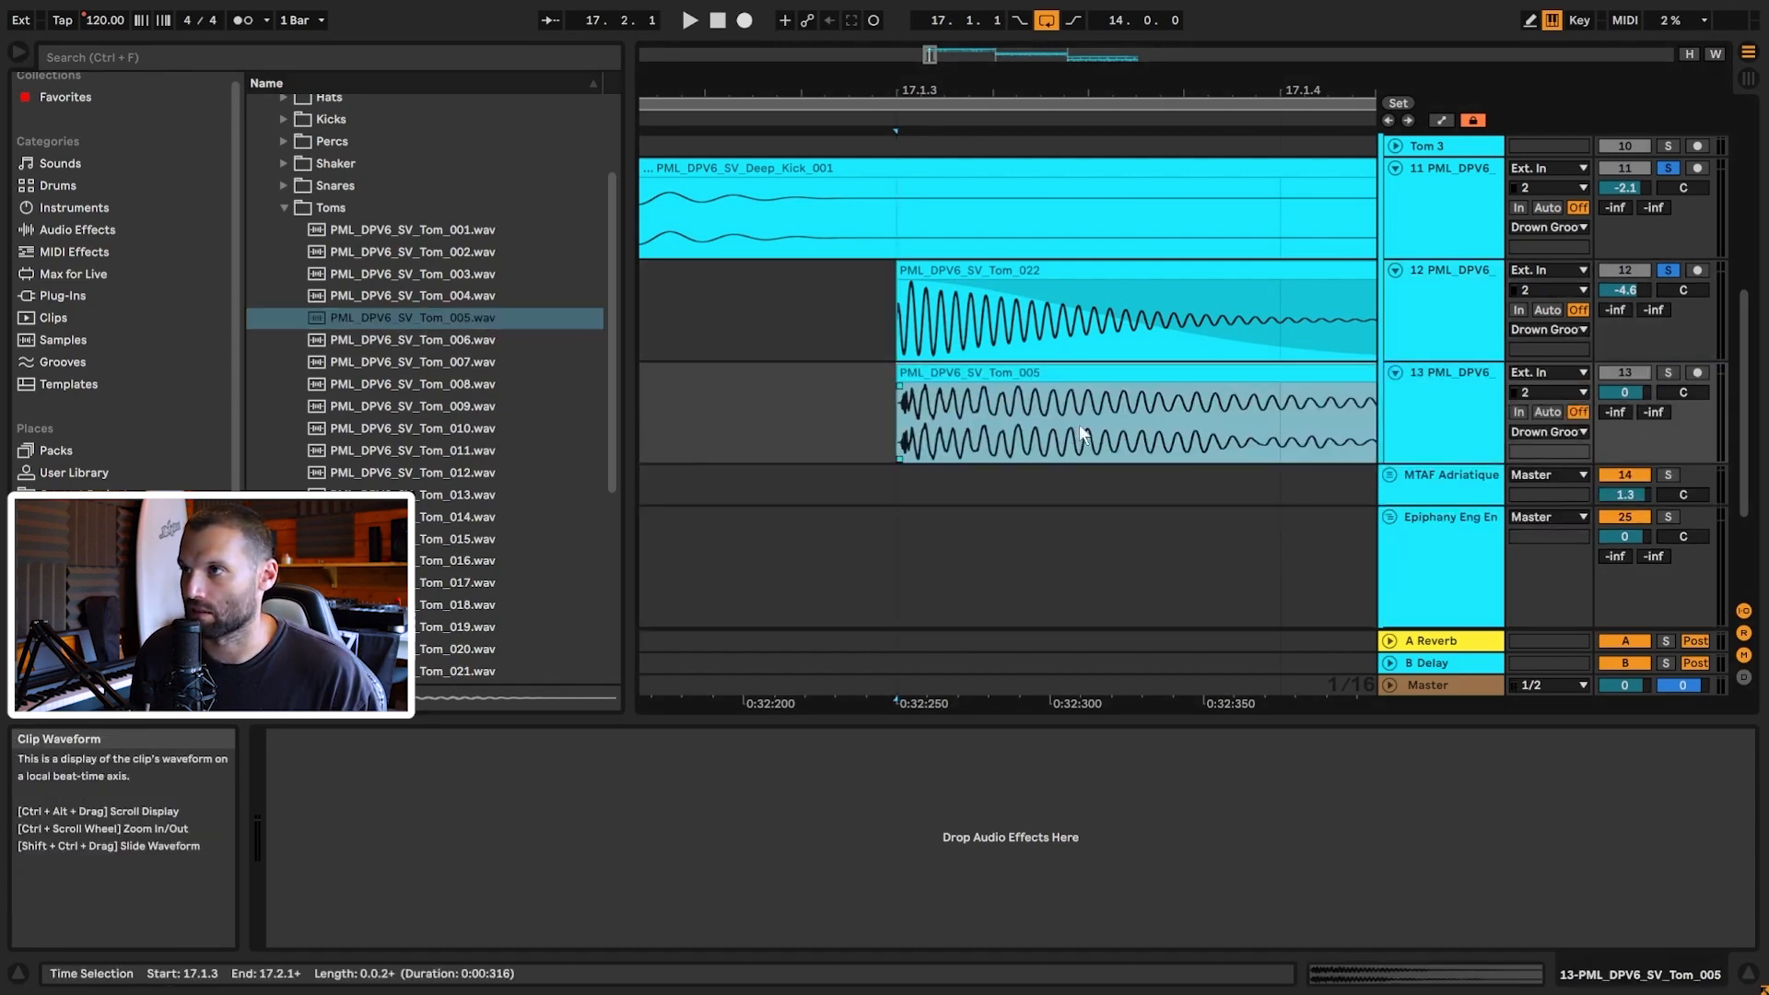
left_click_drag(928, 60, 929, 33)
scroll(1208, 273, "up", 3)
scroll(1042, 461, "down", 1)
left_click_drag(1042, 468, 912, 532)
Step: Solo track 13, play from 17.1.1, and lower its volume to -25.5 dB
left_click(776, 511)
left_click(1668, 465)
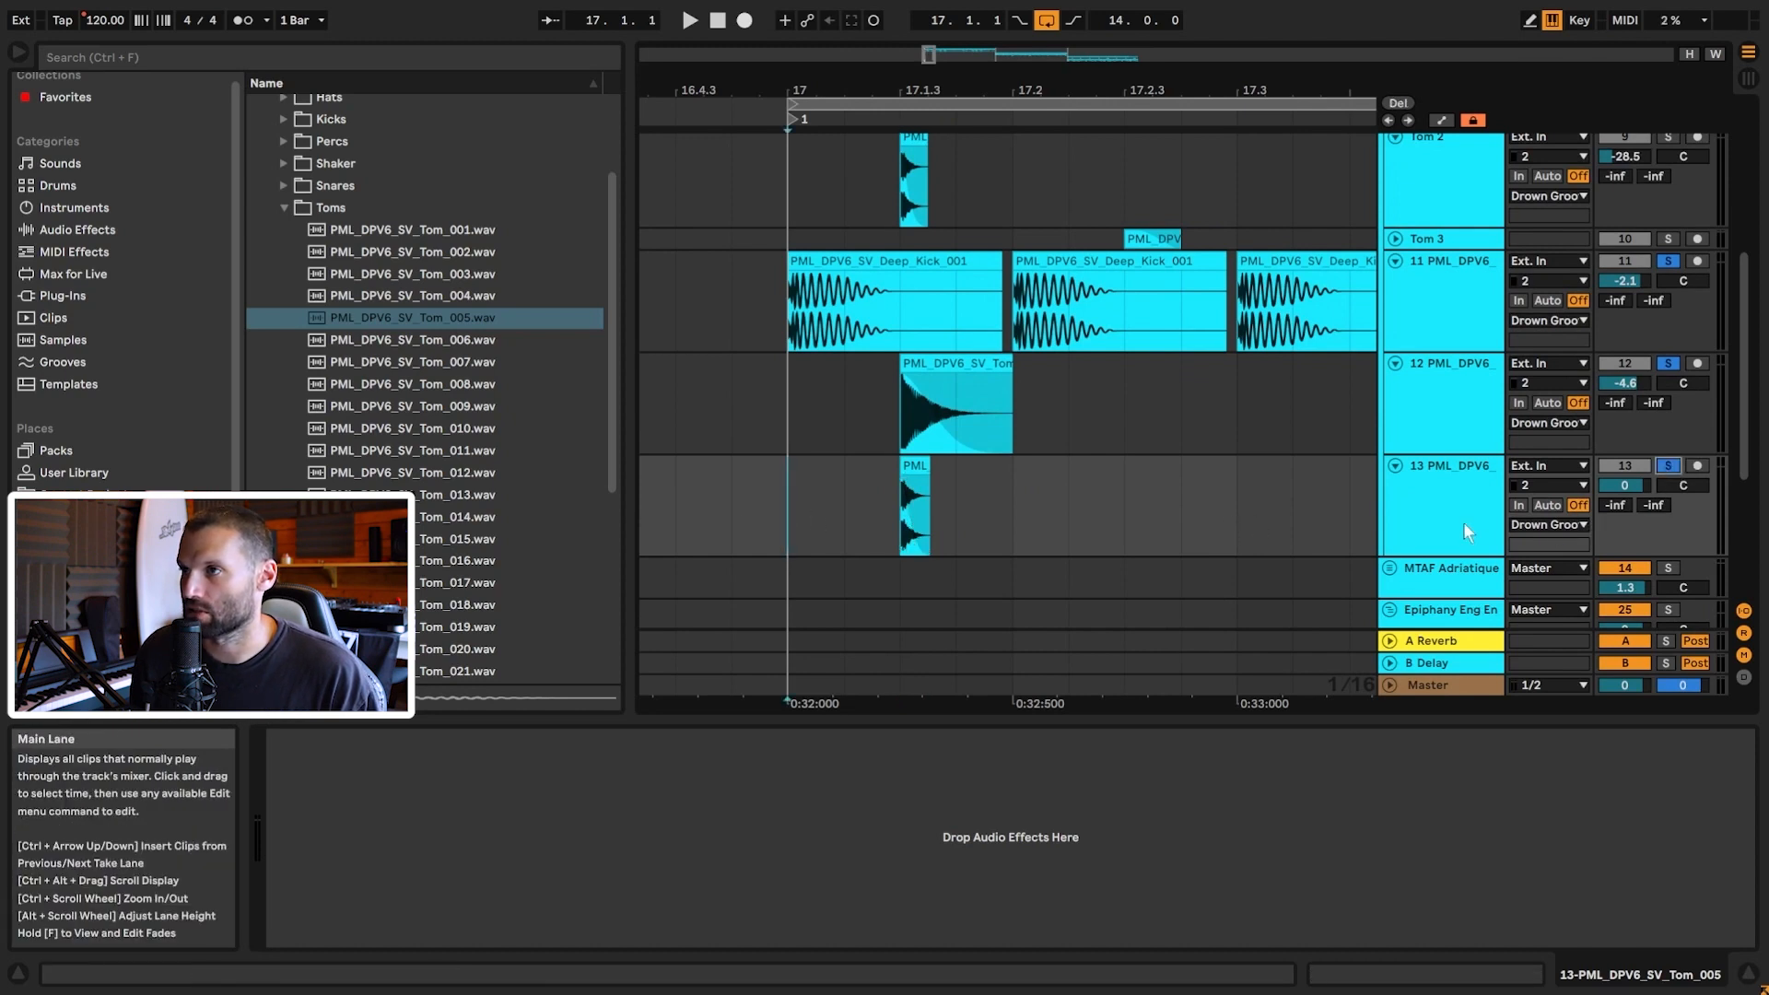
key("space")
left_click_drag(1633, 489, 1633, 582)
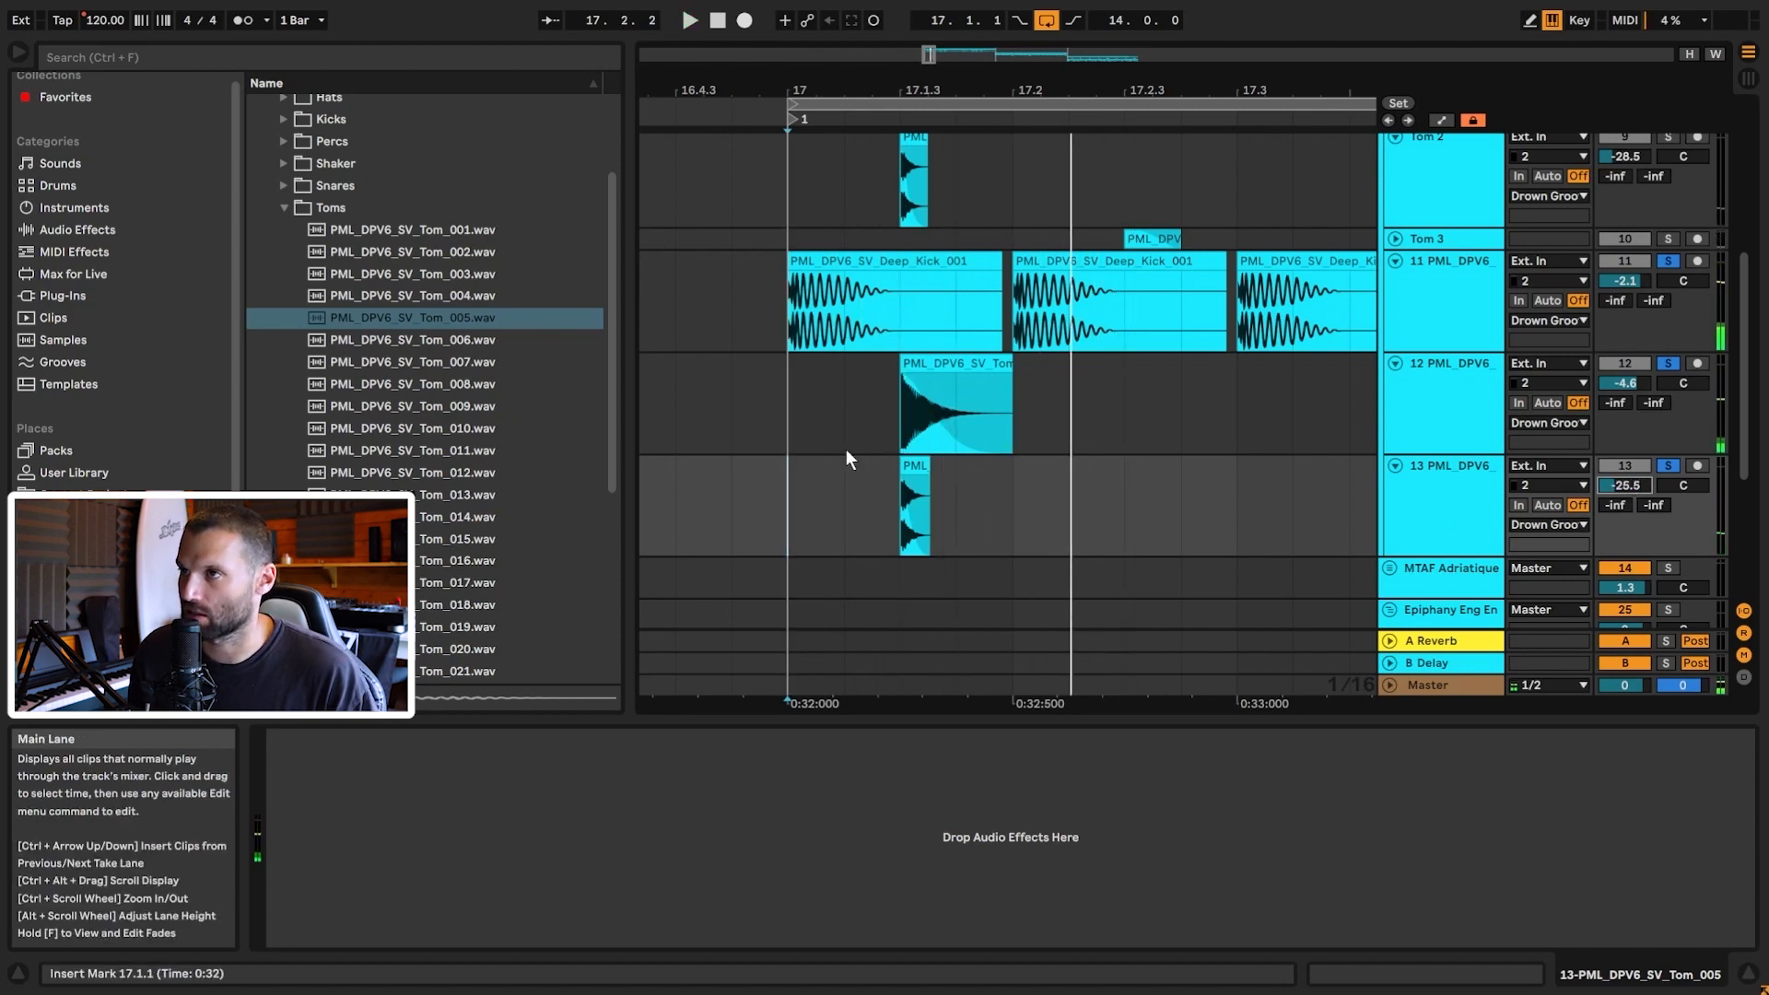
Step: Copy track 13's first beat holding the Tom_005 hit, with the insert point at 17.3.4
left_click_drag(798, 422, 1005, 444)
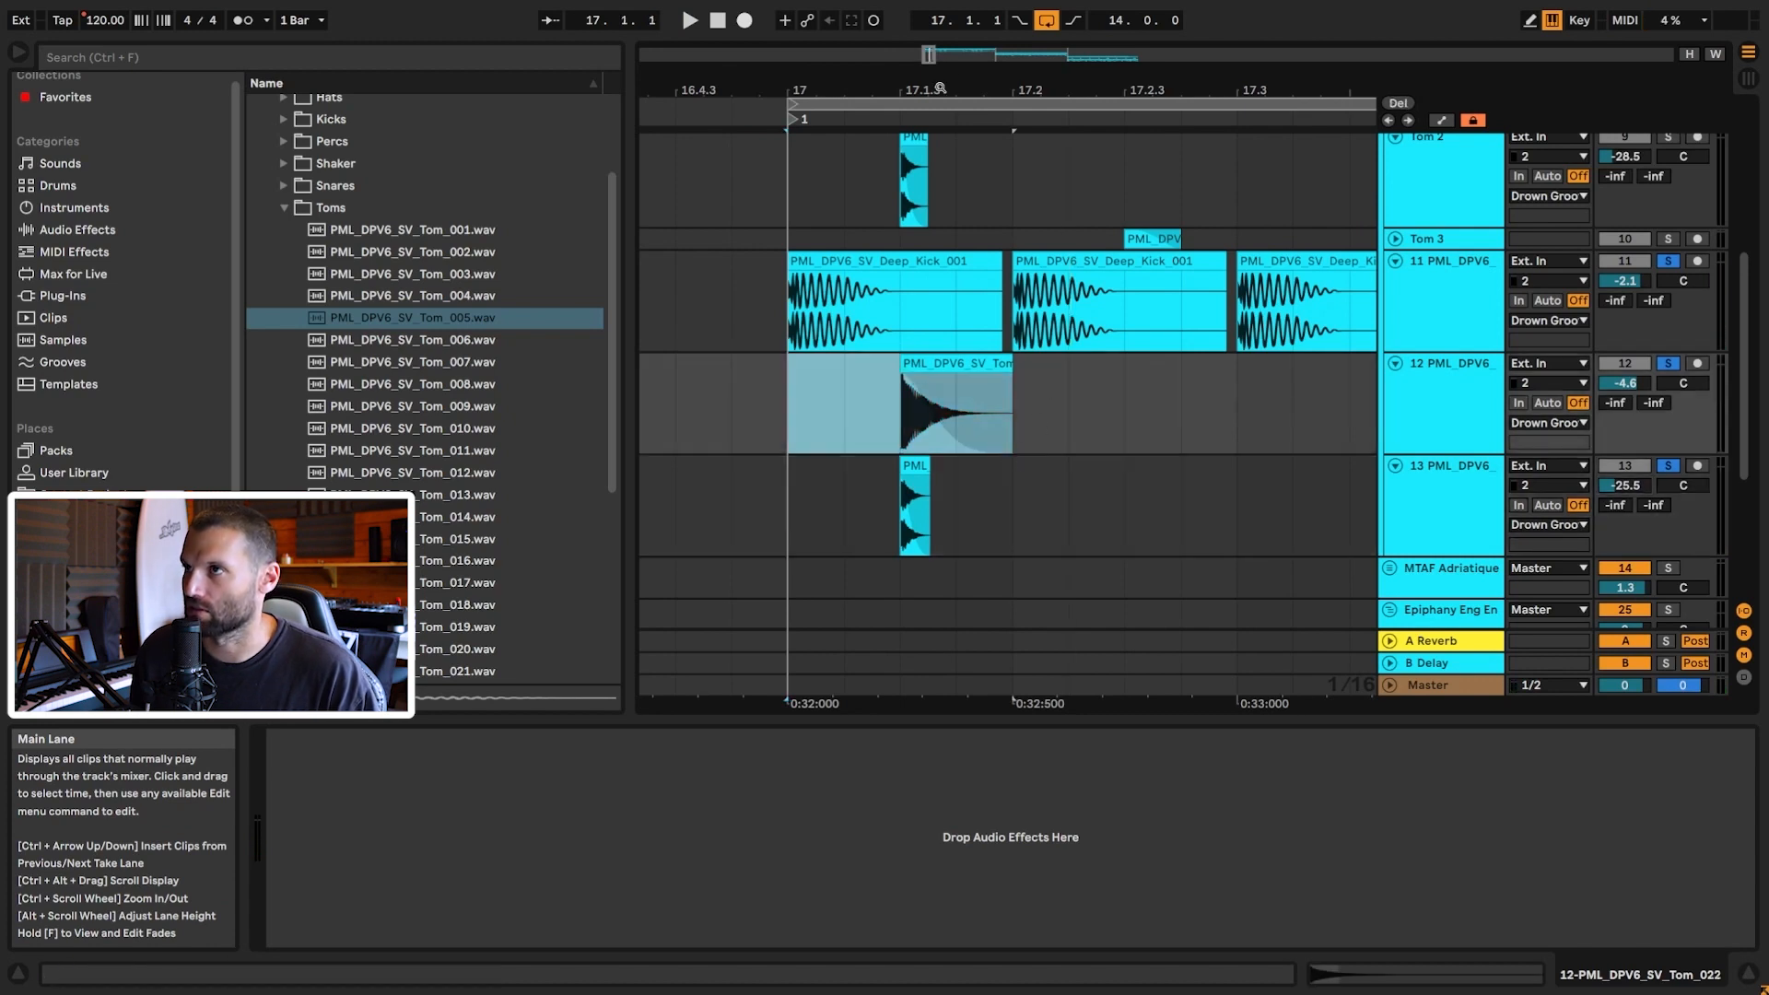
left_click_drag(929, 57, 928, 46)
left_click_drag(776, 491, 859, 503)
key("ctrl+c")
left_click(992, 505)
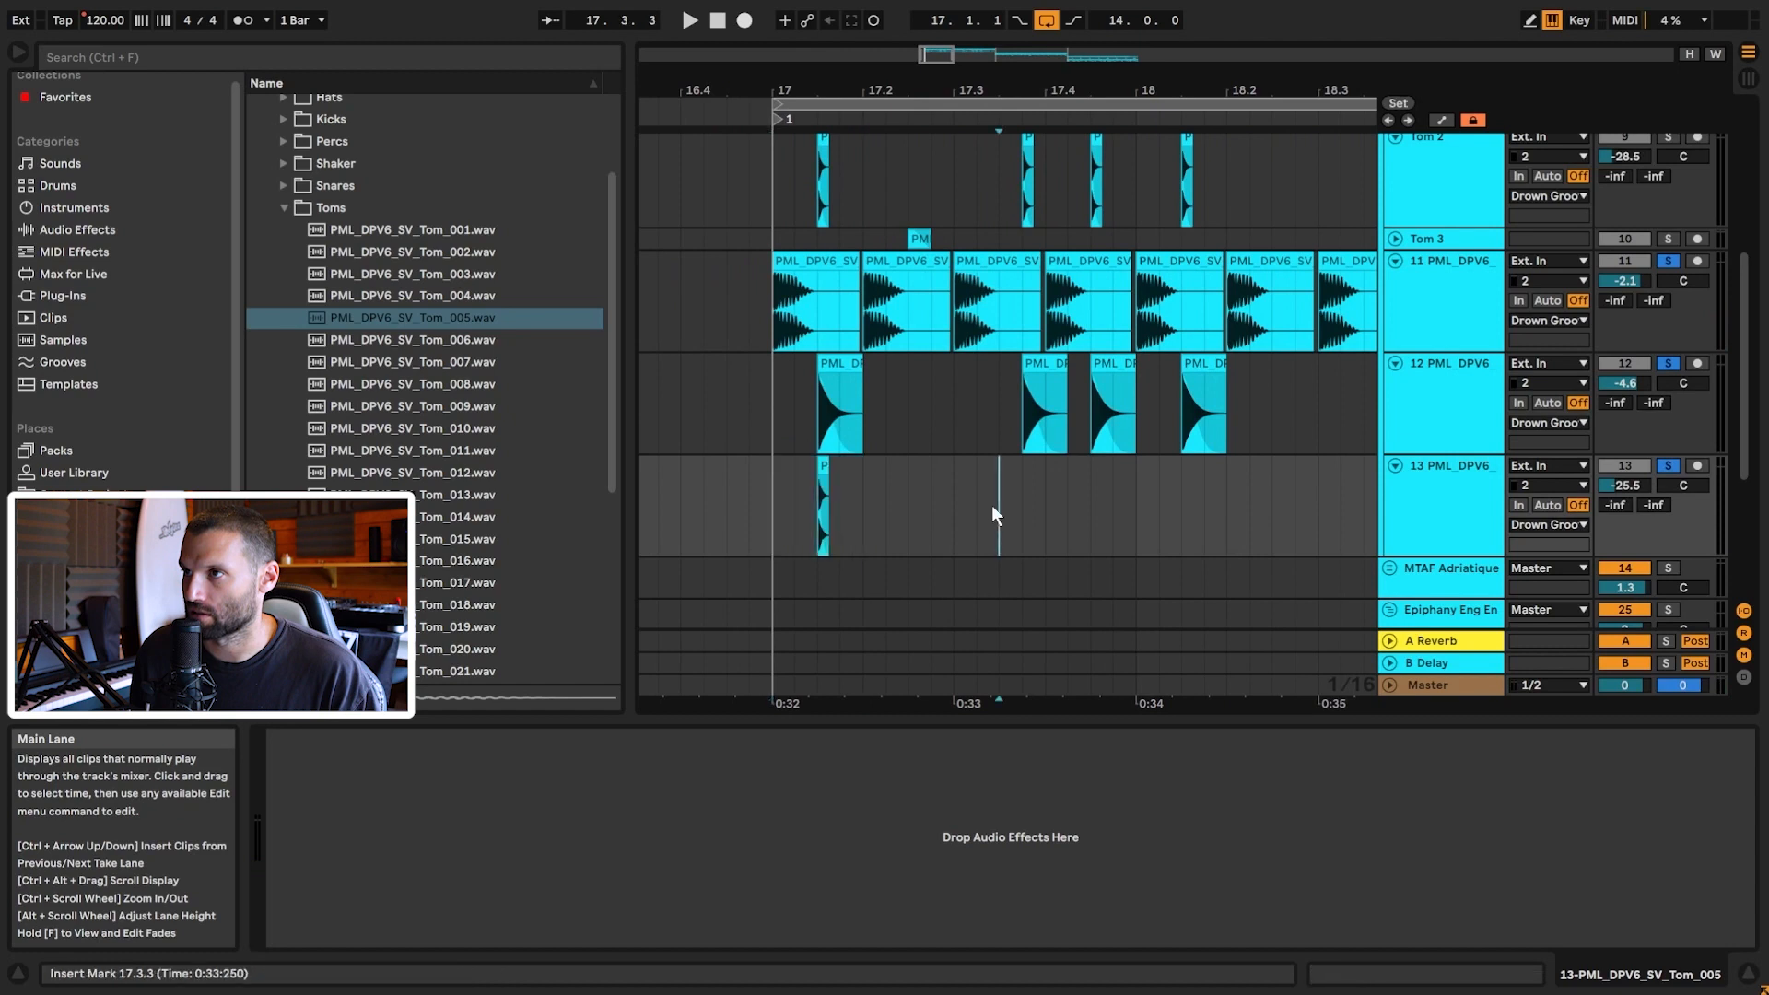
Step: Paste Tom_005 hits on track 13 at 17.3.4, 17.4.1 and 18.1.3
key("ctrl+v")
left_click_drag(1052, 468, 1066, 502)
left_click(1066, 488)
key("ctrl+v")
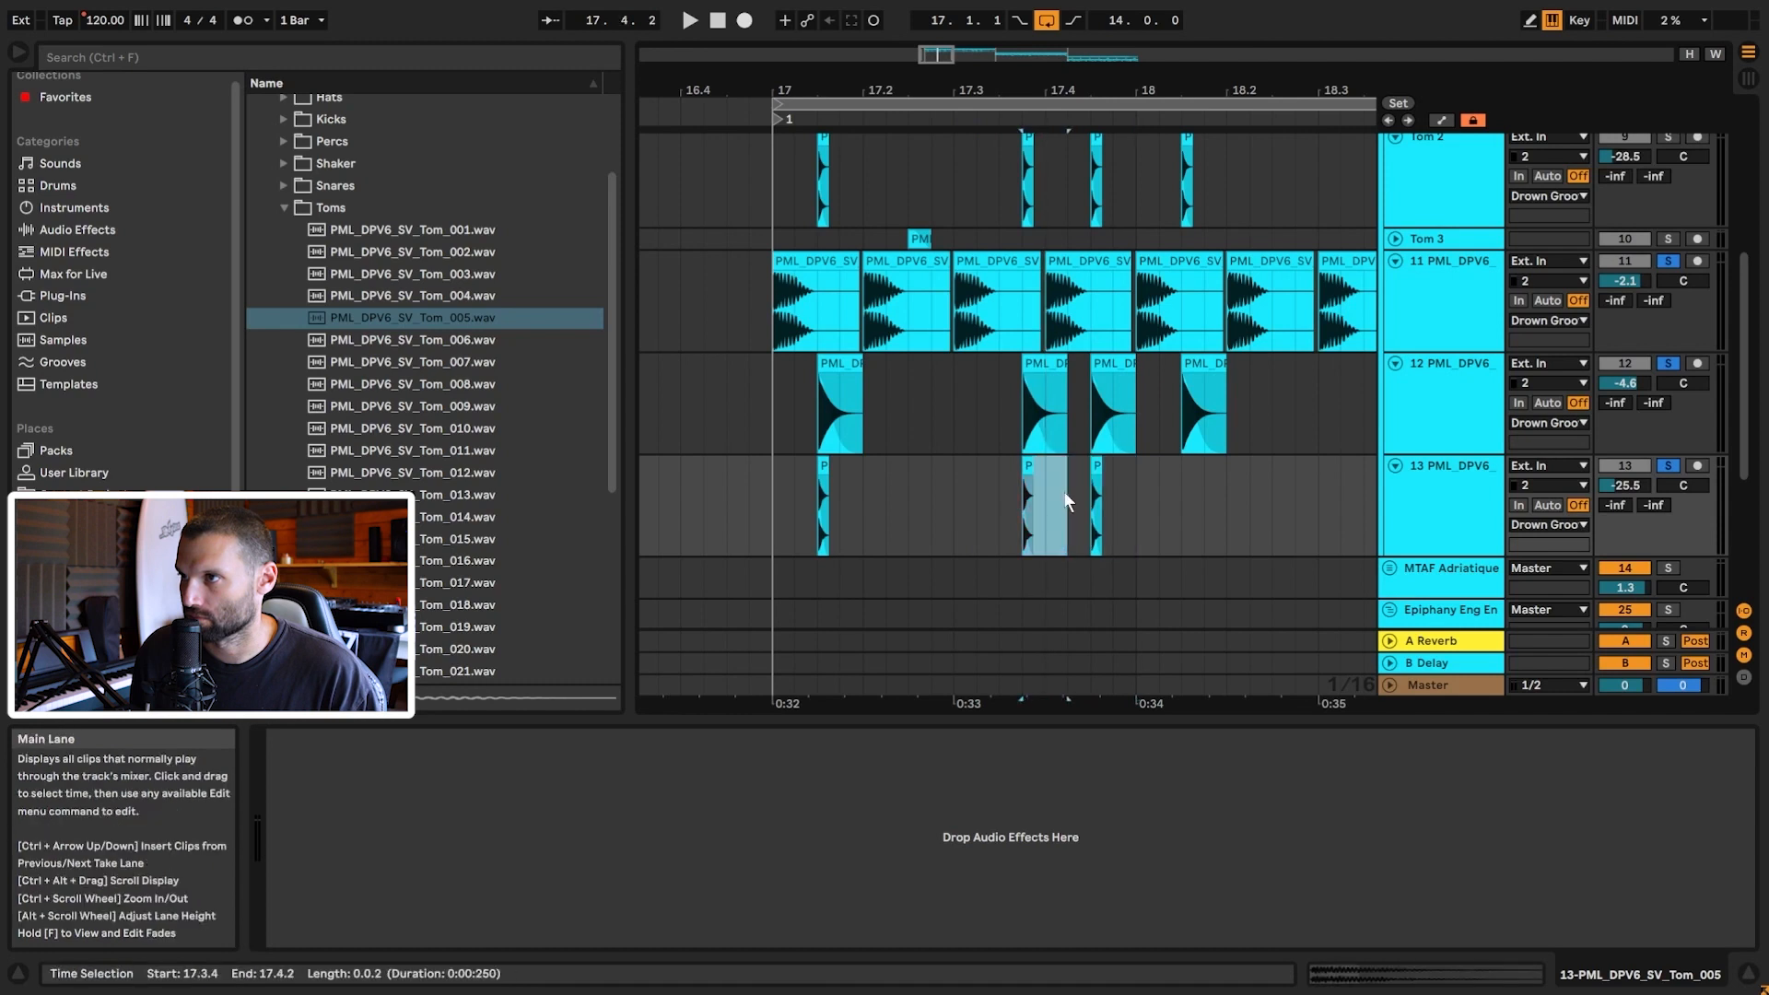
key("ctrl+c")
left_click(1183, 496)
key("ctrl+v")
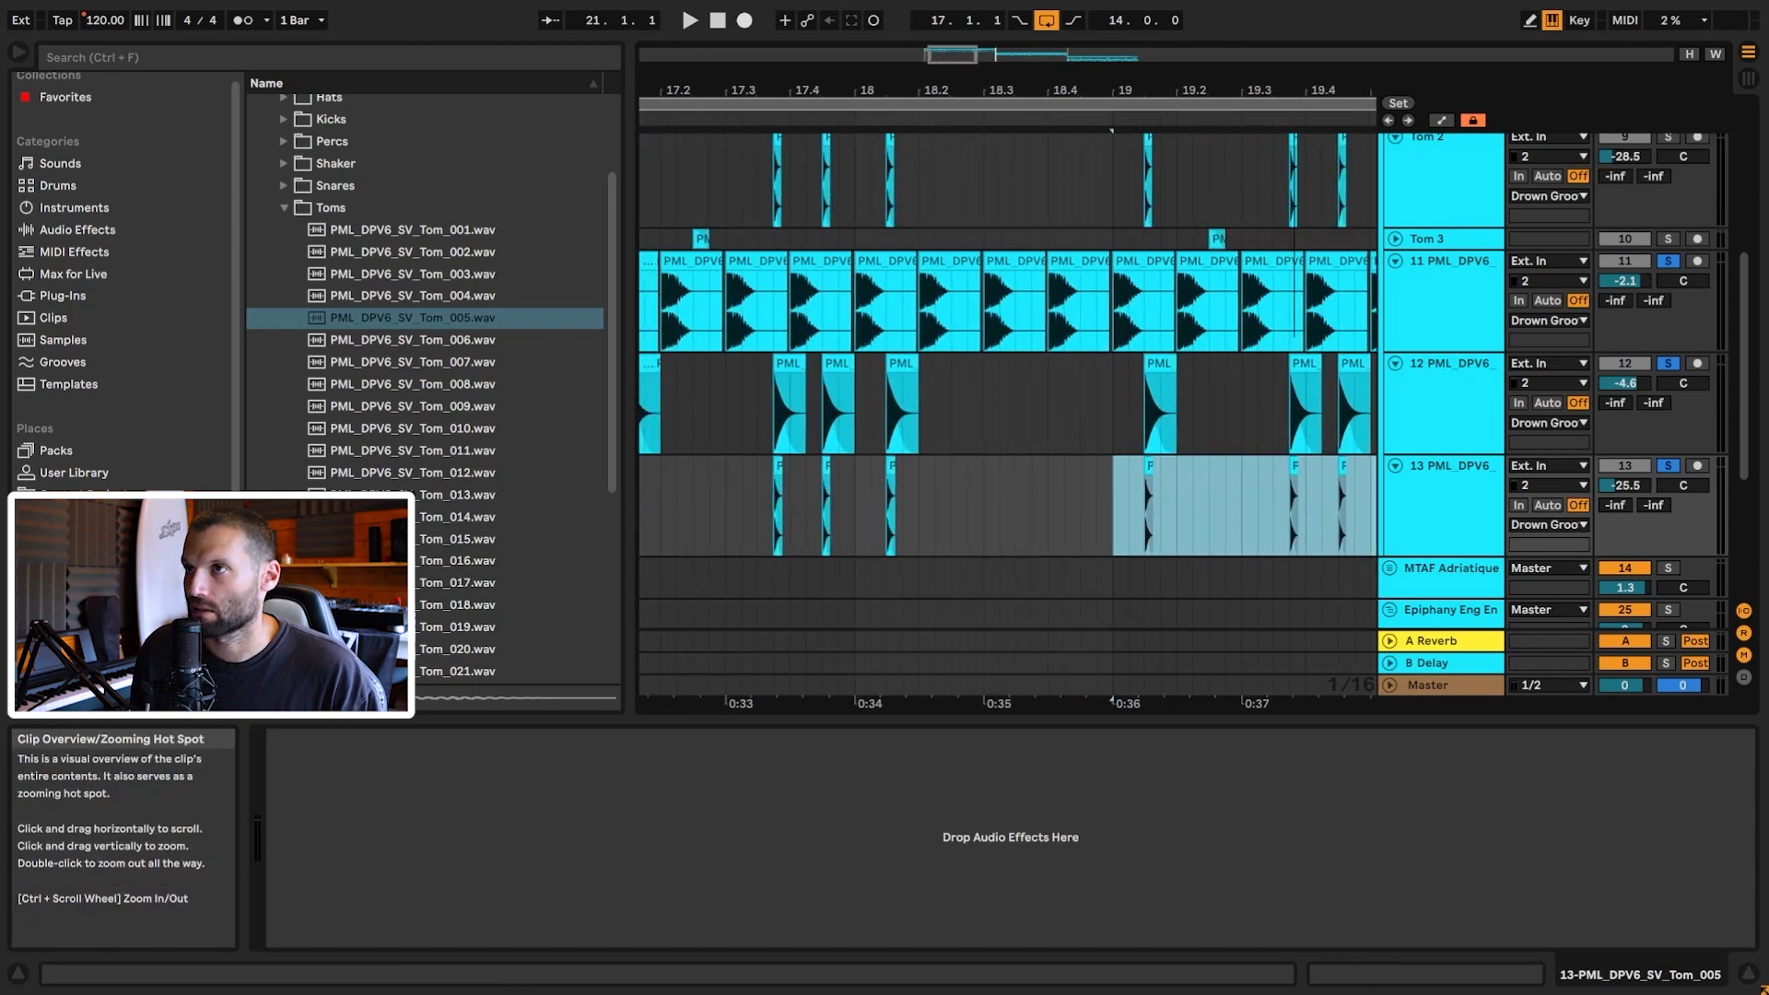
Step: Unfold Tom 3 and zoom in on its hit at 17.2.3
left_click_drag(948, 61, 938, 70)
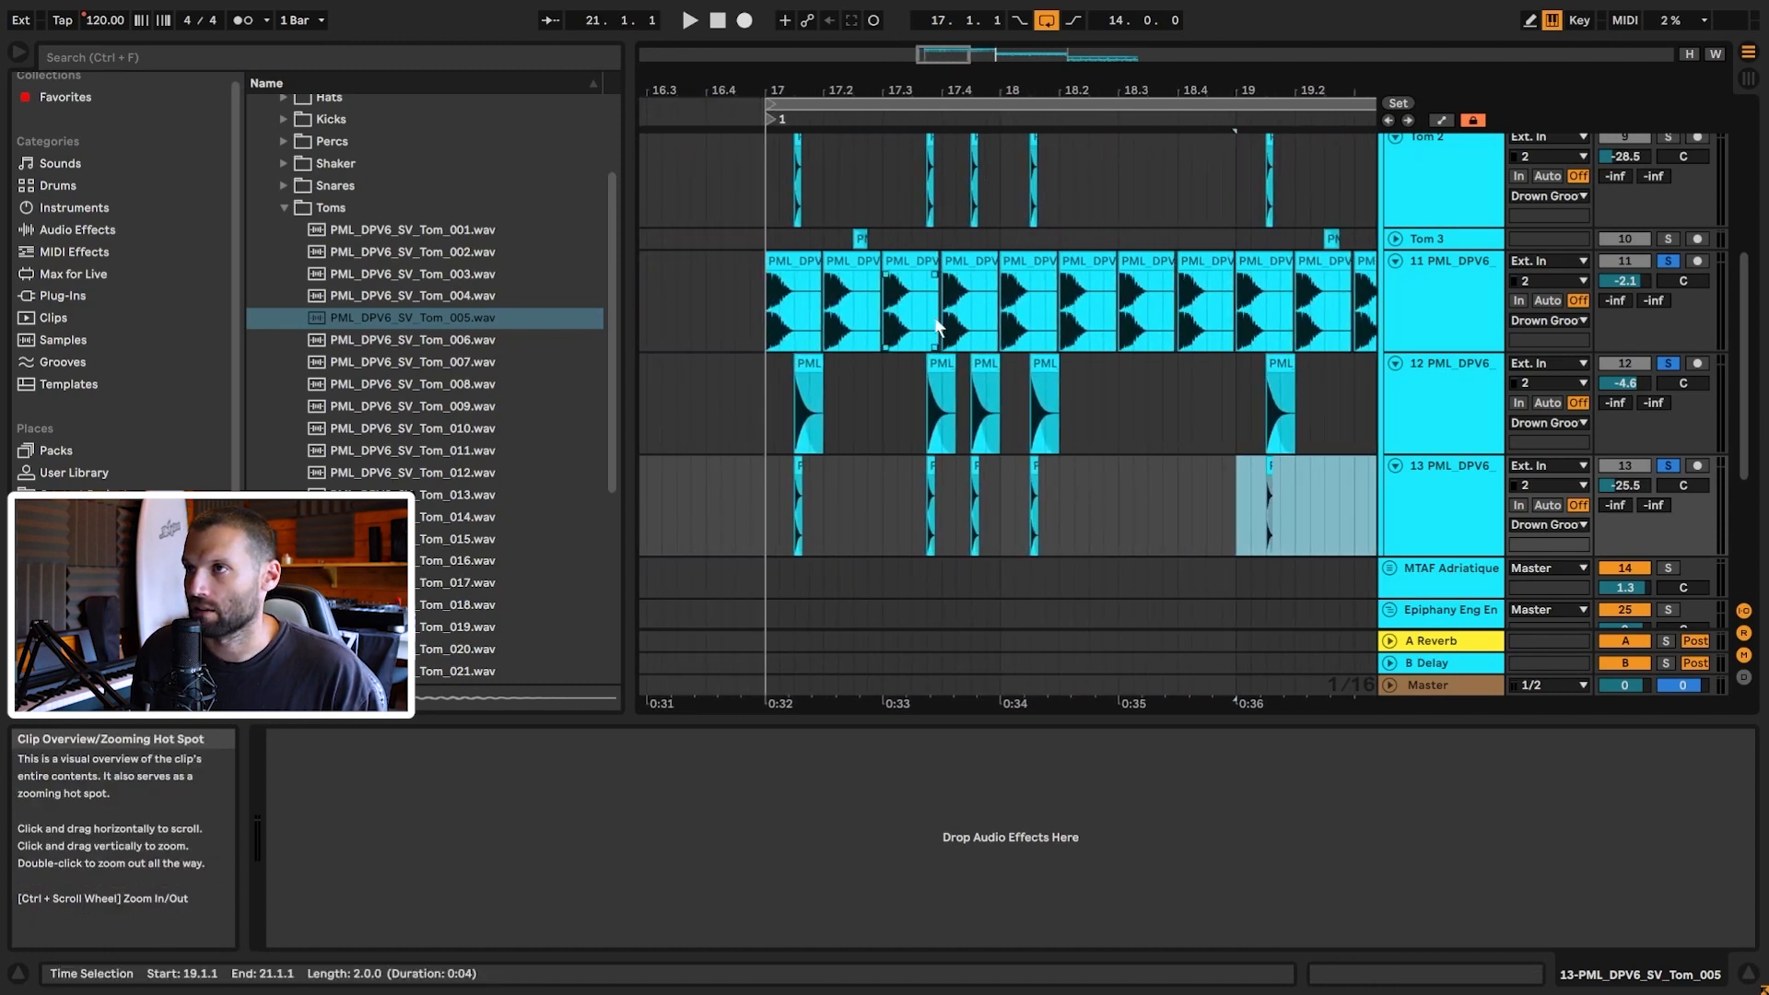
left_click(1396, 238)
left_click(852, 262)
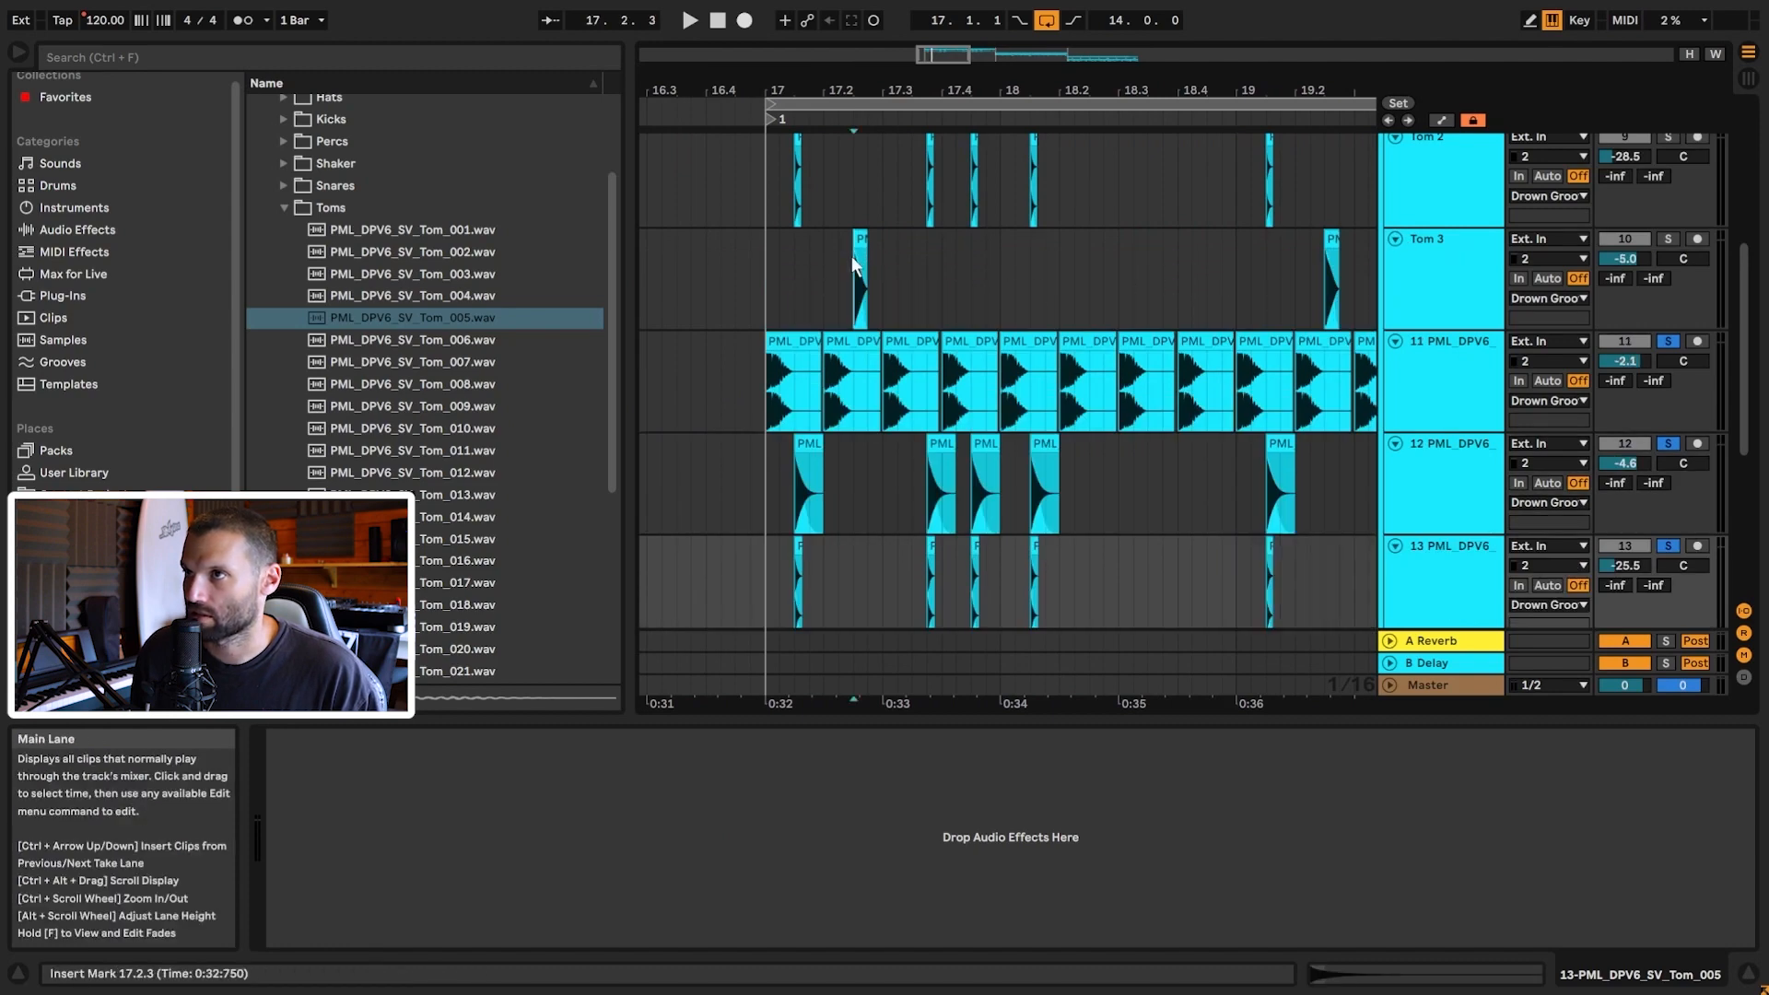
mouse_move(949, 54)
left_mouse_down()
mouse_move(937, 143)
mouse_move(930, 118)
left_mouse_up()
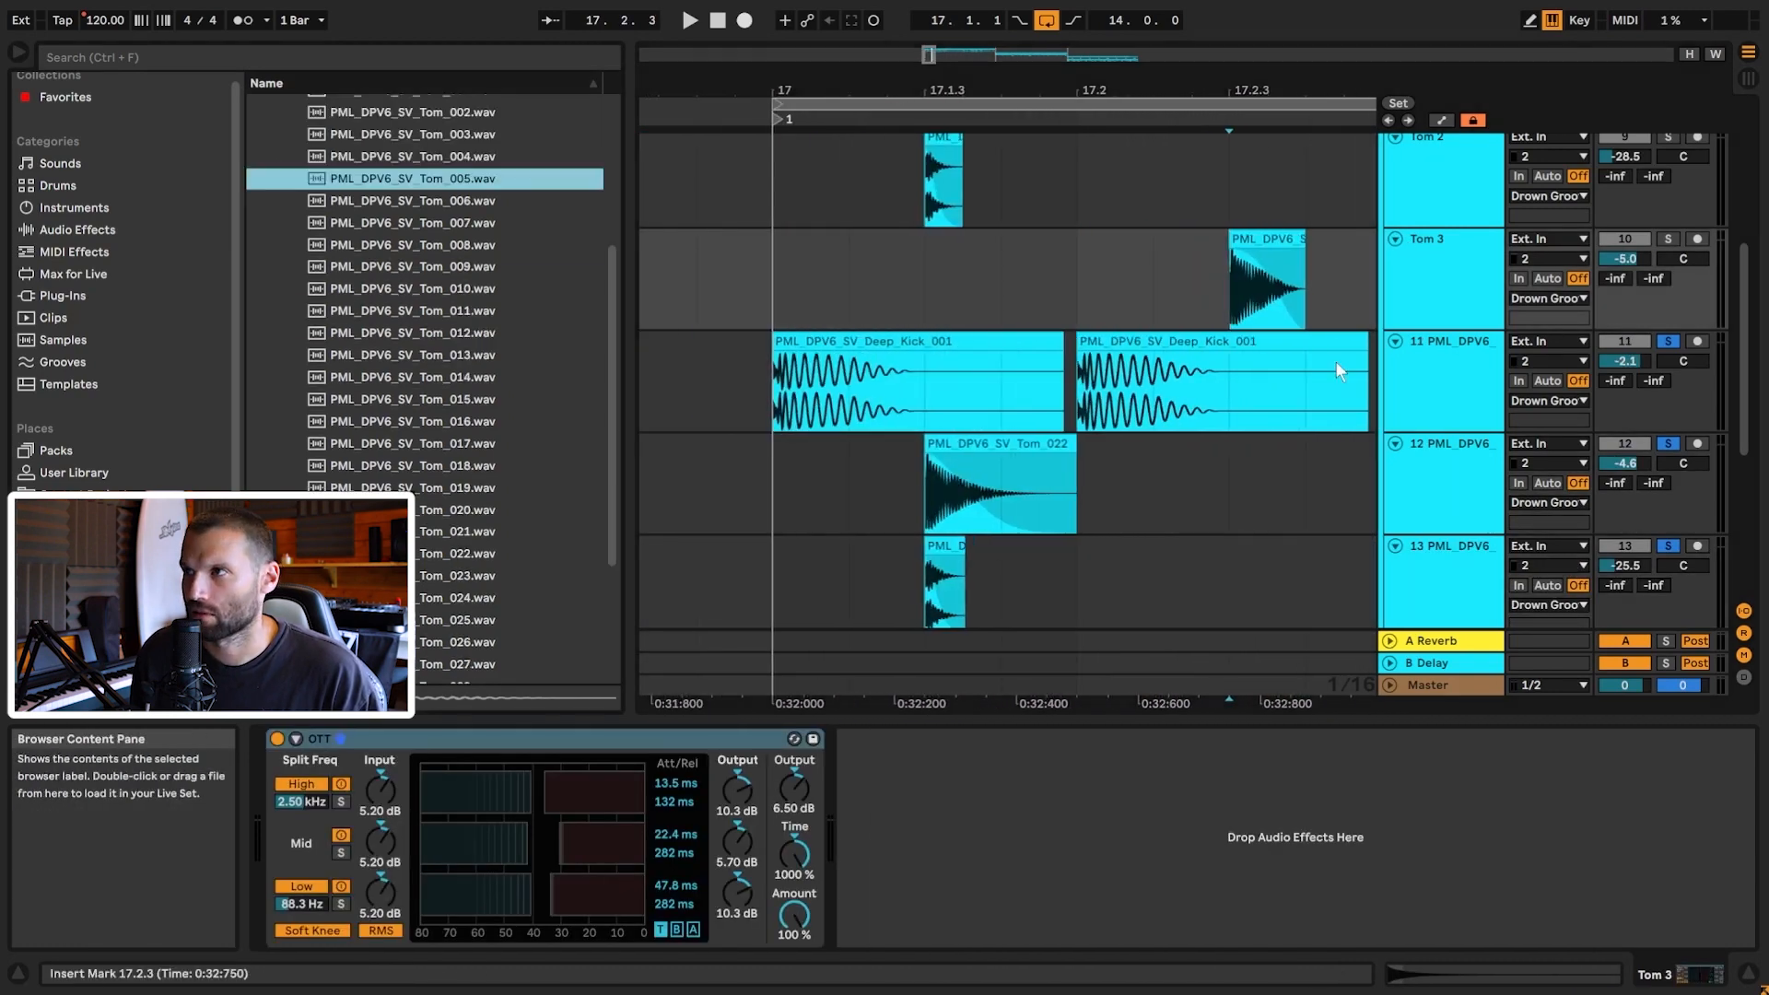
scroll(1161, 229, "up", 2)
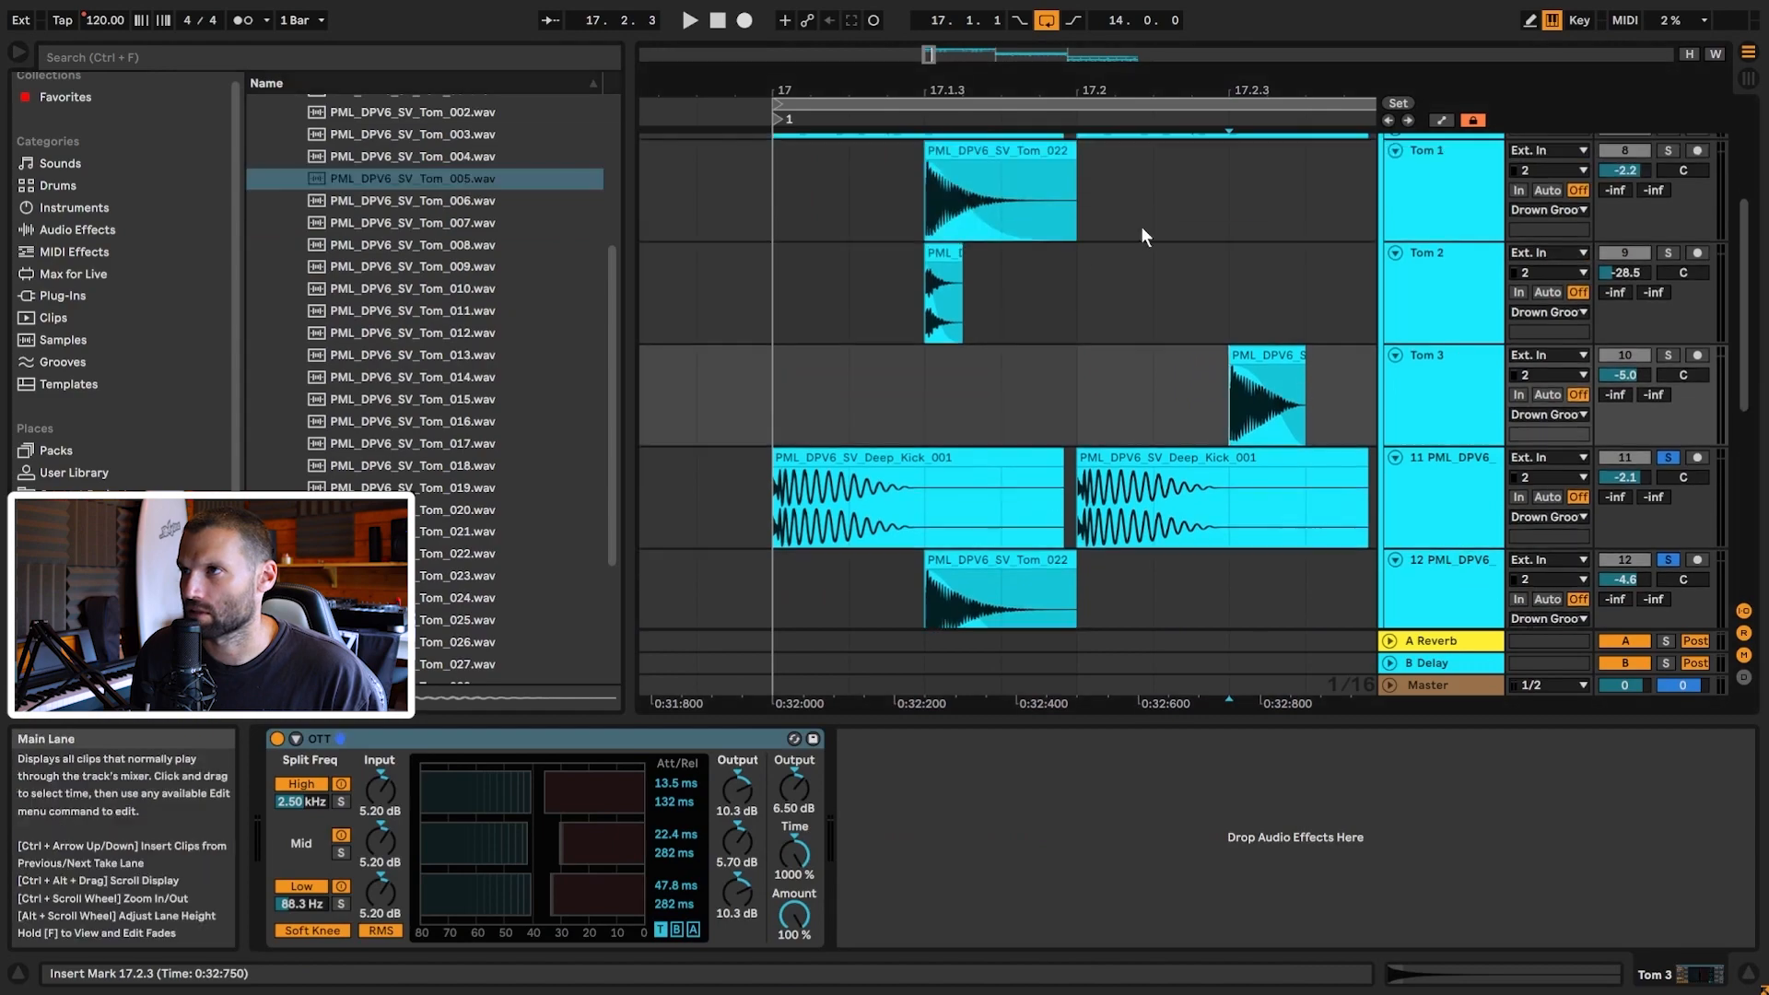
Step: Inspect Tom 3's clip pitch, then insert track 14 and paste the Tom_022 clip onto it
double_click(1261, 353)
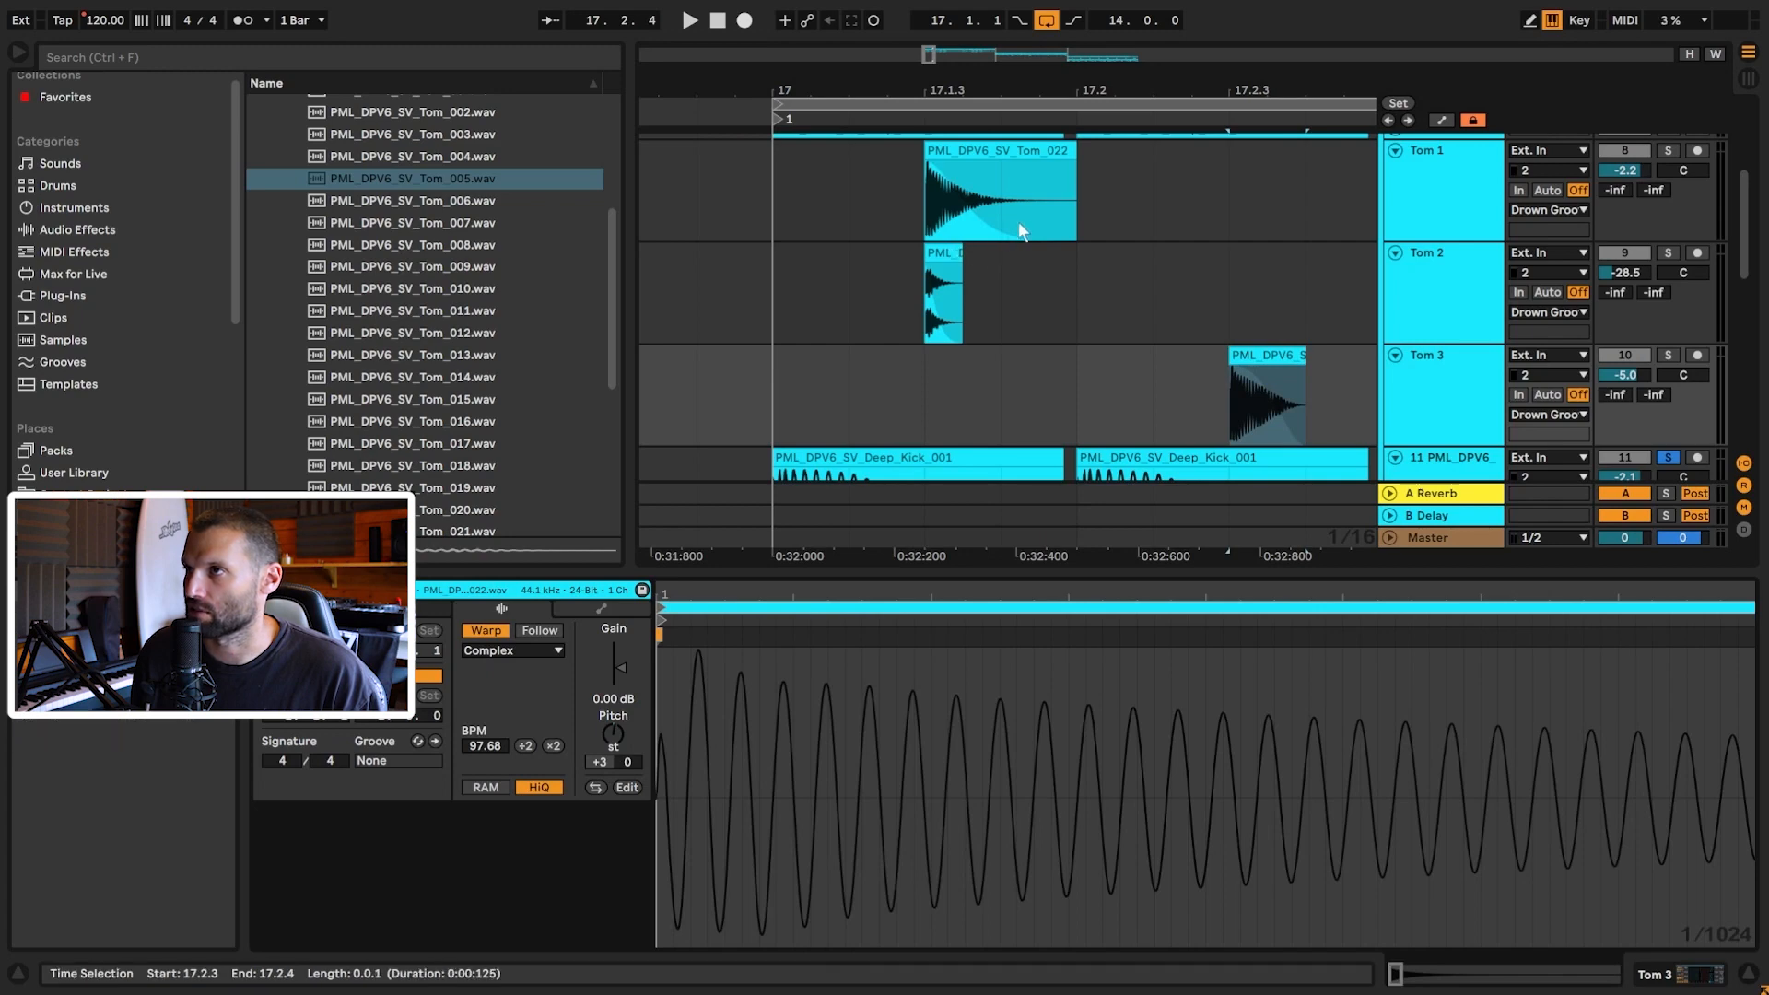
scroll(1203, 282, "down", 6)
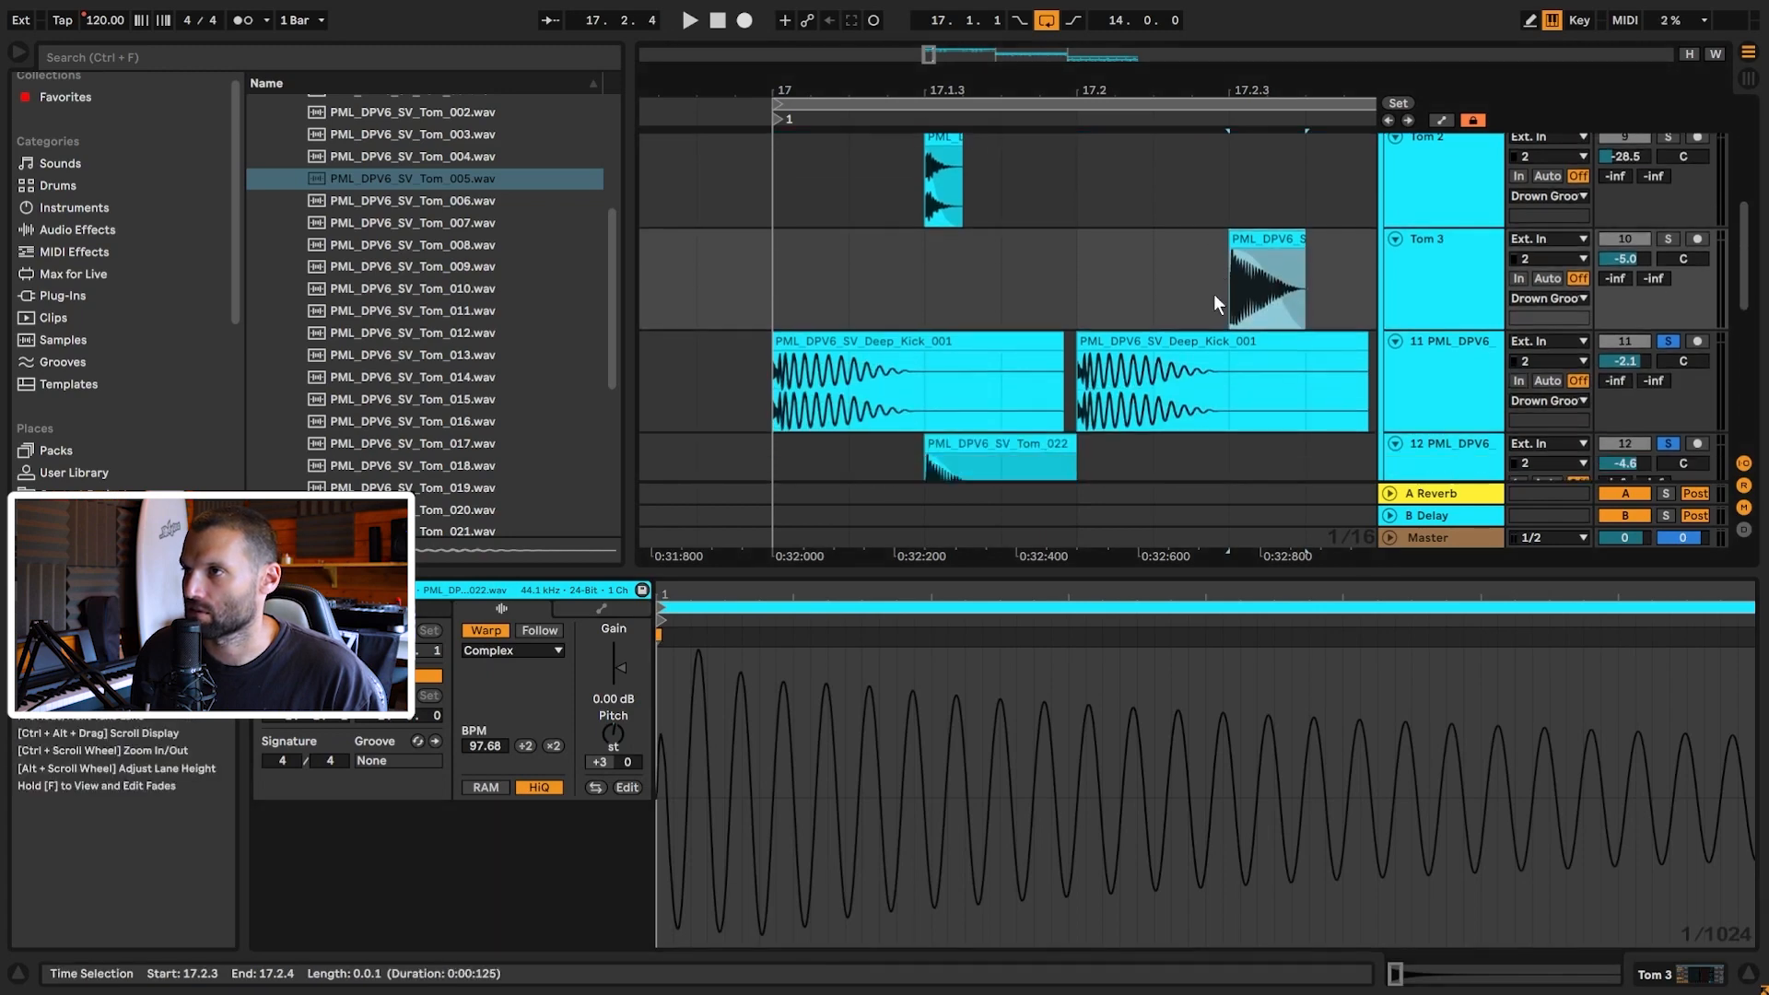
left_click(1005, 165)
left_click(1445, 306)
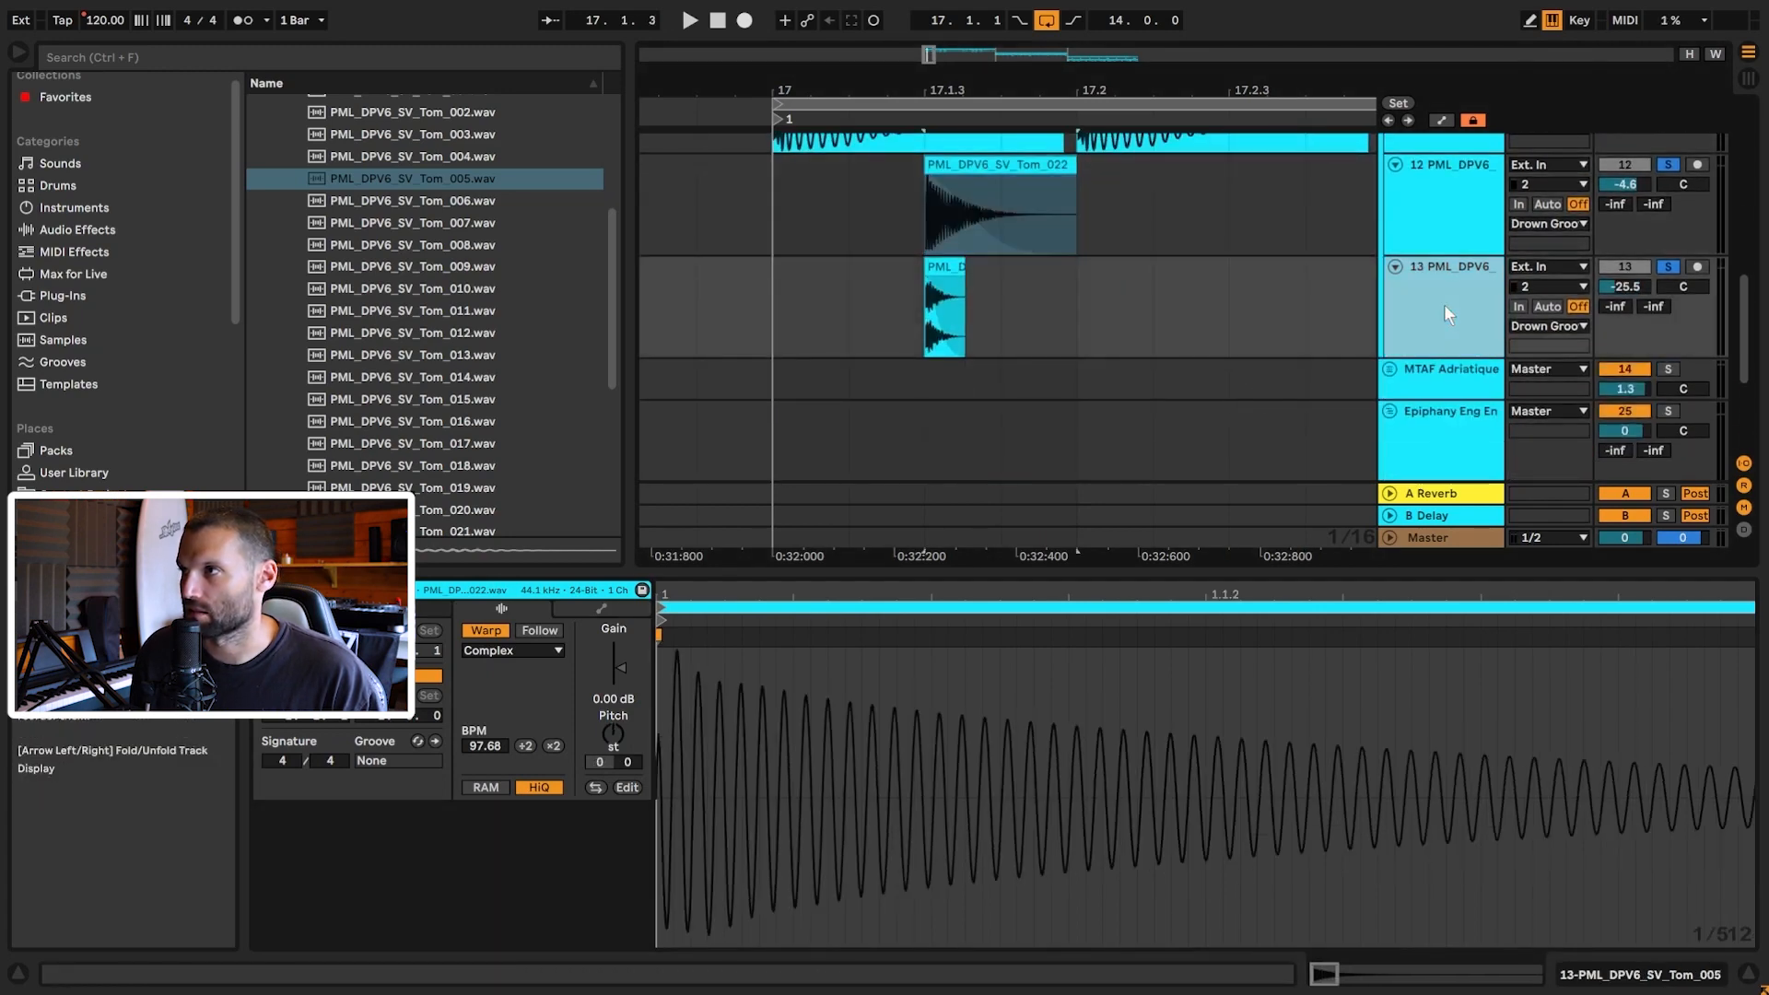
key("ctrl+t")
left_click(1235, 407)
key("ctrl+v")
Step: Trim the end of the Tom_022 clip on track 14 to a short hit
left_click_drag(1290, 89, 1012, 83)
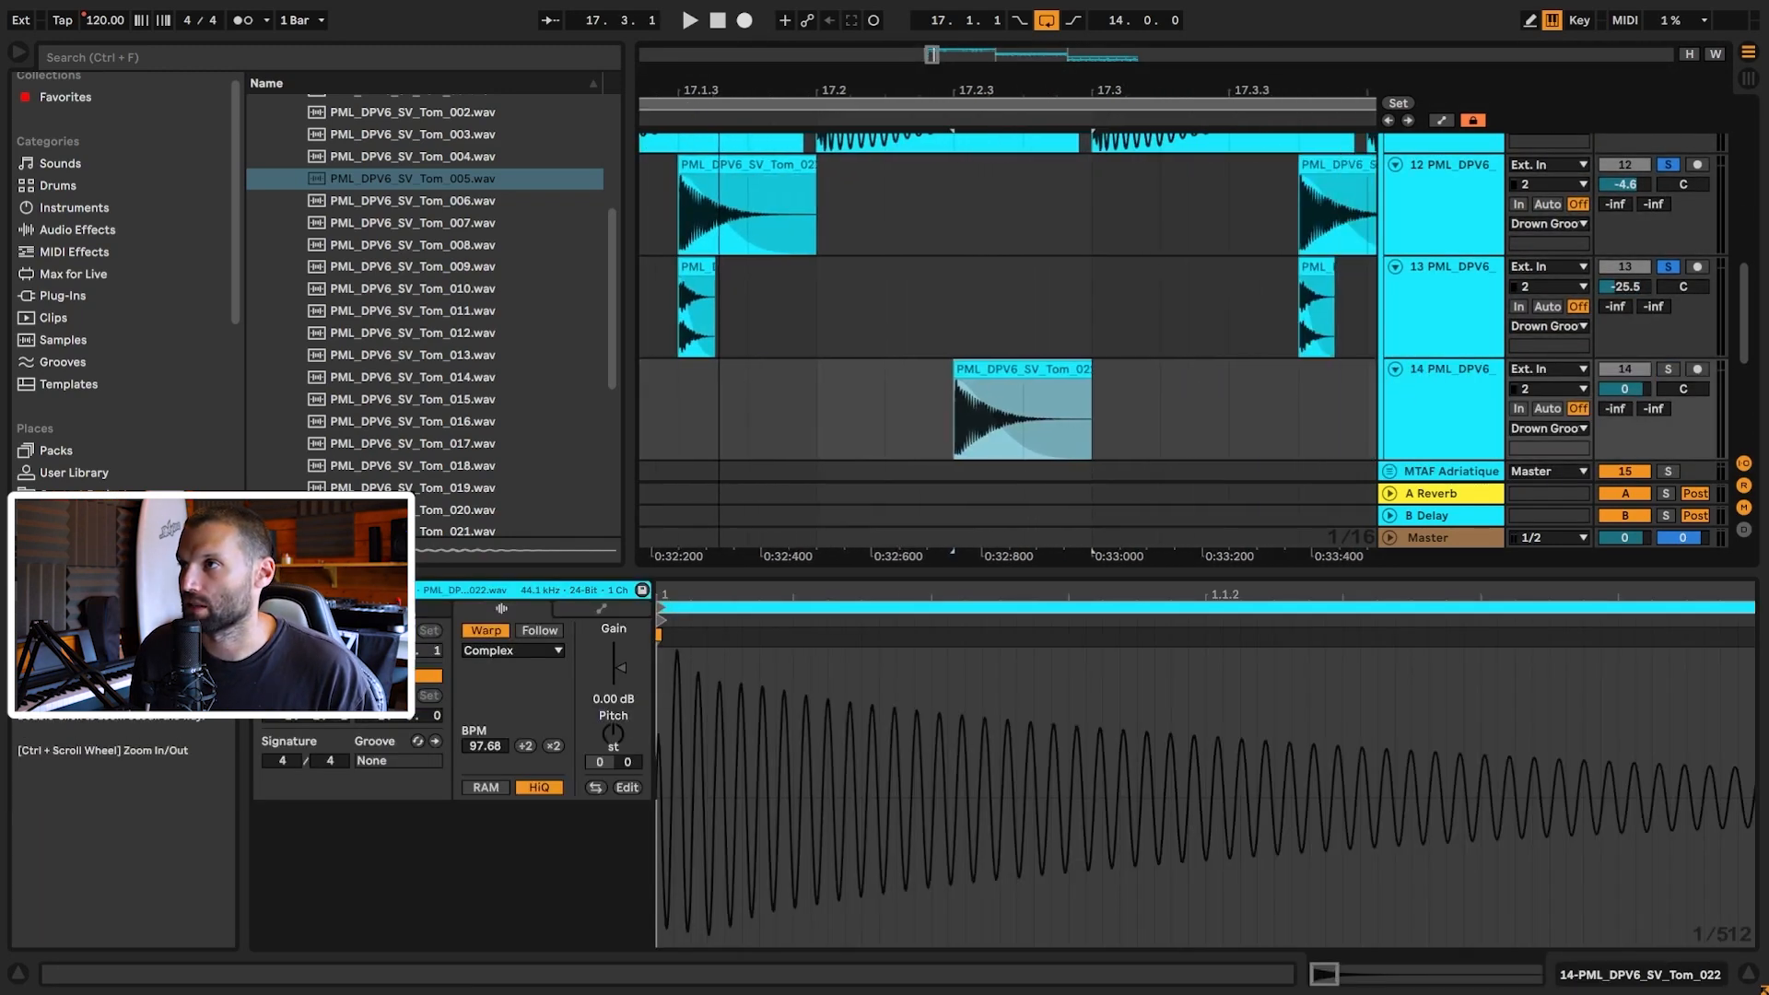
scroll(1041, 330, "up", 2)
scroll(1046, 345, "down", 1)
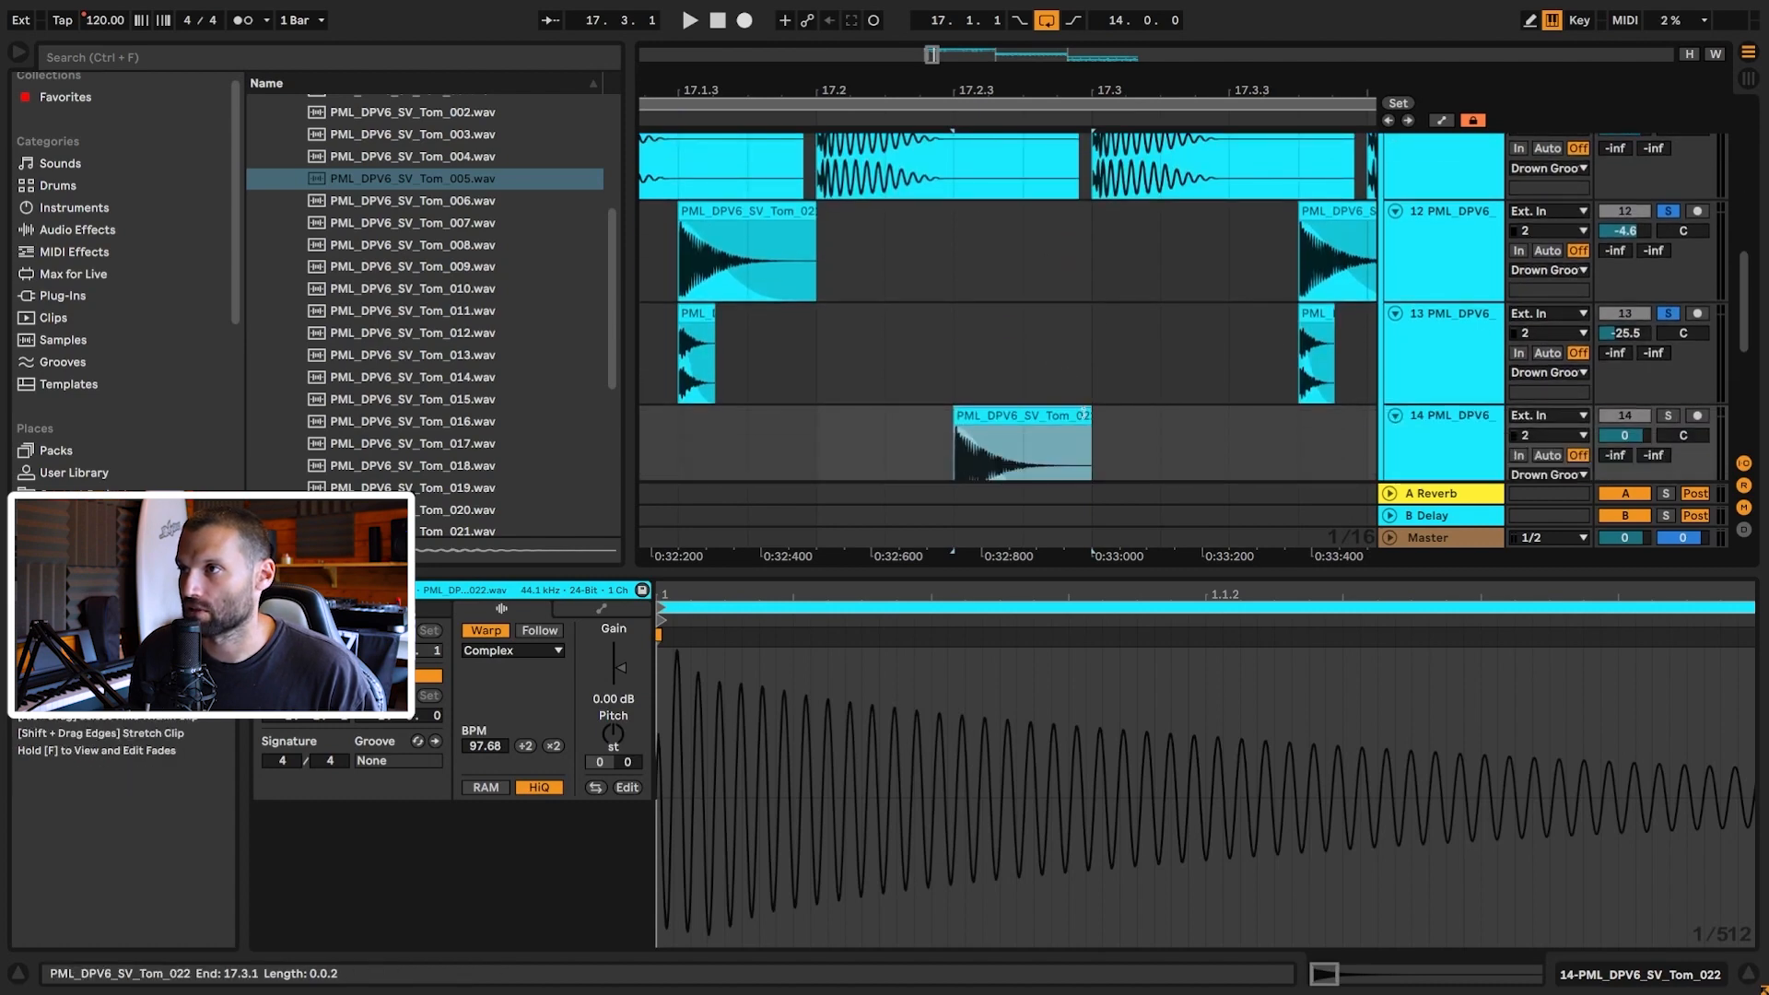
left_click_drag(1091, 433, 1021, 426)
left_click(1015, 428)
scroll(1009, 419, "down", 2)
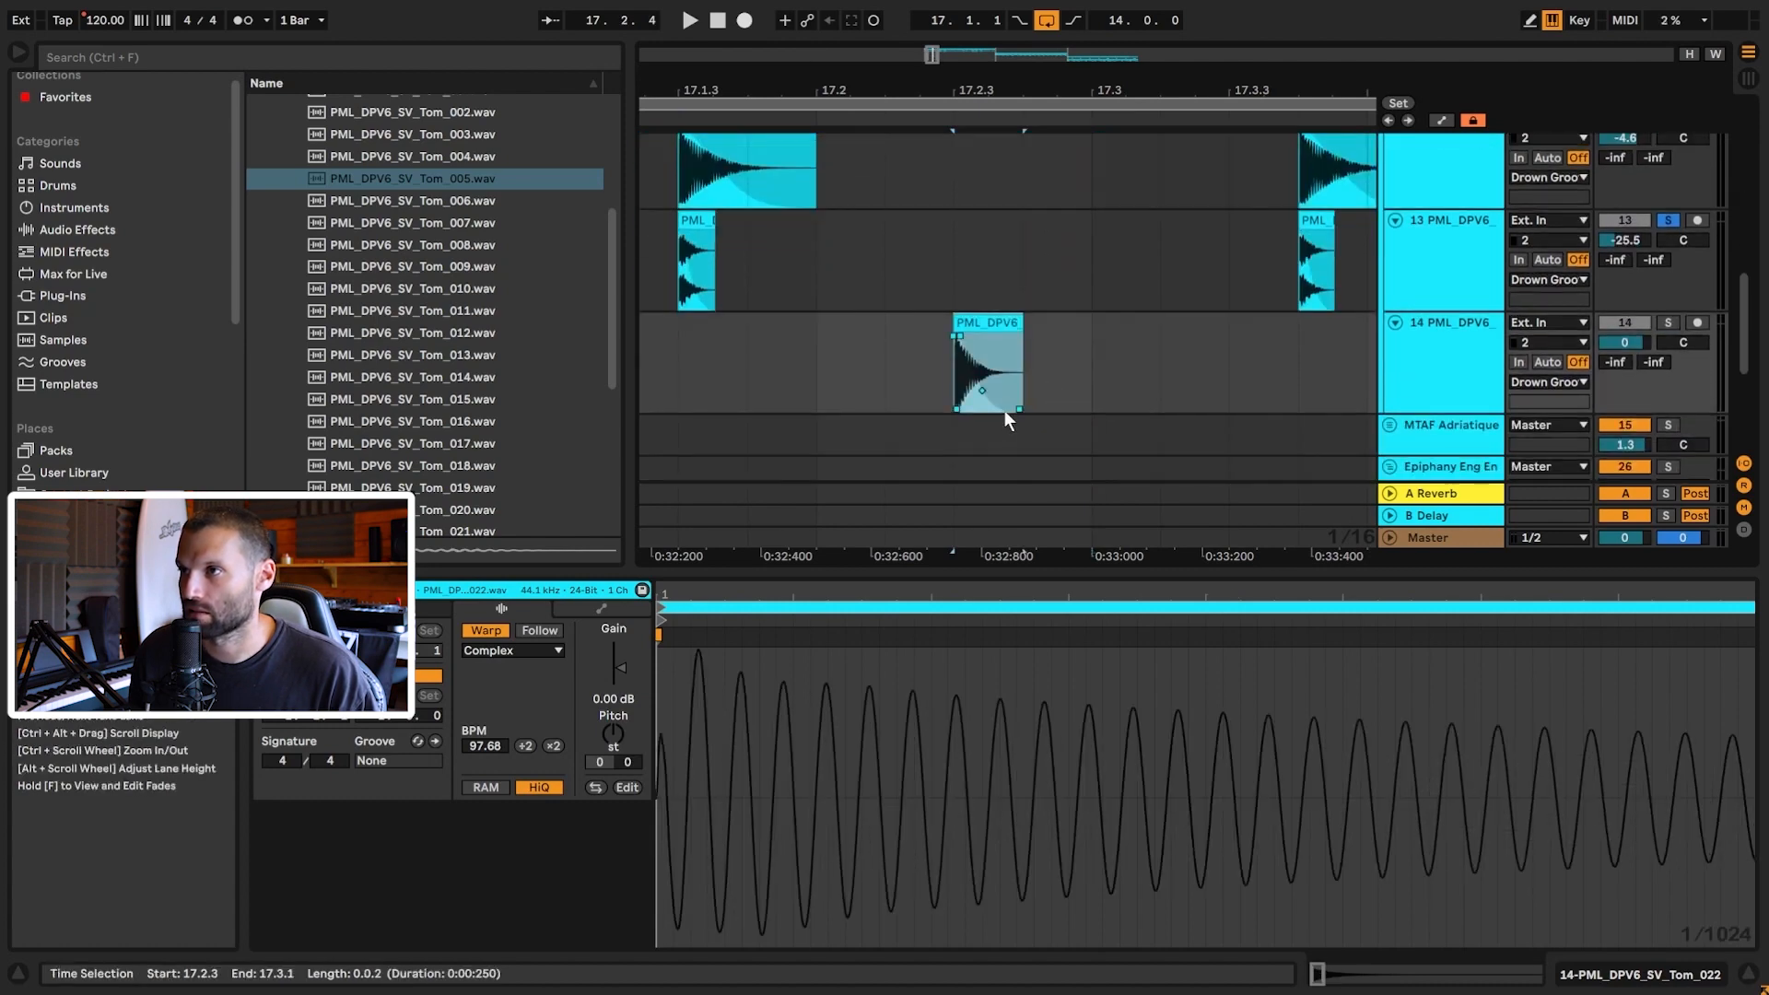
Step: Transpose the Tom_022 clip up to +3 semitones and play from bar 17
left_click(609, 743)
key("Up")
key("Up")
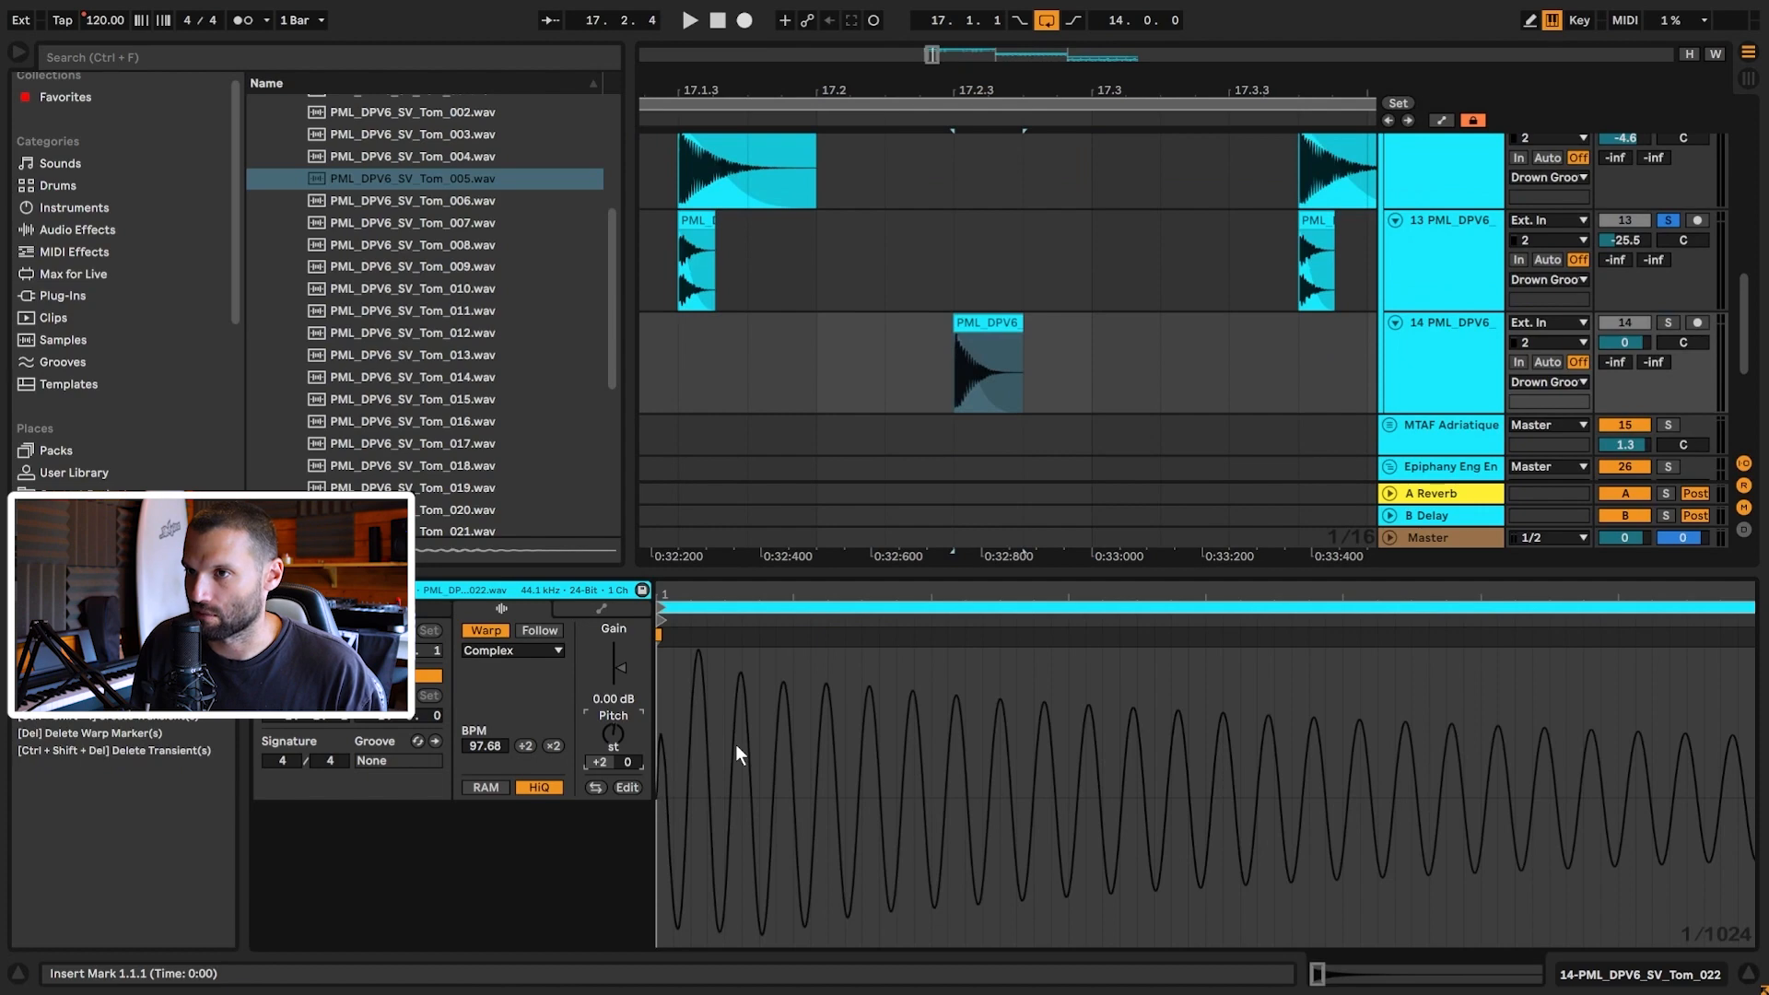
scroll(936, 377, "down", 4)
scroll(1420, 335, "up", 3)
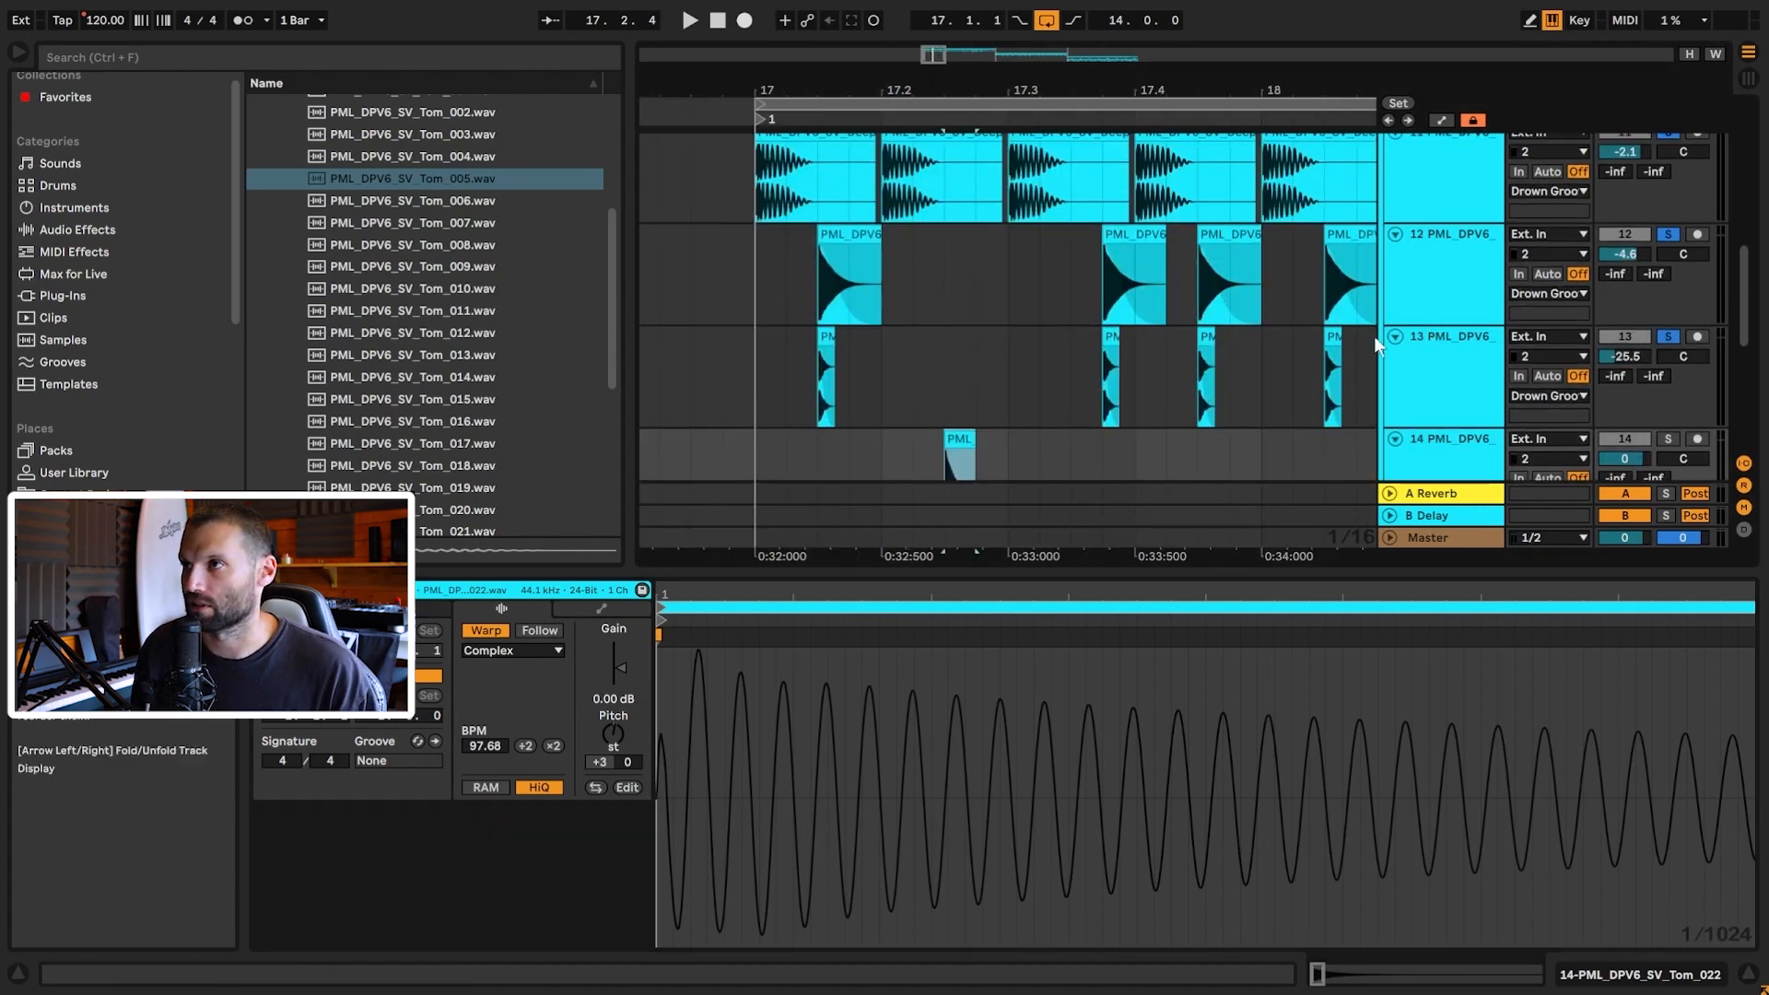
scroll(1198, 330, "down", 1)
left_click(754, 245)
key("space")
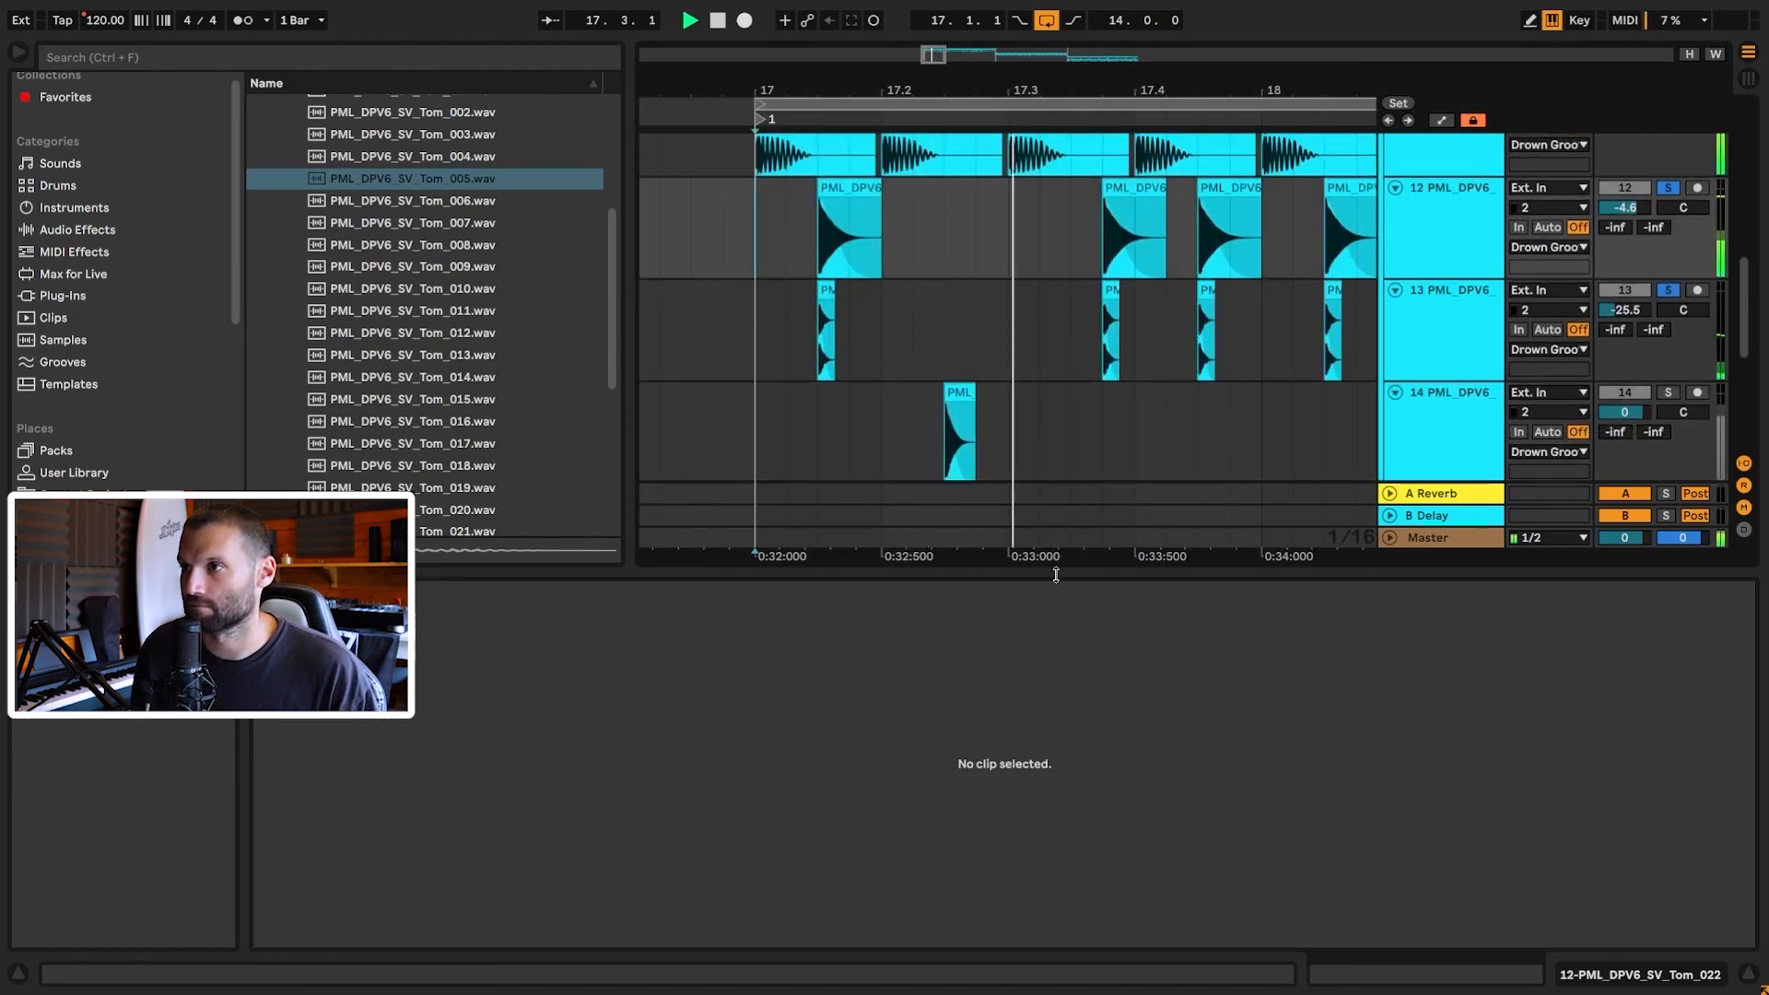
Step: Audition the groove and select the Tom_022 clip on track 14
left_click_drag(1056, 576, 1078, 717)
key("space")
scroll(1047, 442, "up", 3)
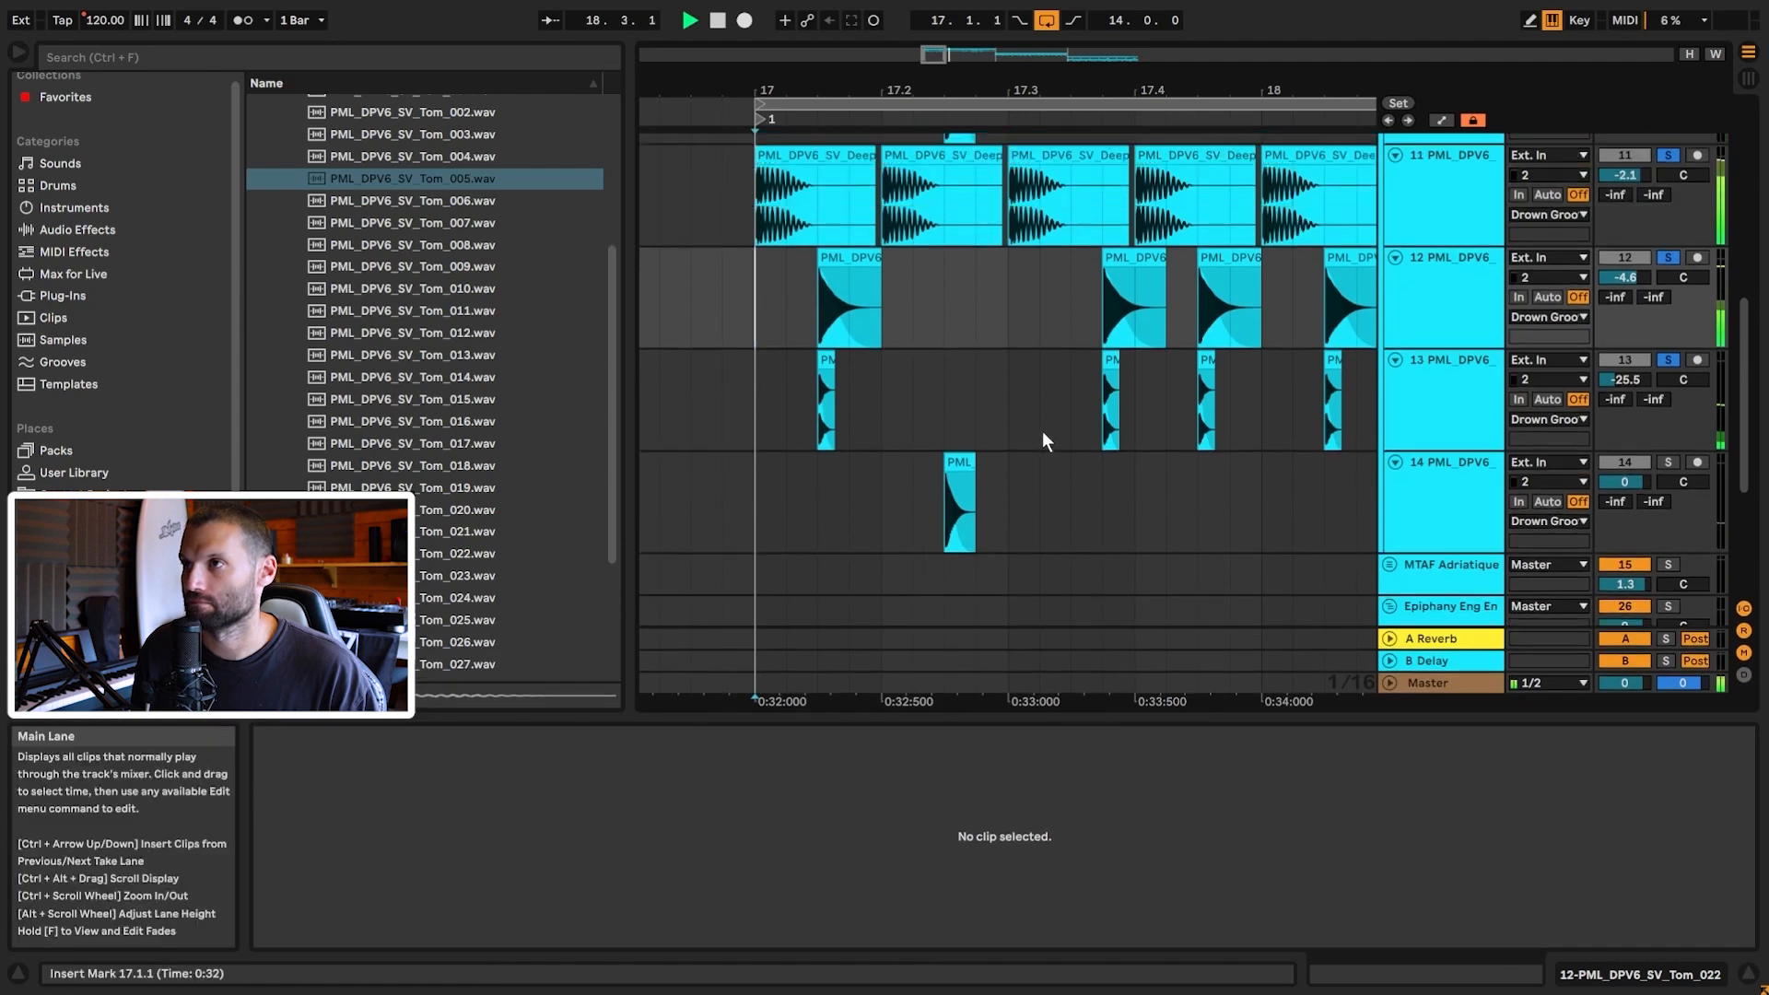
key("space")
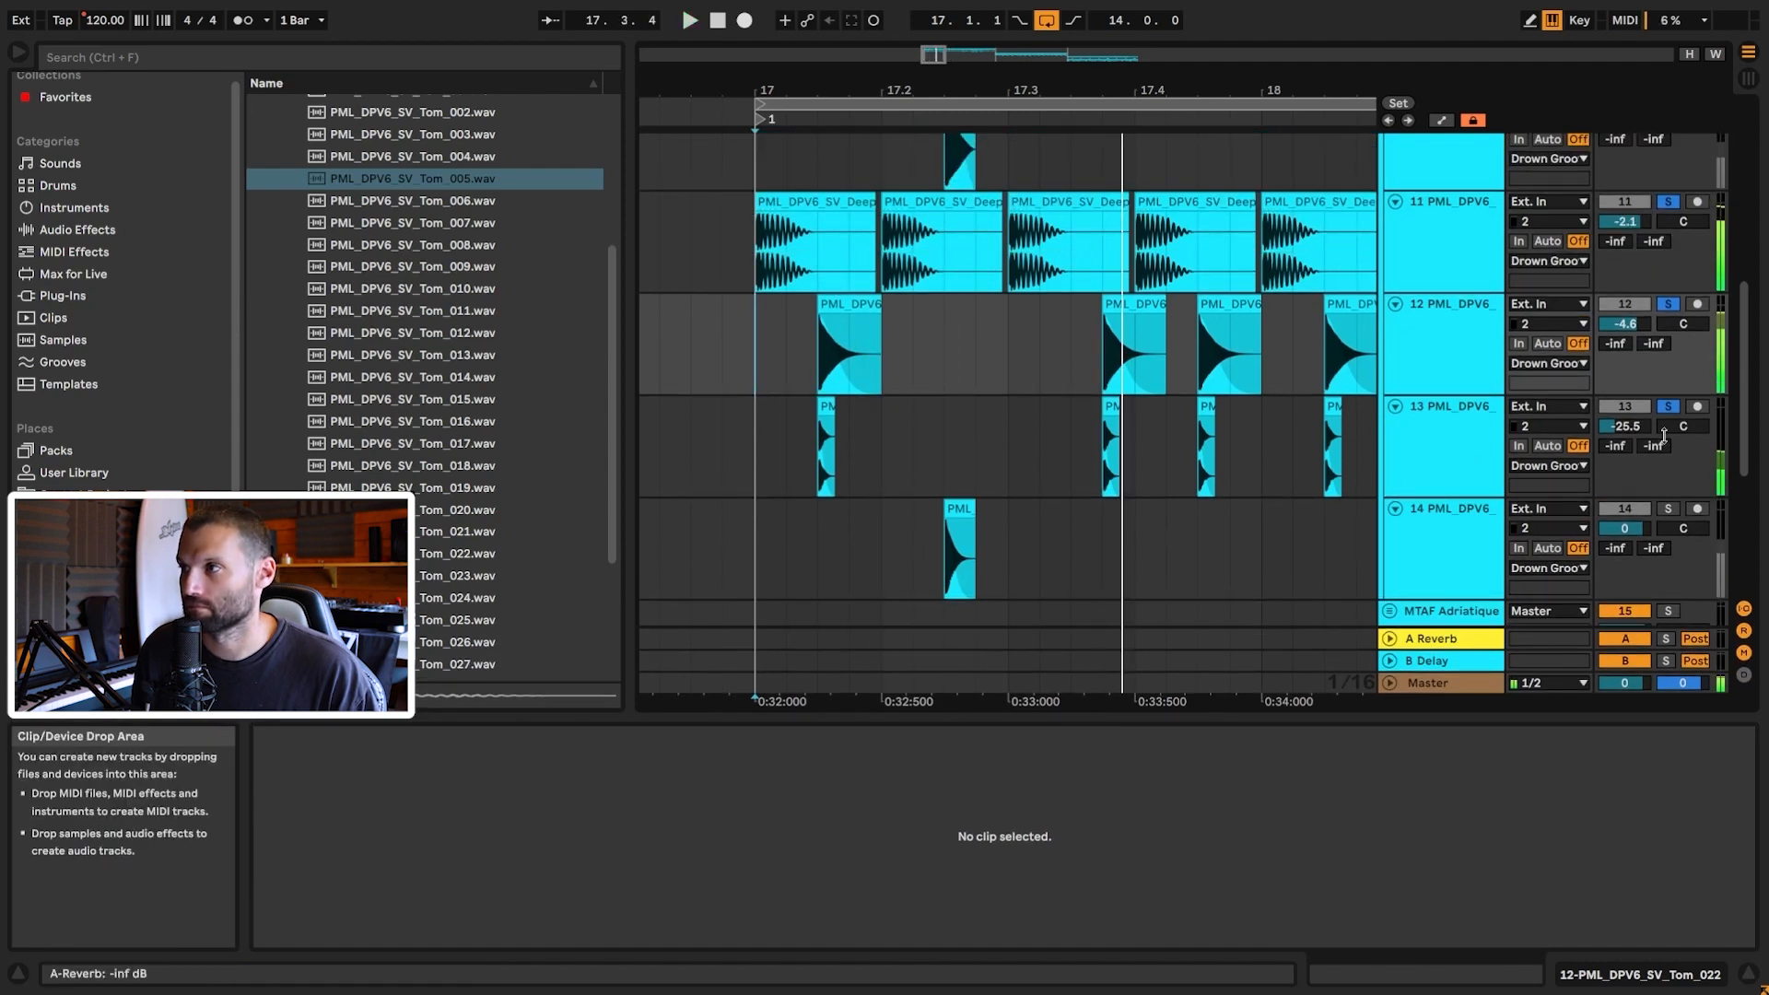
key("space")
scroll(1152, 313, "up", 2)
scroll(1152, 313, "down", 2)
left_click(961, 585)
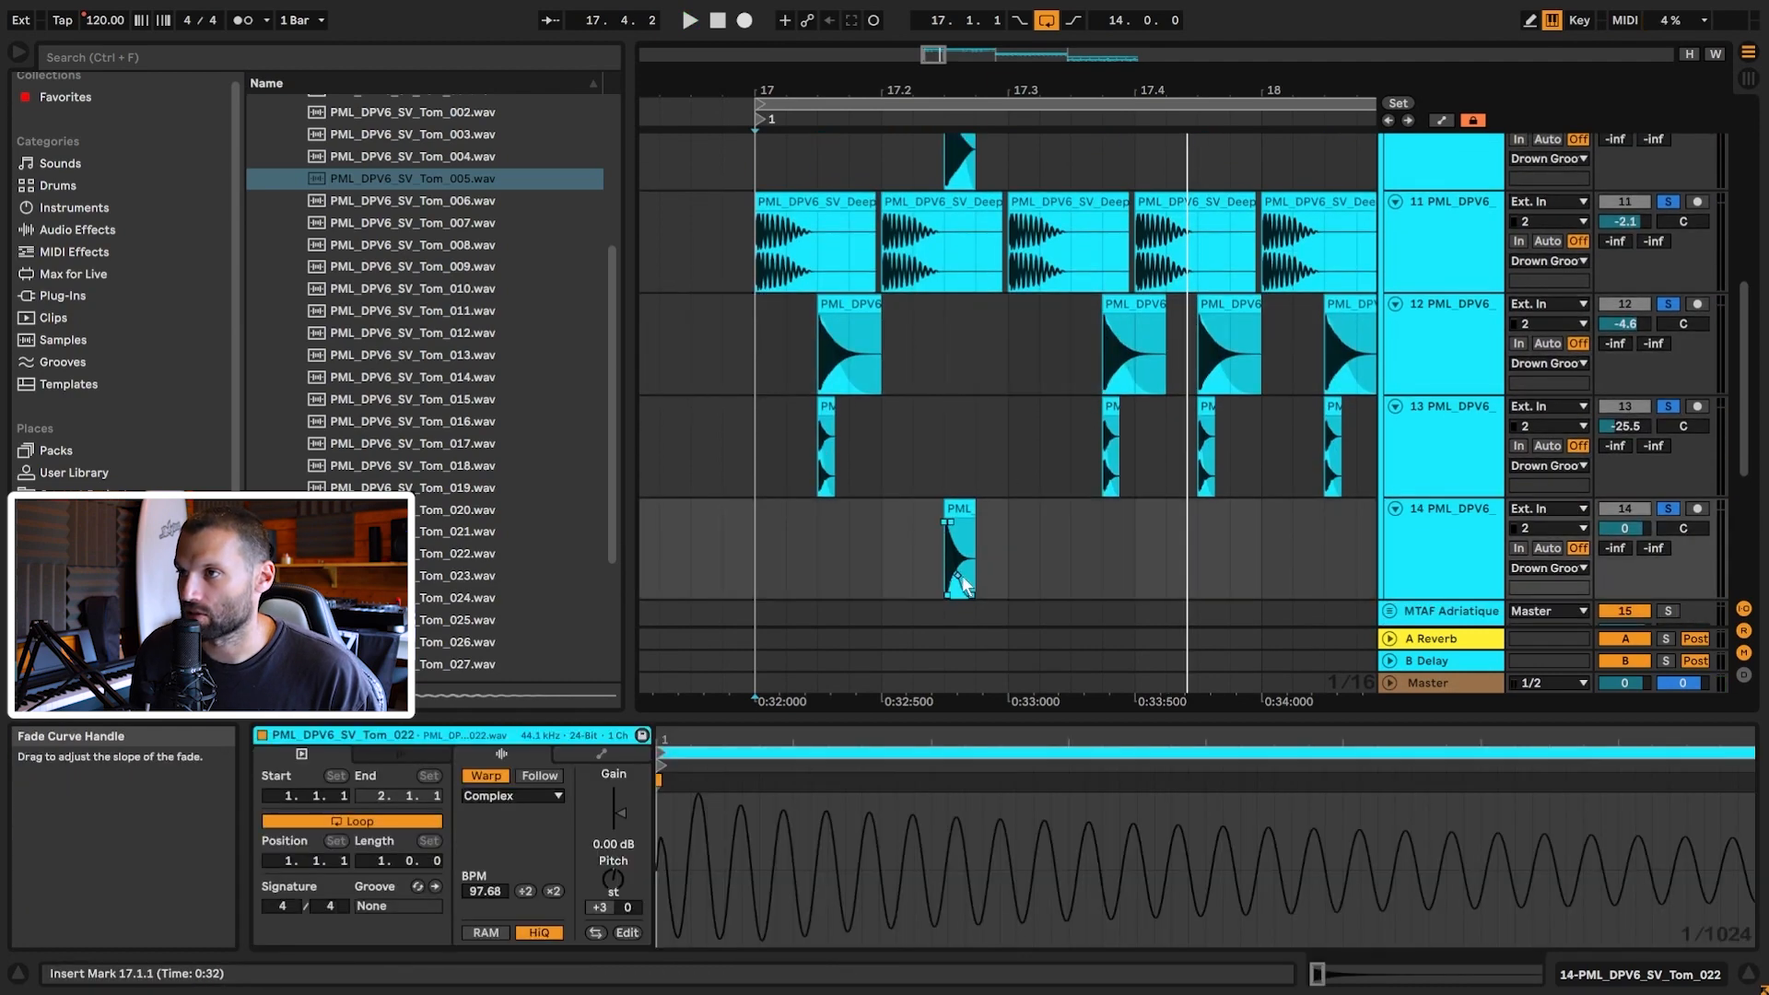
scroll(1441, 295, "up", 2)
Step: Copy the OTT compressor from Tom 3 and paste it onto track 14
left_click(1440, 295)
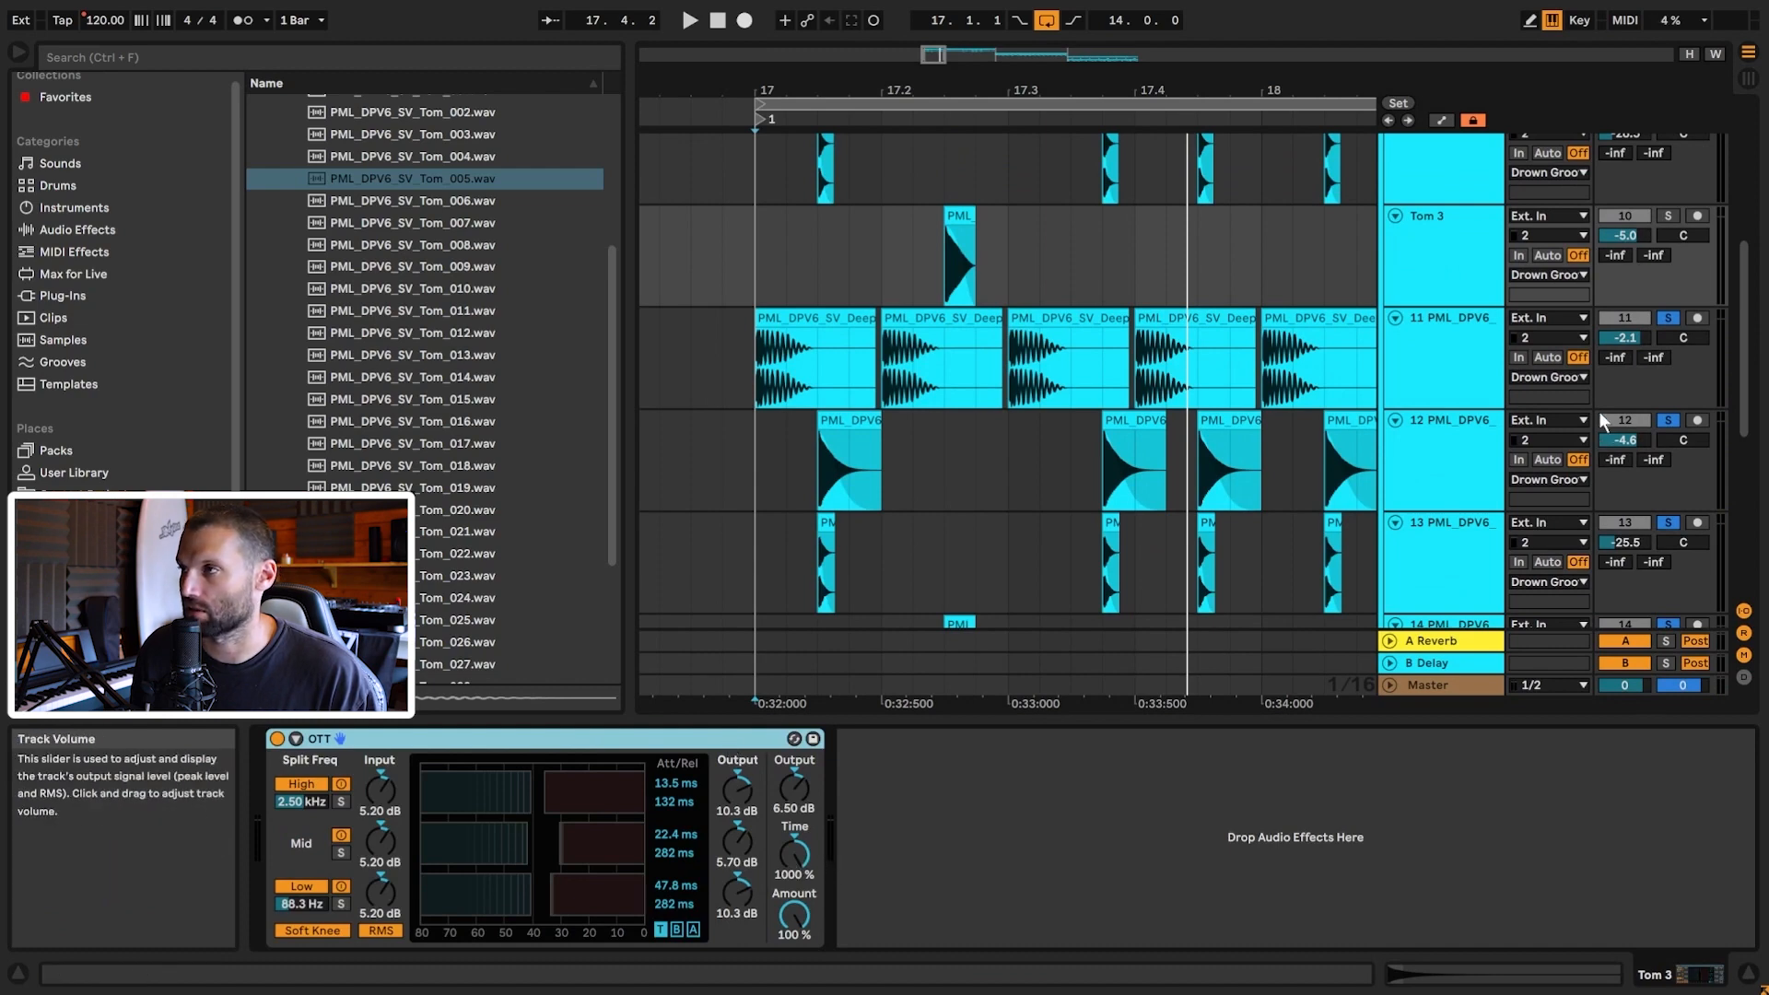
scroll(1566, 437, "down", 3)
left_click(1462, 470)
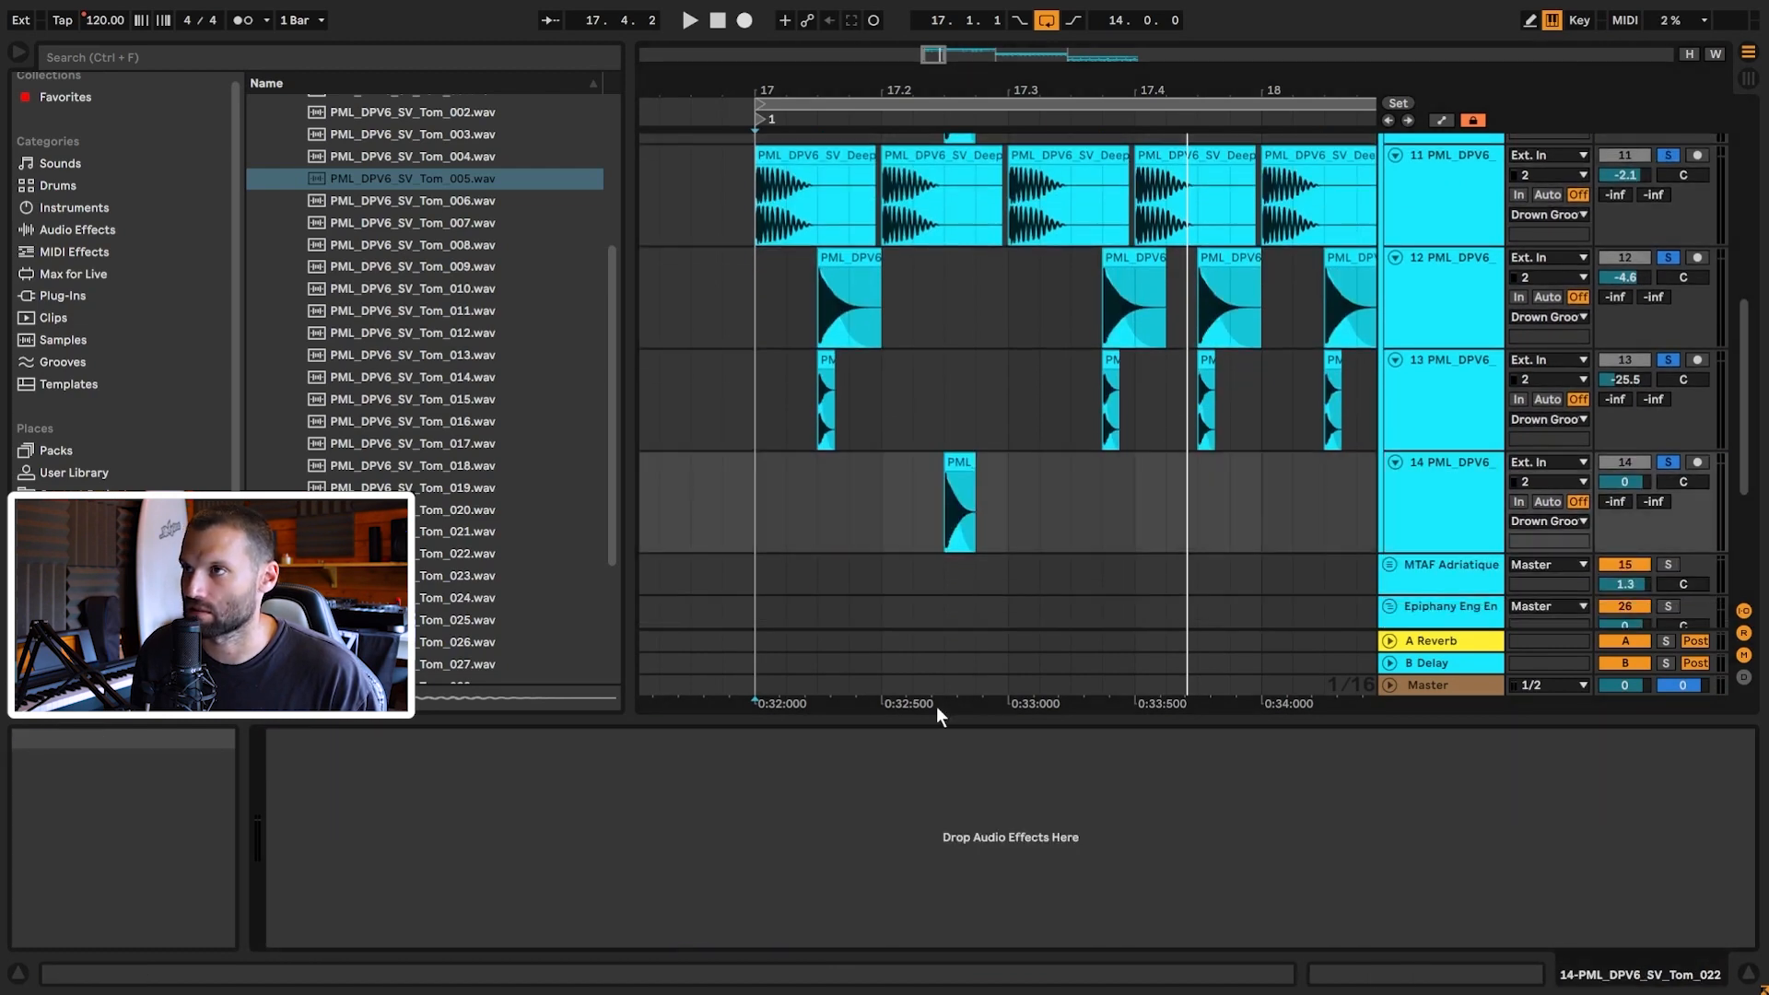
key("ctrl+v")
Step: Compare the groove with OTT bypassed and re-enabled during playback
key("space")
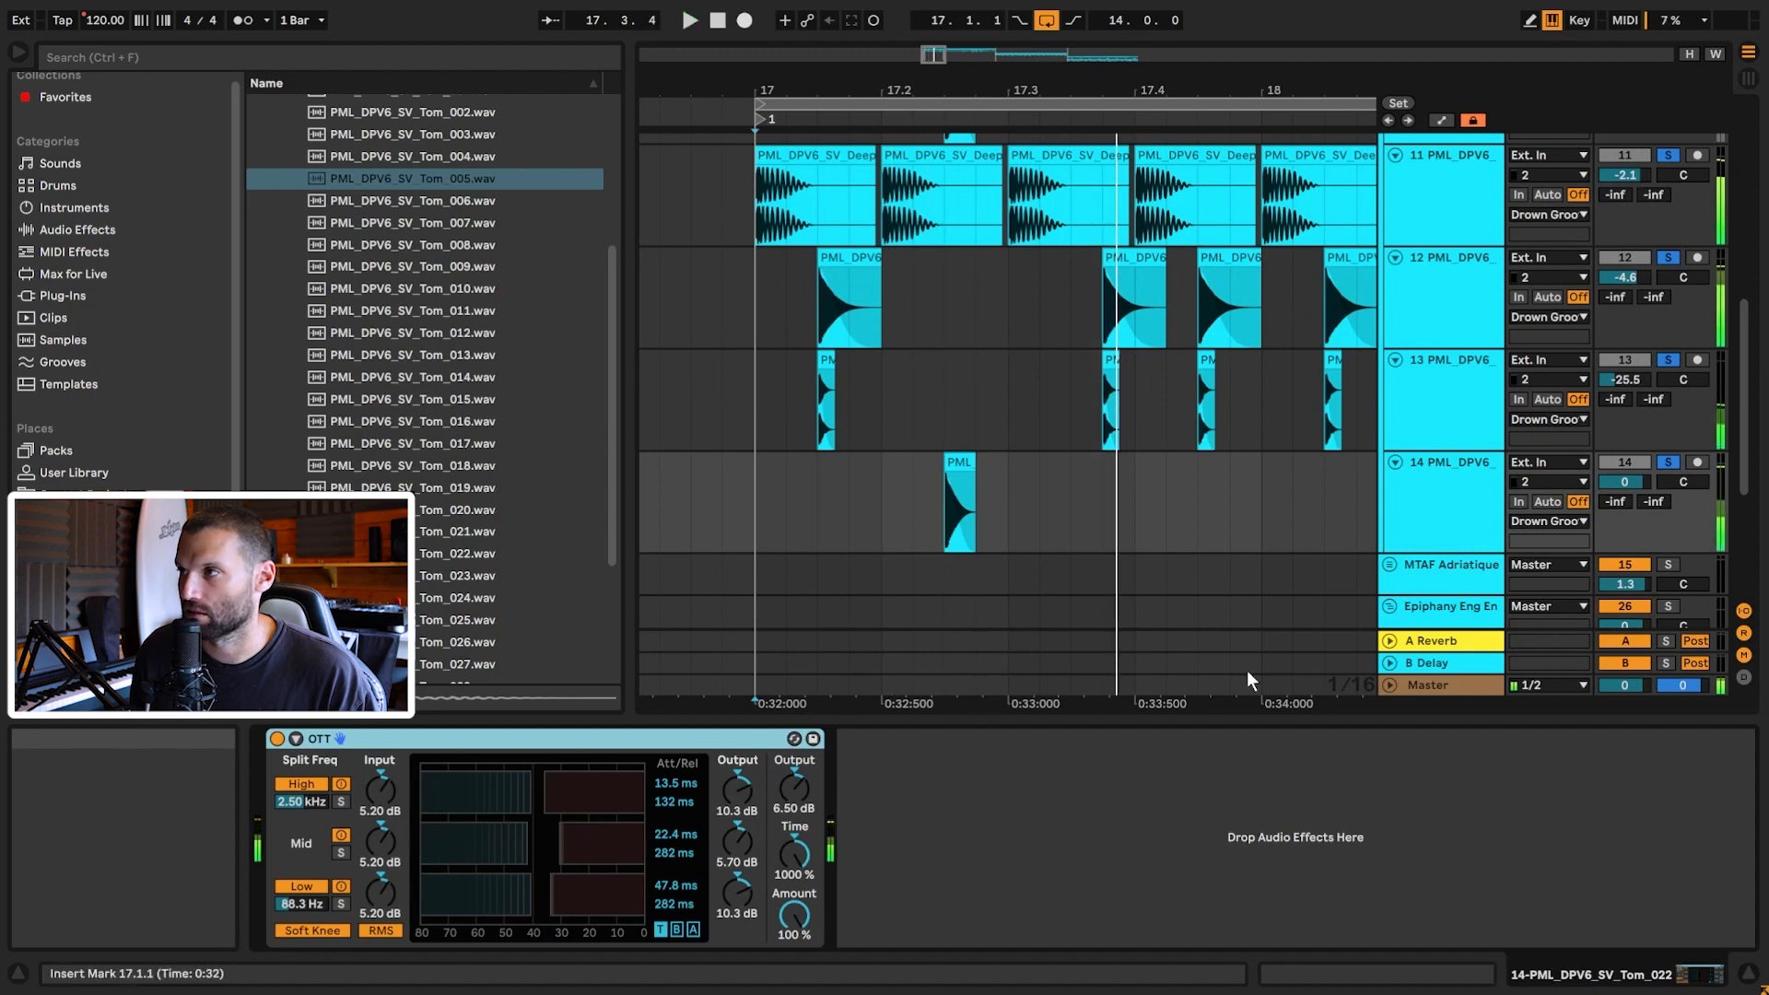
left_click(277, 739)
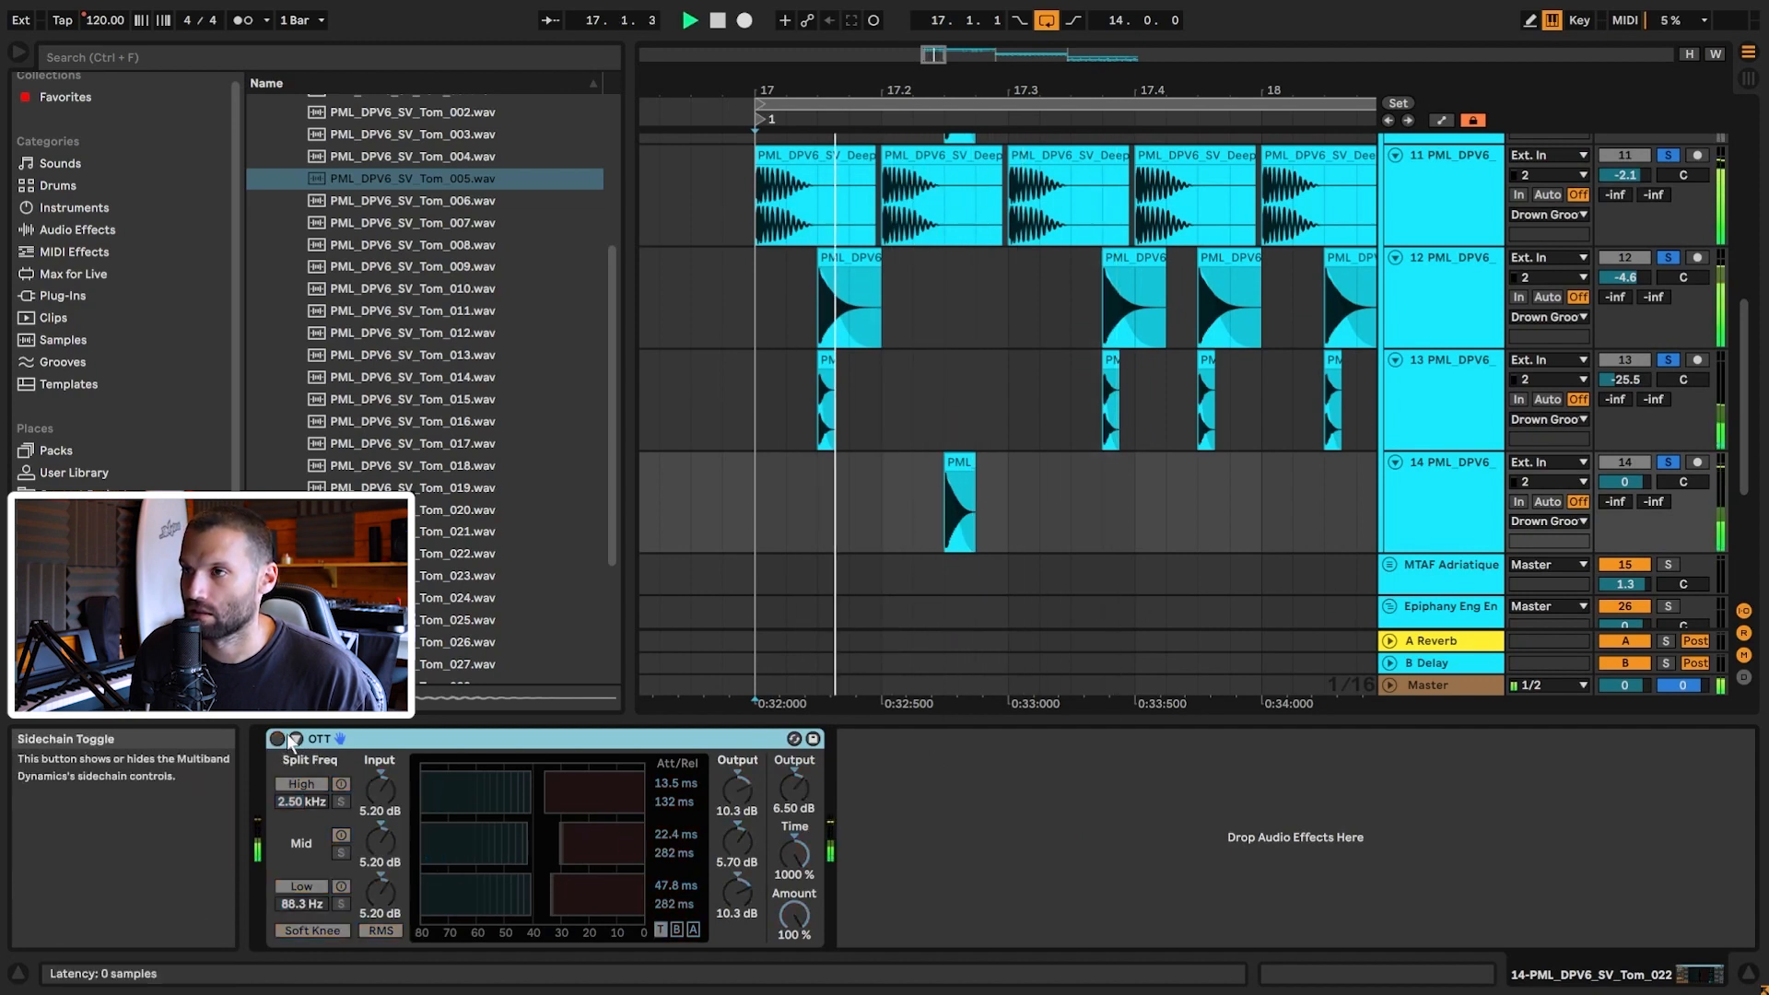
key("space")
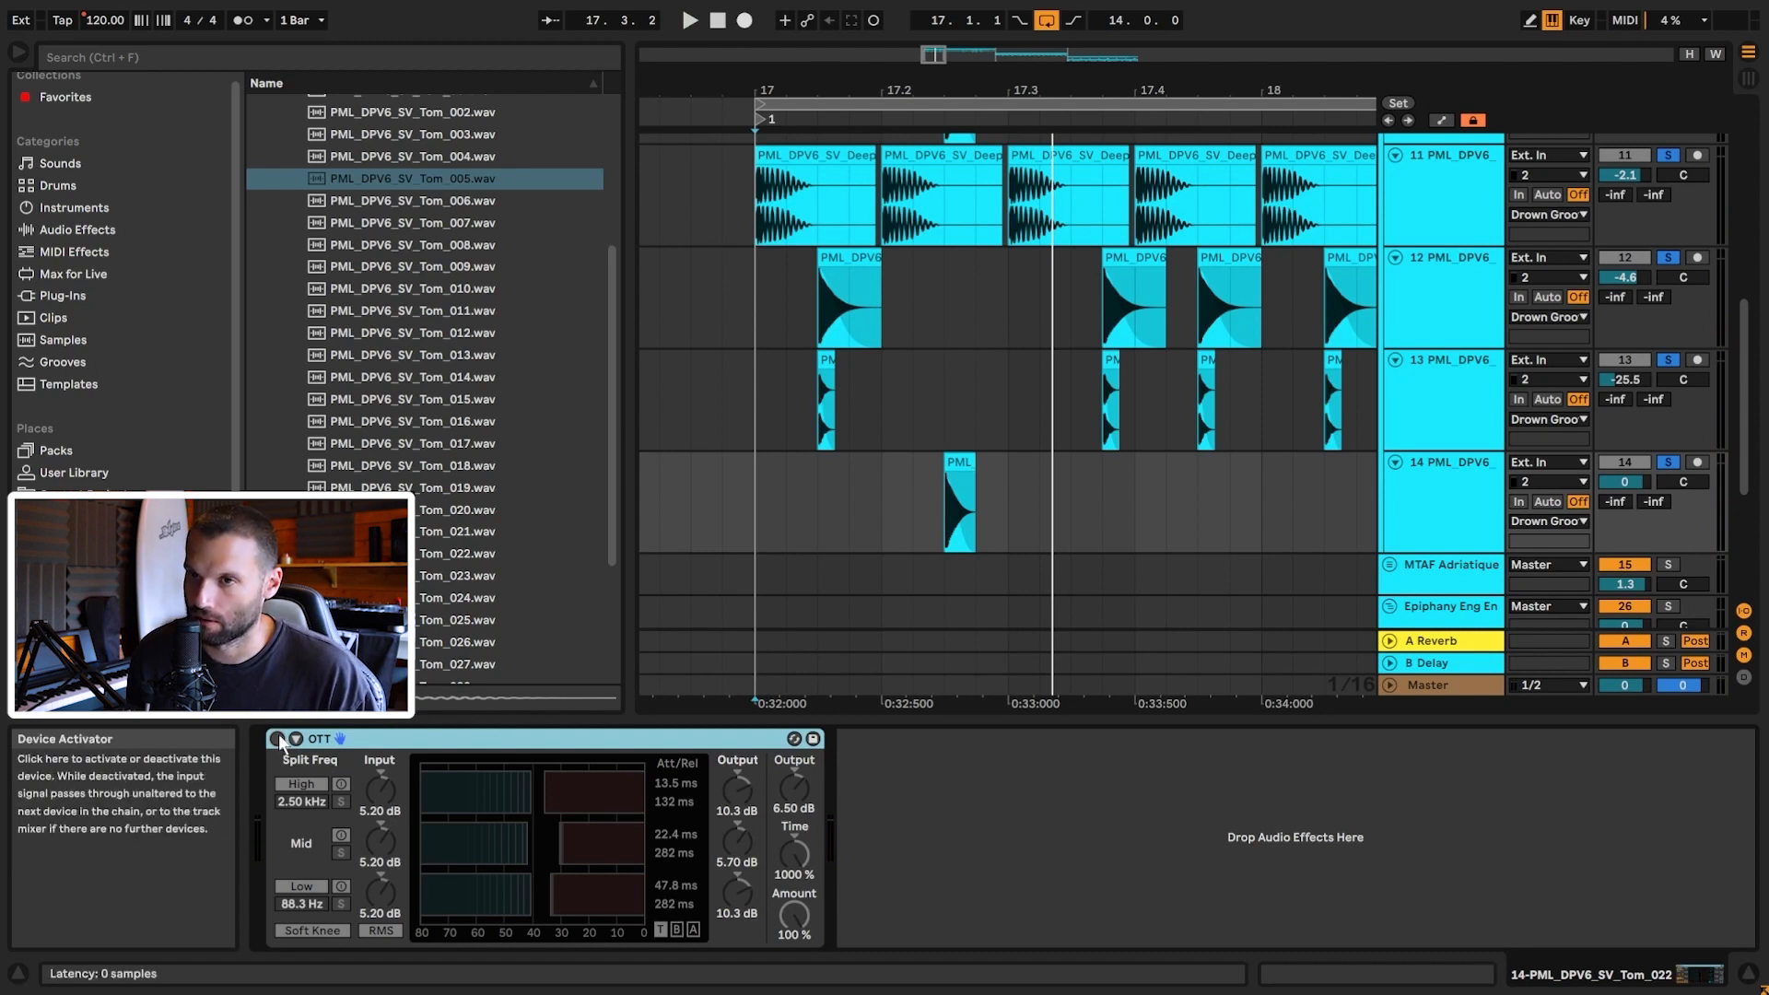
key("space")
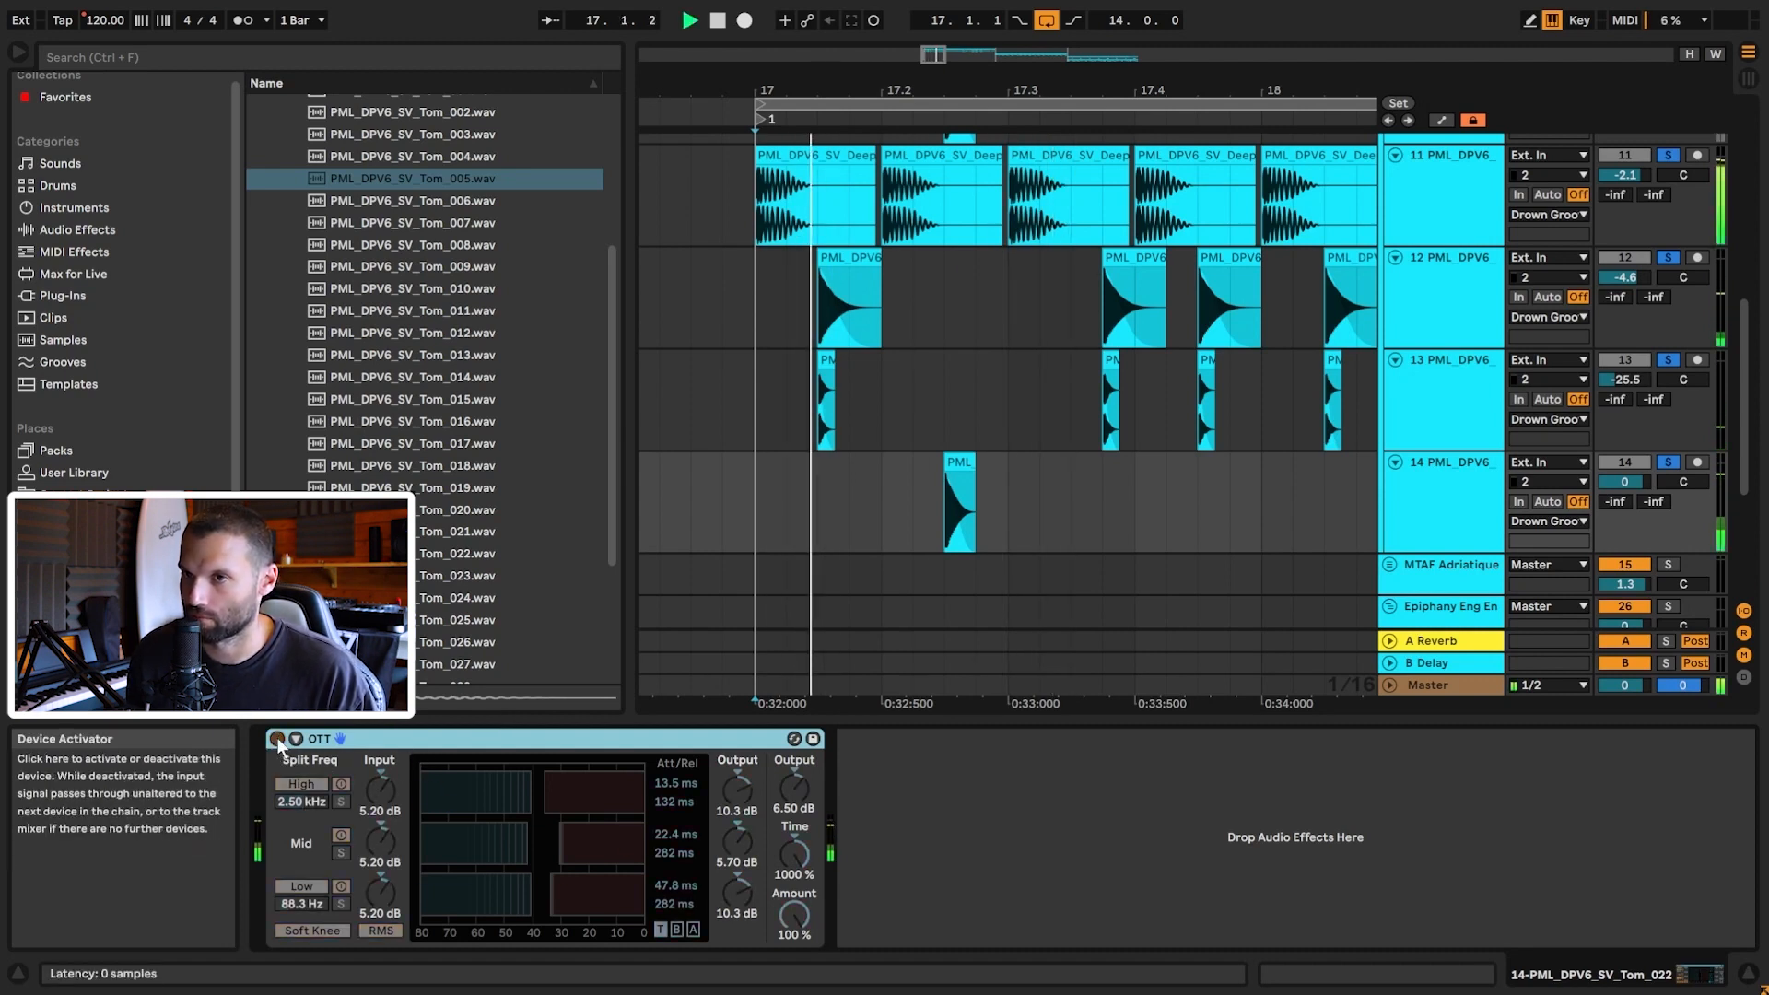
left_click(277, 738)
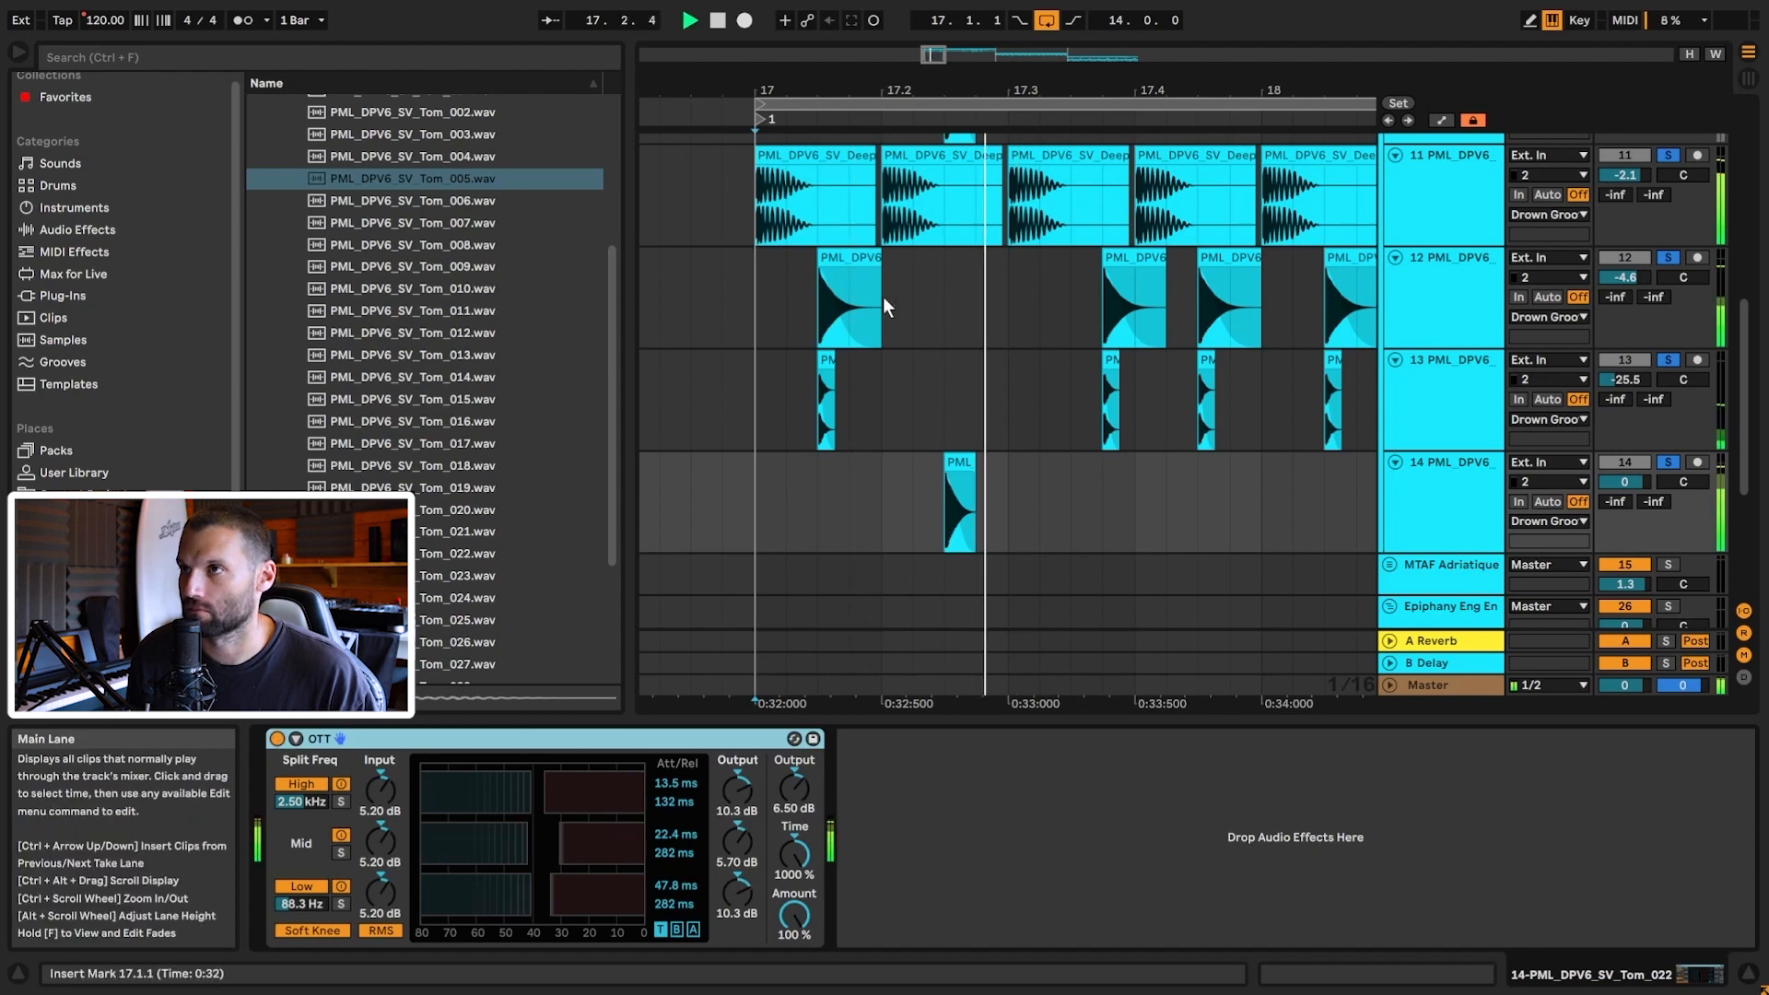
key("space")
scroll(1467, 317, "up", 5)
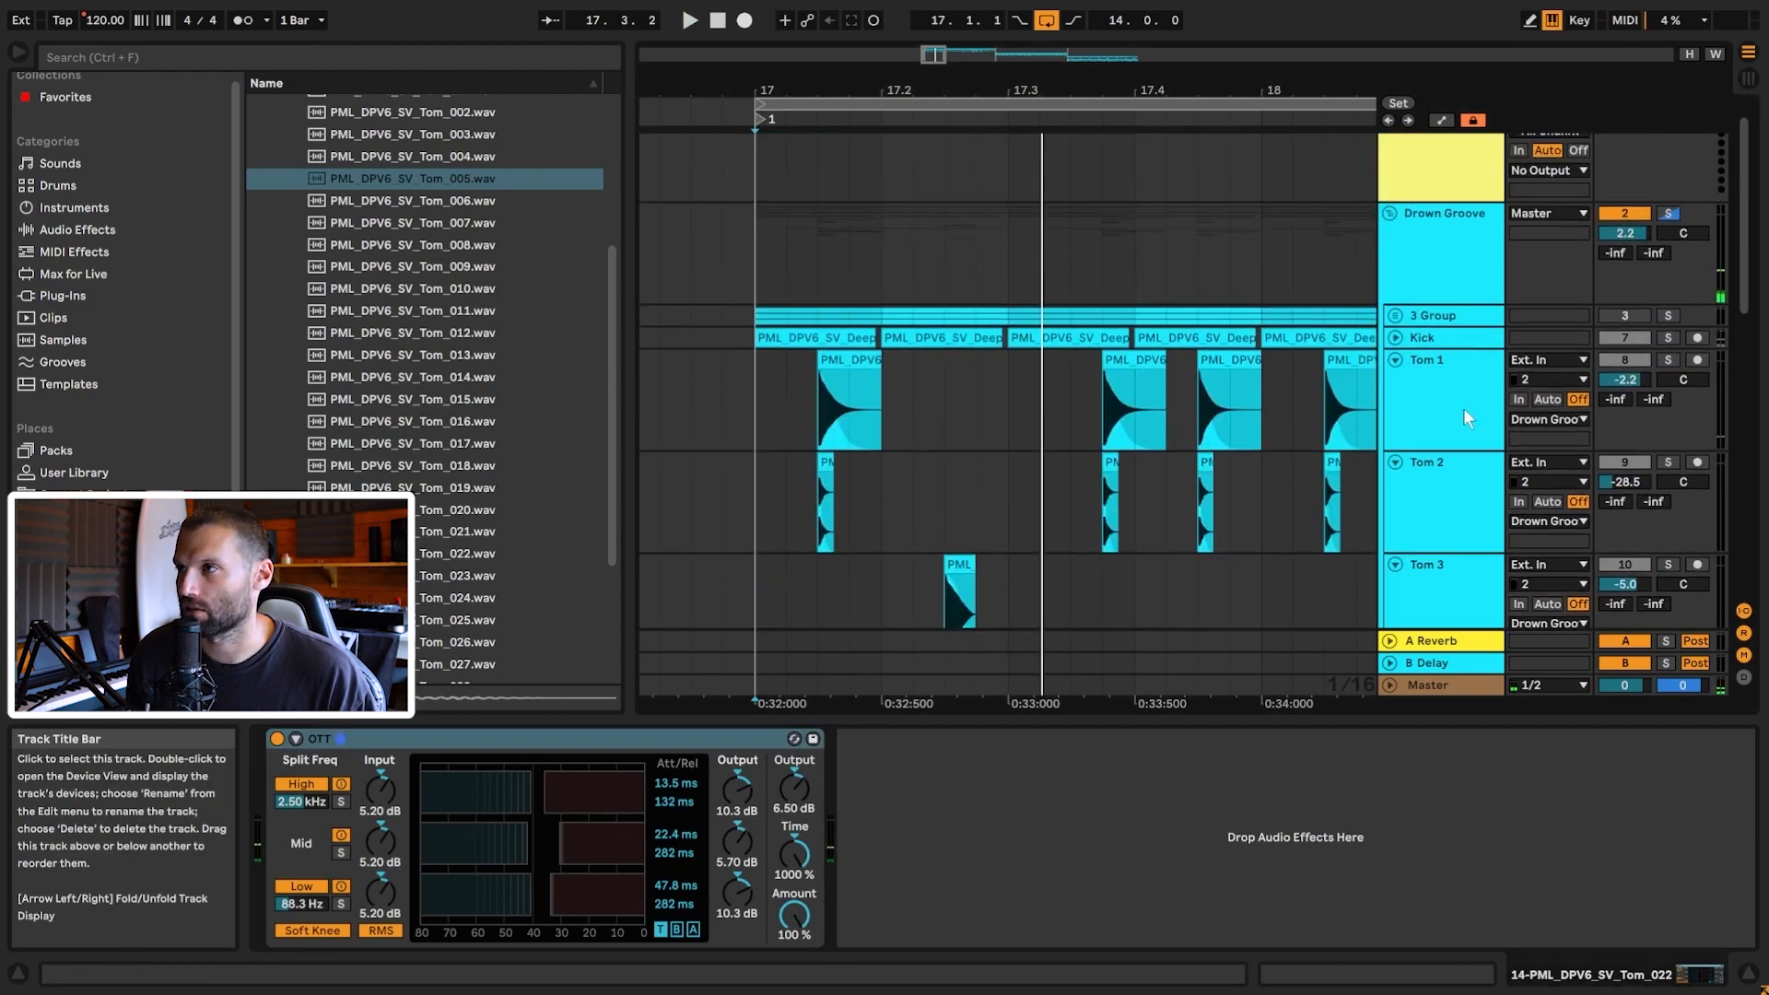
Step: Paste the OTT compressor onto track 12 so Tom 1 matches track 14
left_click(1462, 416)
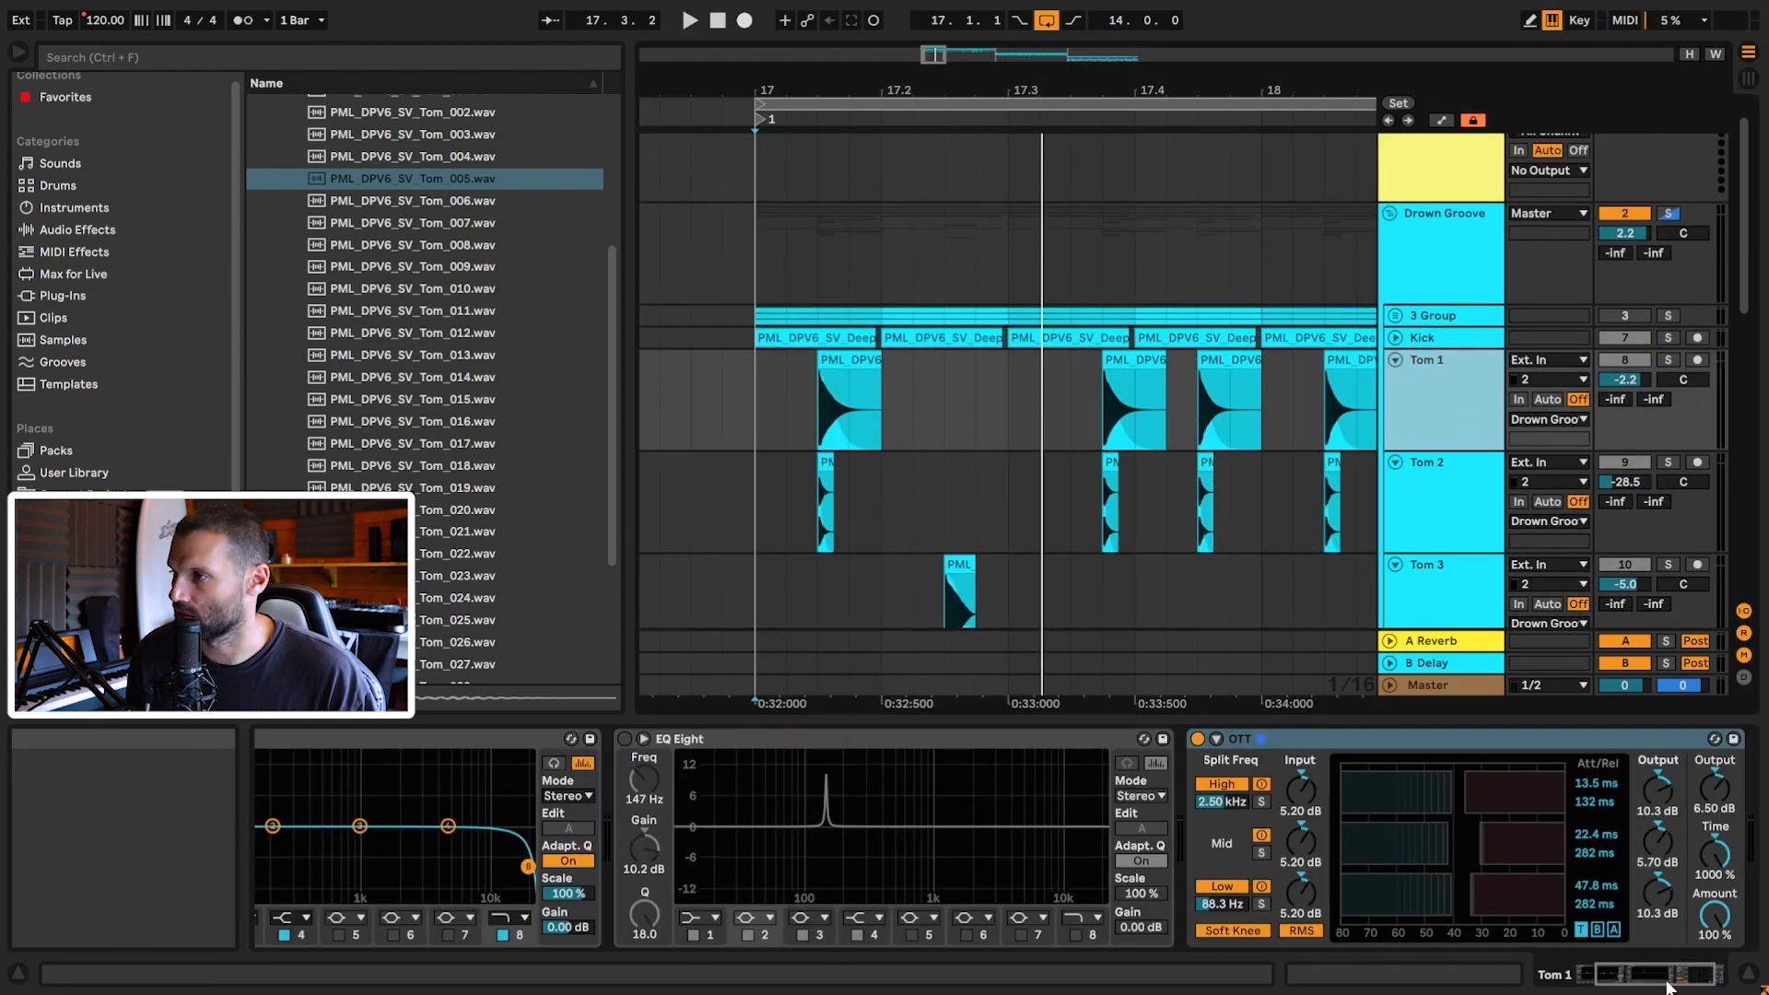
left_click_drag(1666, 978, 1629, 979)
scroll(1482, 314, "down", 5)
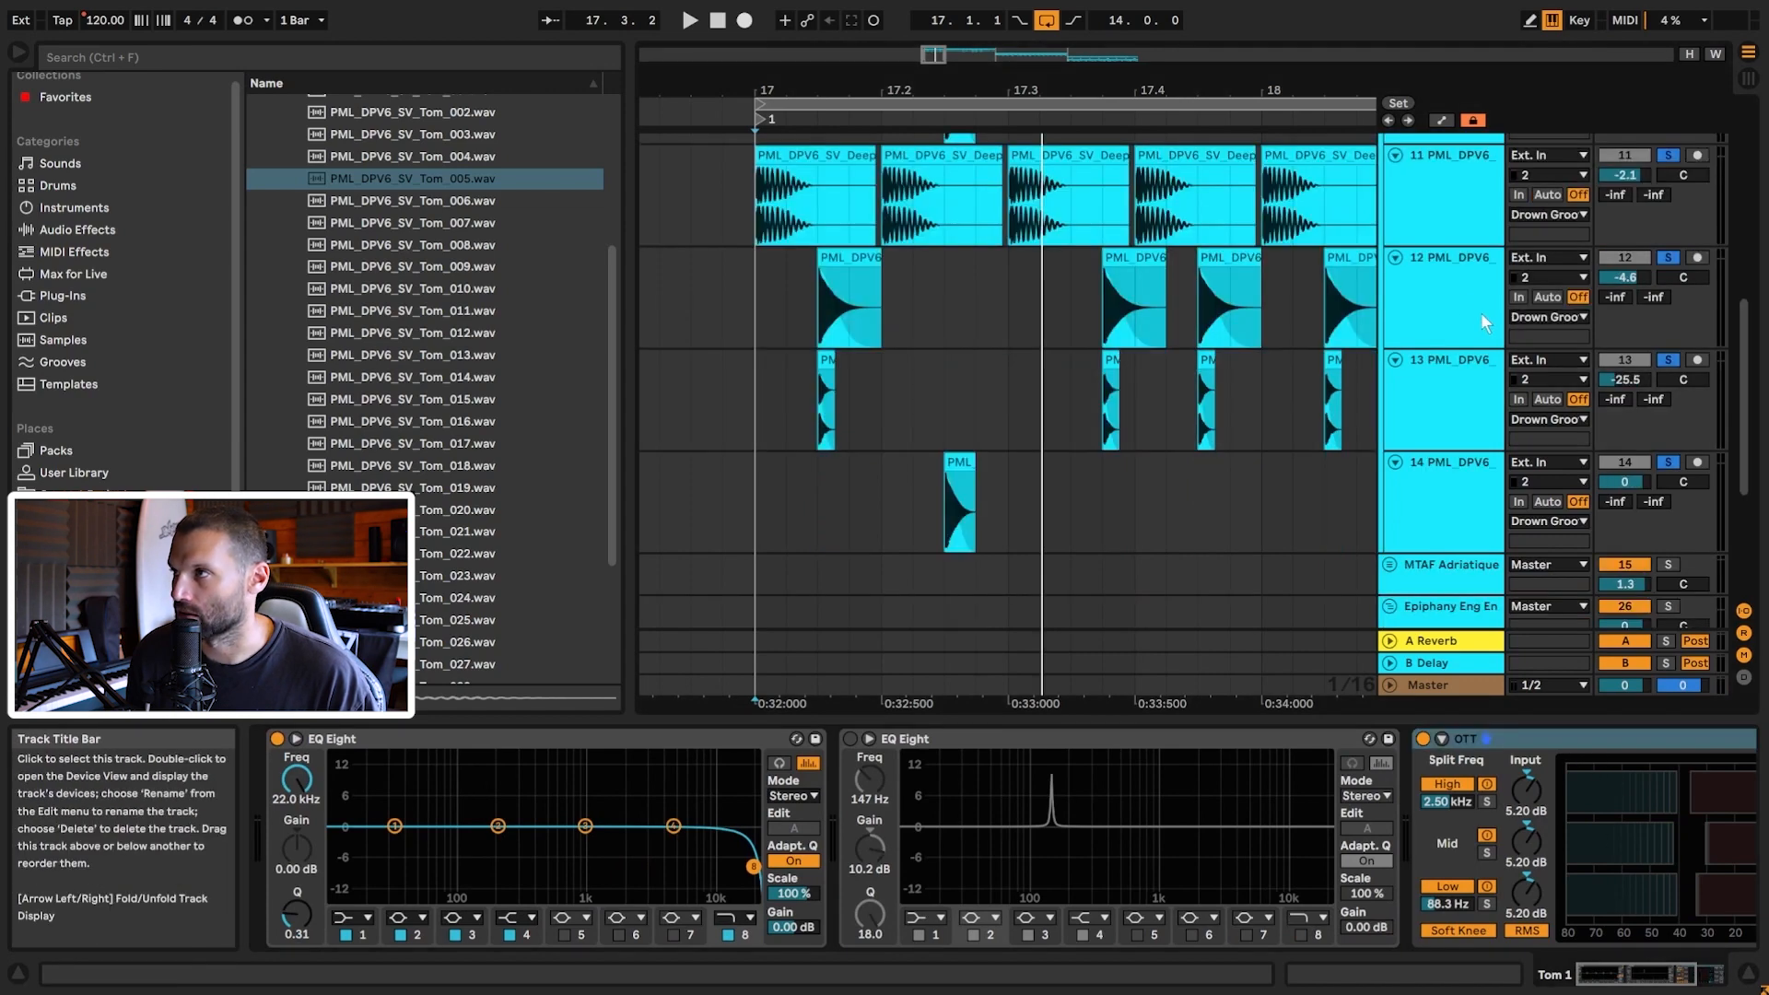
left_click(1482, 314)
key("ctrl+v")
Step: Duplicate the two bars from bar 17 on track 14 into bars 19–21
key("space")
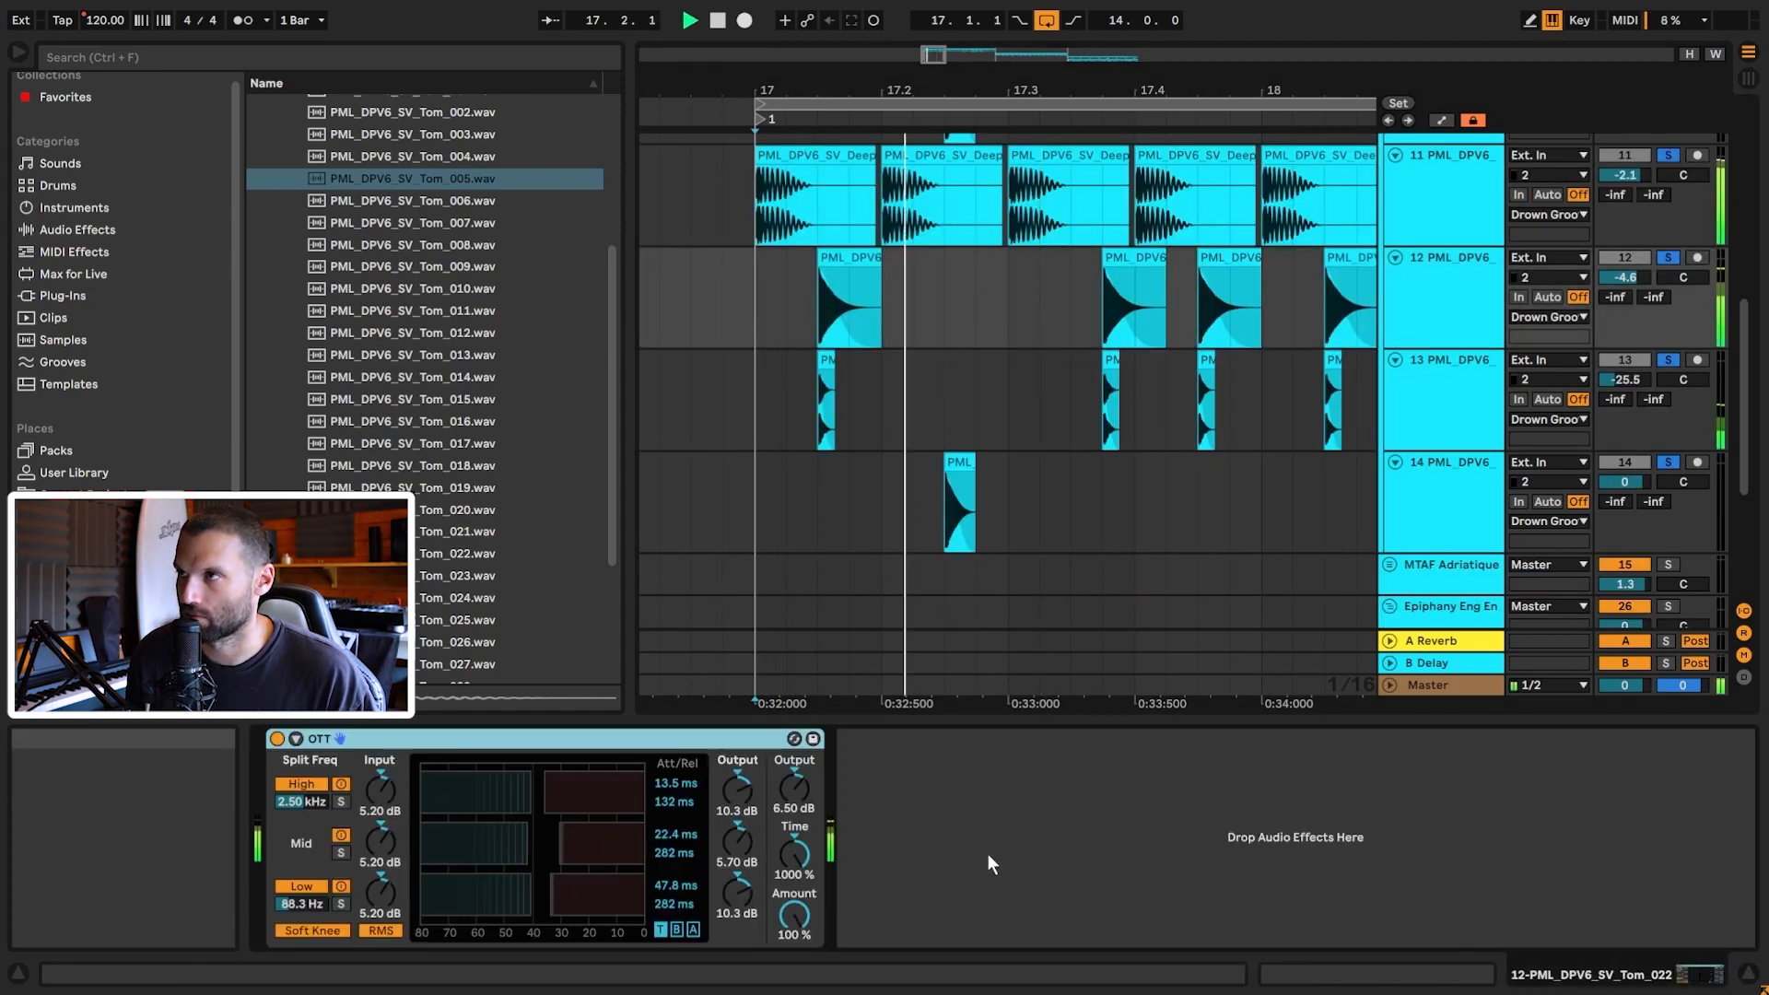
left_click_drag(934, 54, 949, 29)
left_click_drag(807, 511, 1069, 512)
key("ctrl+d")
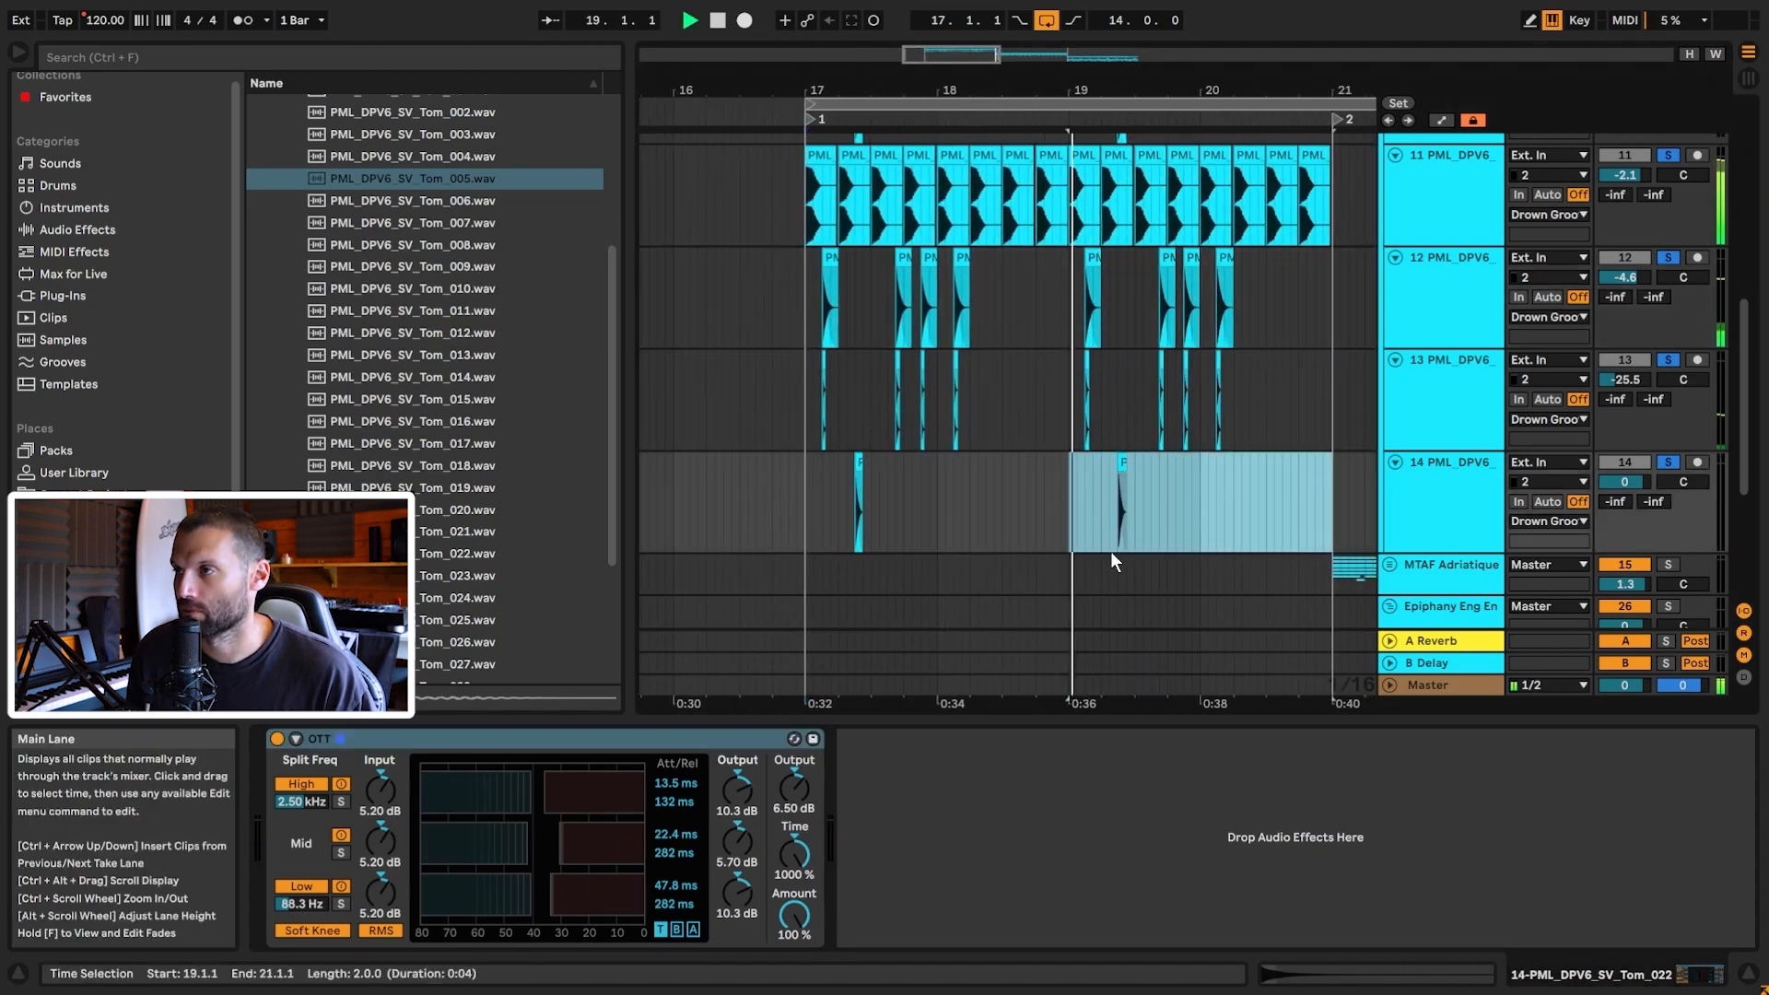
Step: Fold the Tom 2 and Tom 1 tracks
scroll(1251, 544, "up", 6)
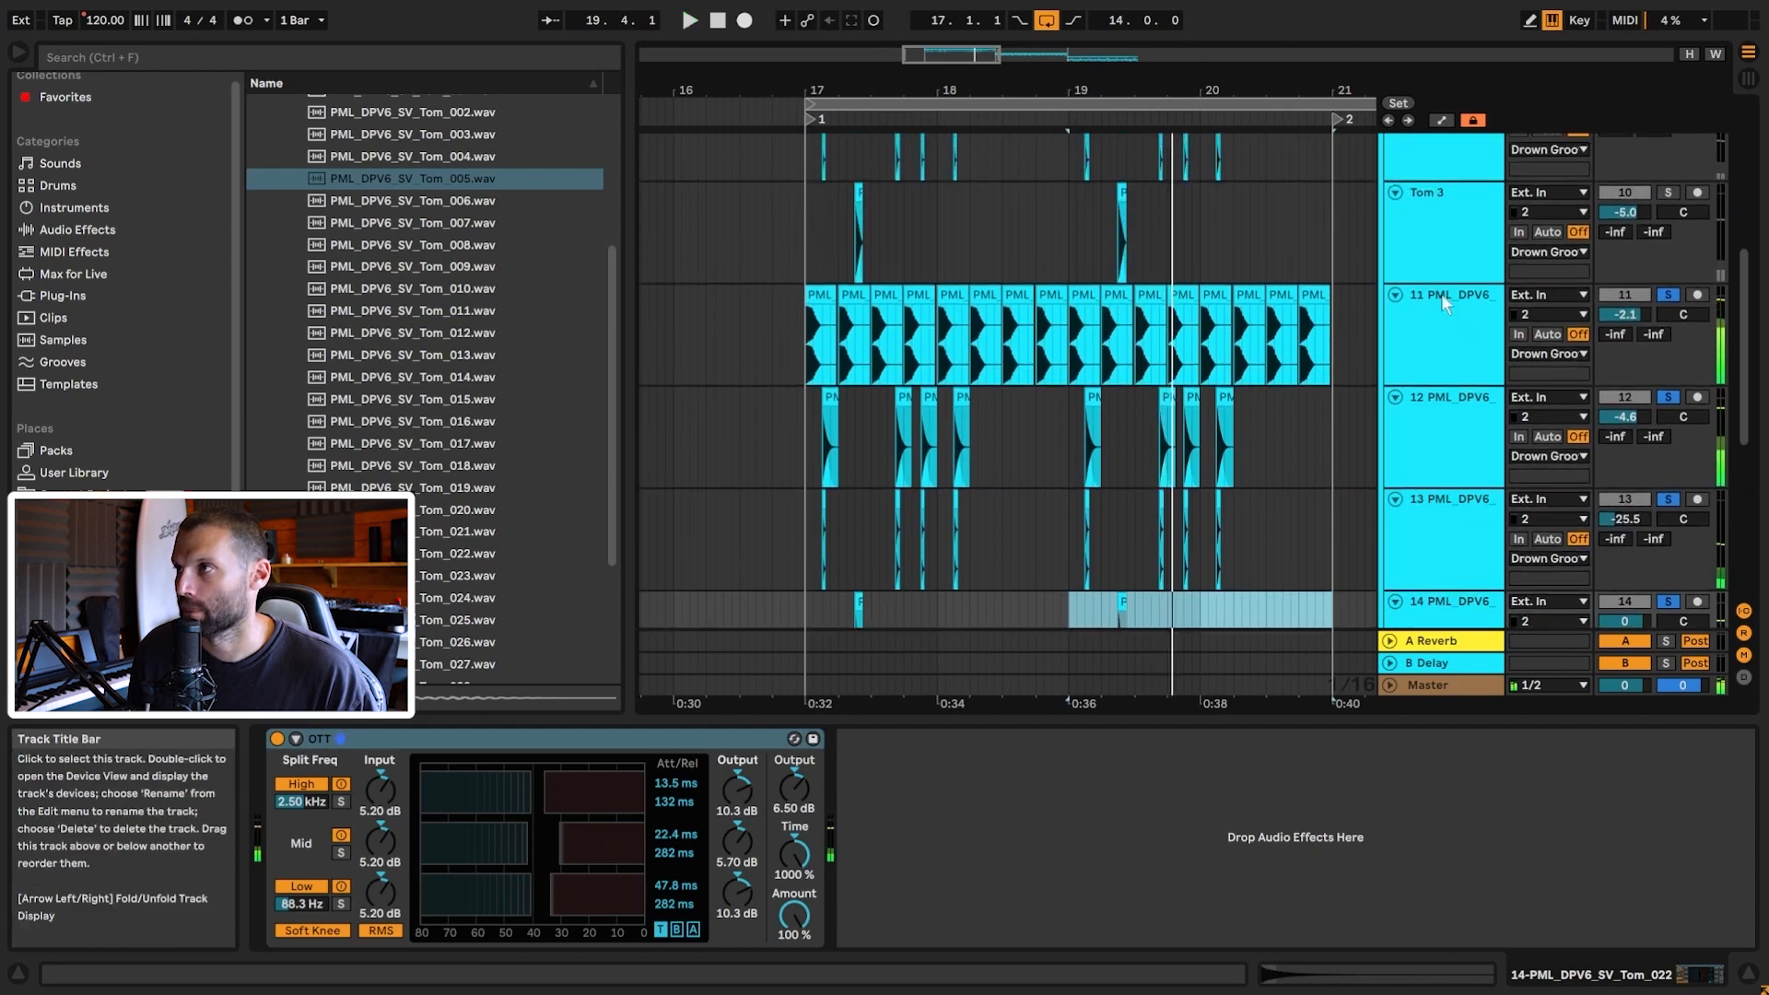
scroll(1413, 382, "up", 5)
left_click(1396, 368)
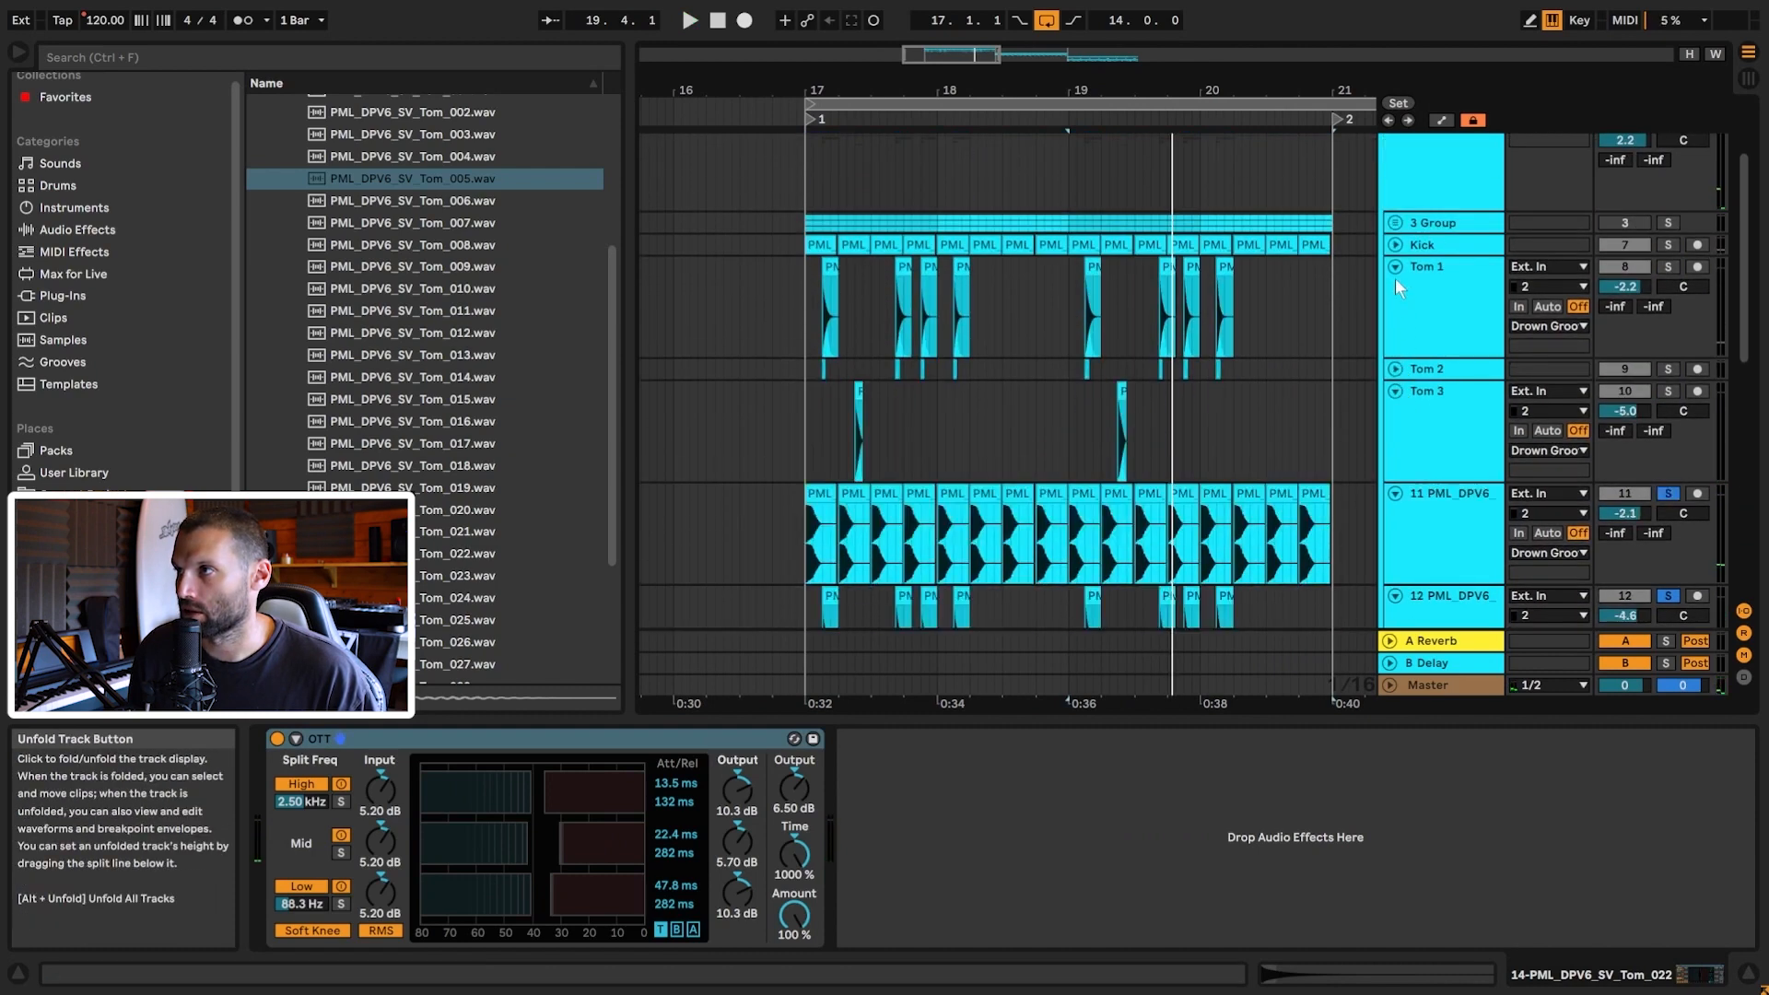
left_click(1396, 267)
scroll(1394, 272, "up", 1)
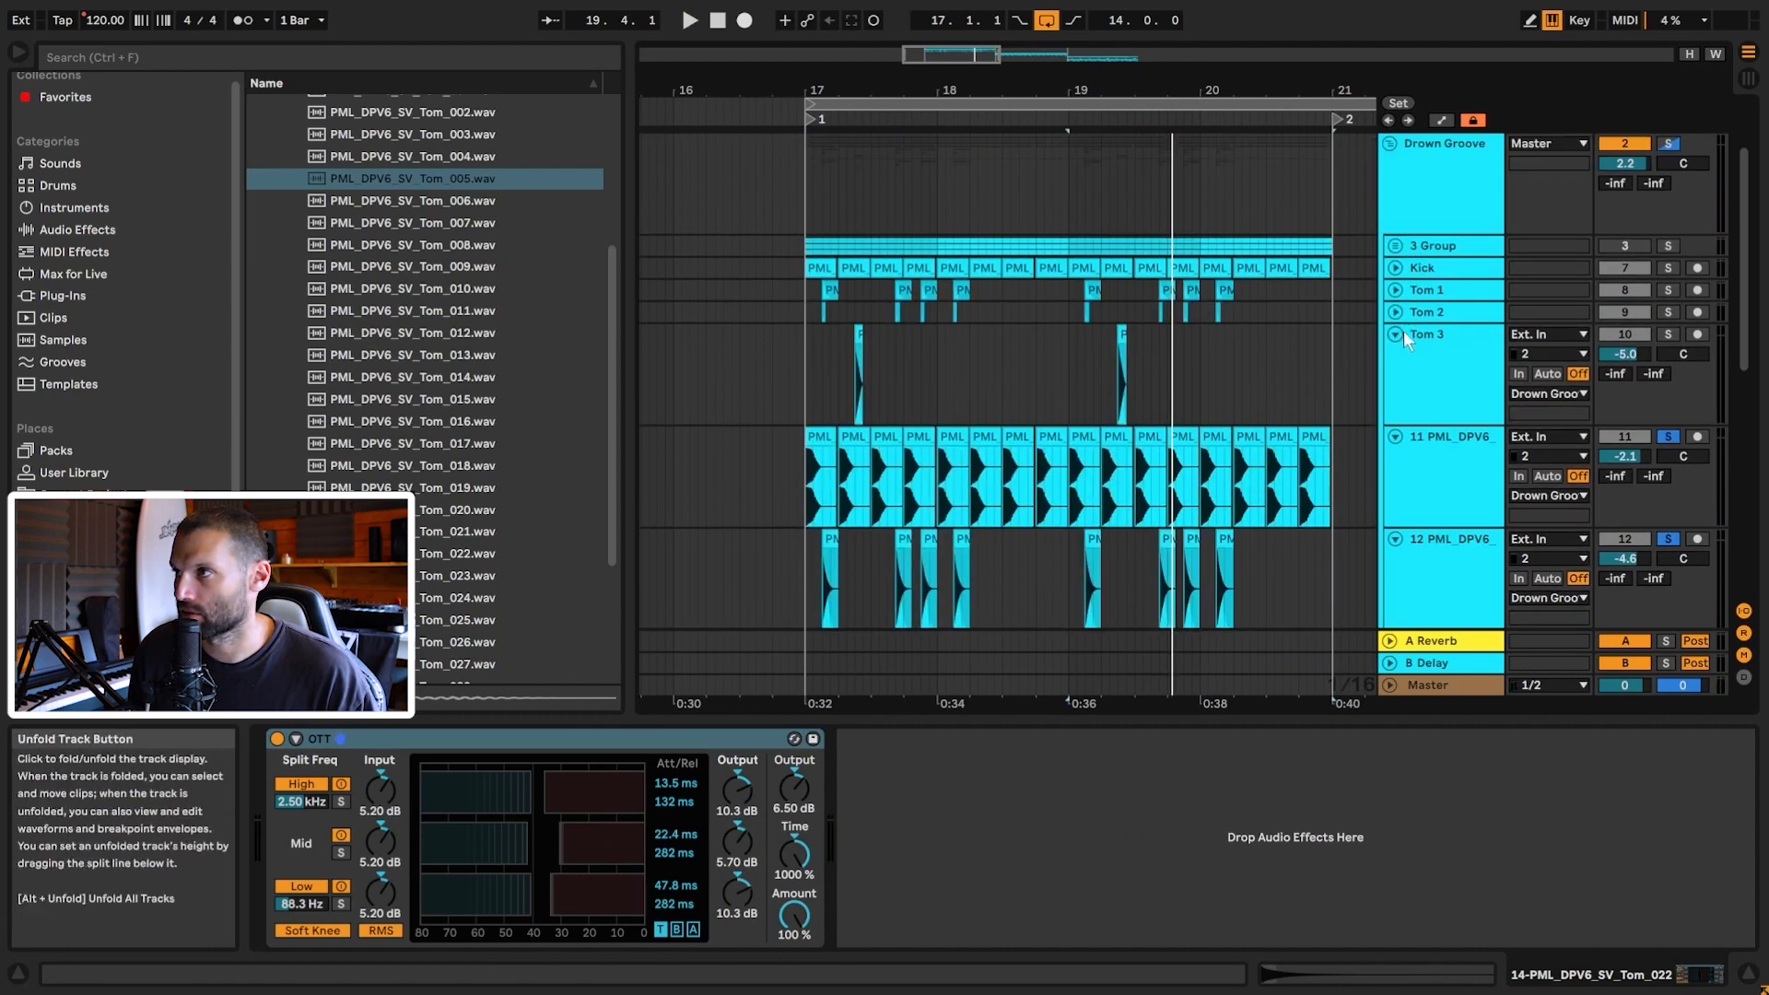
Step: Solo the Drown Groove reference and play from bar 17
left_click(1669, 144)
left_click(800, 214)
left_click(805, 212)
key("space")
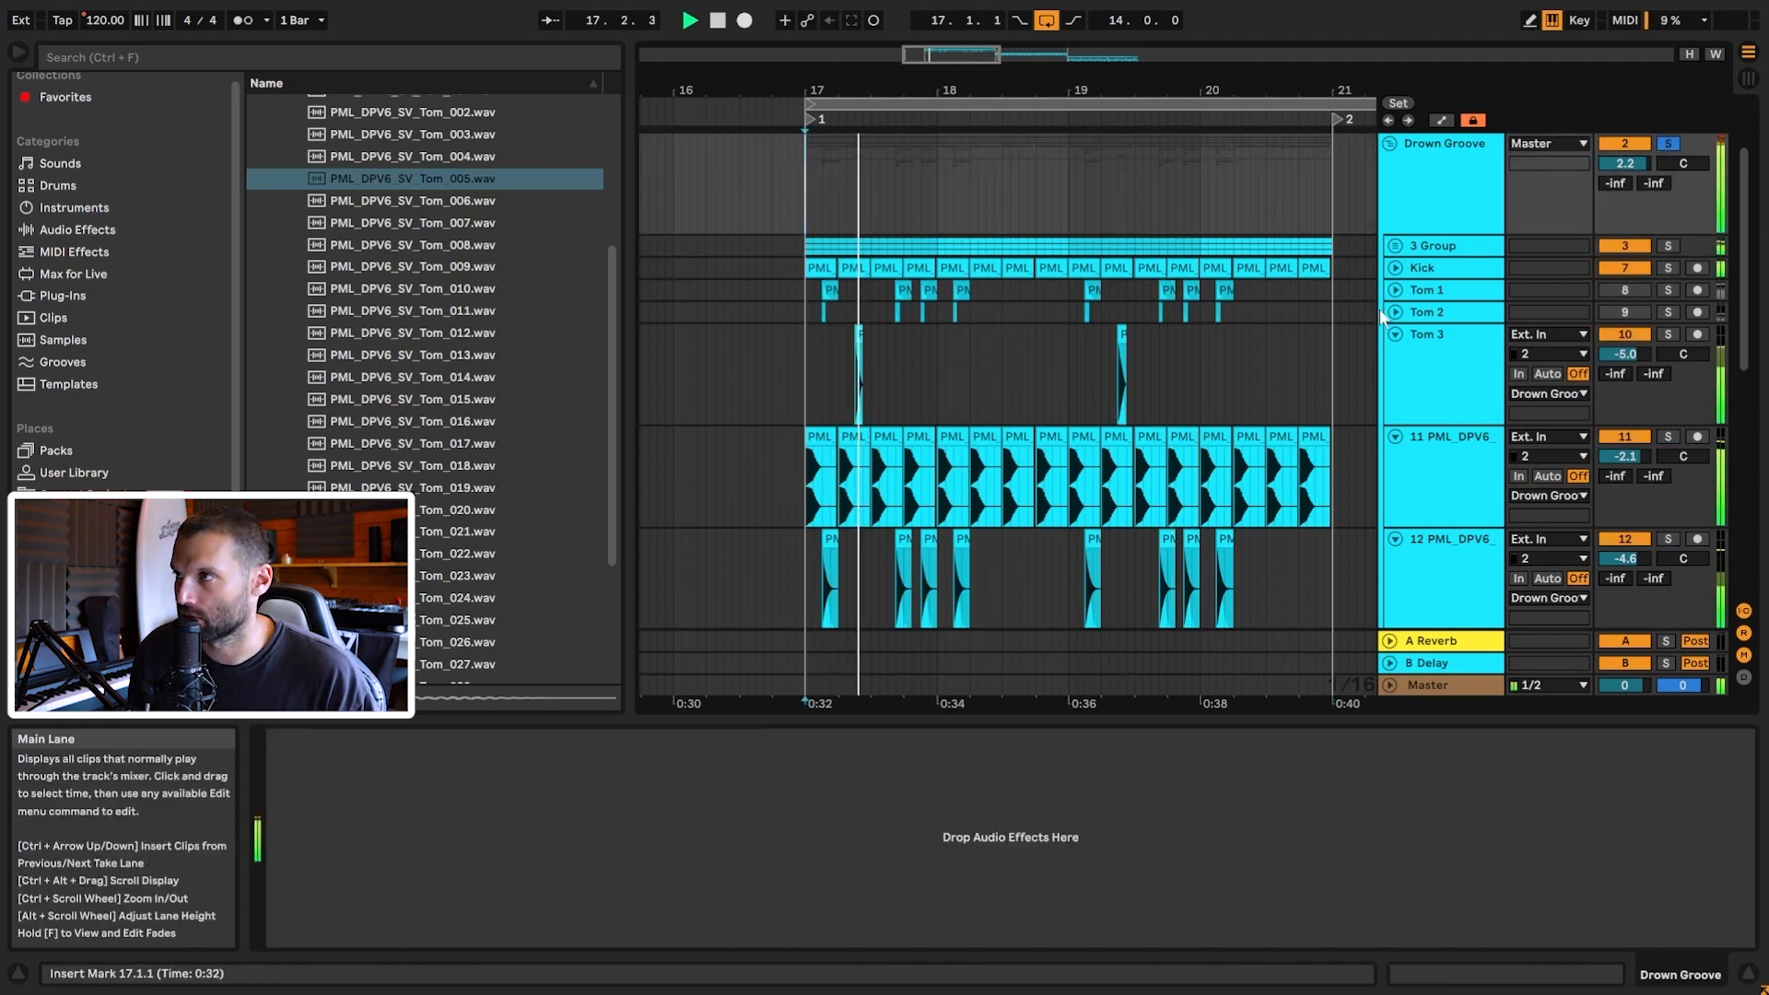
Step: Deactivate the Kick track and replay the groove from bar 17 to compare, then stop
left_click(1633, 269)
key("space")
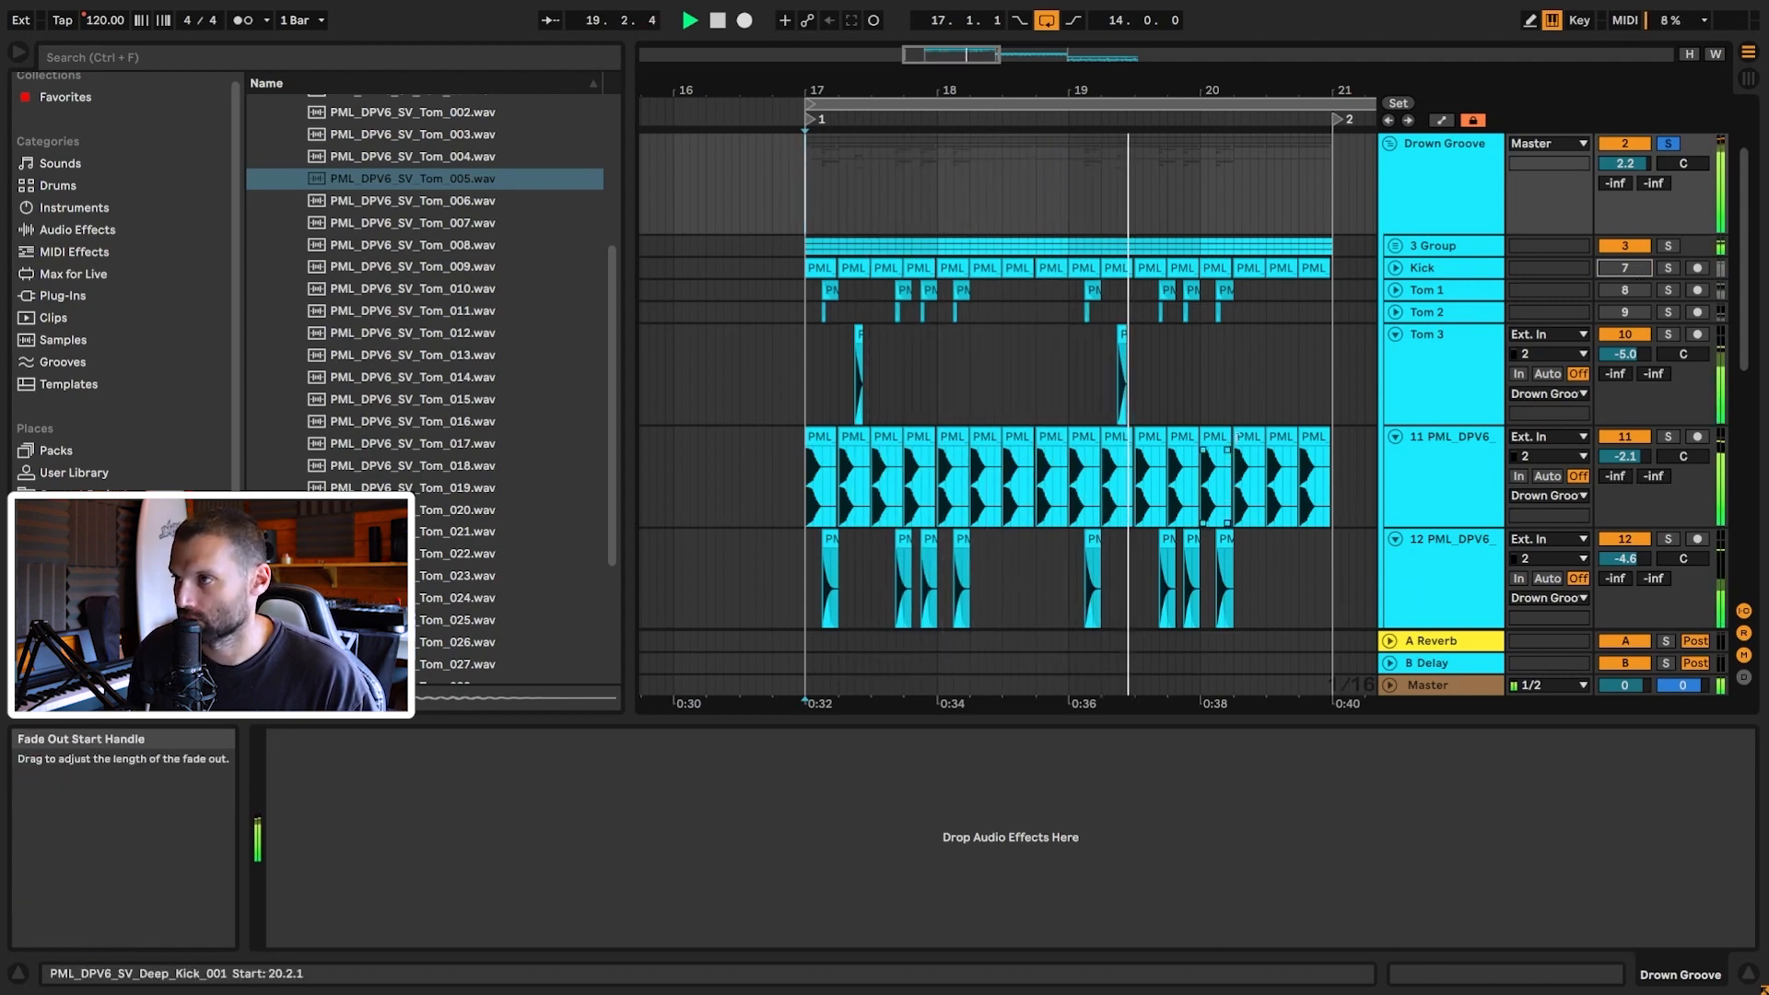
scroll(1239, 444, "down", 3)
scroll(1358, 440, "up", 2)
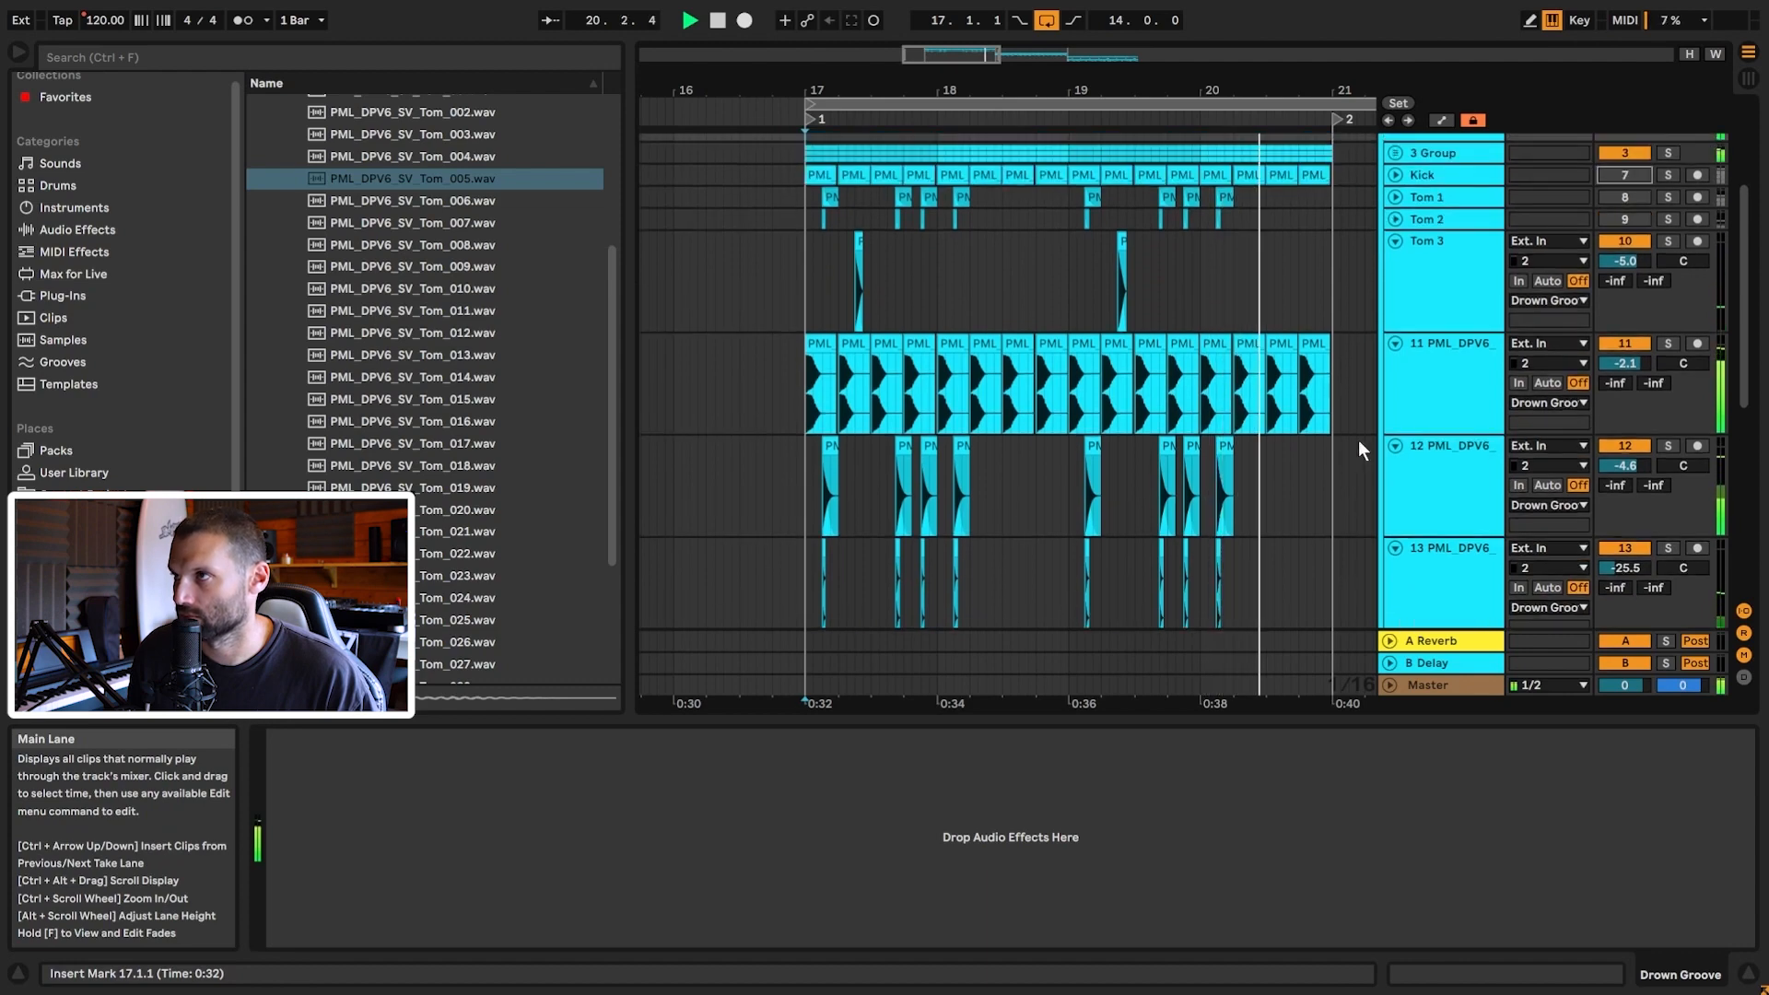
key("space")
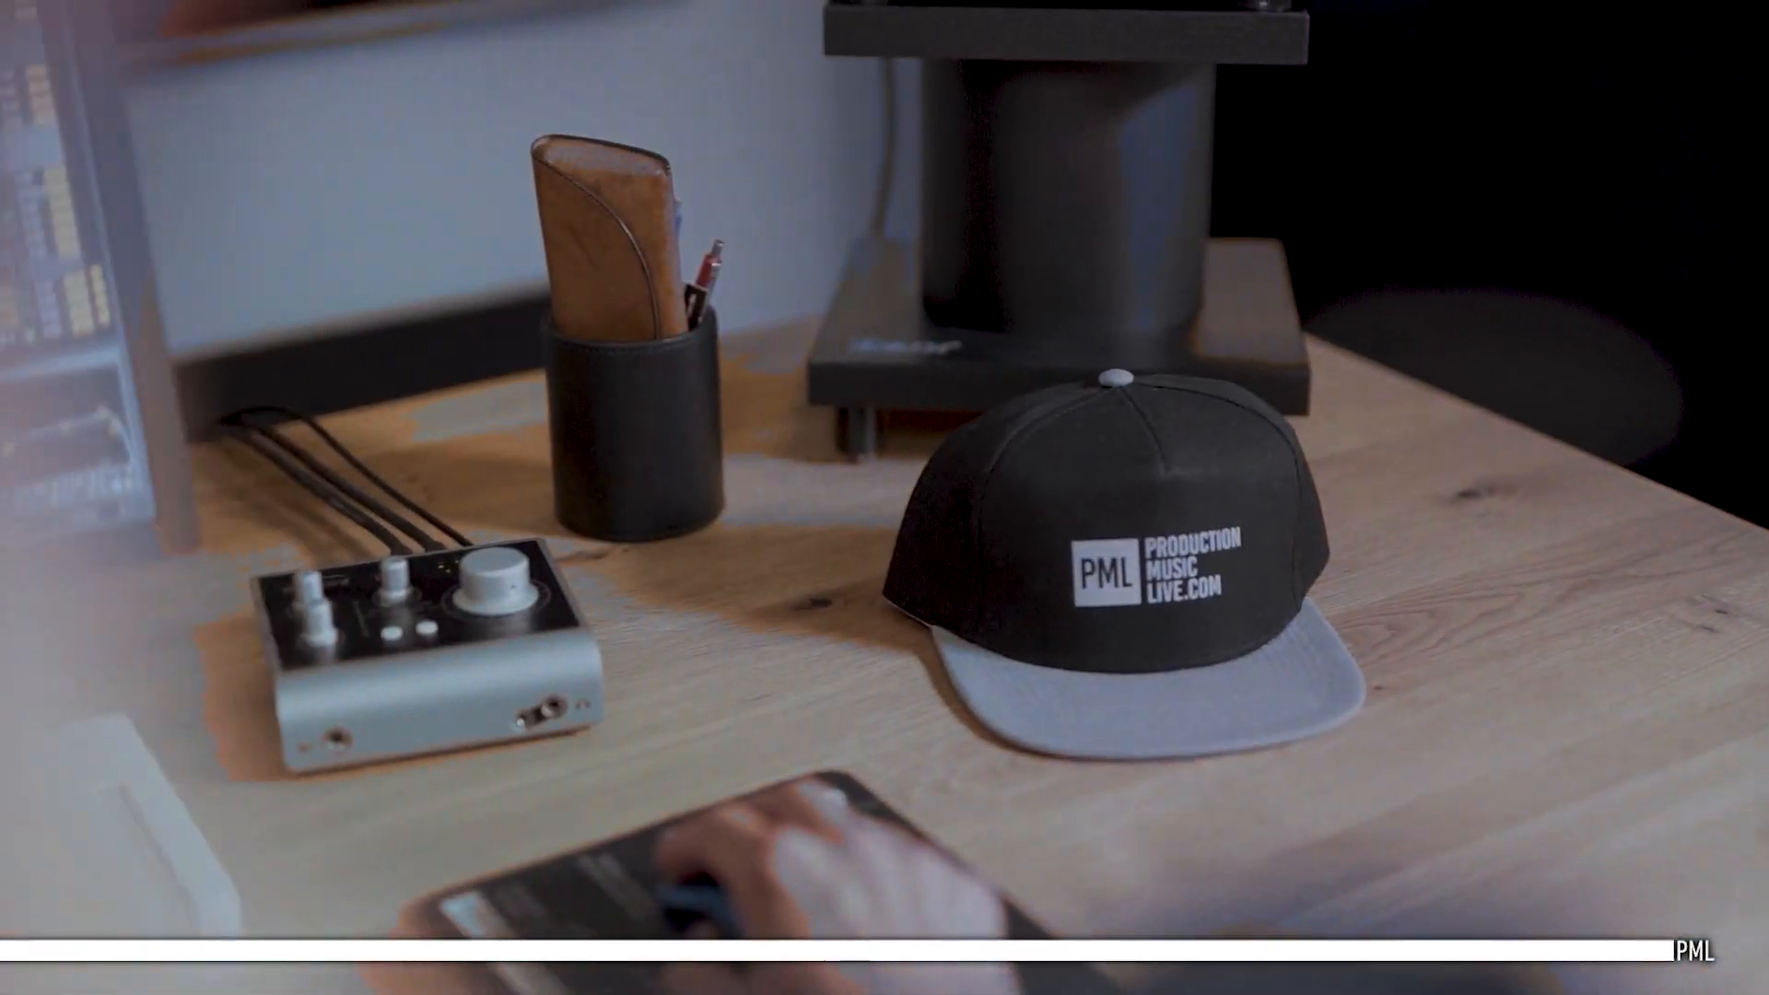
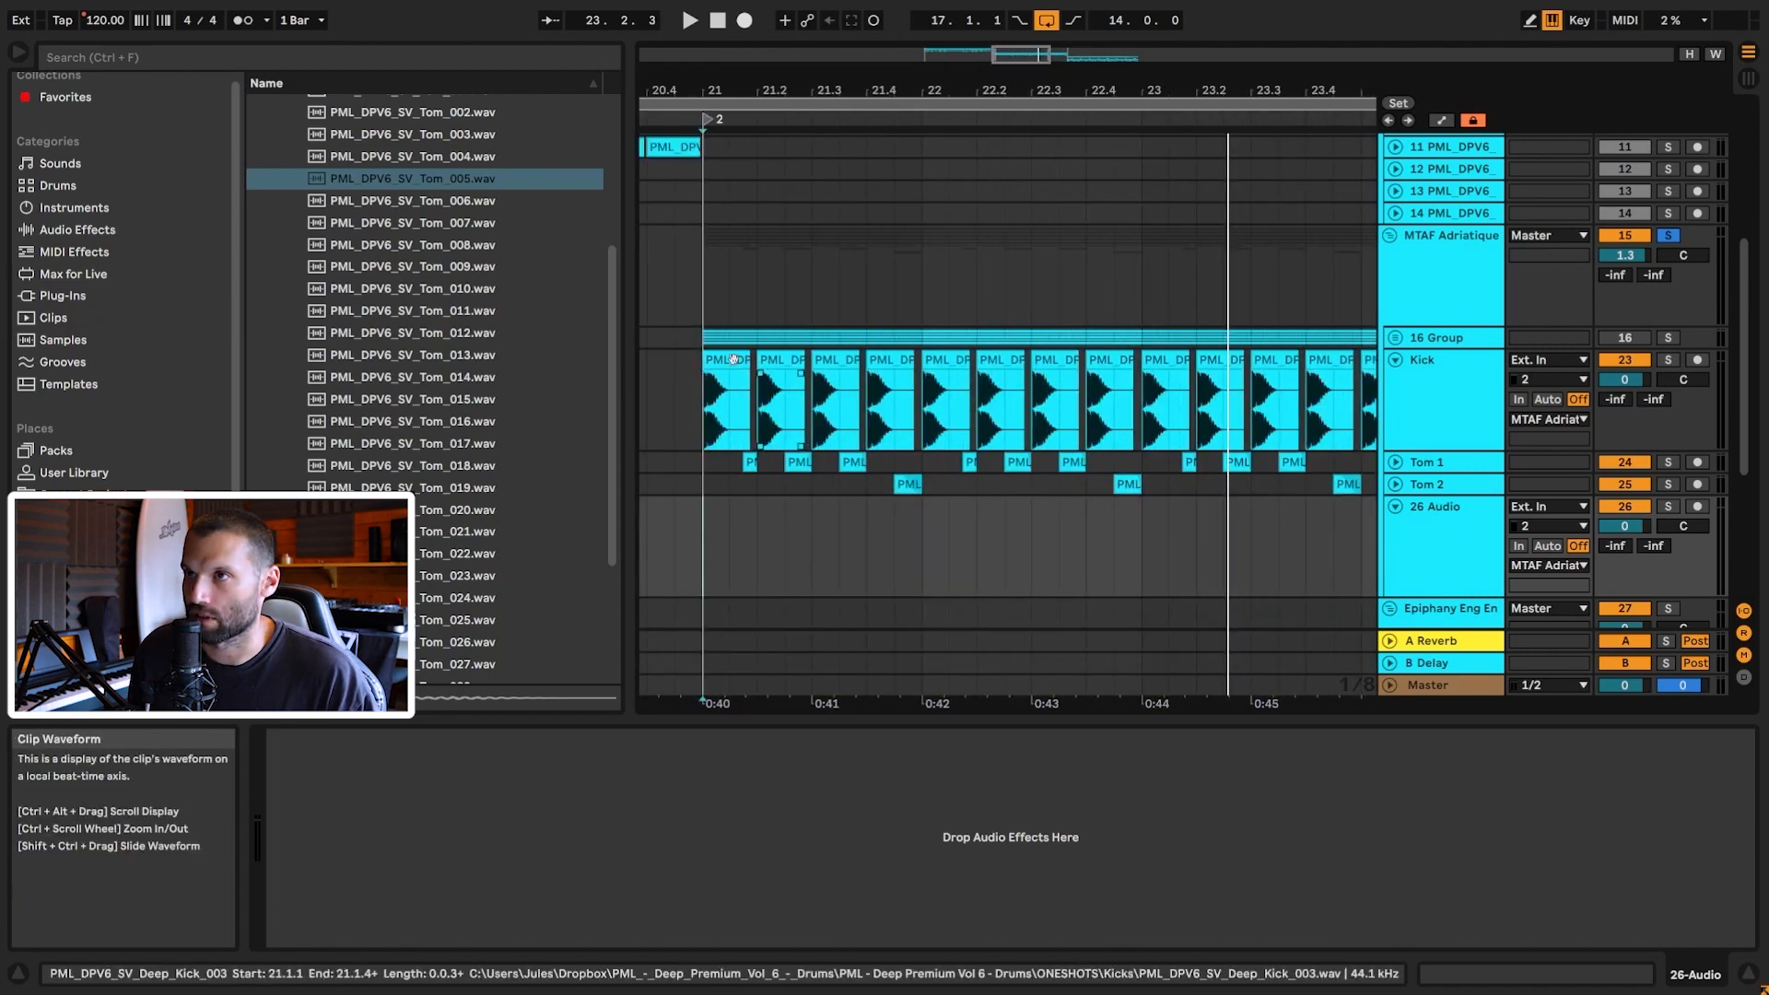
Step: Copy the first kick hit onto track 26 and repeat it through bar 24
left_click_drag(748, 441, 708, 436)
key("ctrl+c")
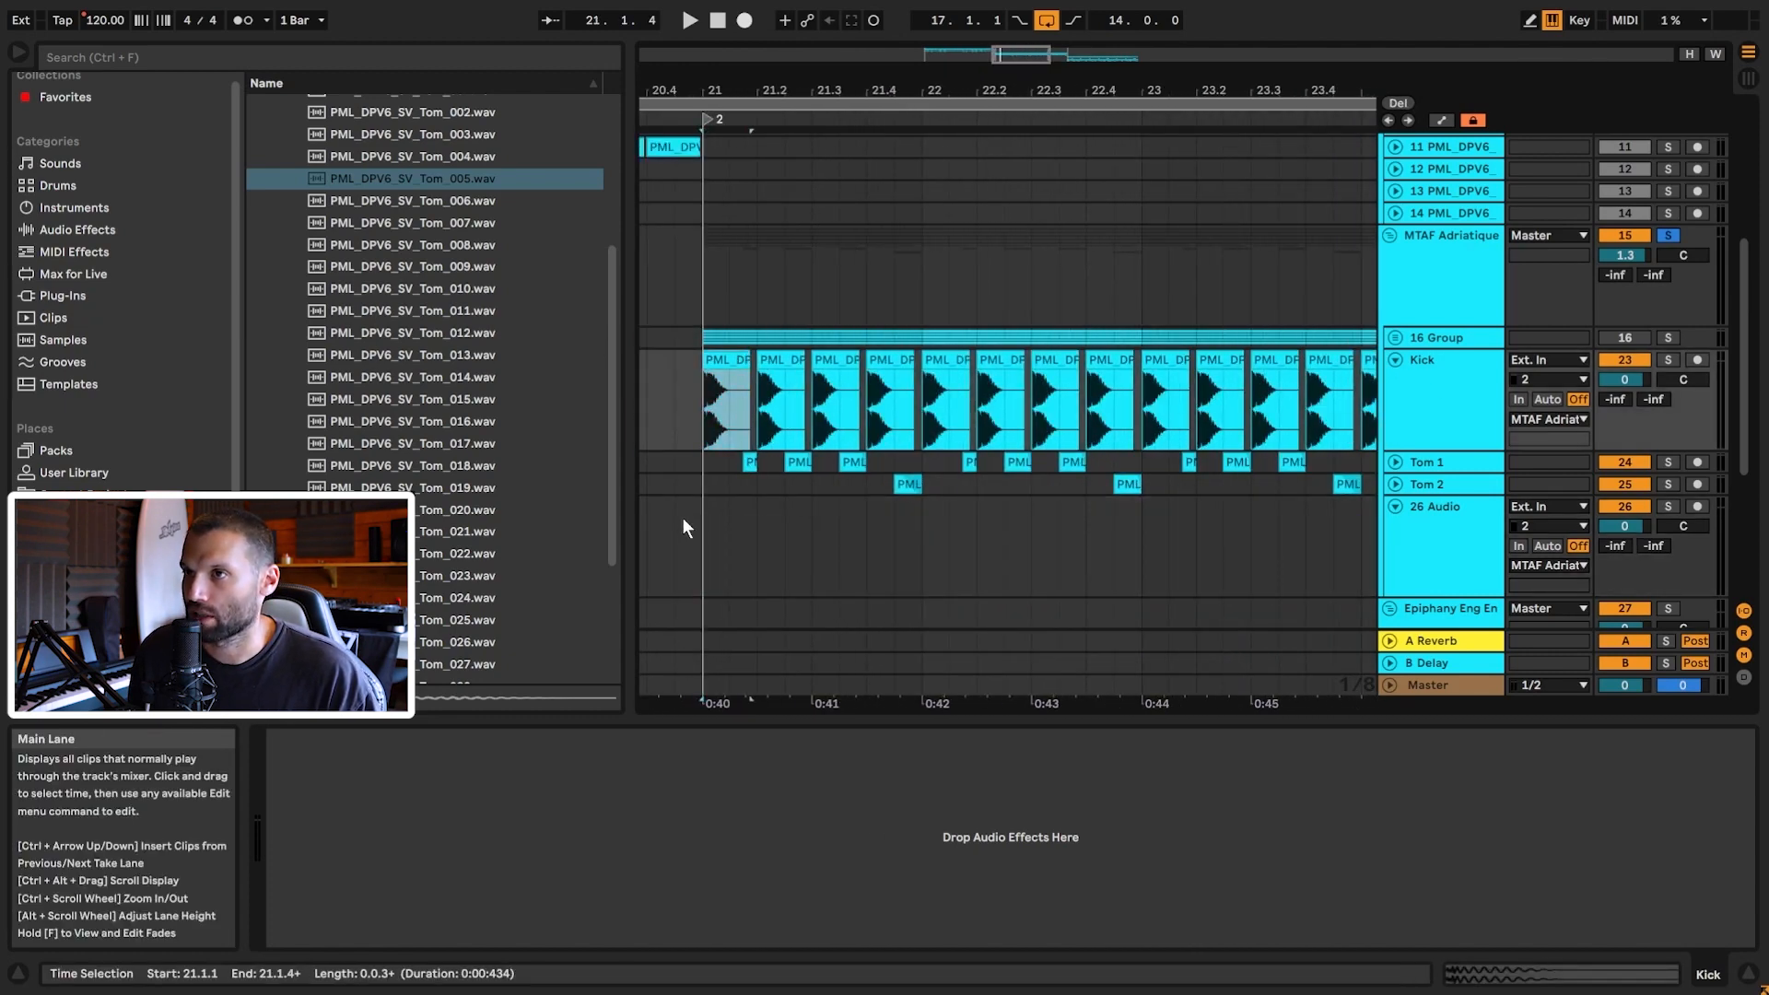
left_click(700, 525)
key("ctrl+v")
left_click_drag(760, 536, 654, 537)
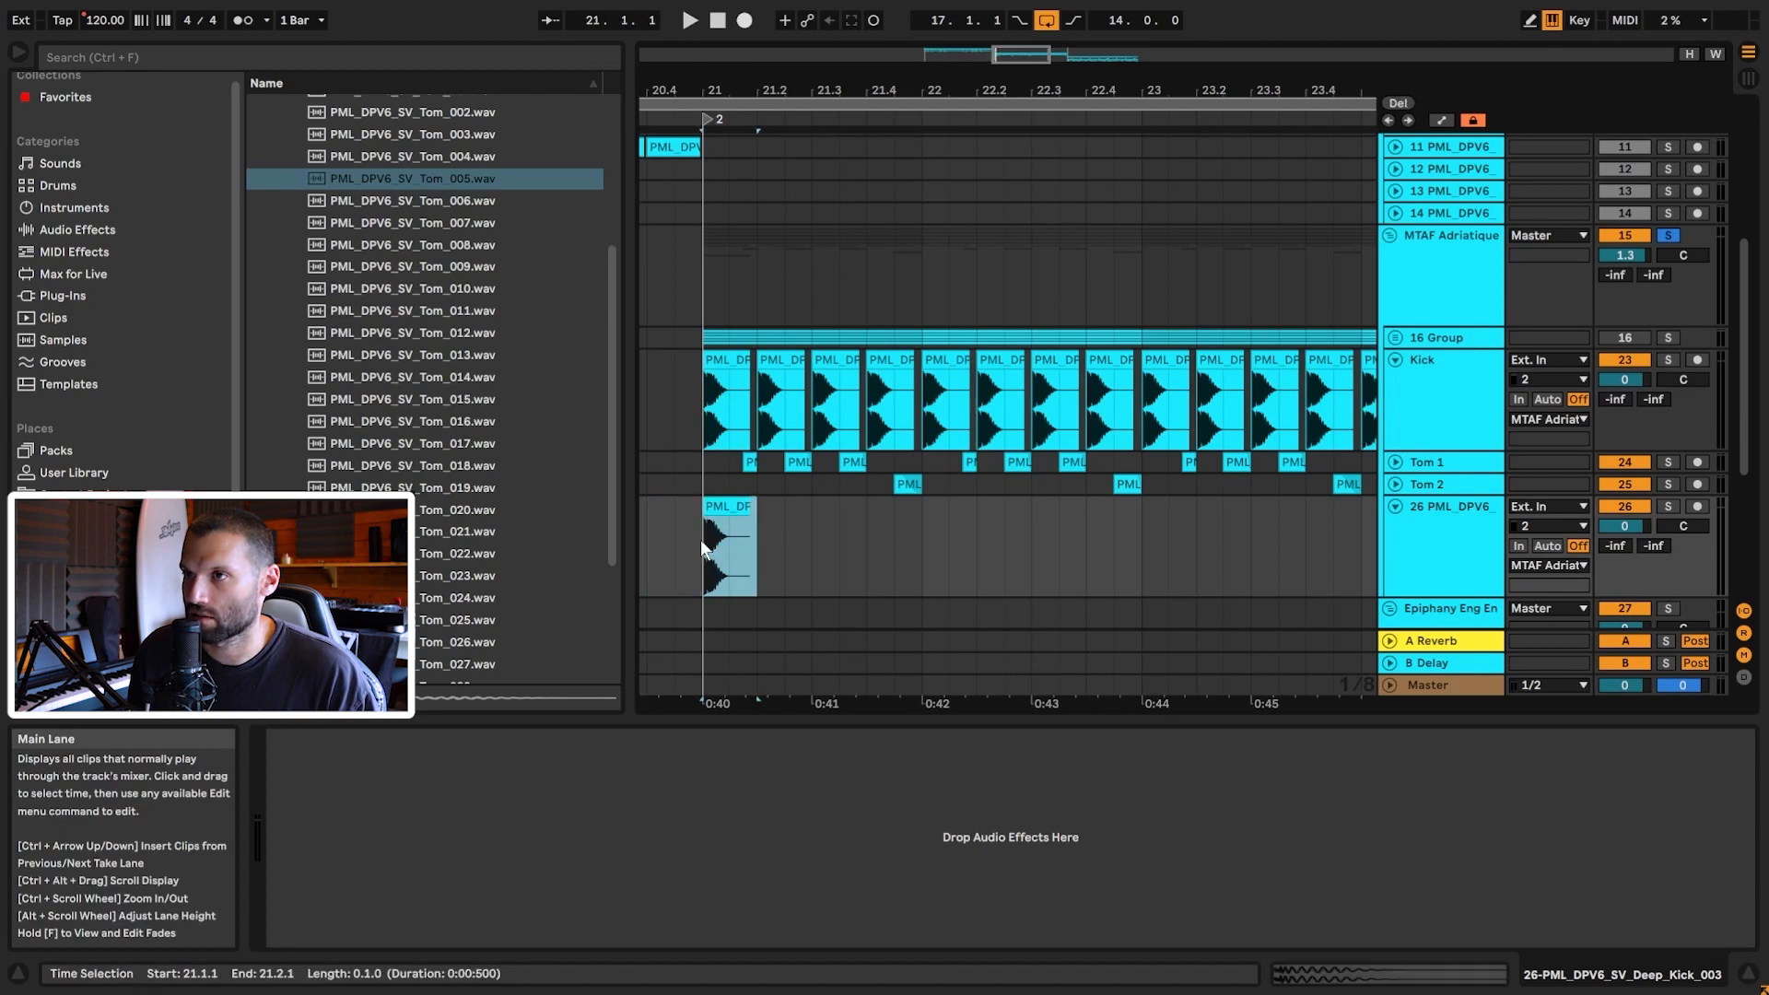
left_click(701, 539)
key("ctrl+d")
key("ctrl+d")
key("ctrl+d")
left_click_drag(902, 549, 707, 544)
key("ctrl+d")
key("ctrl+d")
key("ctrl+d")
scroll(1462, 383, "down", 2)
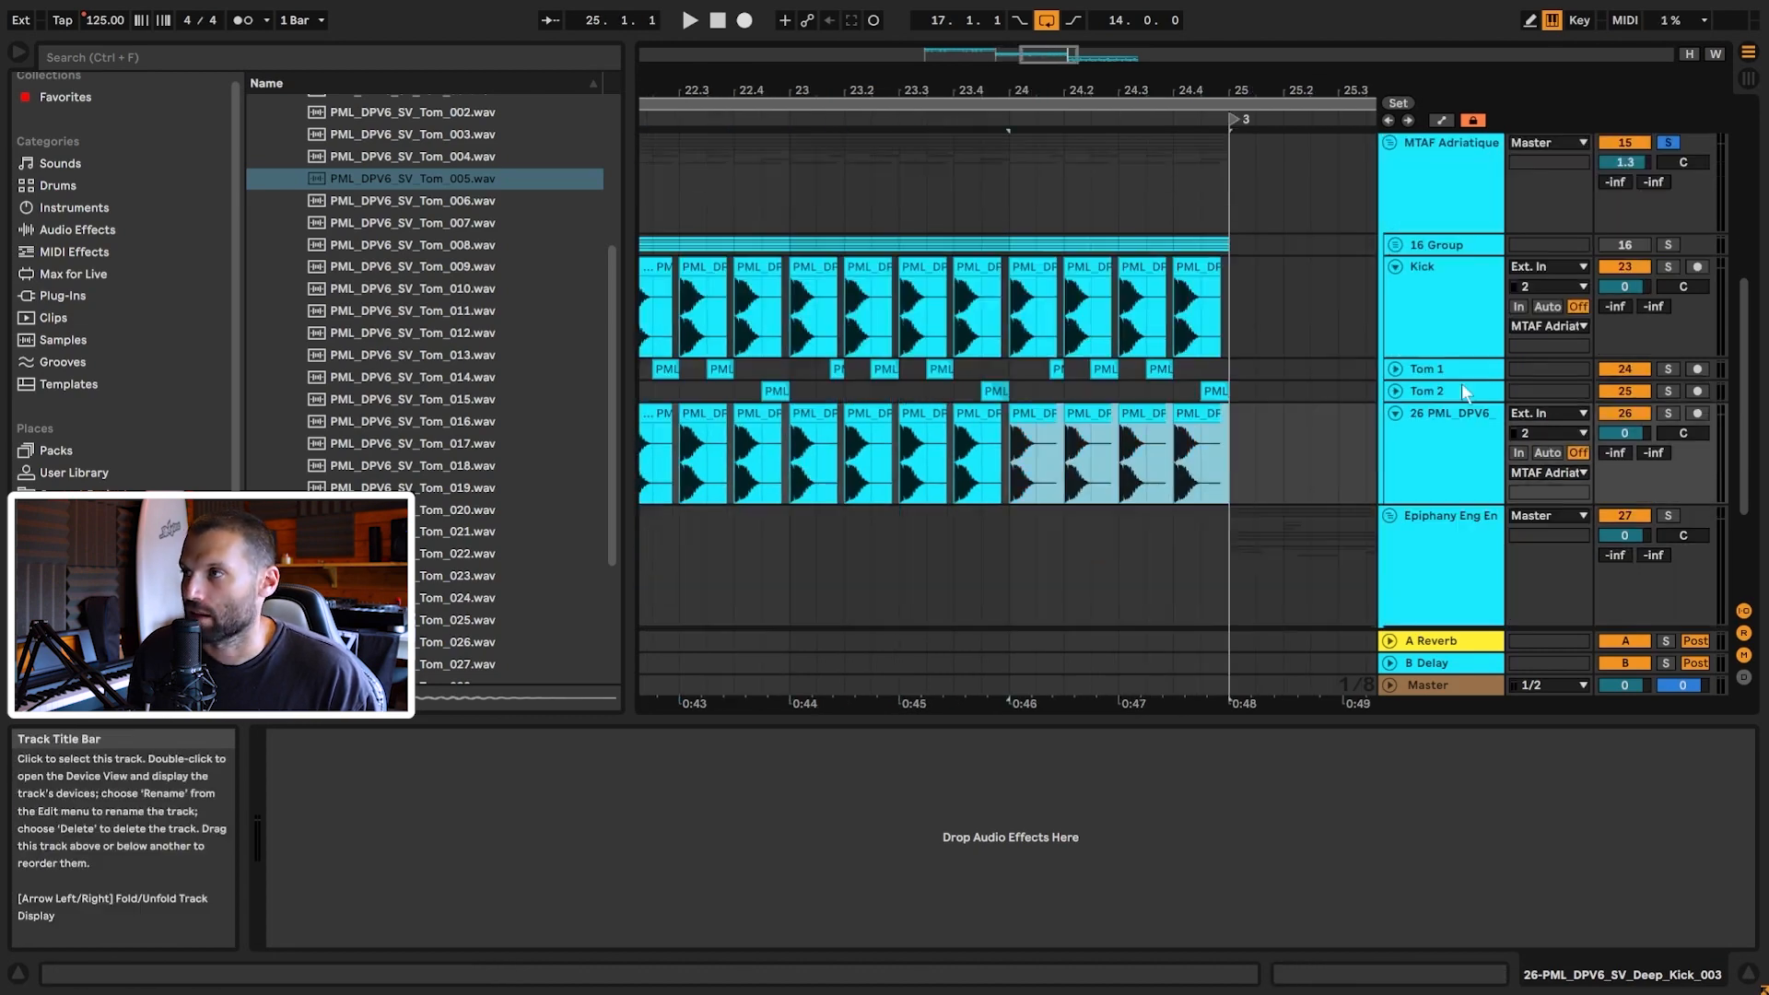
Step: Mute the Kick and Tom 2 tracks and insert a new empty audio track 27
left_click(1625, 267)
left_click(1625, 391)
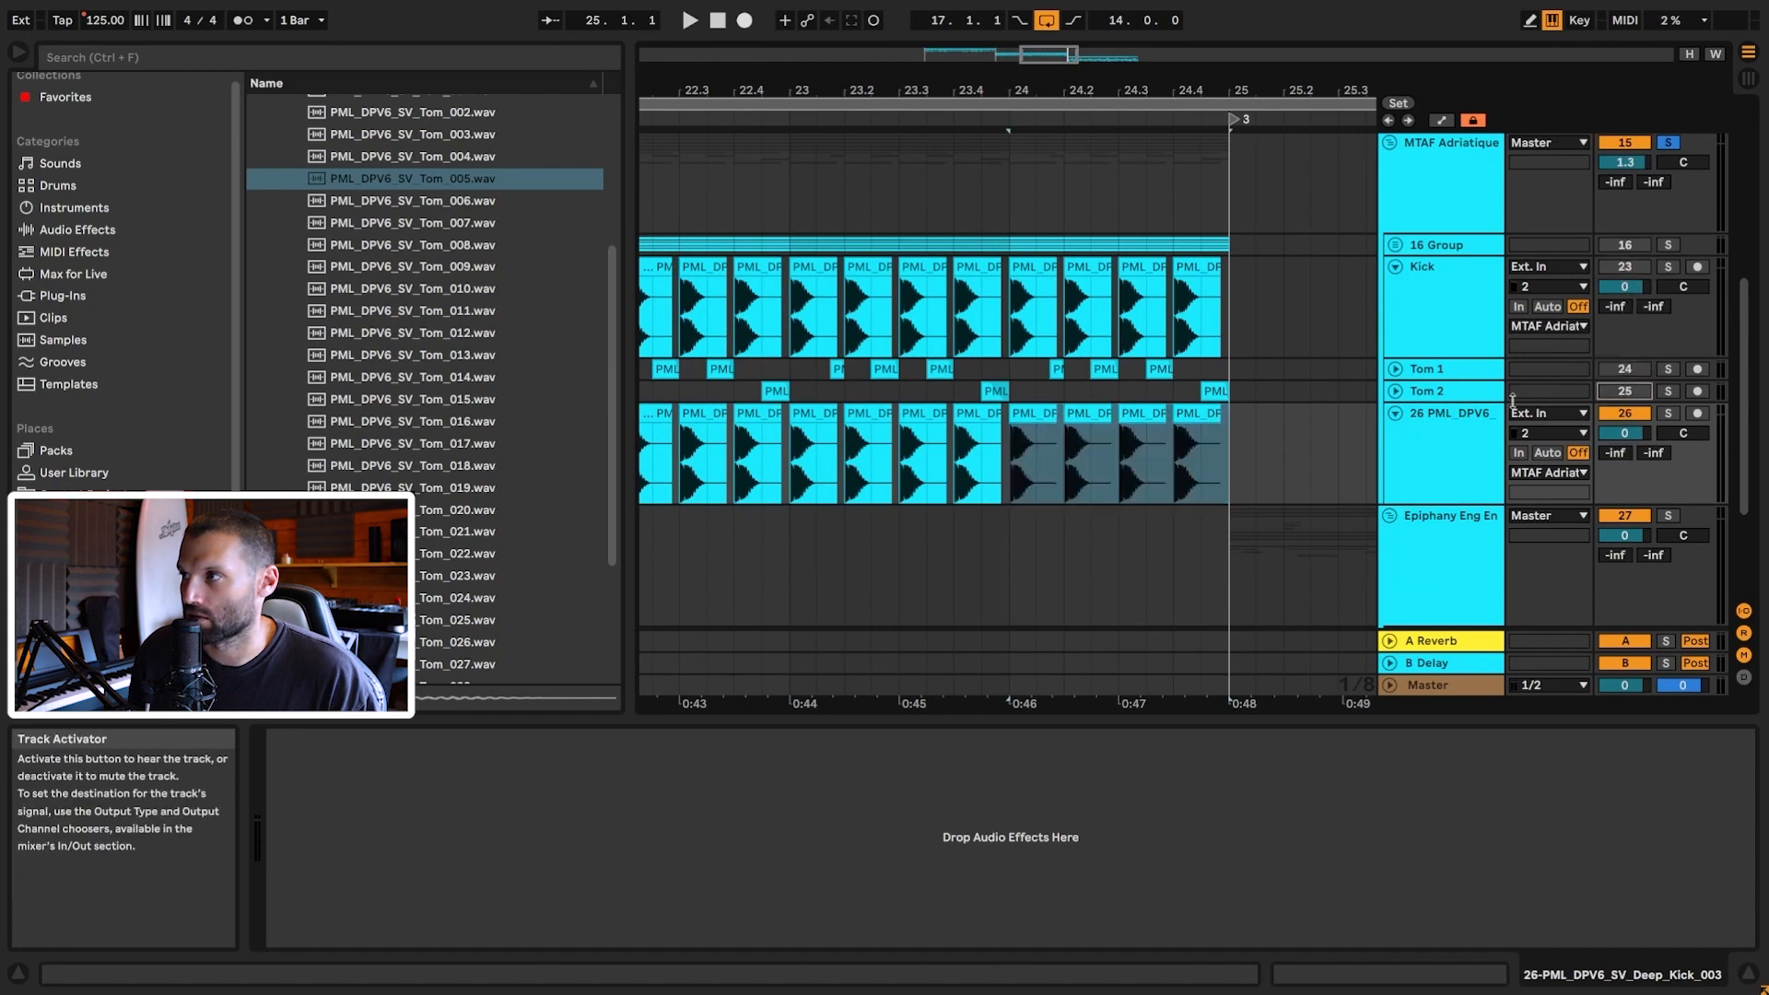
left_click_drag(1025, 54, 1007, 64)
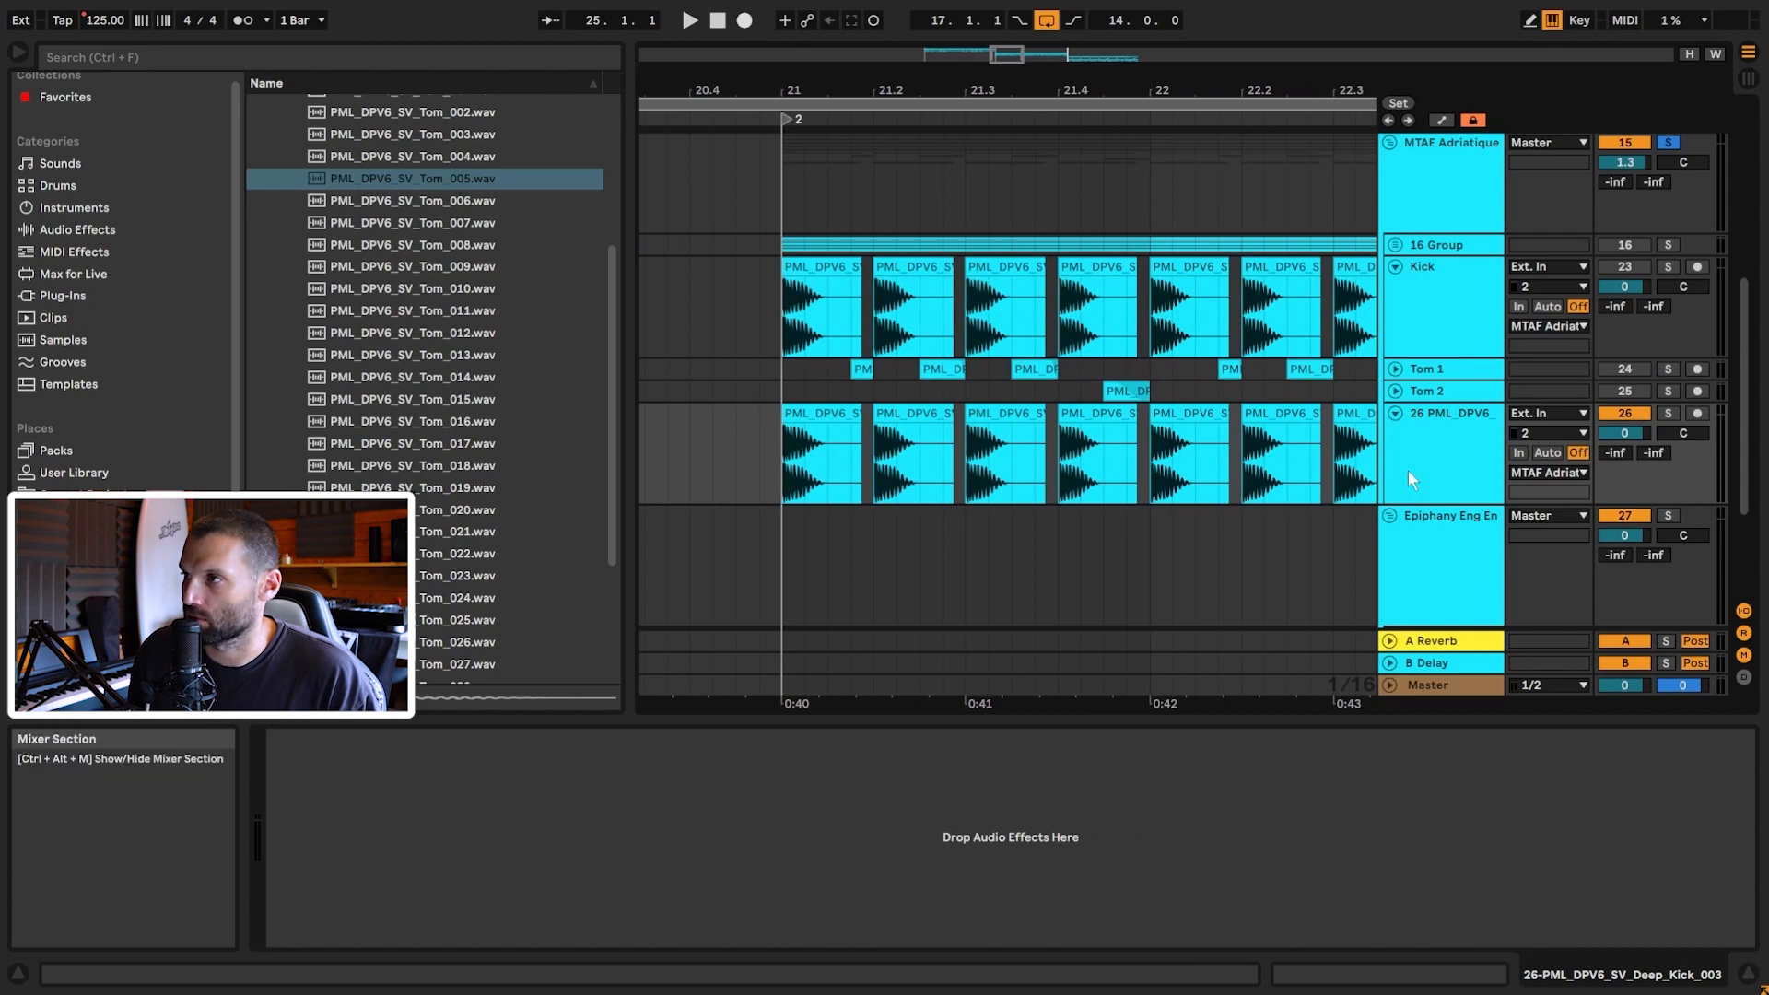
key("ctrl+t")
left_click(1396, 369)
mouse_move(1004, 55)
left_mouse_down()
mouse_move(1002, 83)
mouse_move(1005, 61)
left_mouse_up()
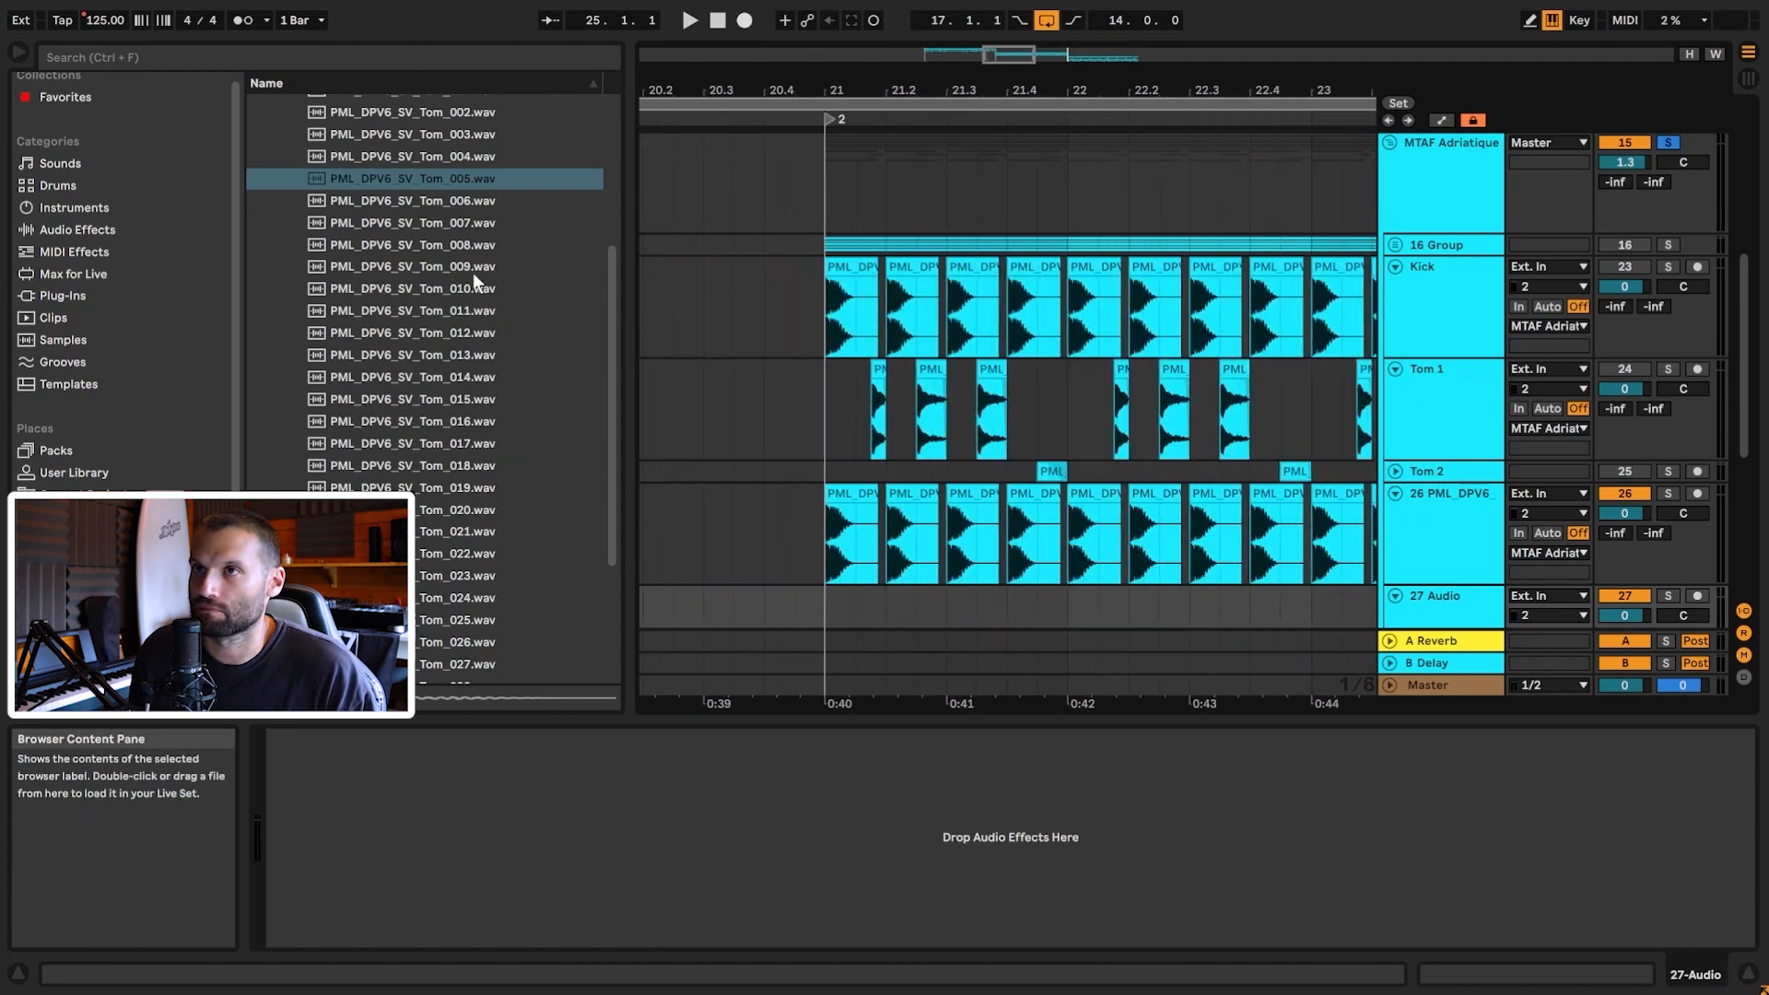
Step: Solo Tom 1, play from bar 21, and preview the Tom_009 sample
left_click(458, 266)
scroll(1009, 362, "down", 2)
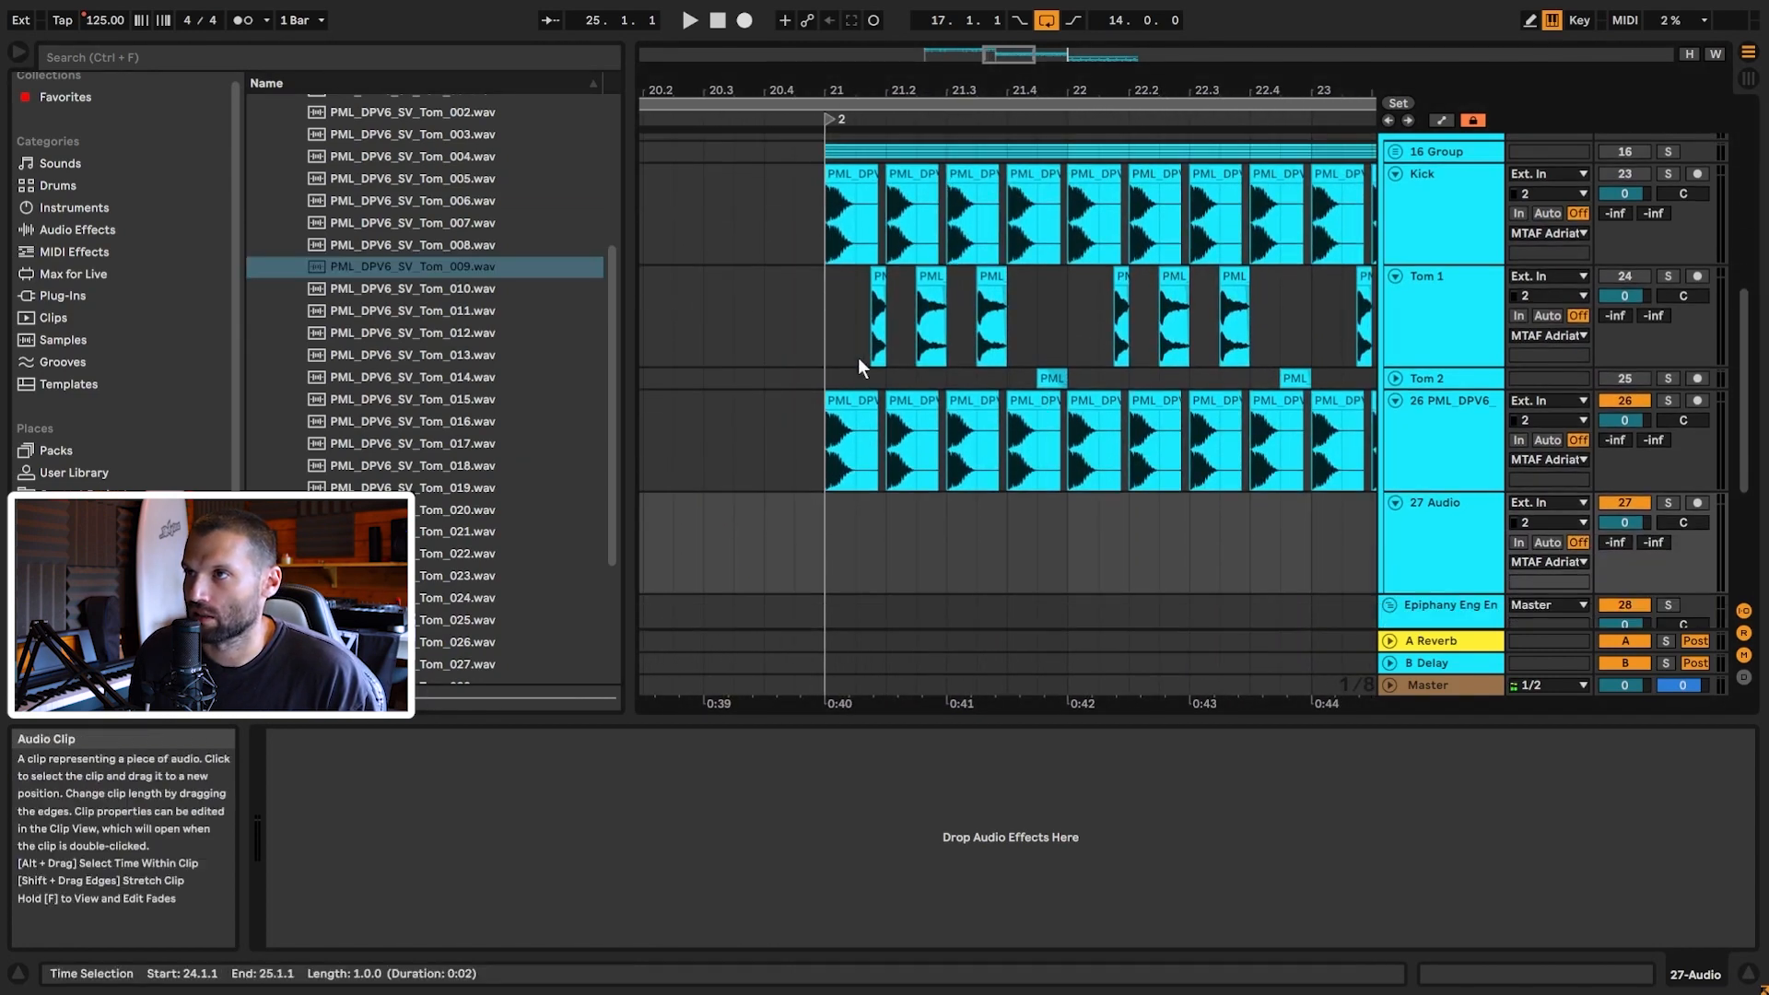
left_click(815, 308)
left_click(1668, 276)
key("space")
left_click(467, 265)
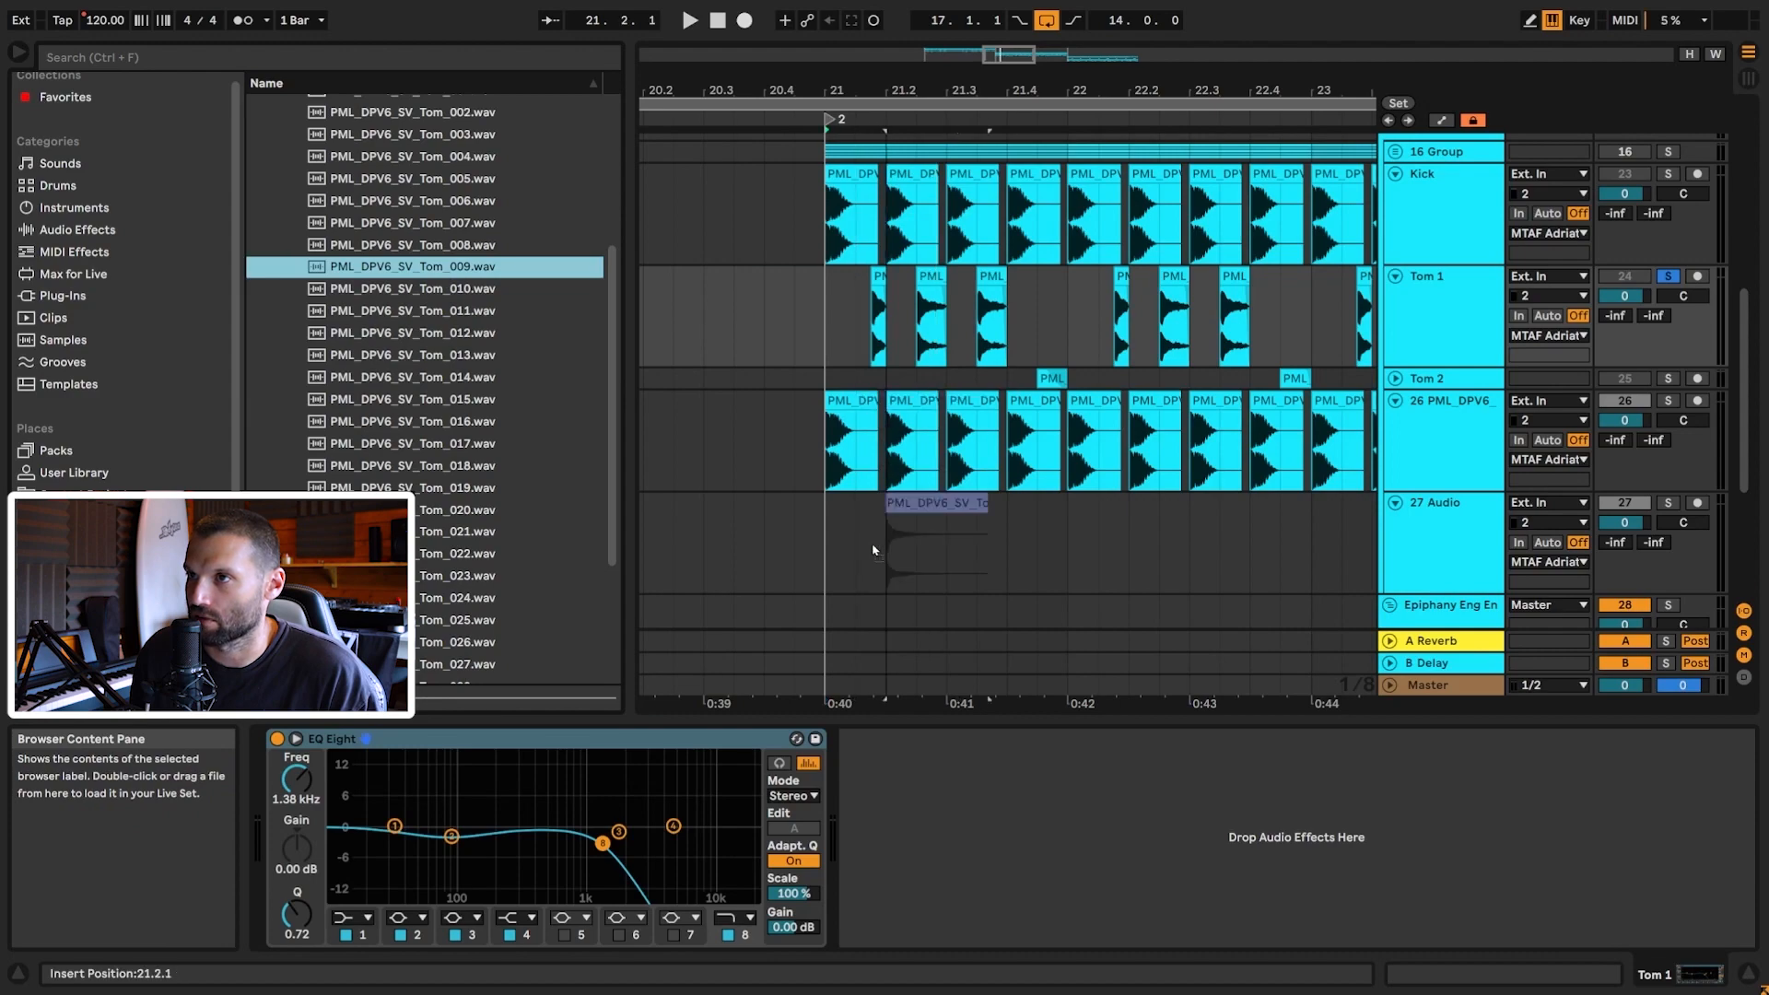
Step: Place Tom_009 on track 27 aligned with Tom 1 and pitch it down 14 semitones
left_click_drag(873, 550, 853, 550)
left_click_drag(998, 56, 999, 175)
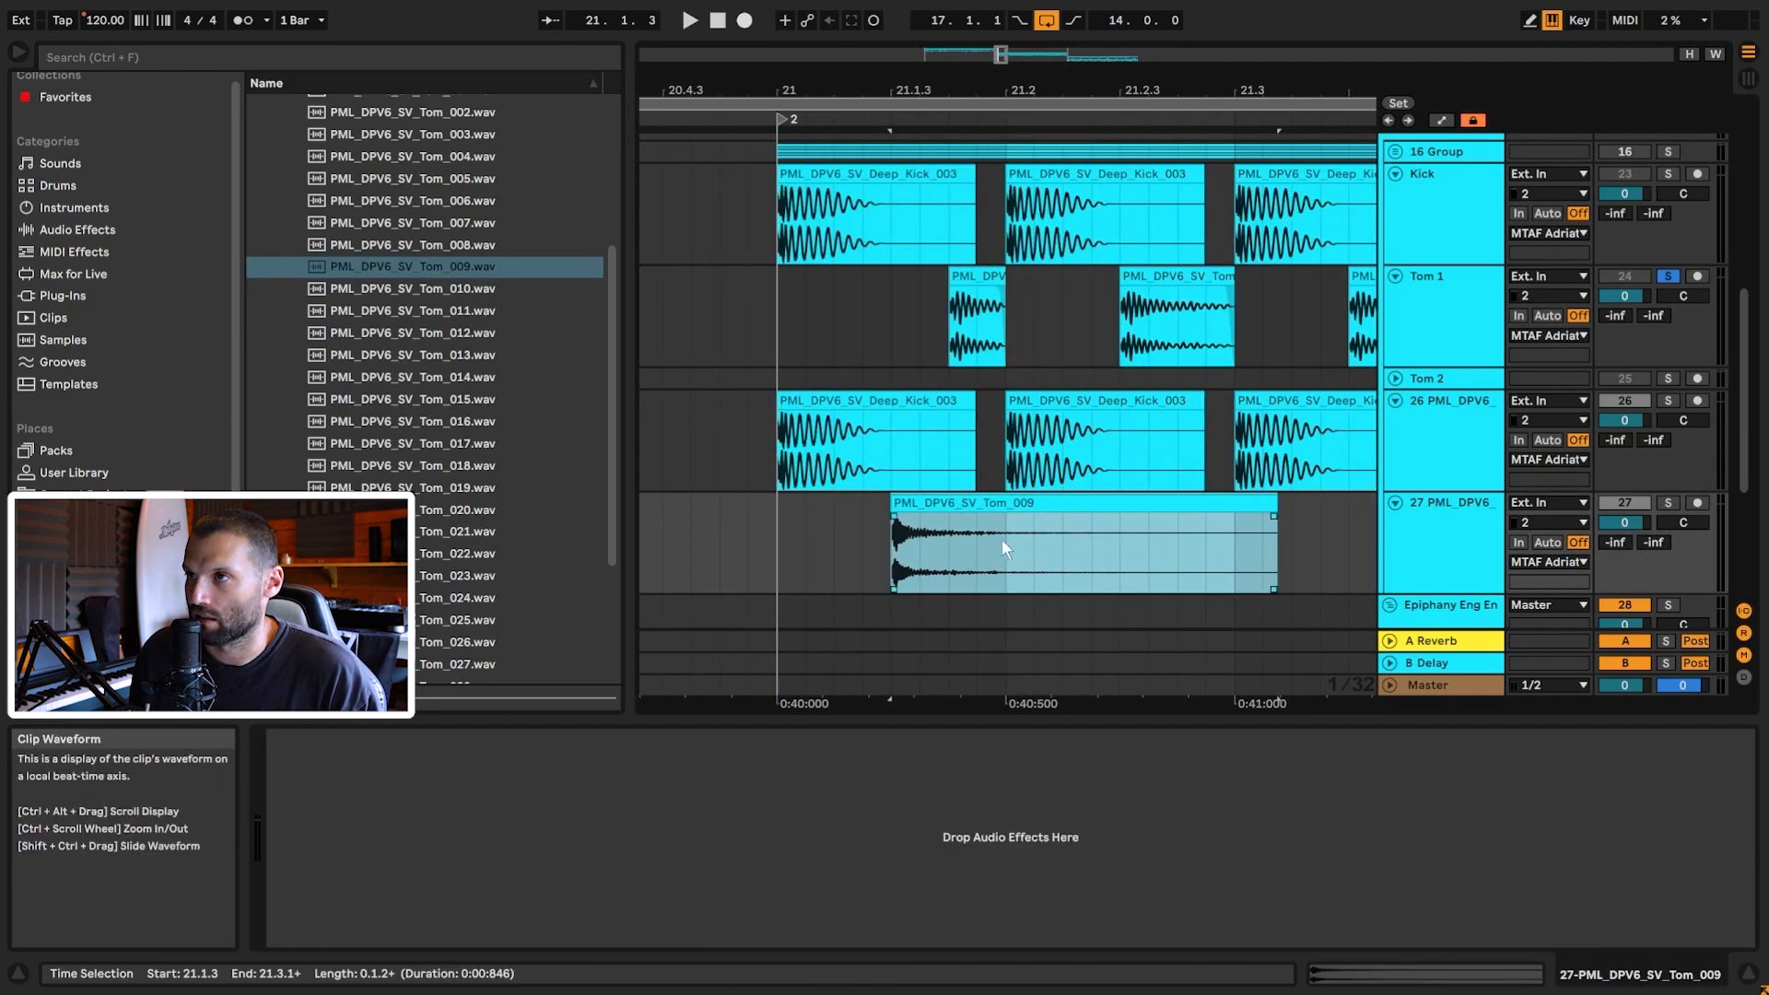
left_click_drag(977, 505, 1038, 504)
double_click(975, 276)
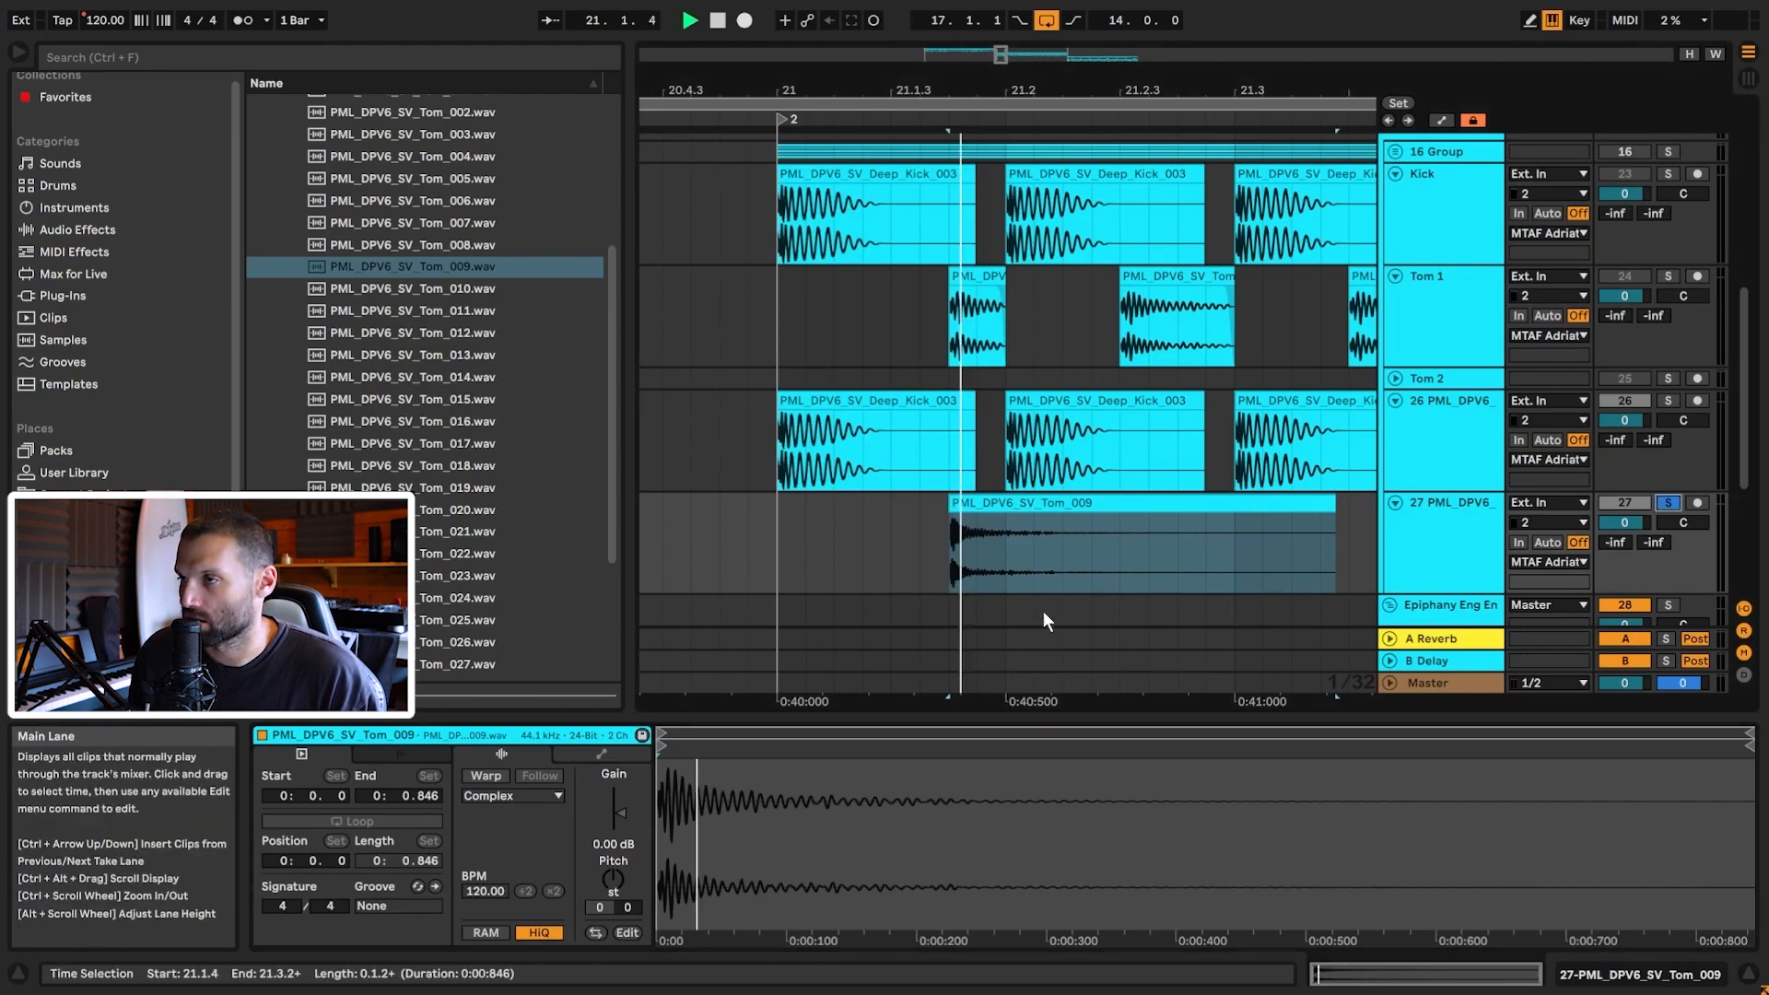
key("space")
key("space")
key("space")
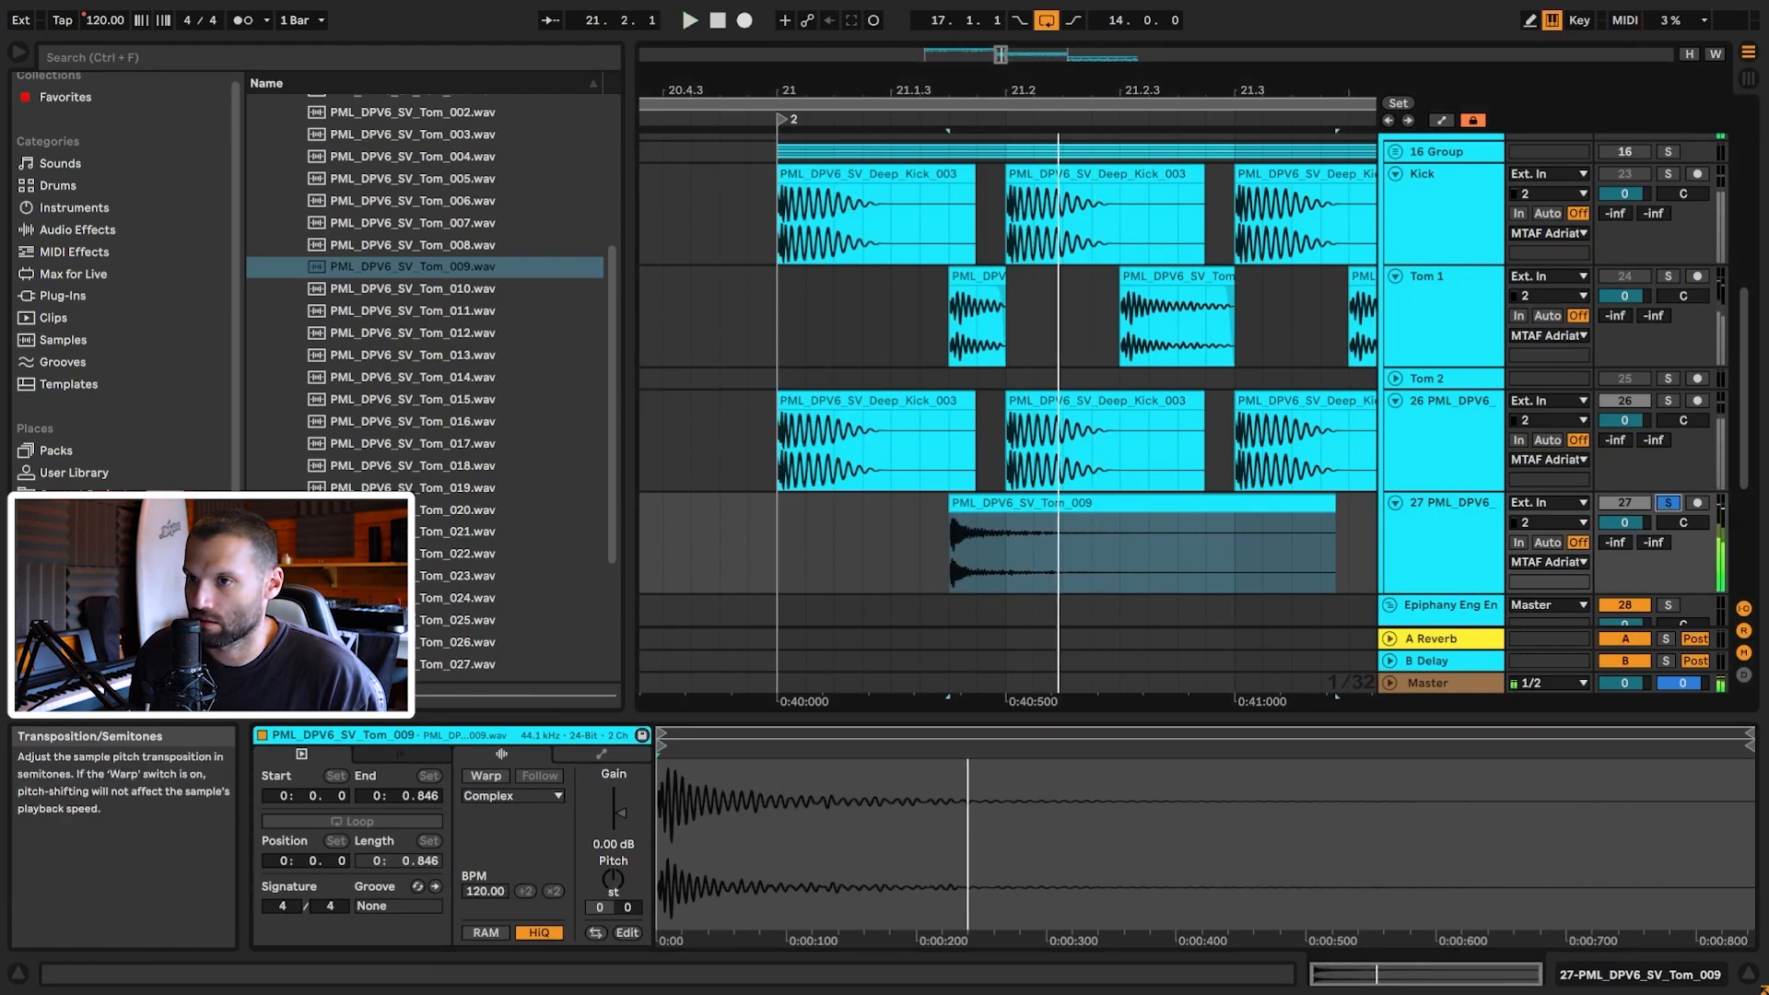
left_click_drag(615, 877, 615, 877)
key("space")
key("space")
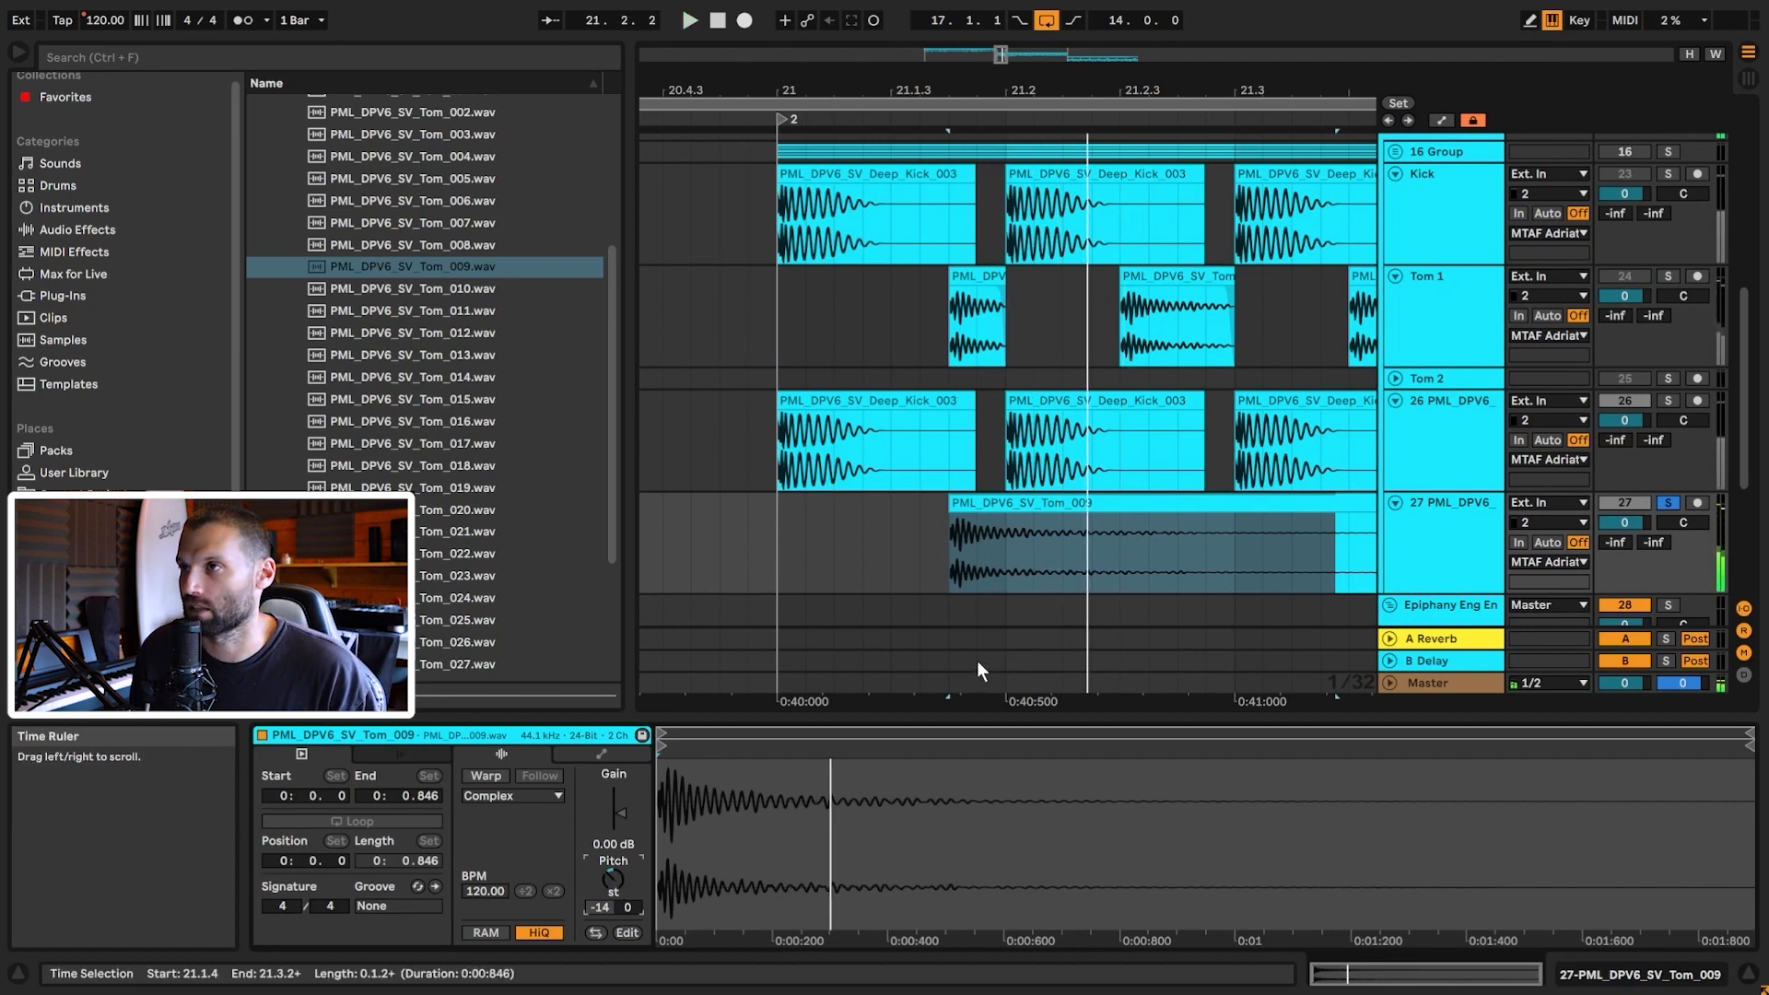
Step: Split the tom at 21.2.1, delete its tail, and replay from bar 21
left_click(1007, 567)
key("ctrl+e")
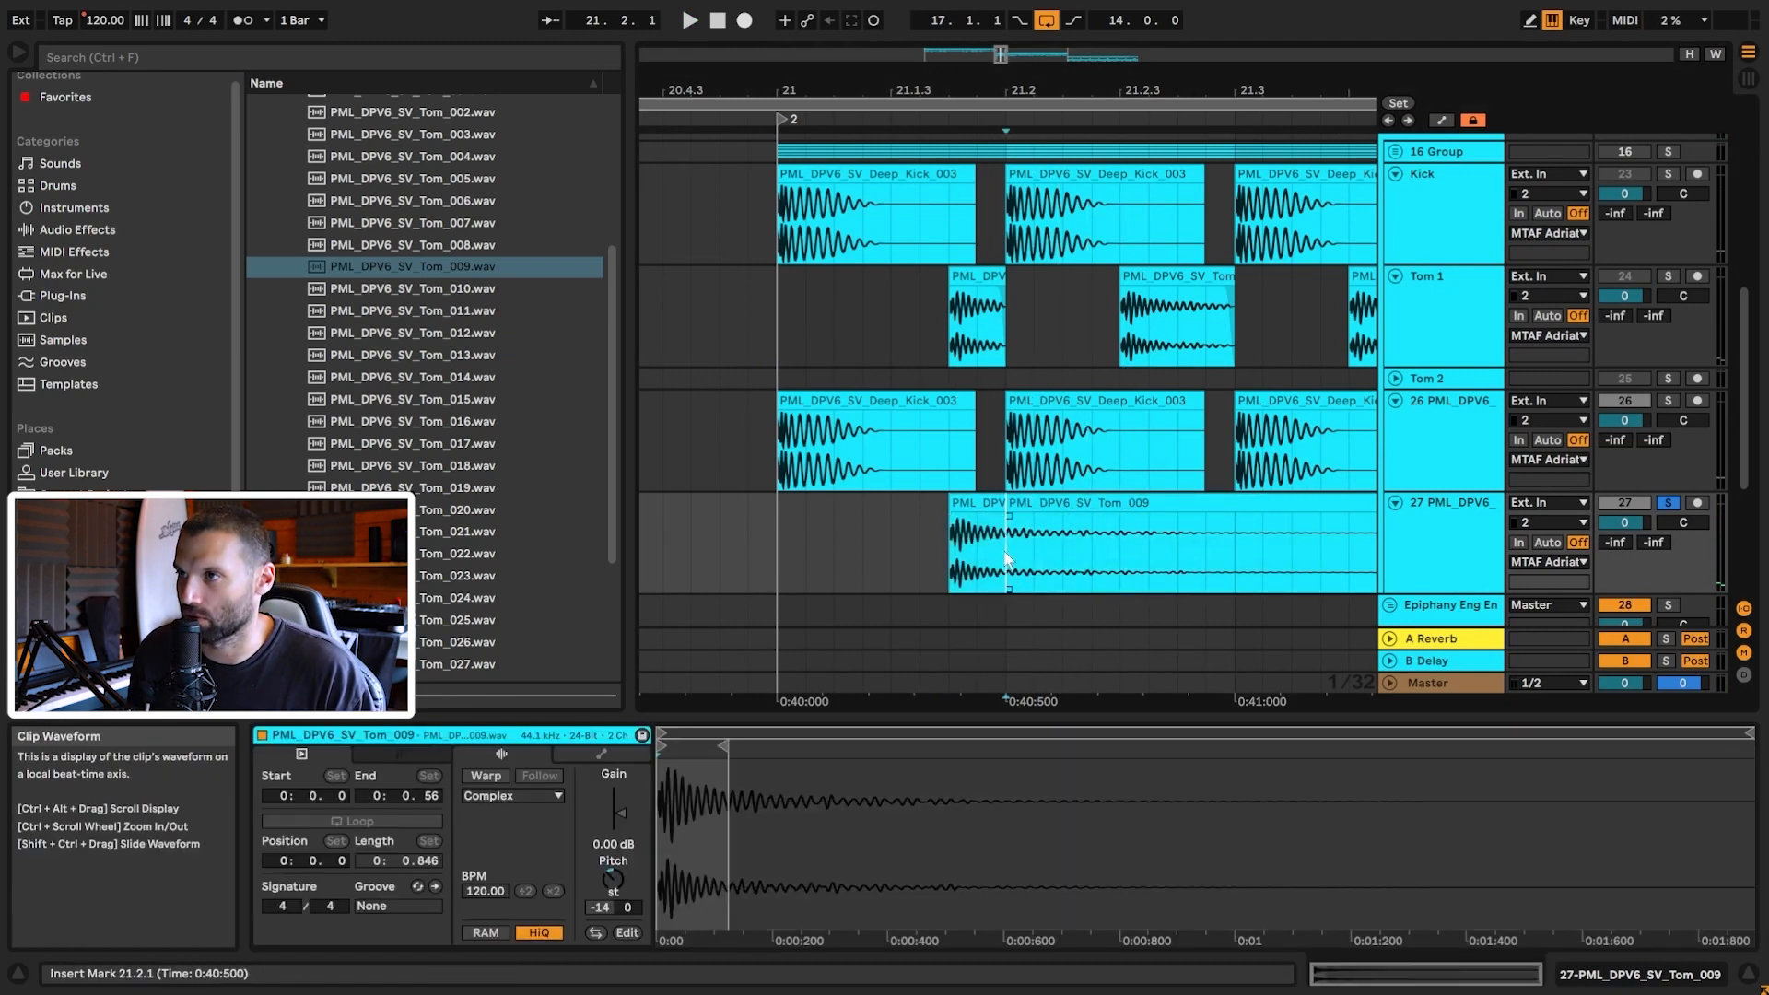
key("space")
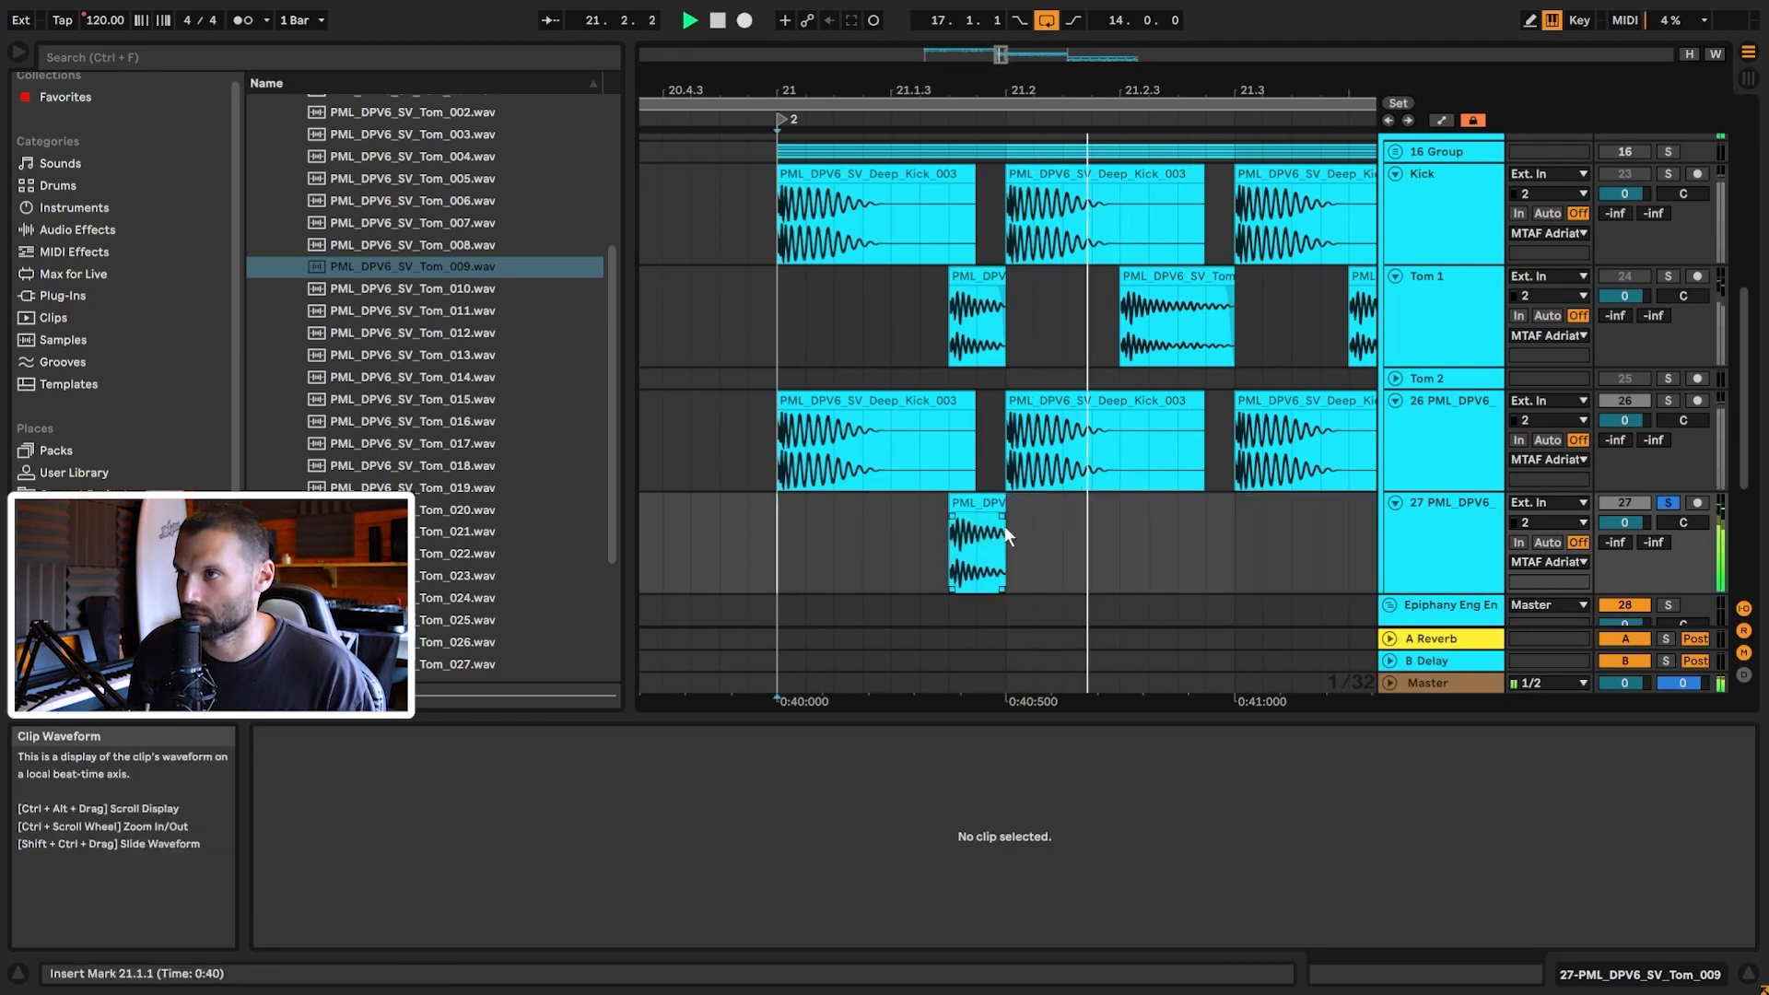
key("space")
left_click(1001, 518)
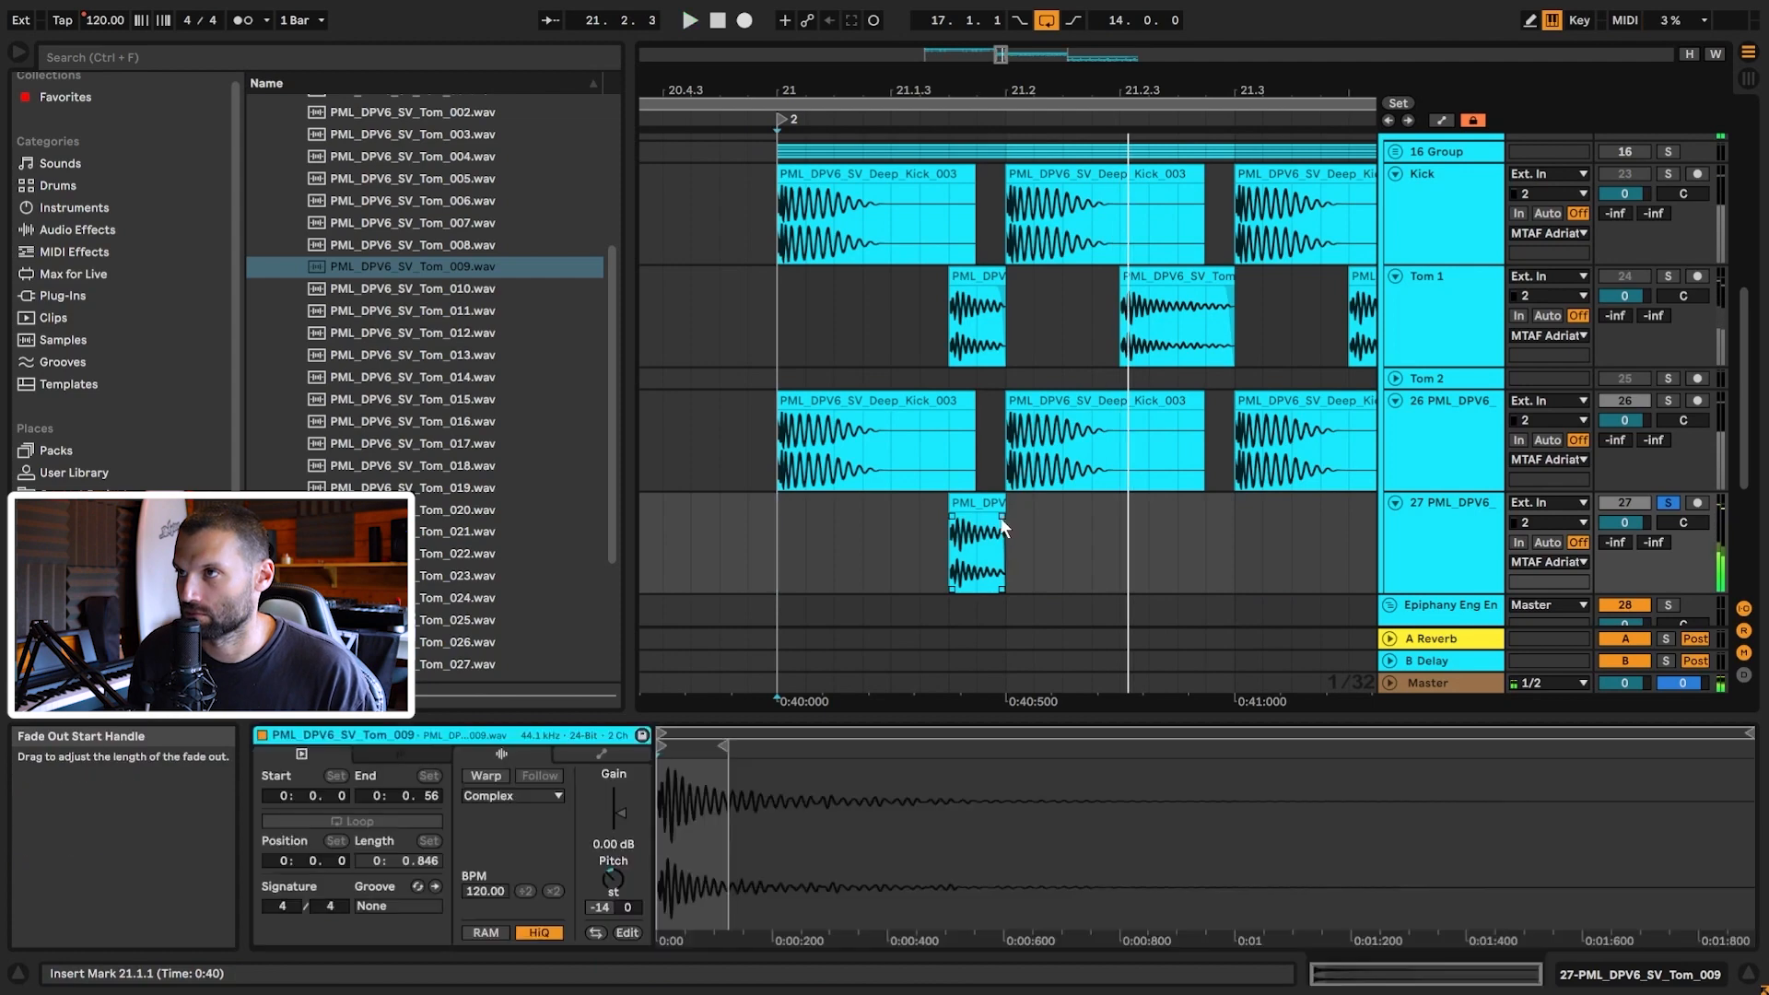
key("space")
Step: Copy the tom hit to 21.3.3 and repeat the tom pattern through bar 24
left_click_drag(975, 527, 1233, 509)
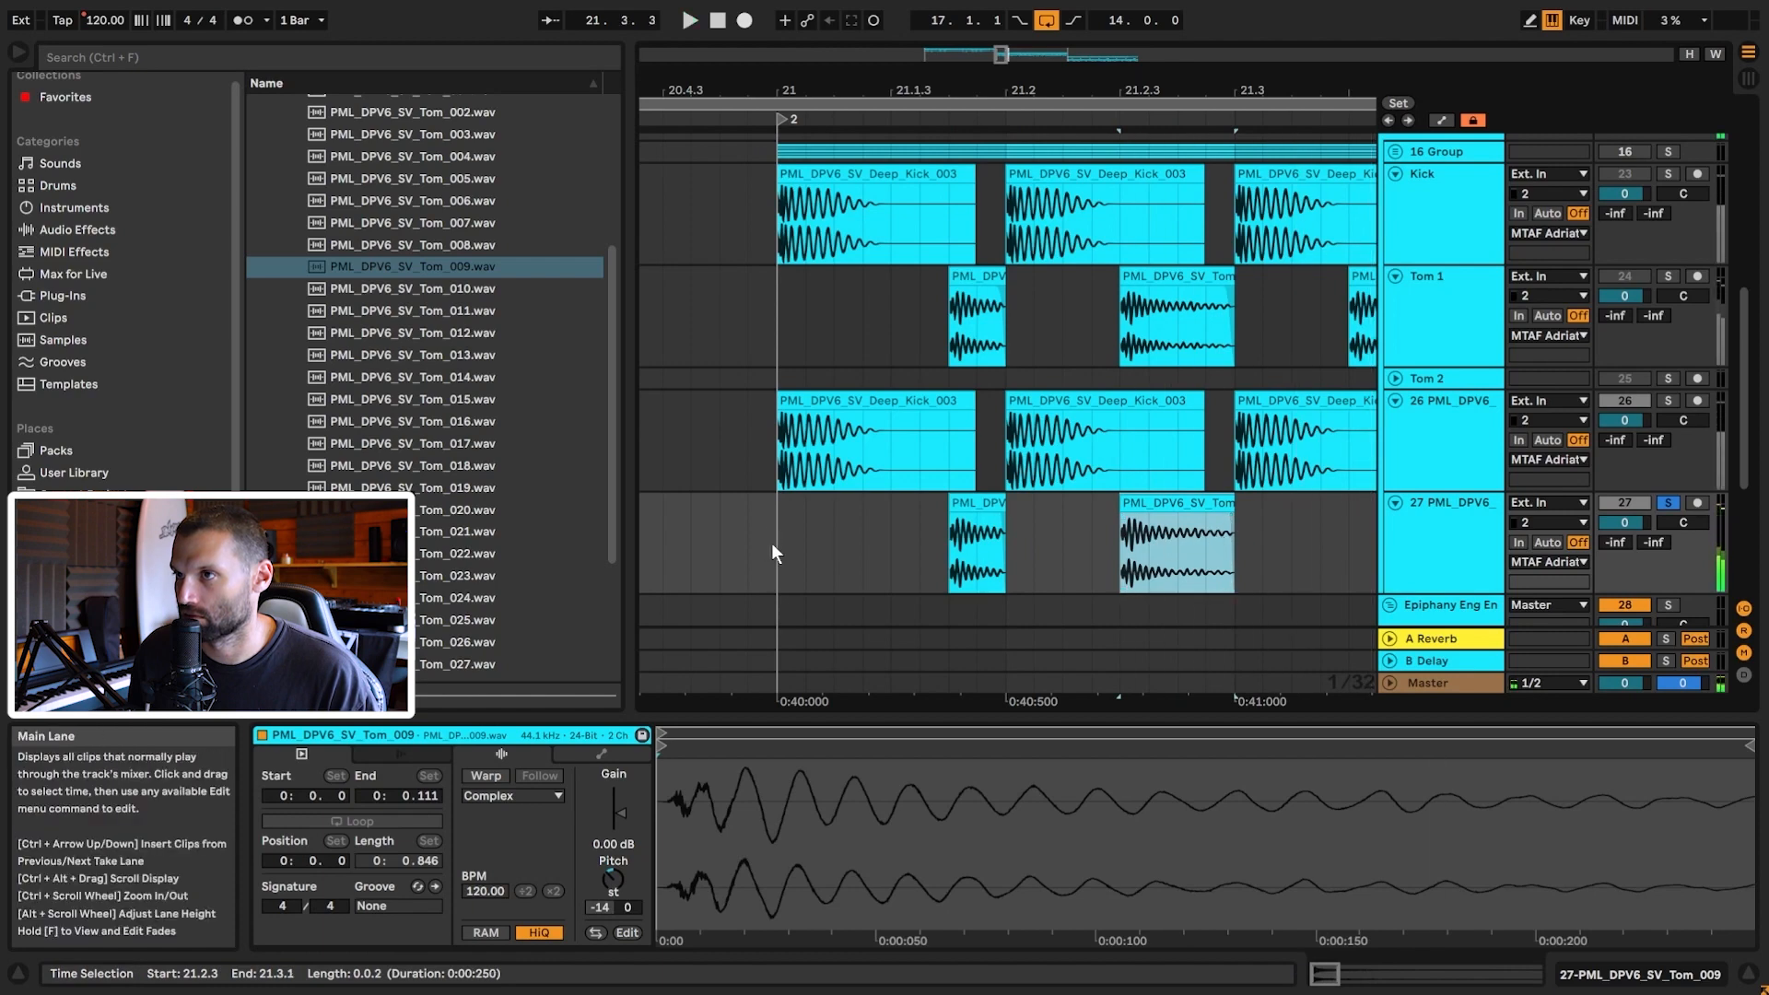
left_click(773, 545)
key("space")
left_click_drag(1000, 54, 1004, 37)
left_click(832, 504)
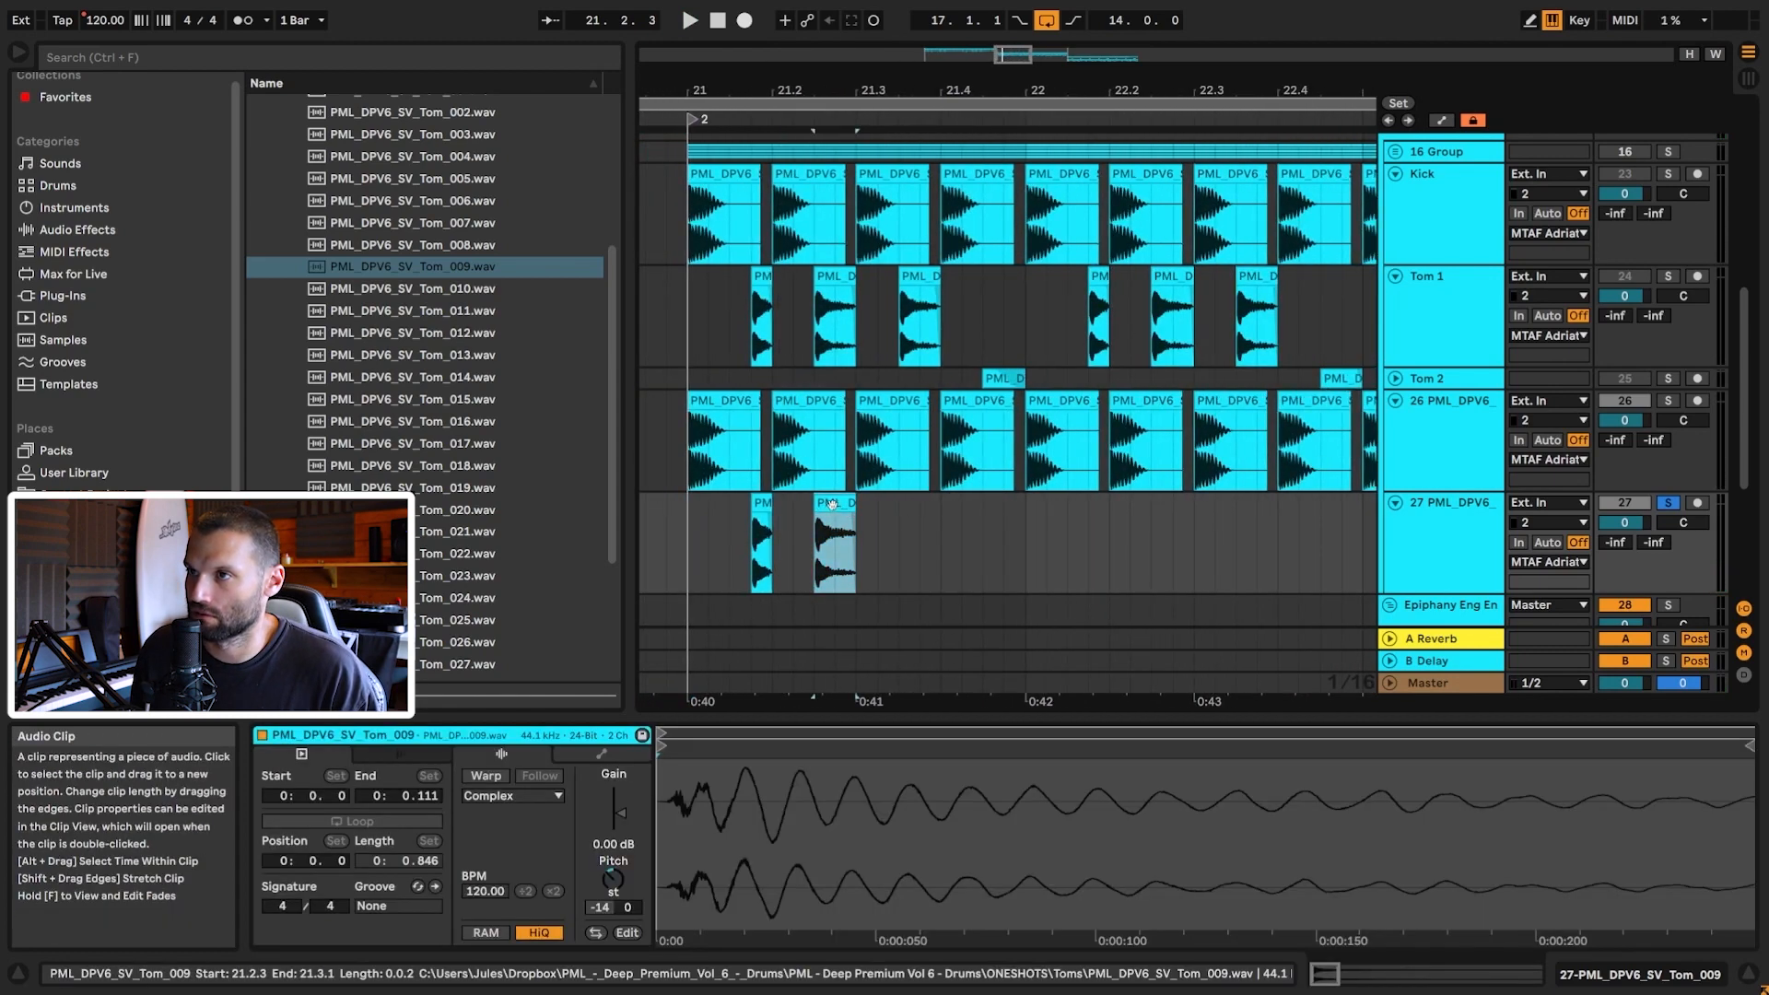
left_click_drag(832, 504, 921, 507)
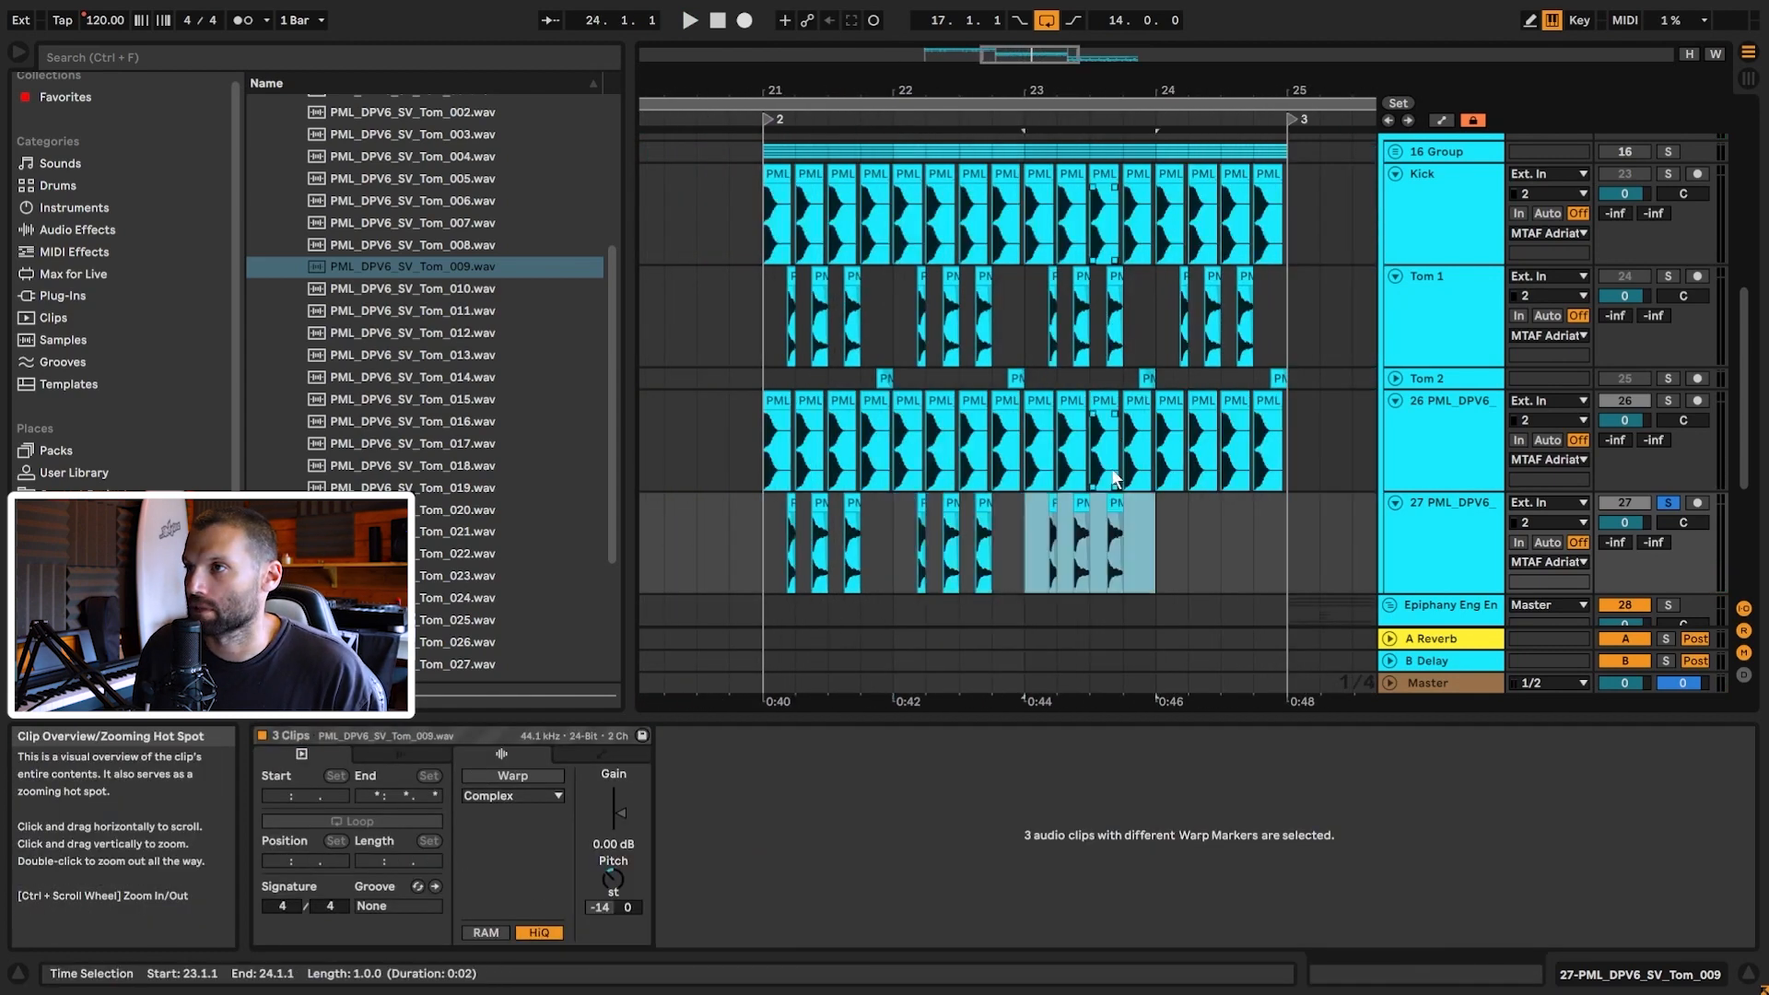
key("ctrl+d")
double_click(1441, 346)
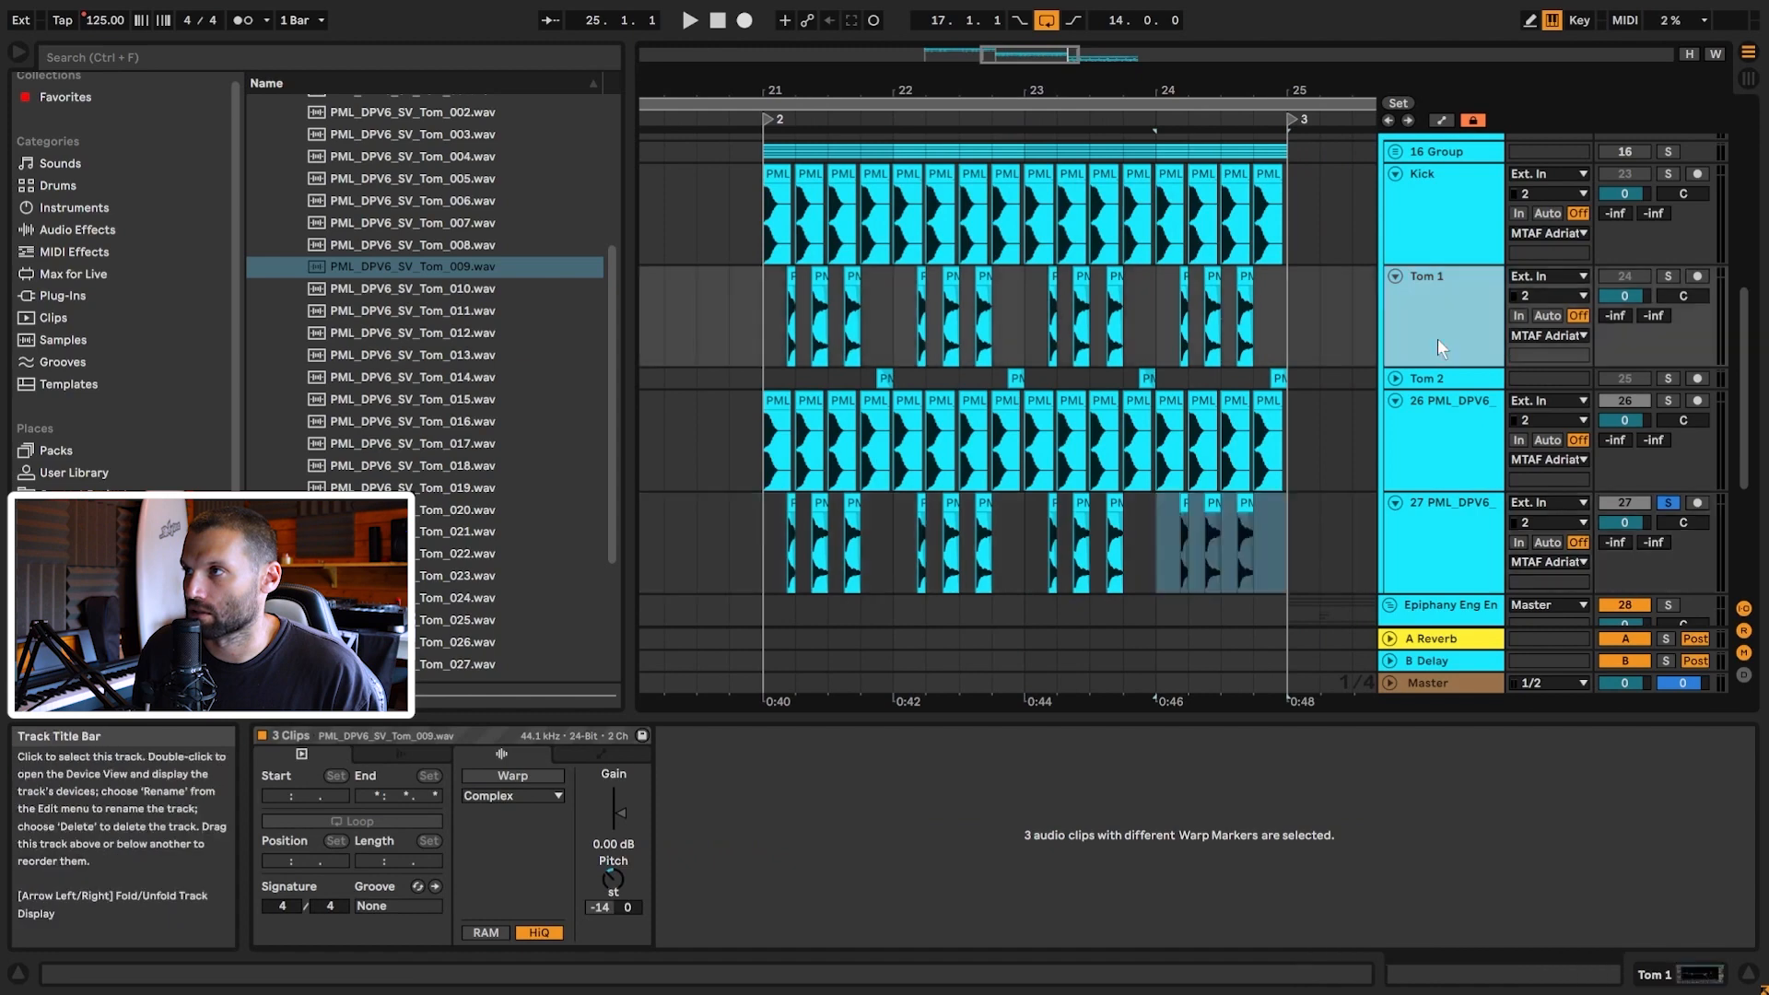
Step: Copy Tom 1's EQ Eight onto track 27 and A/B it during playback from bar 21
left_click_drag(365, 739, 588, 822)
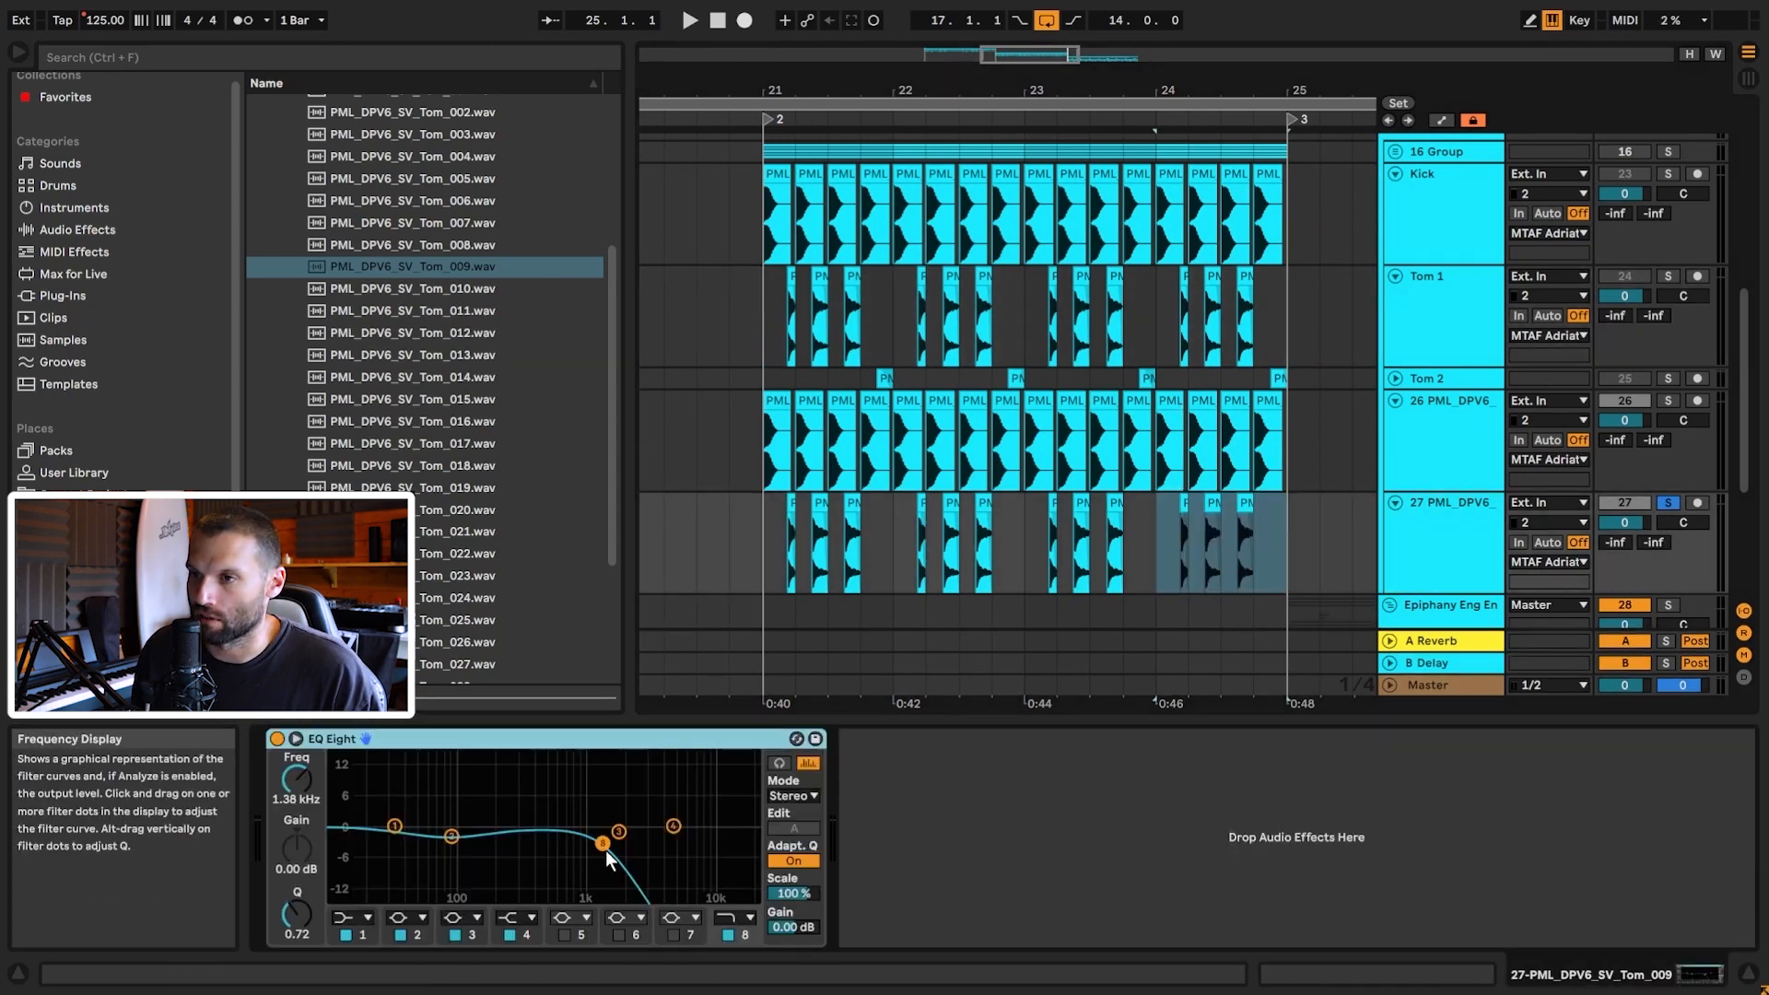
left_click(724, 936)
left_click(726, 934)
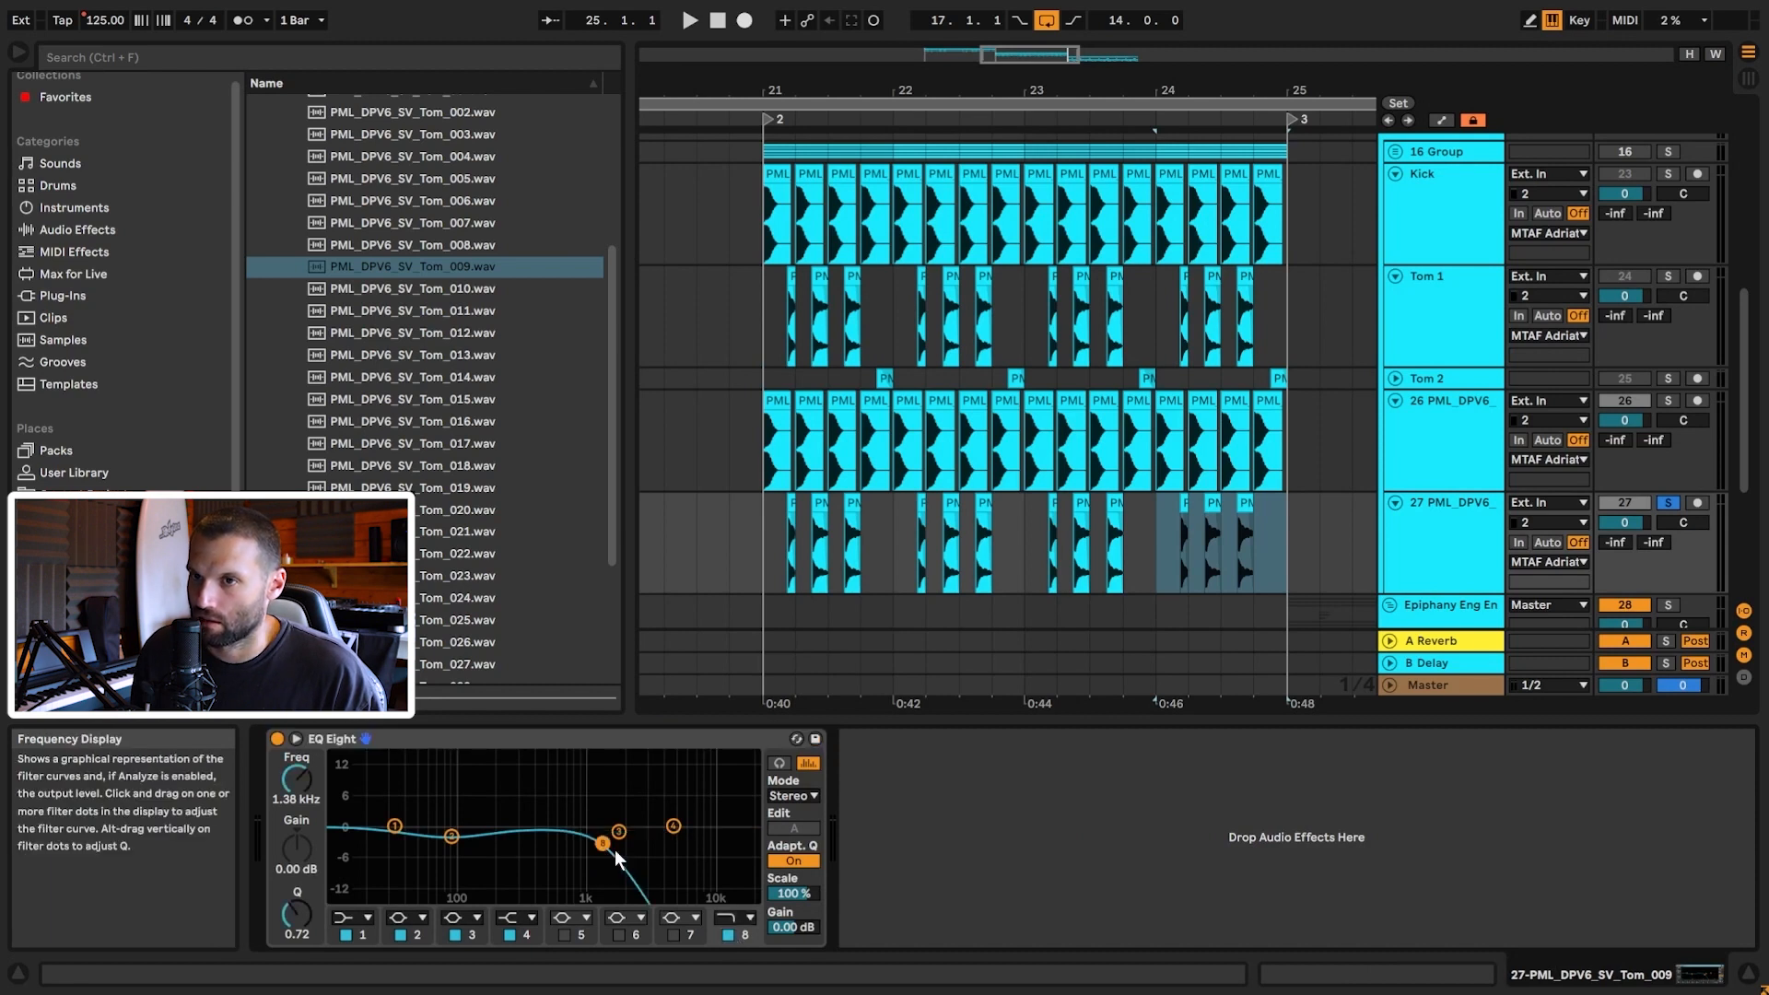
left_click(763, 546)
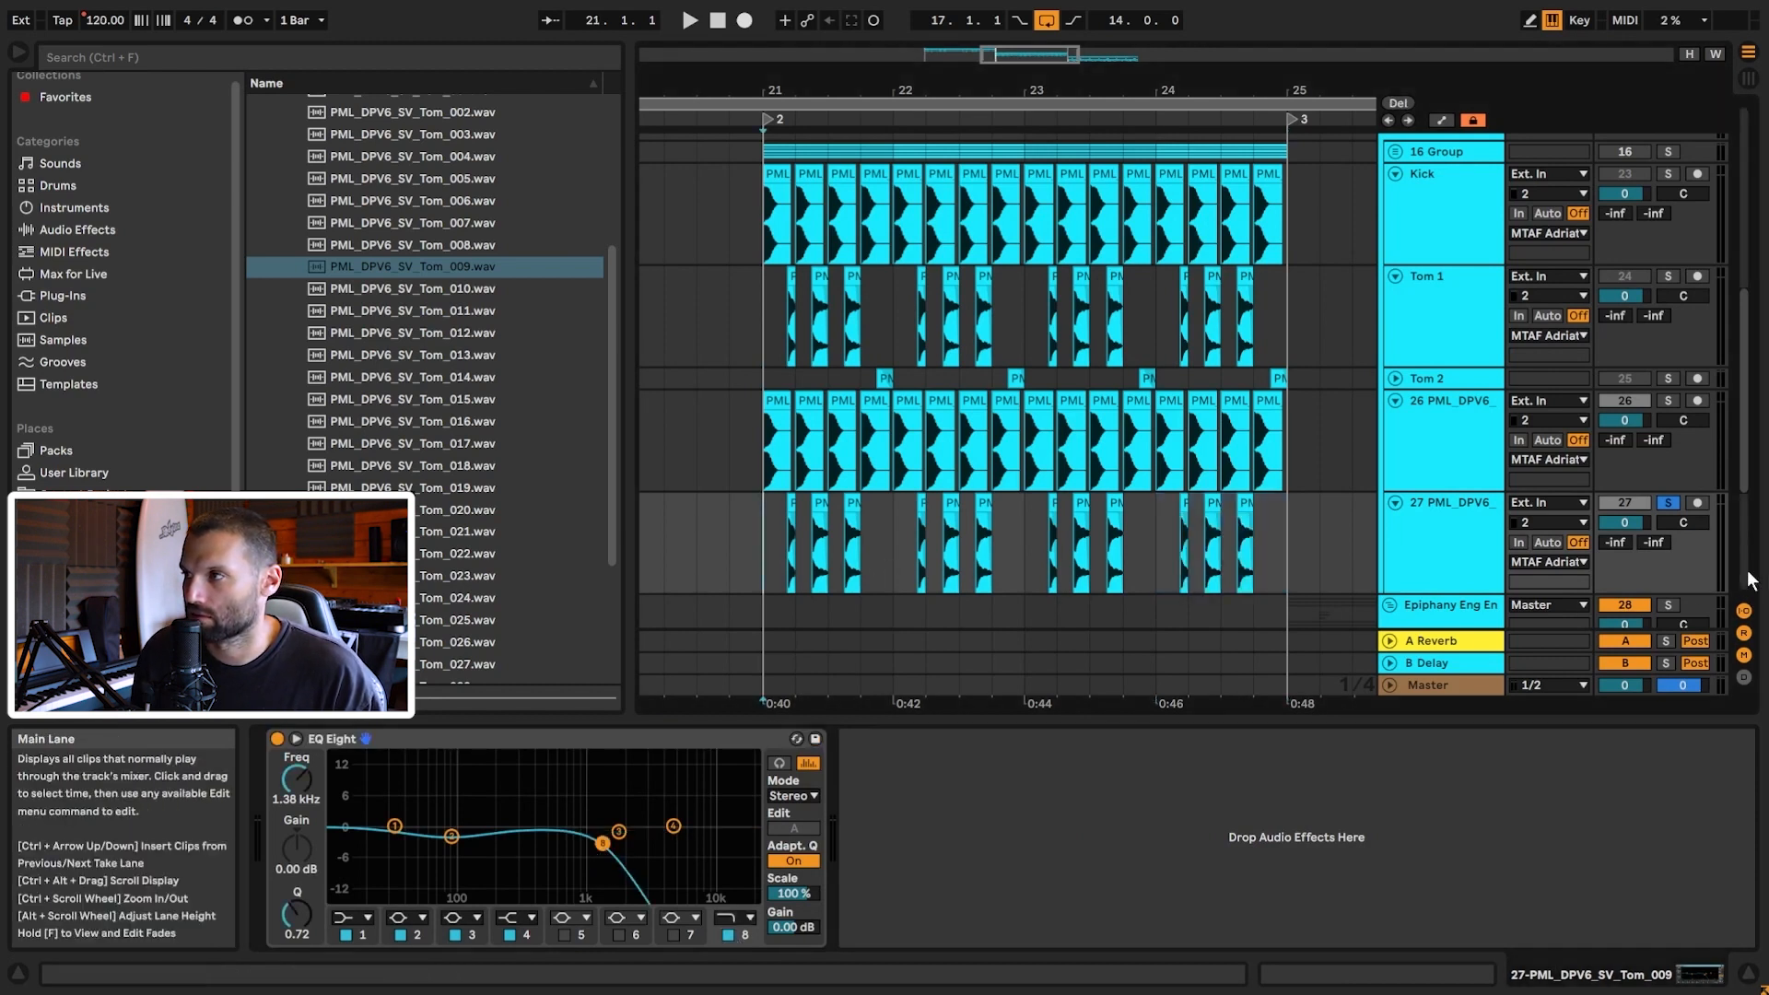
key("space")
left_click(277, 738)
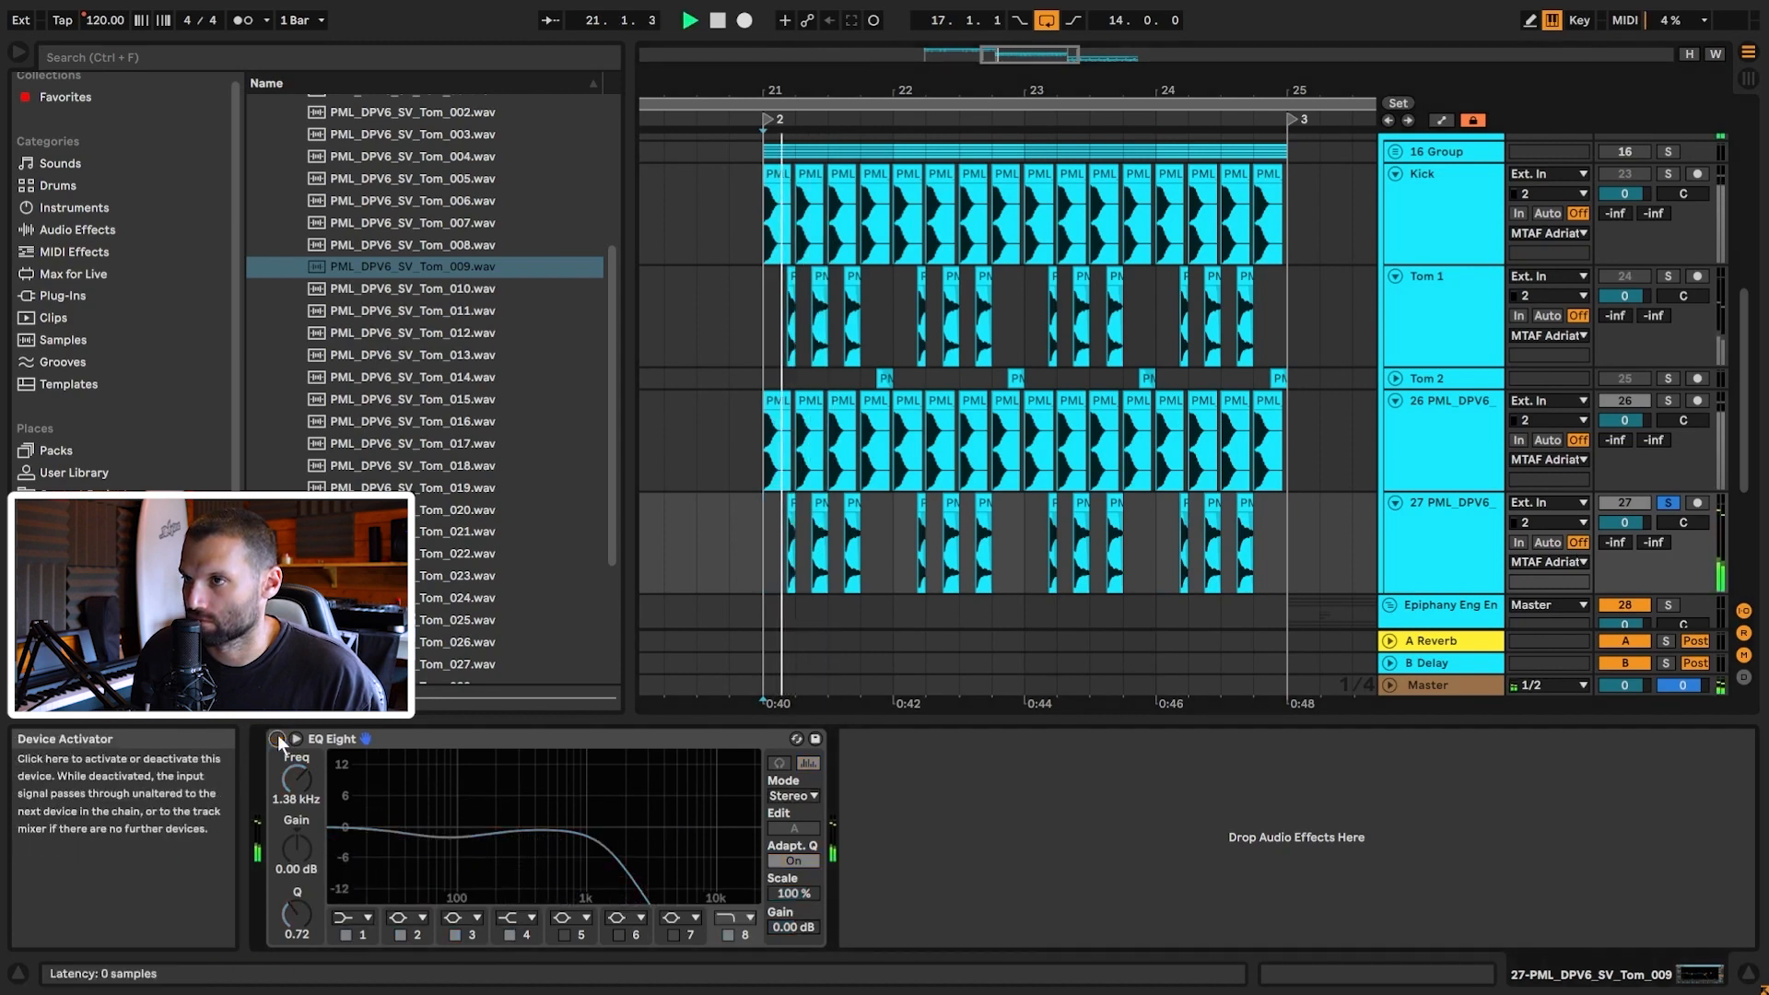
left_click(278, 739)
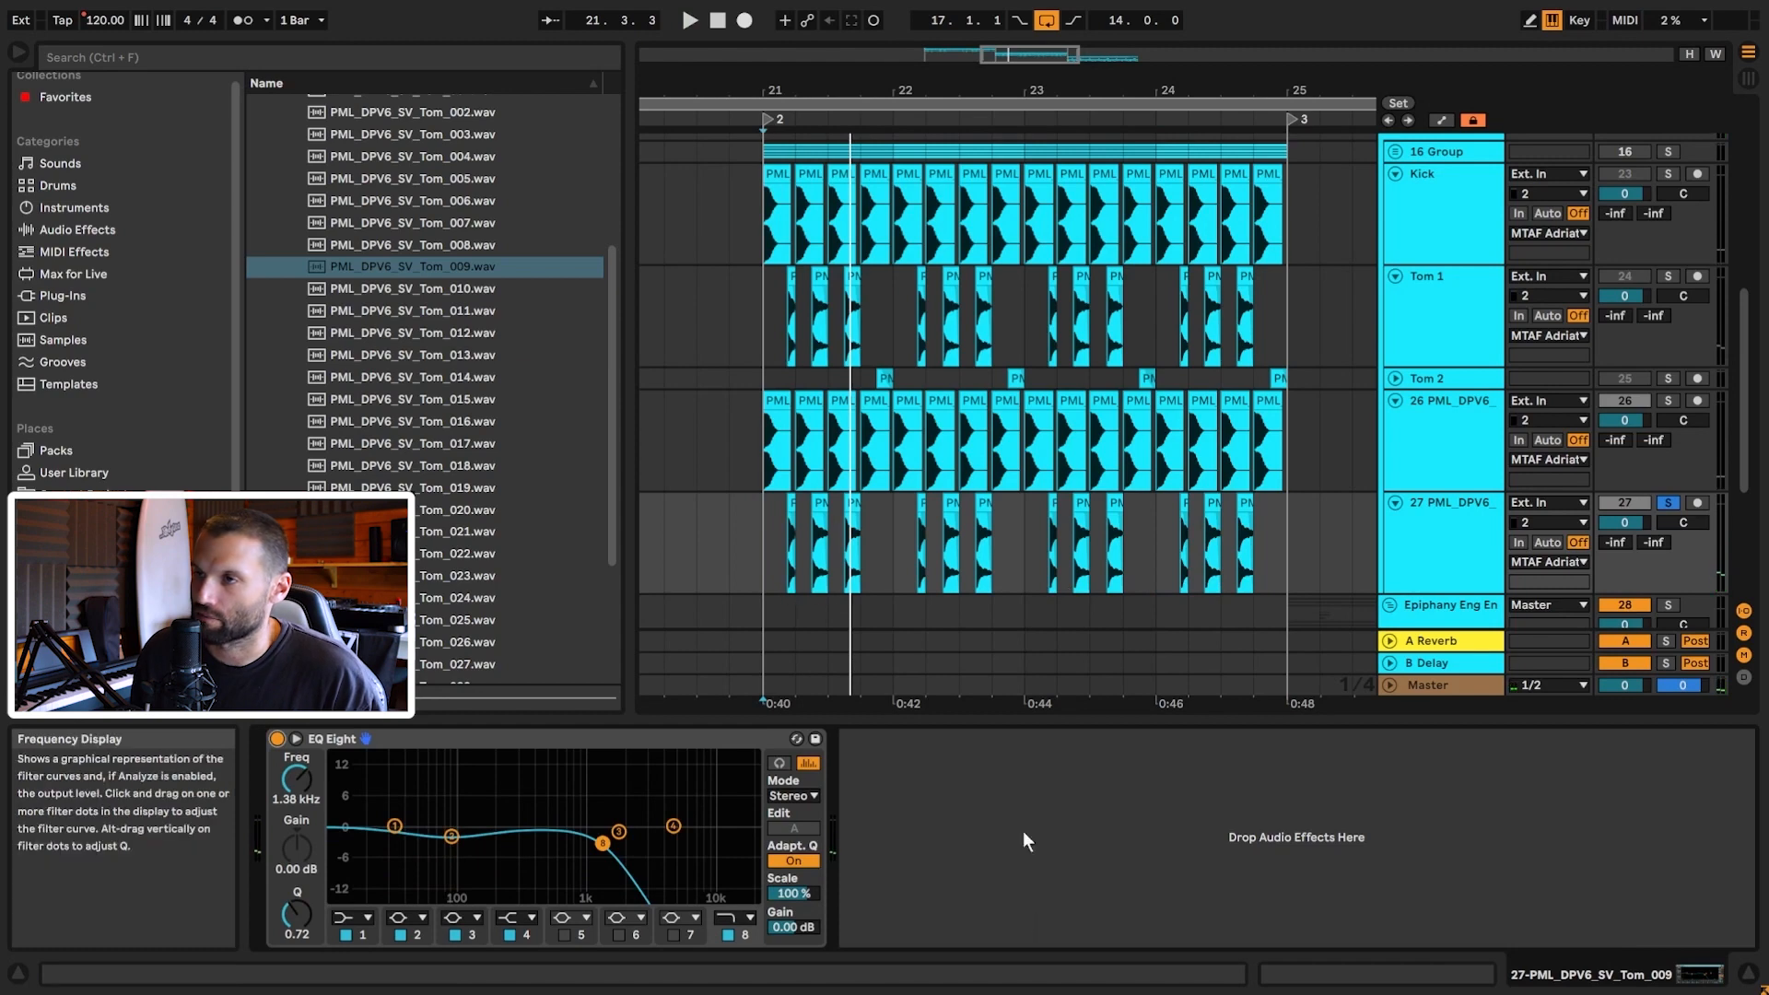
Step: Solo the new kick track 26 and play it back
left_click(1668, 399)
key("space")
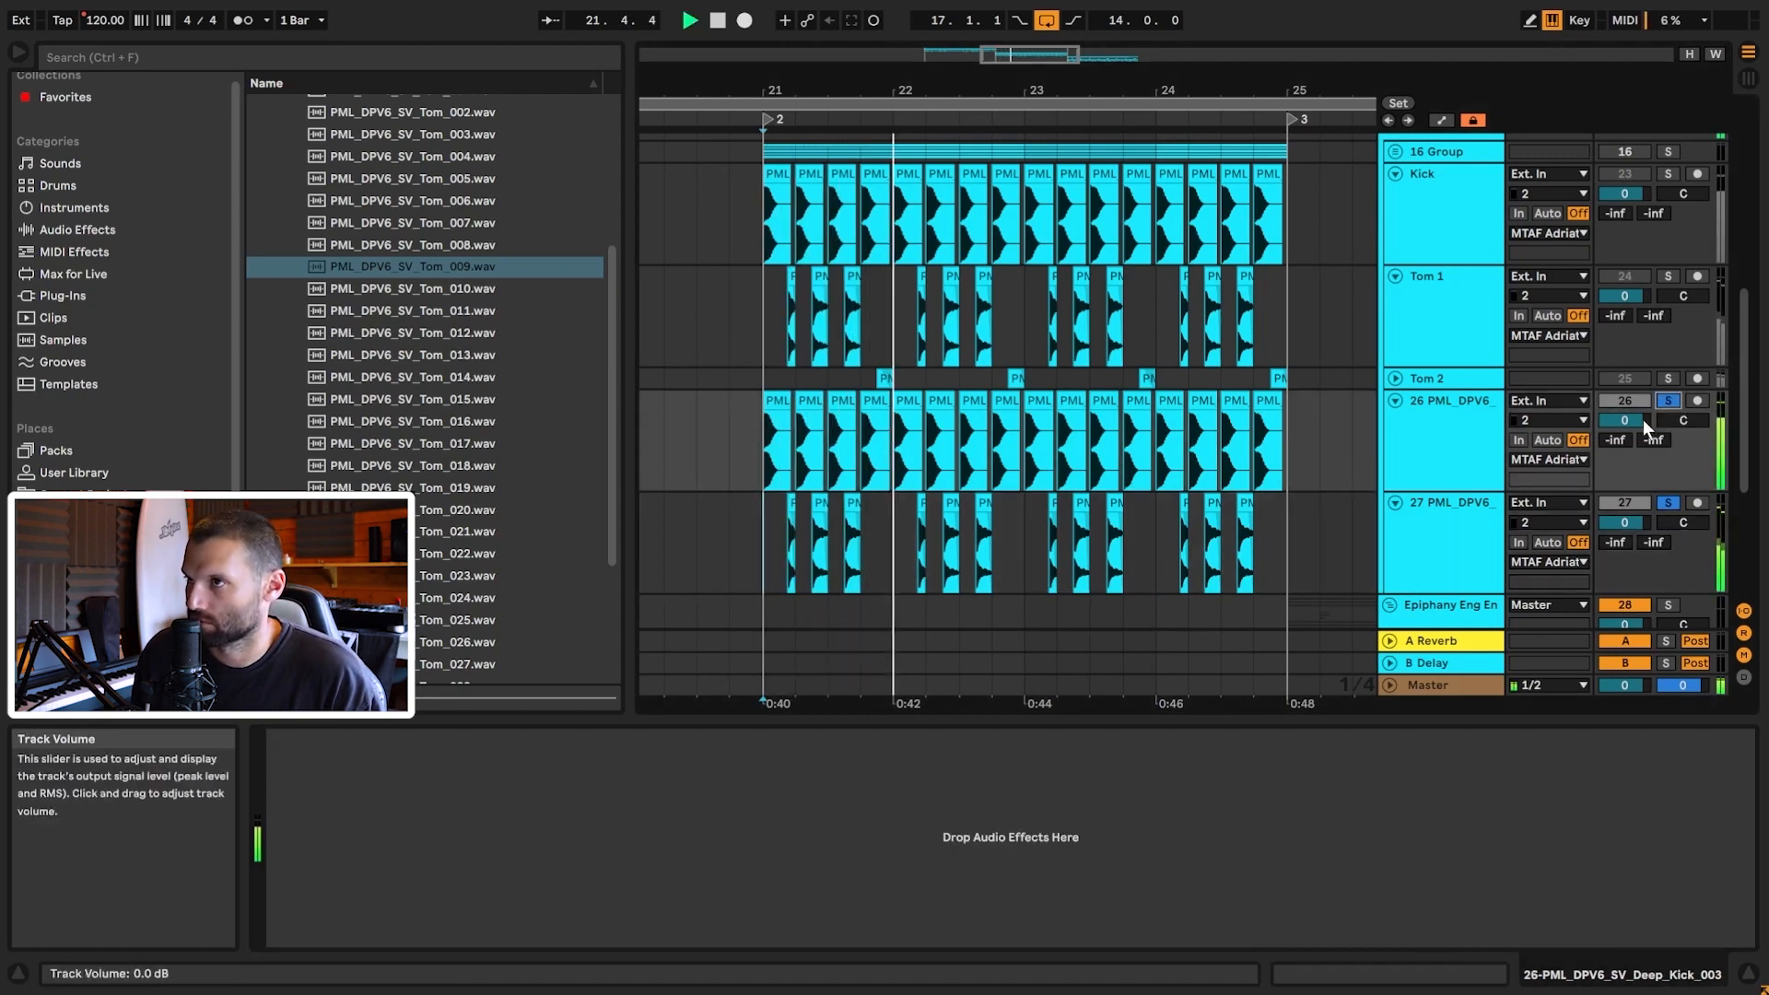
key("space")
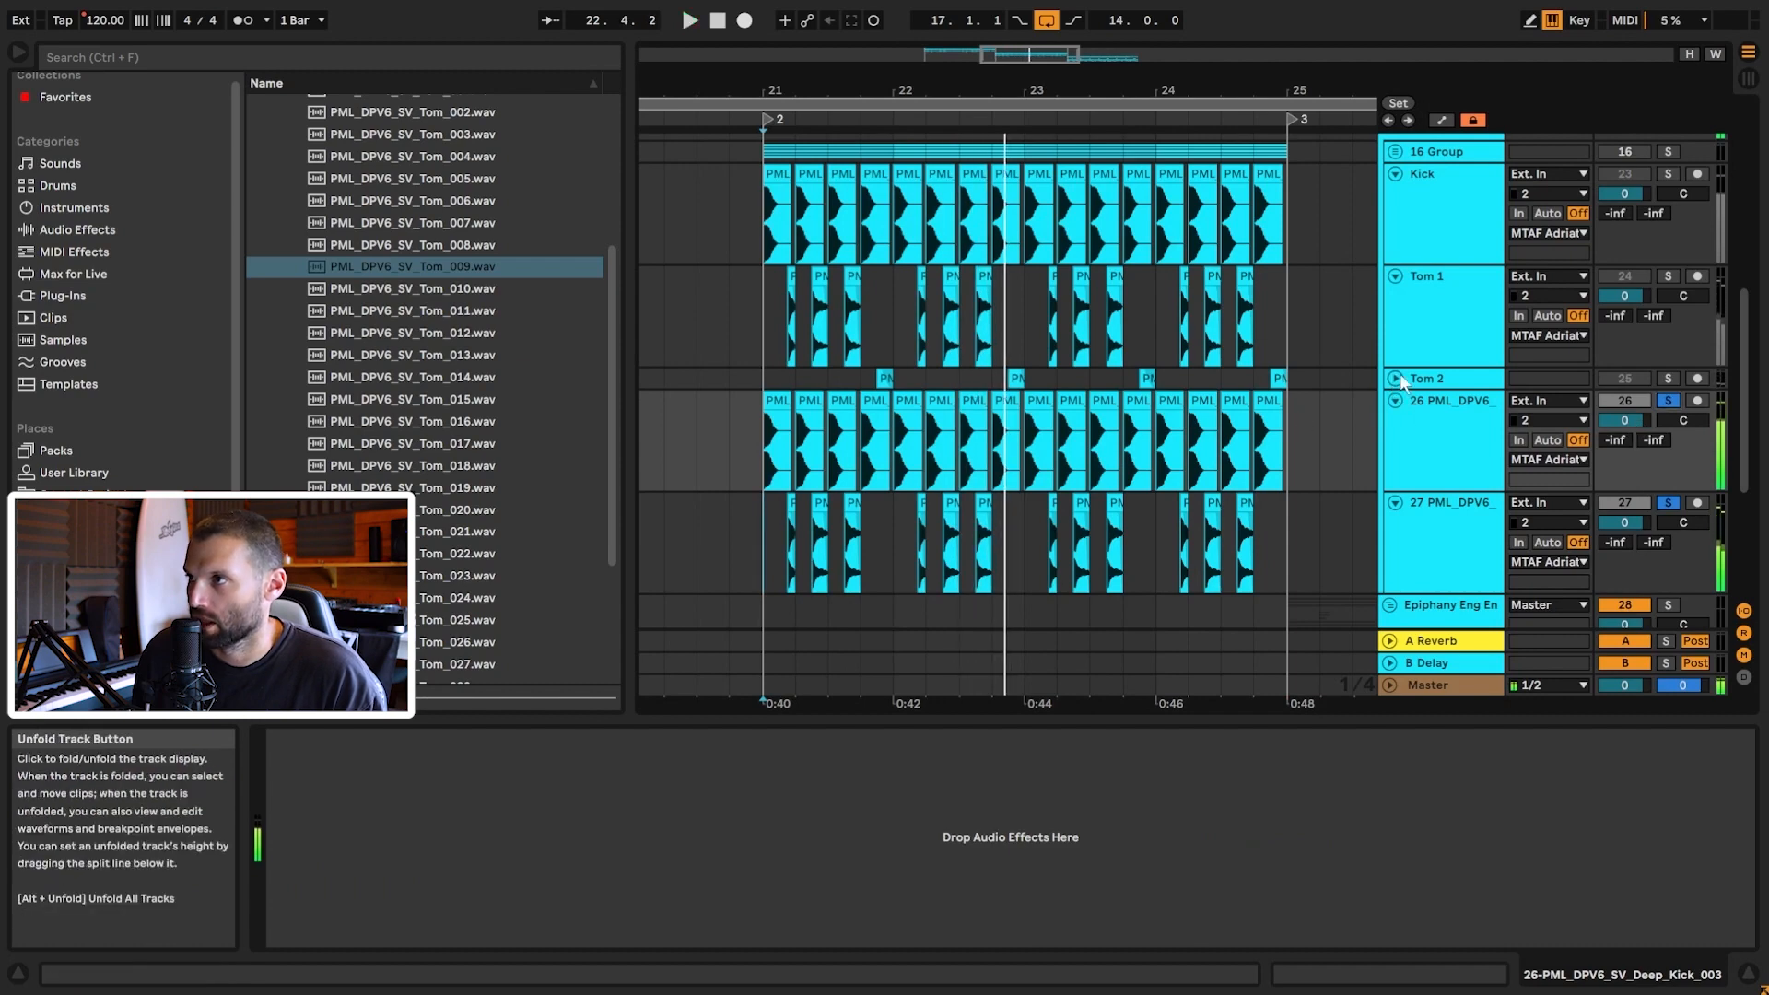
Step: Unfold Tom 2, inspect its hits at 21.4.3 and 22.4.3, and select bar 21
left_click(1396, 378)
left_click(878, 412)
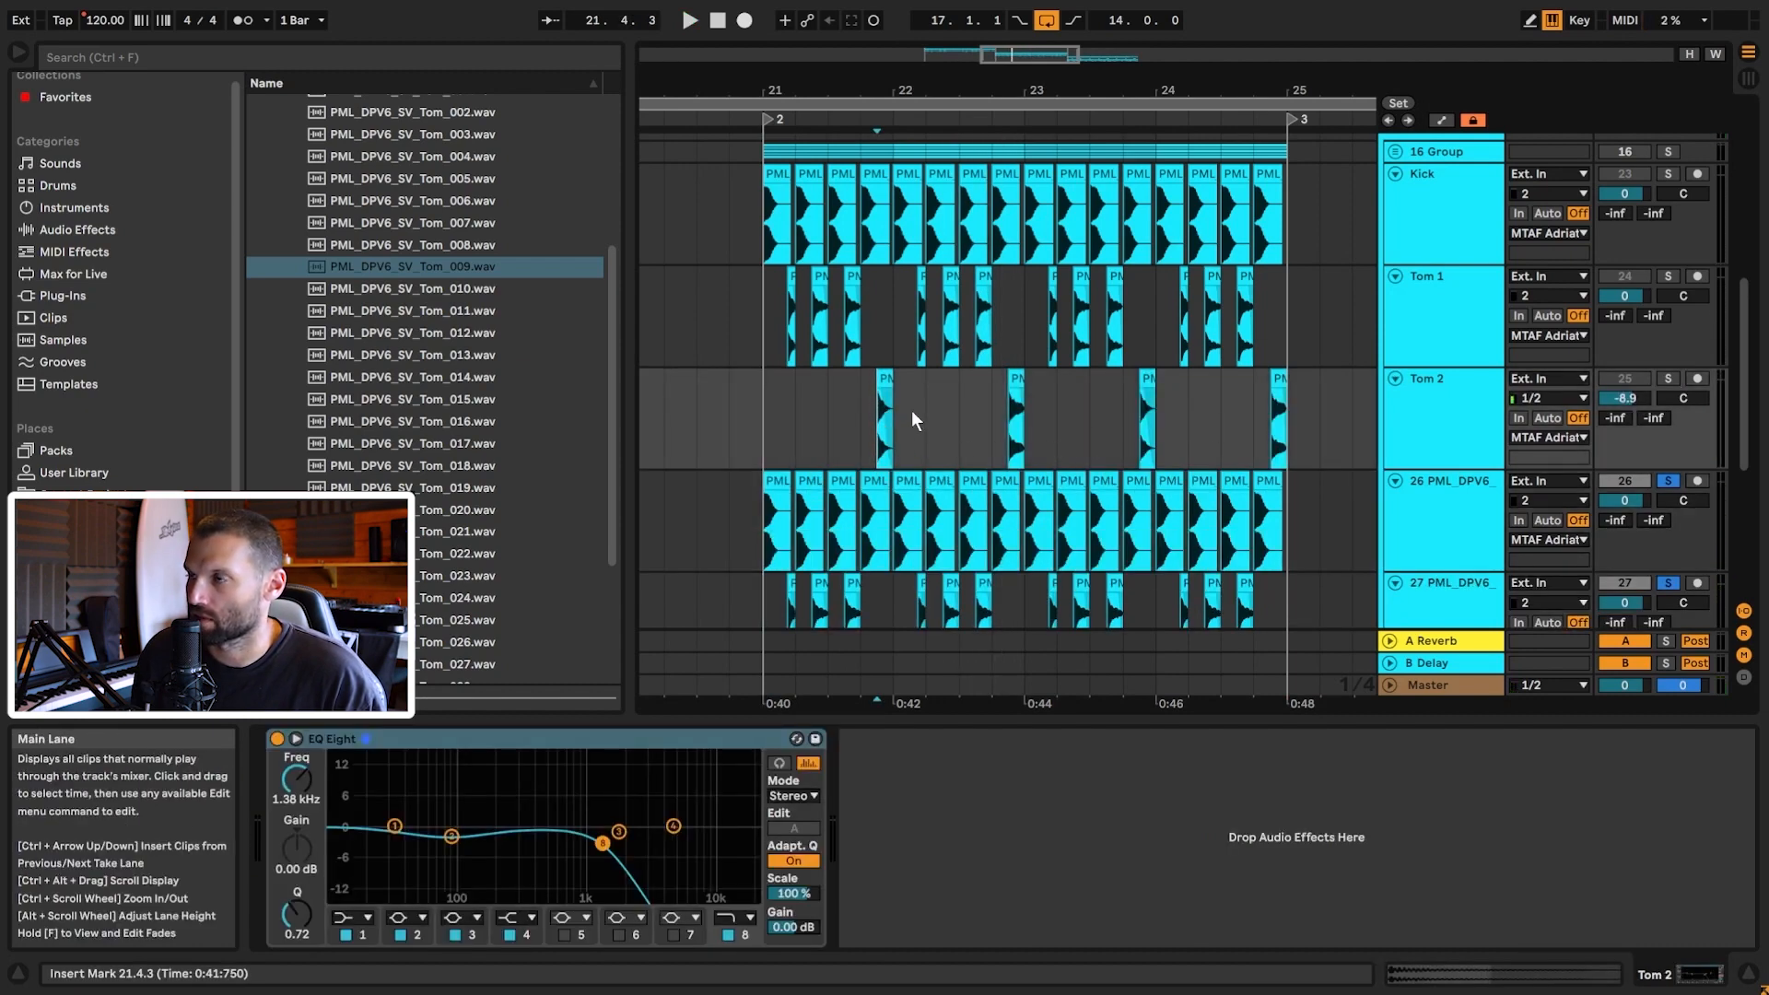
left_click(881, 408)
left_click_drag(878, 91, 772, 175)
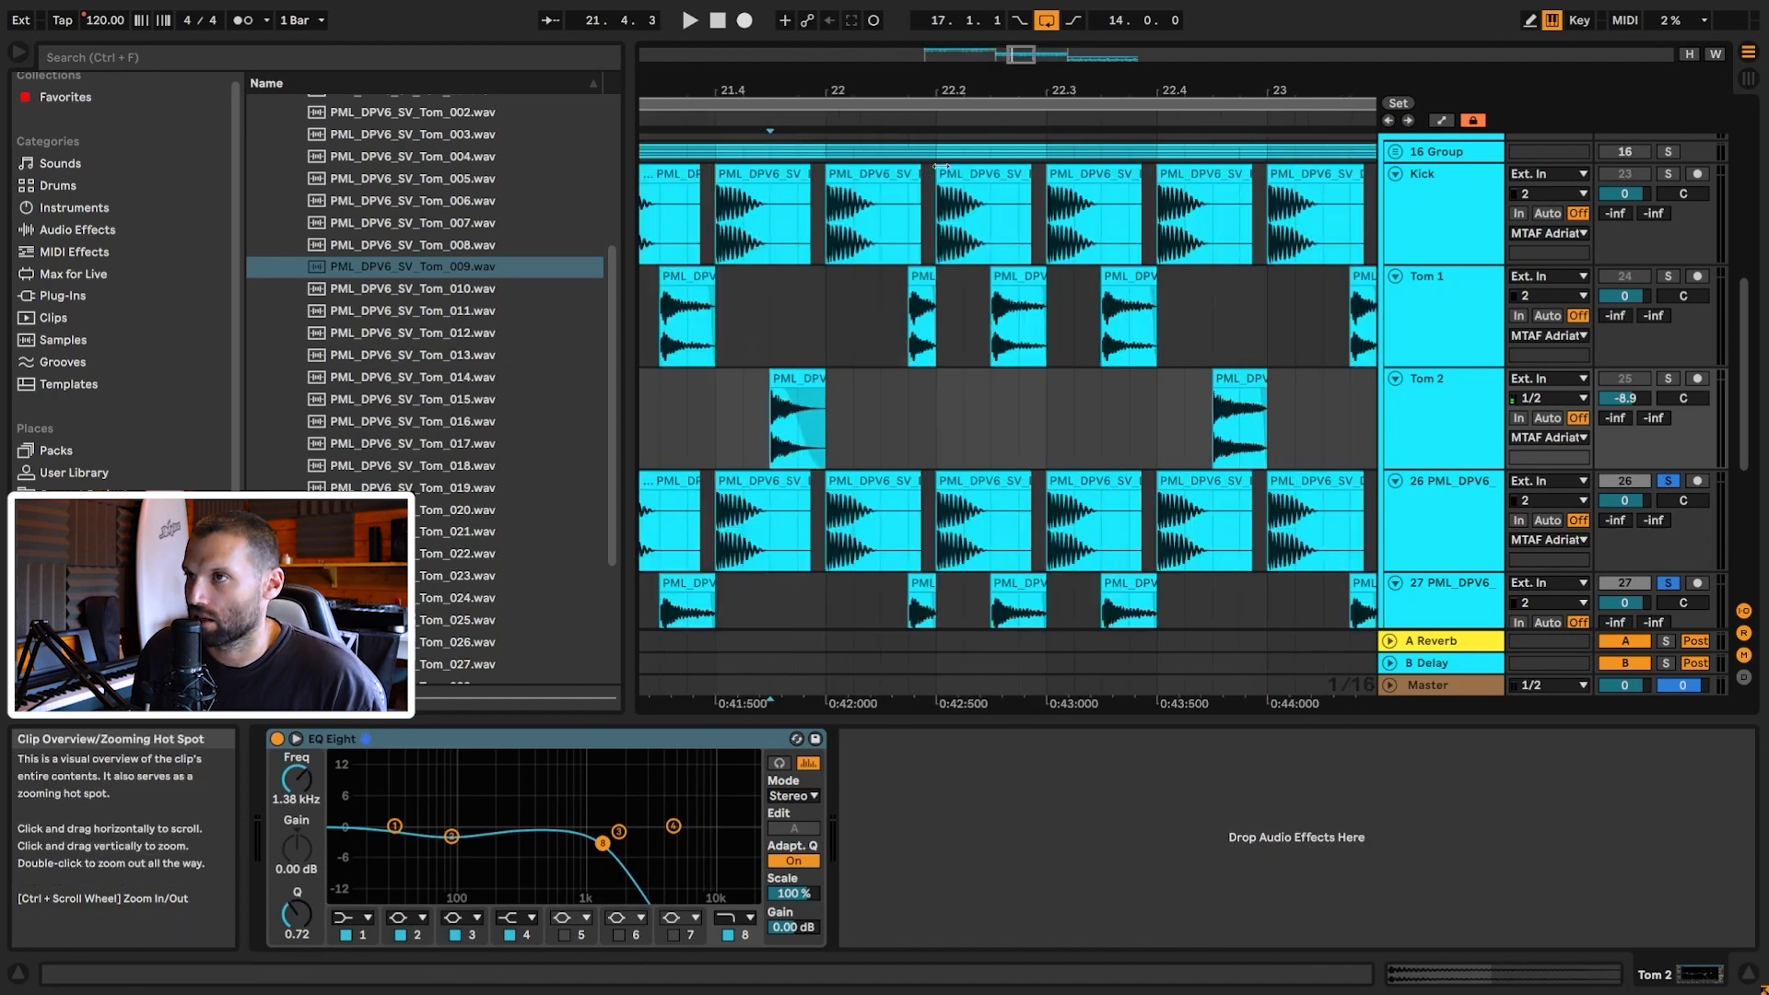
left_click_drag(769, 435, 827, 435)
left_click_drag(1229, 433, 1271, 420)
left_click_drag(1035, 91, 1033, 63)
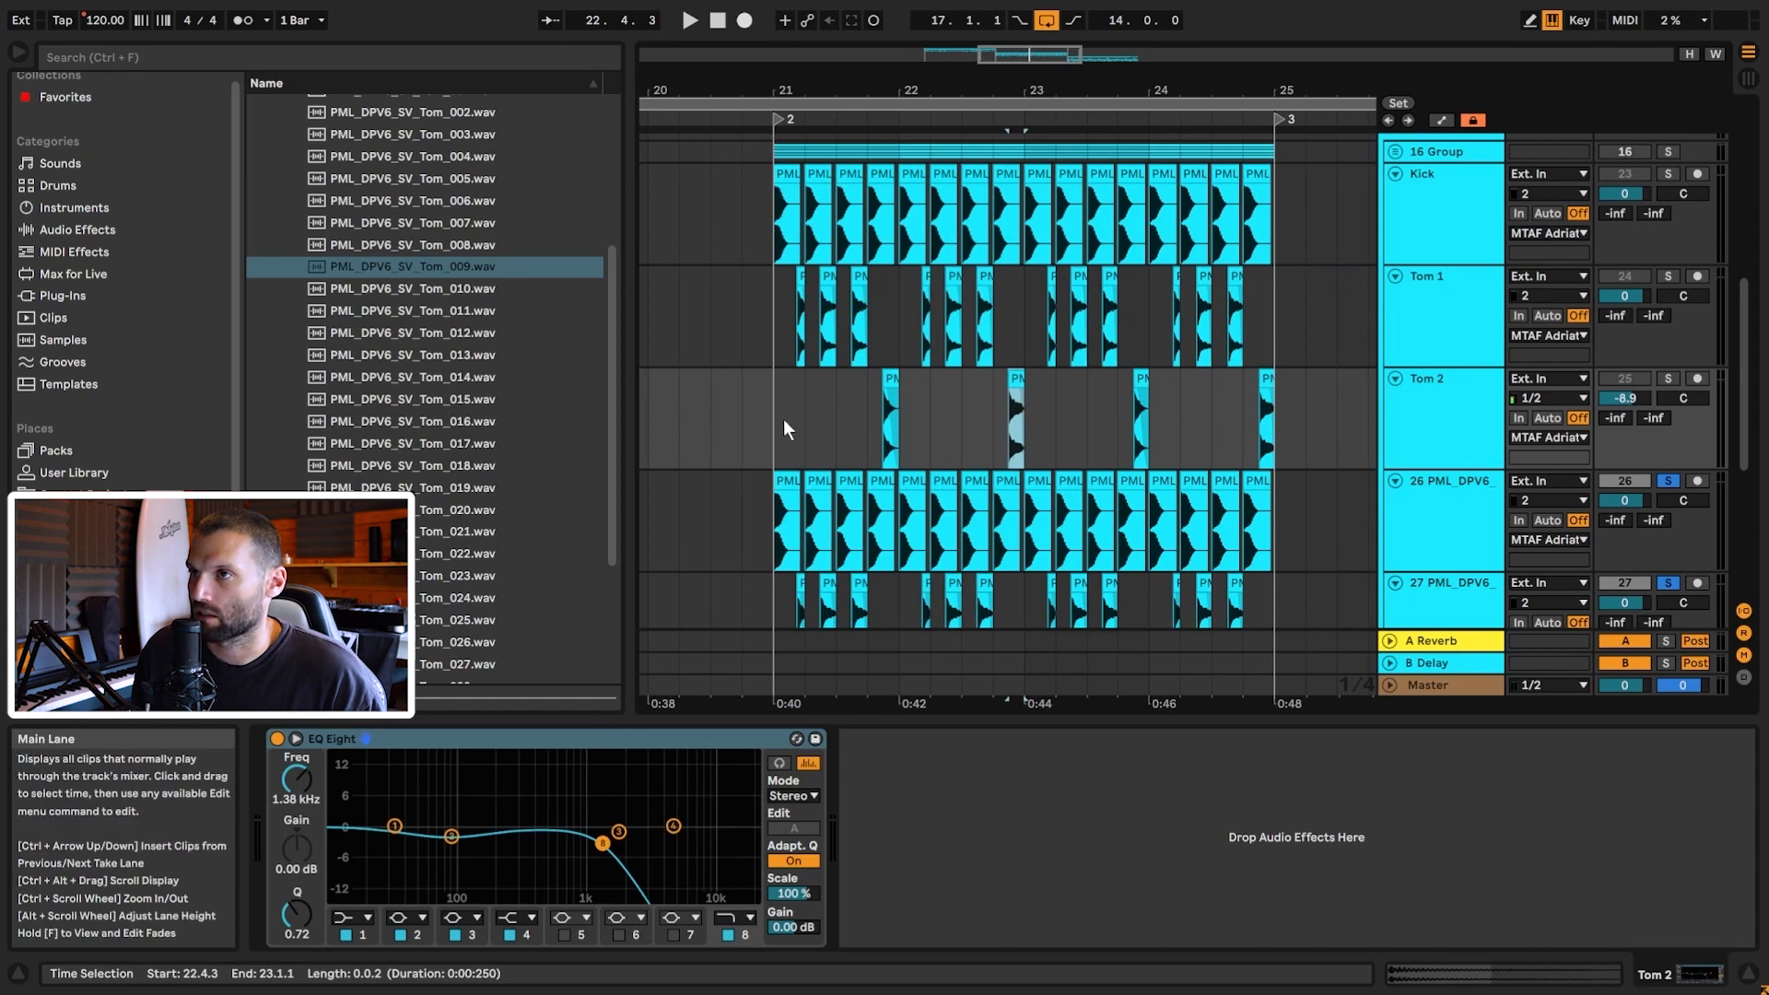
left_click_drag(793, 399, 1010, 424)
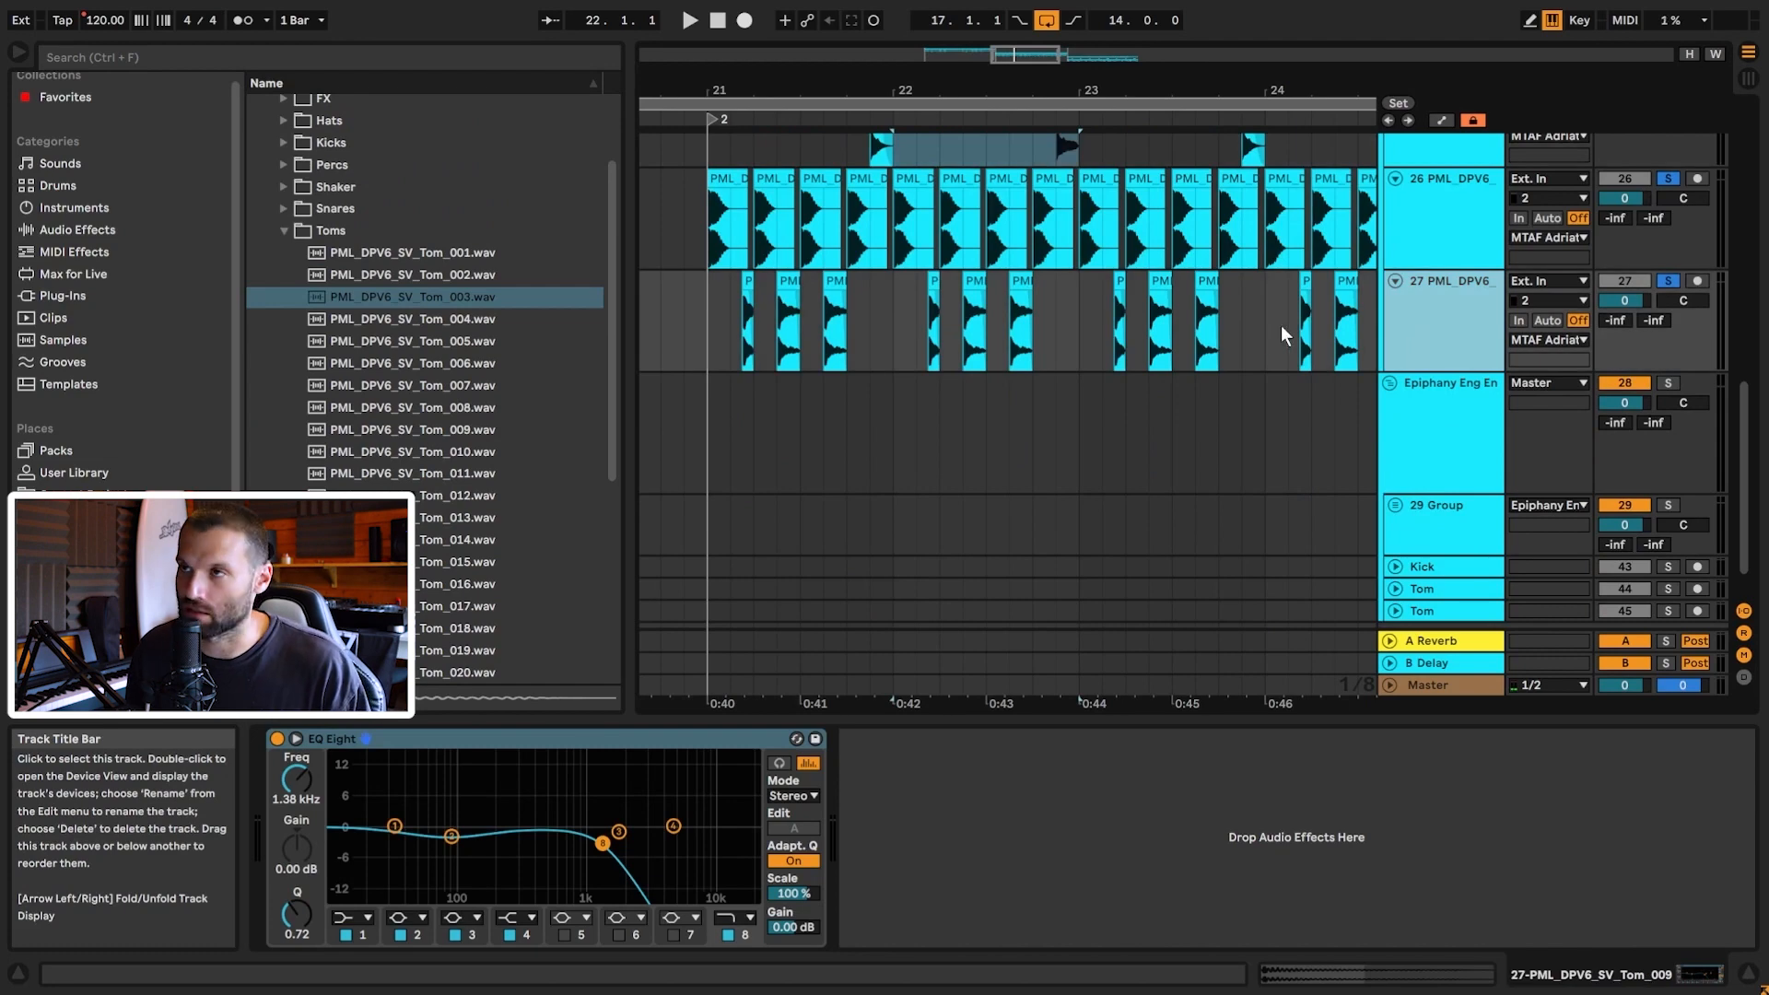
Step: Drop the Tom_003 one-shot onto track 28 and audition it soloed
key("Down")
key("Down")
key("Down")
scroll(1154, 363, "up", 2)
left_click_drag(449, 304, 881, 530)
scroll(893, 476, "up", 6)
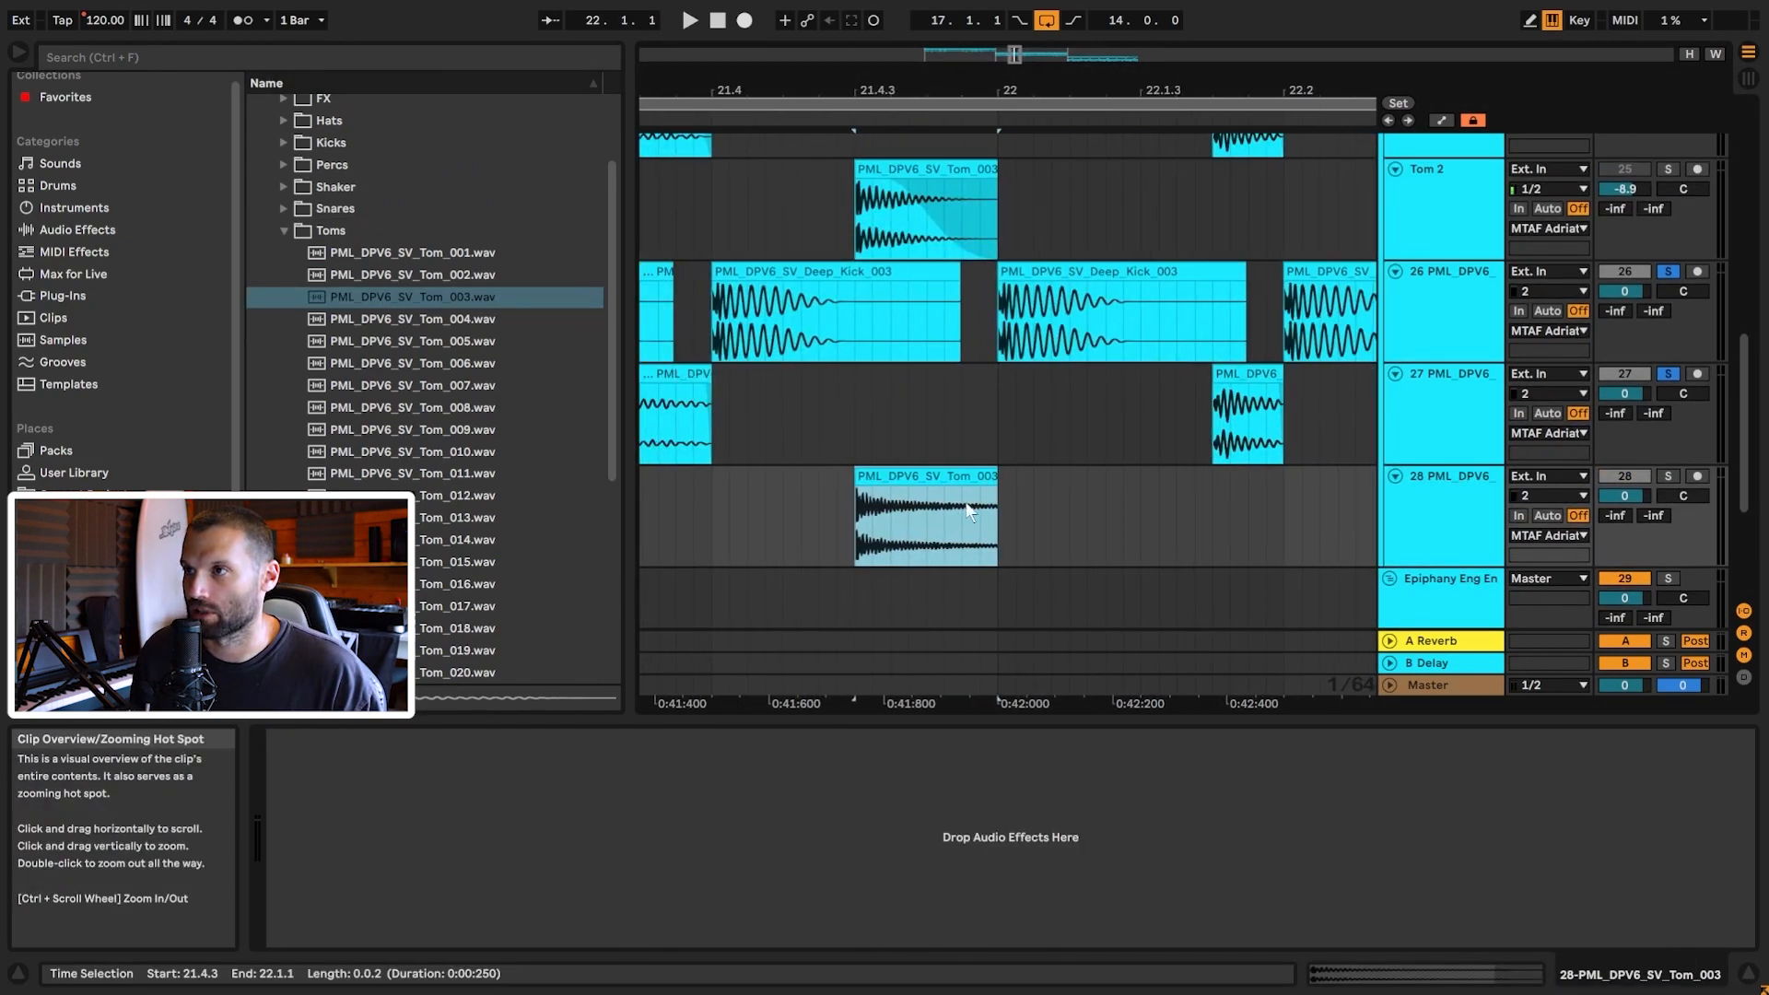
left_click(937, 500)
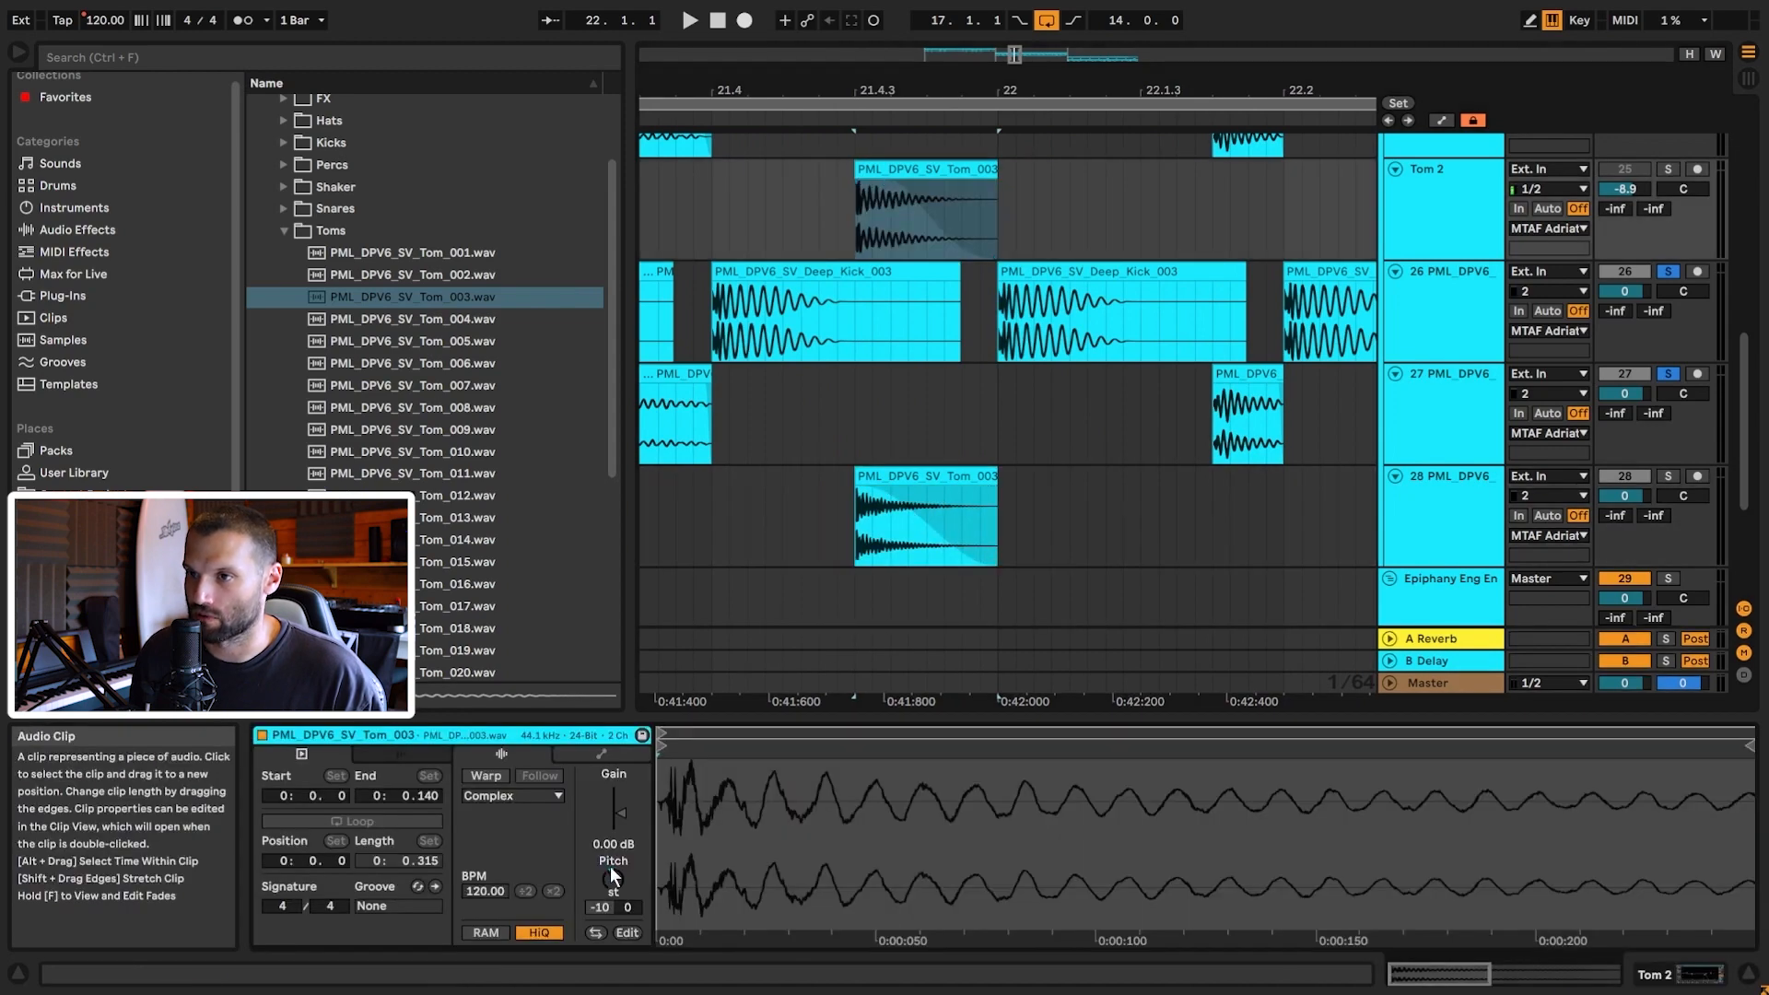
left_click(1668, 476)
key("space")
key("space")
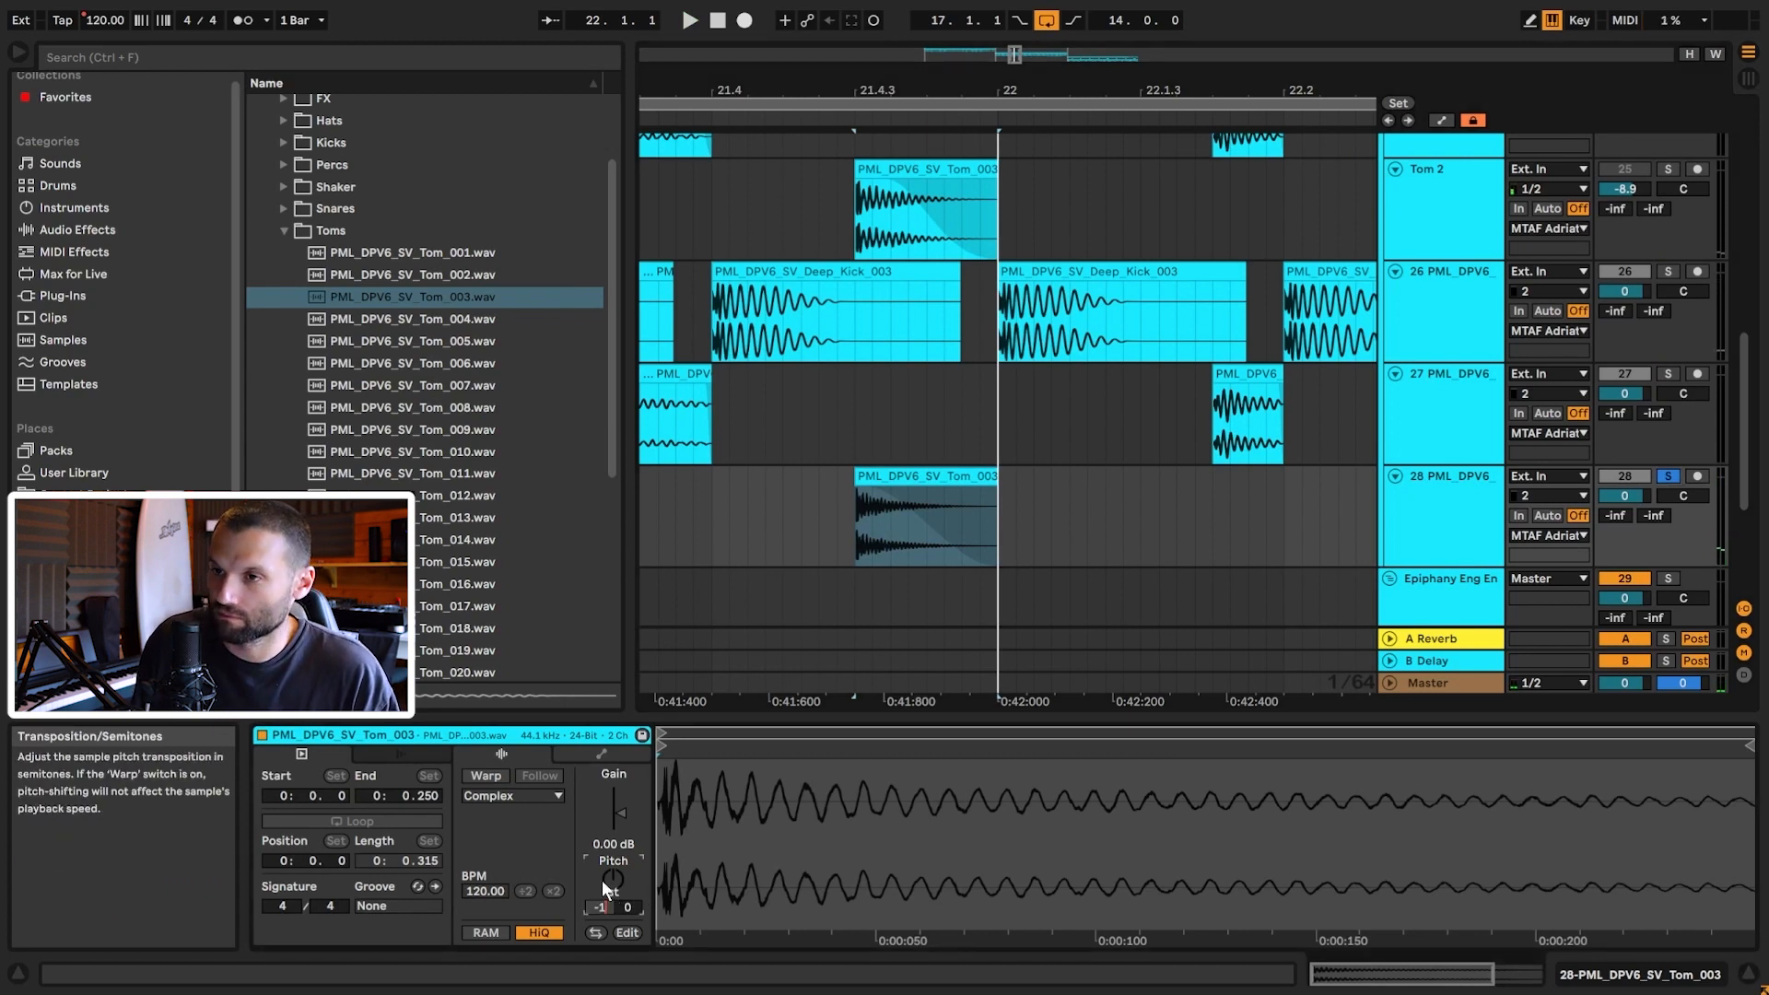
Step: Transpose the tom down 10 semitones and trim its end back
type("0")
key("Return")
left_click(1133, 505)
left_click_drag(1100, 483, 997, 502)
key("space")
key("space")
scroll(674, 505, "down", 5)
Step: Copy the tom to 22.4.3 with a longer fade-out and lower track 28 to -7.9 dB
left_click_drag(744, 485, 1062, 486)
left_click(1053, 170)
left_click(1066, 476)
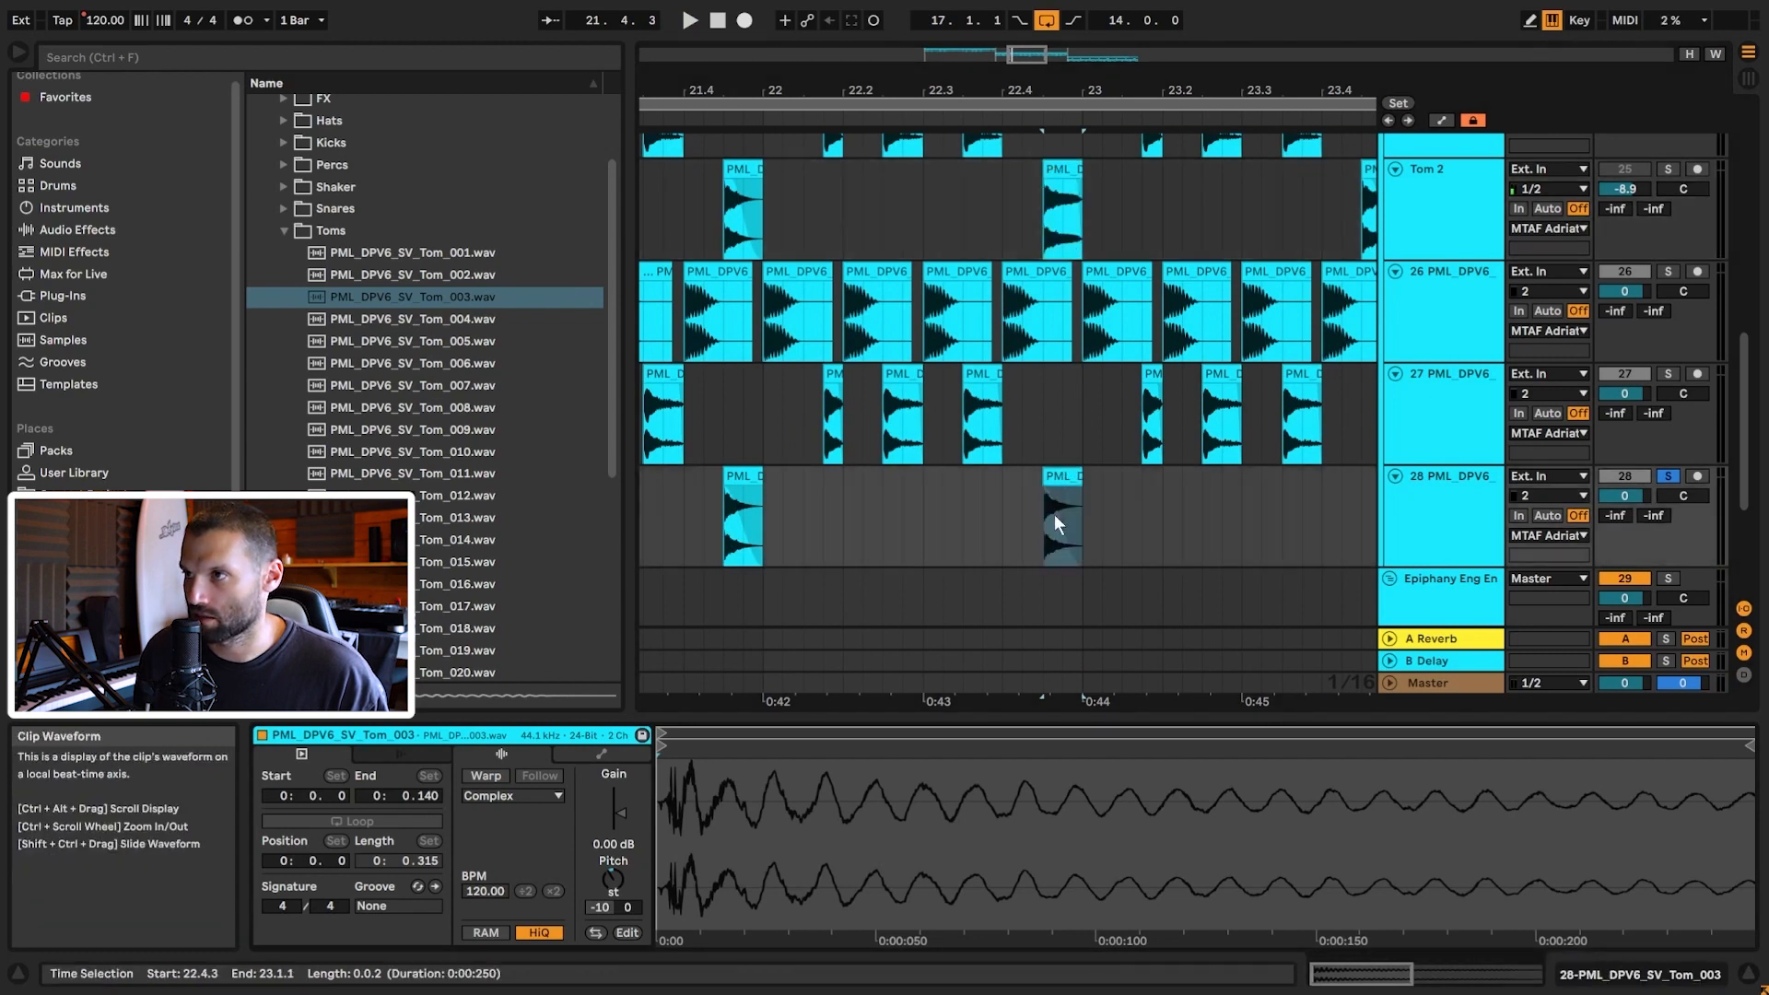
left_click_drag(1049, 490, 1076, 500)
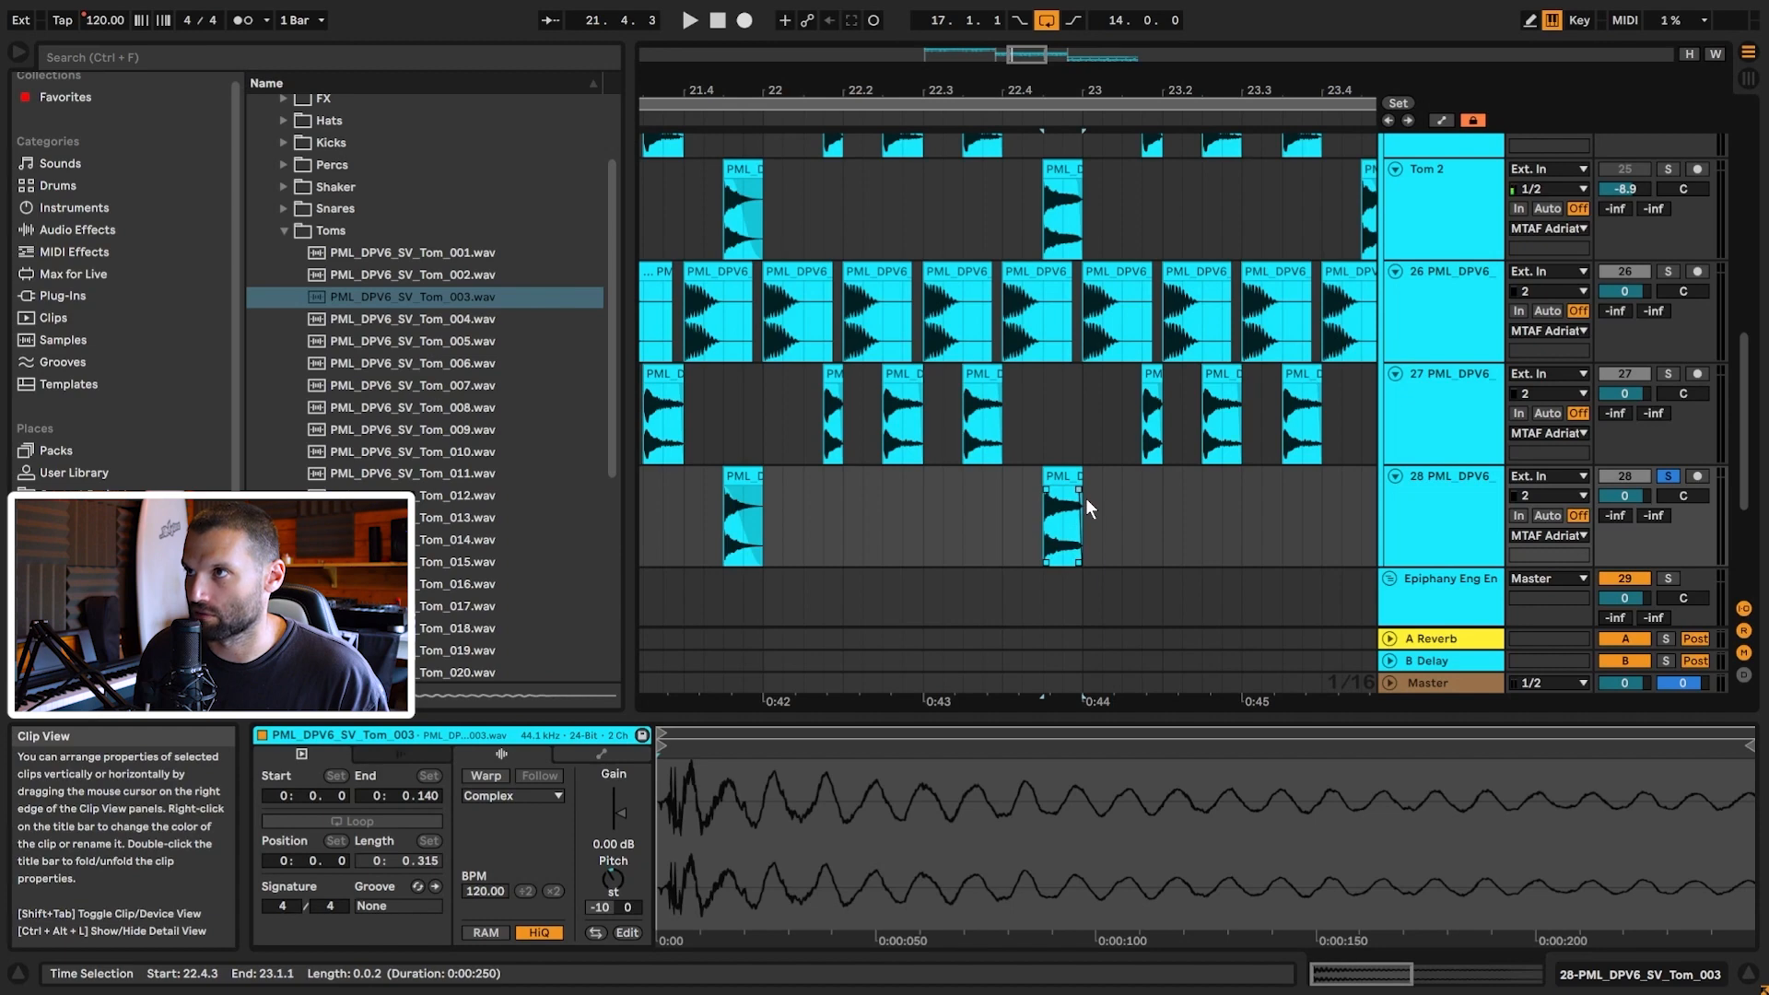
left_click_drag(1024, 59, 1027, 20)
left_click_drag(1625, 496, 1624, 499)
left_click(1668, 374)
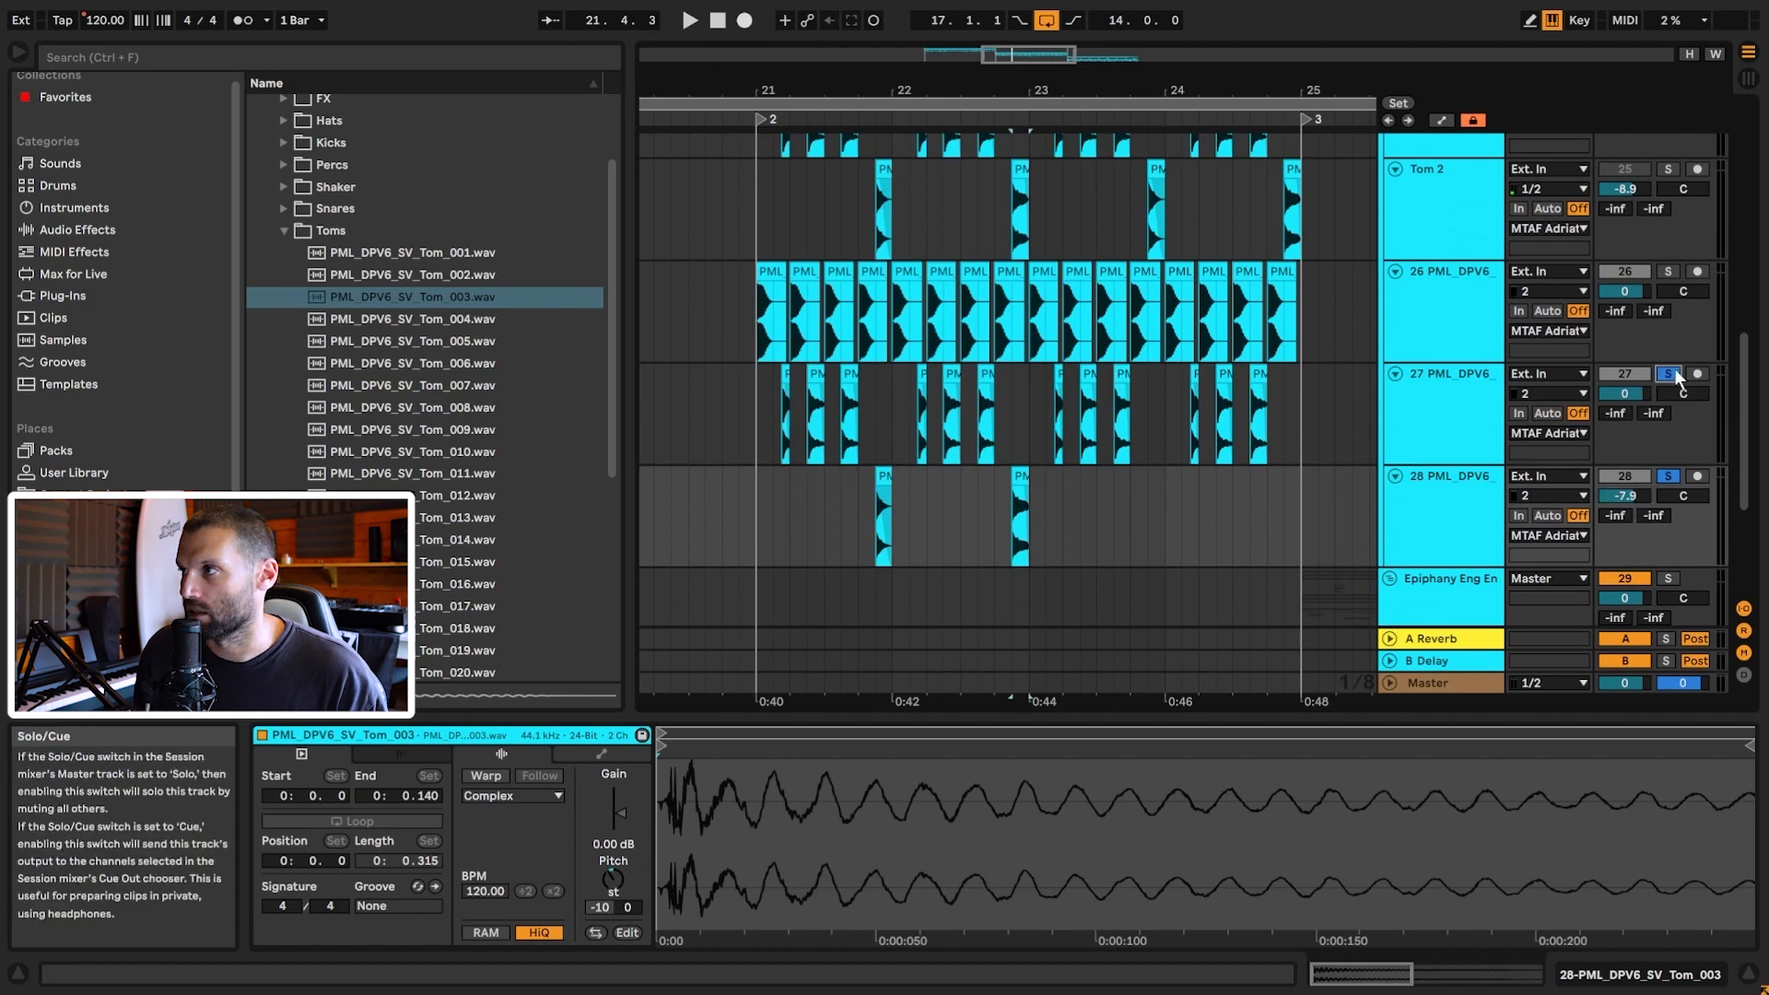
left_click(754, 516)
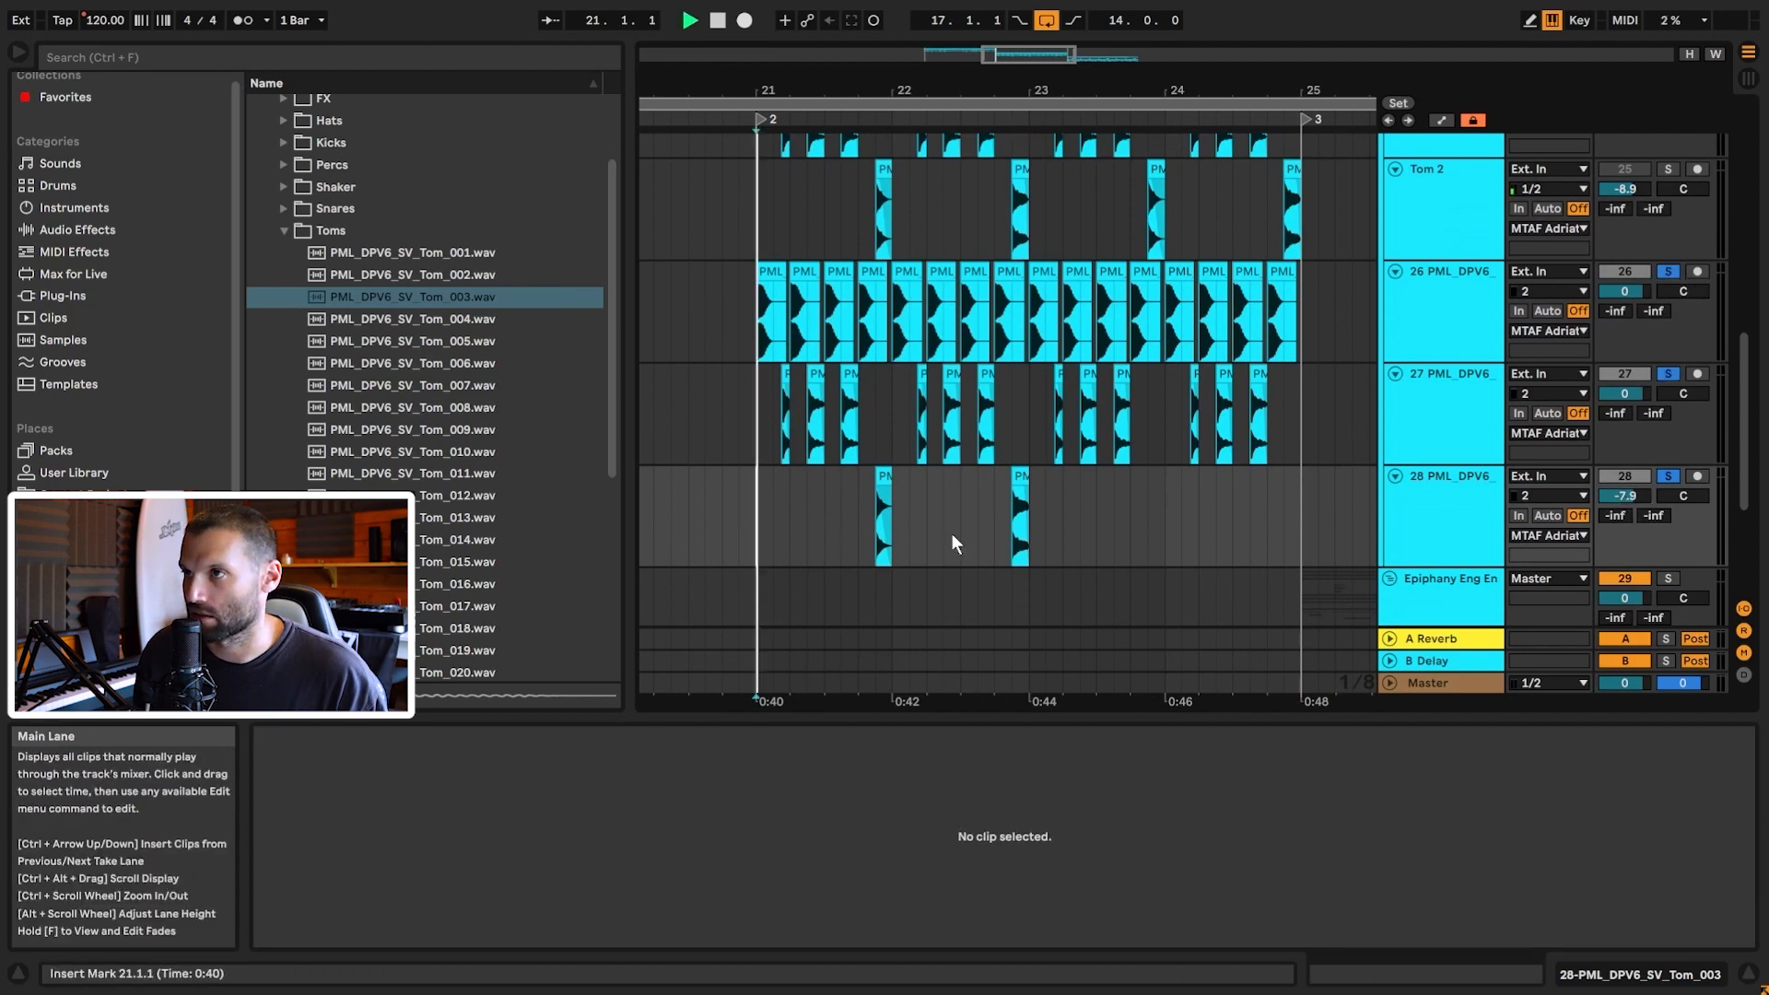
Step: Paste Tom 2's EQ Eight onto track 28 and play from bar 21
key("space")
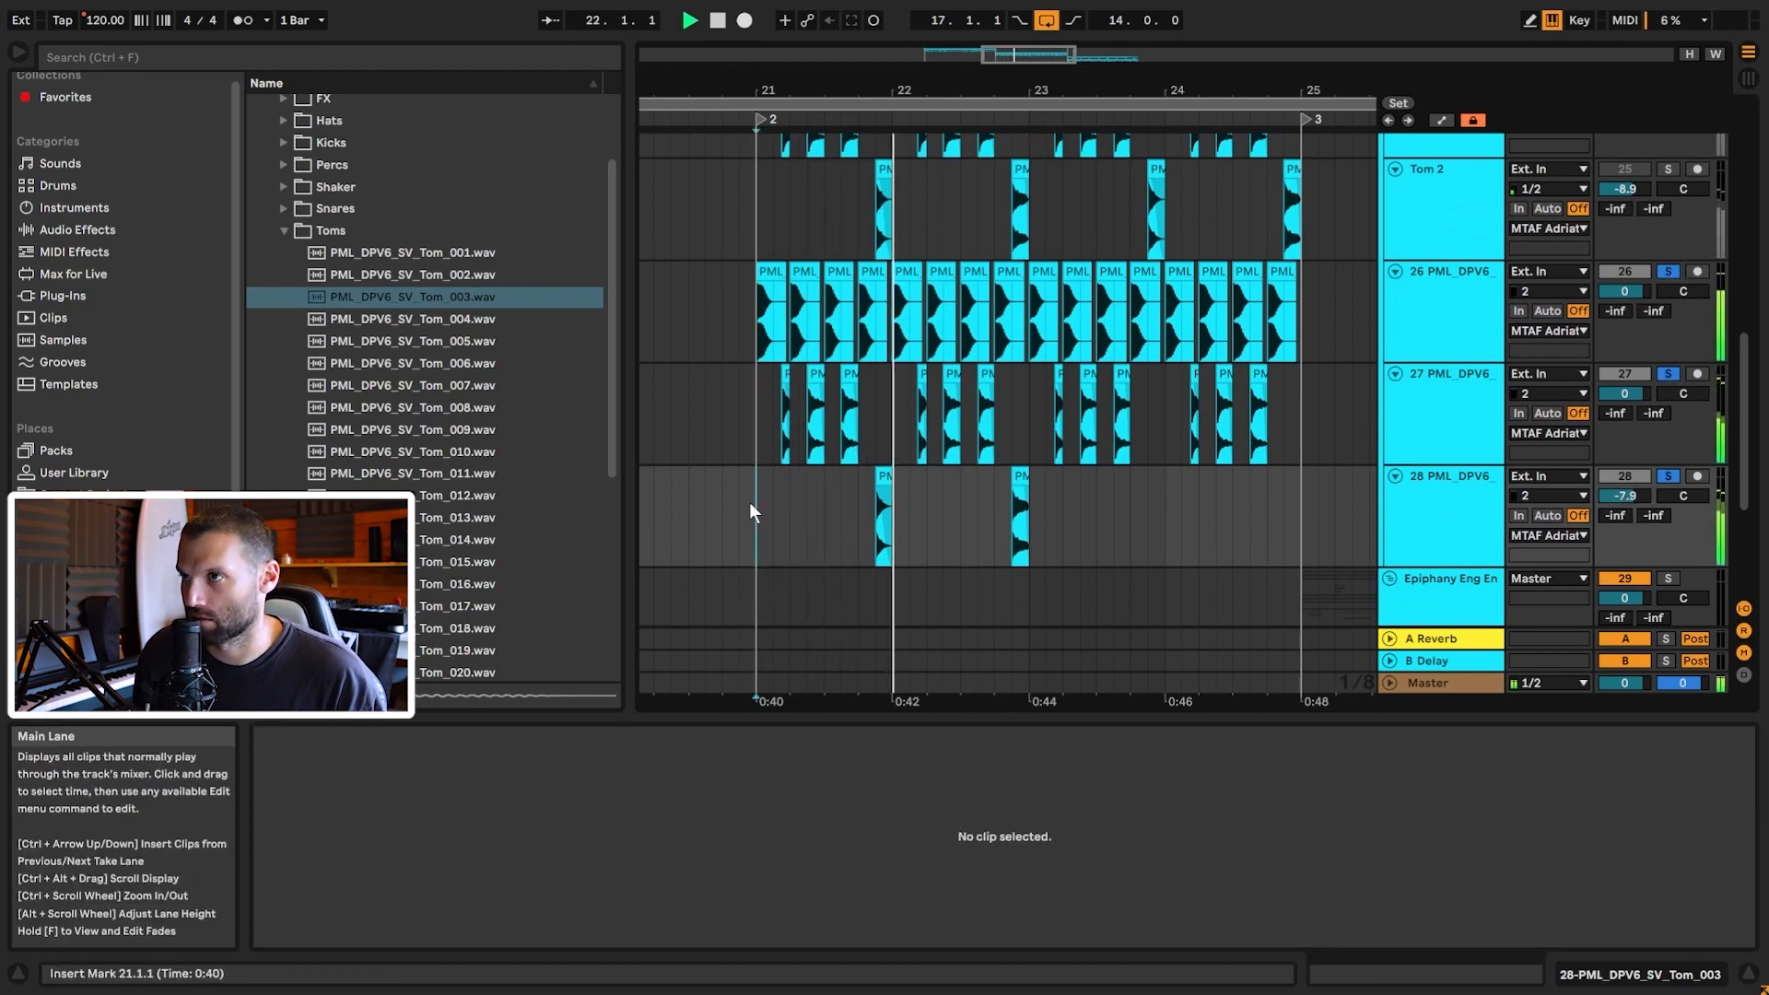
key("space")
left_click(1462, 175)
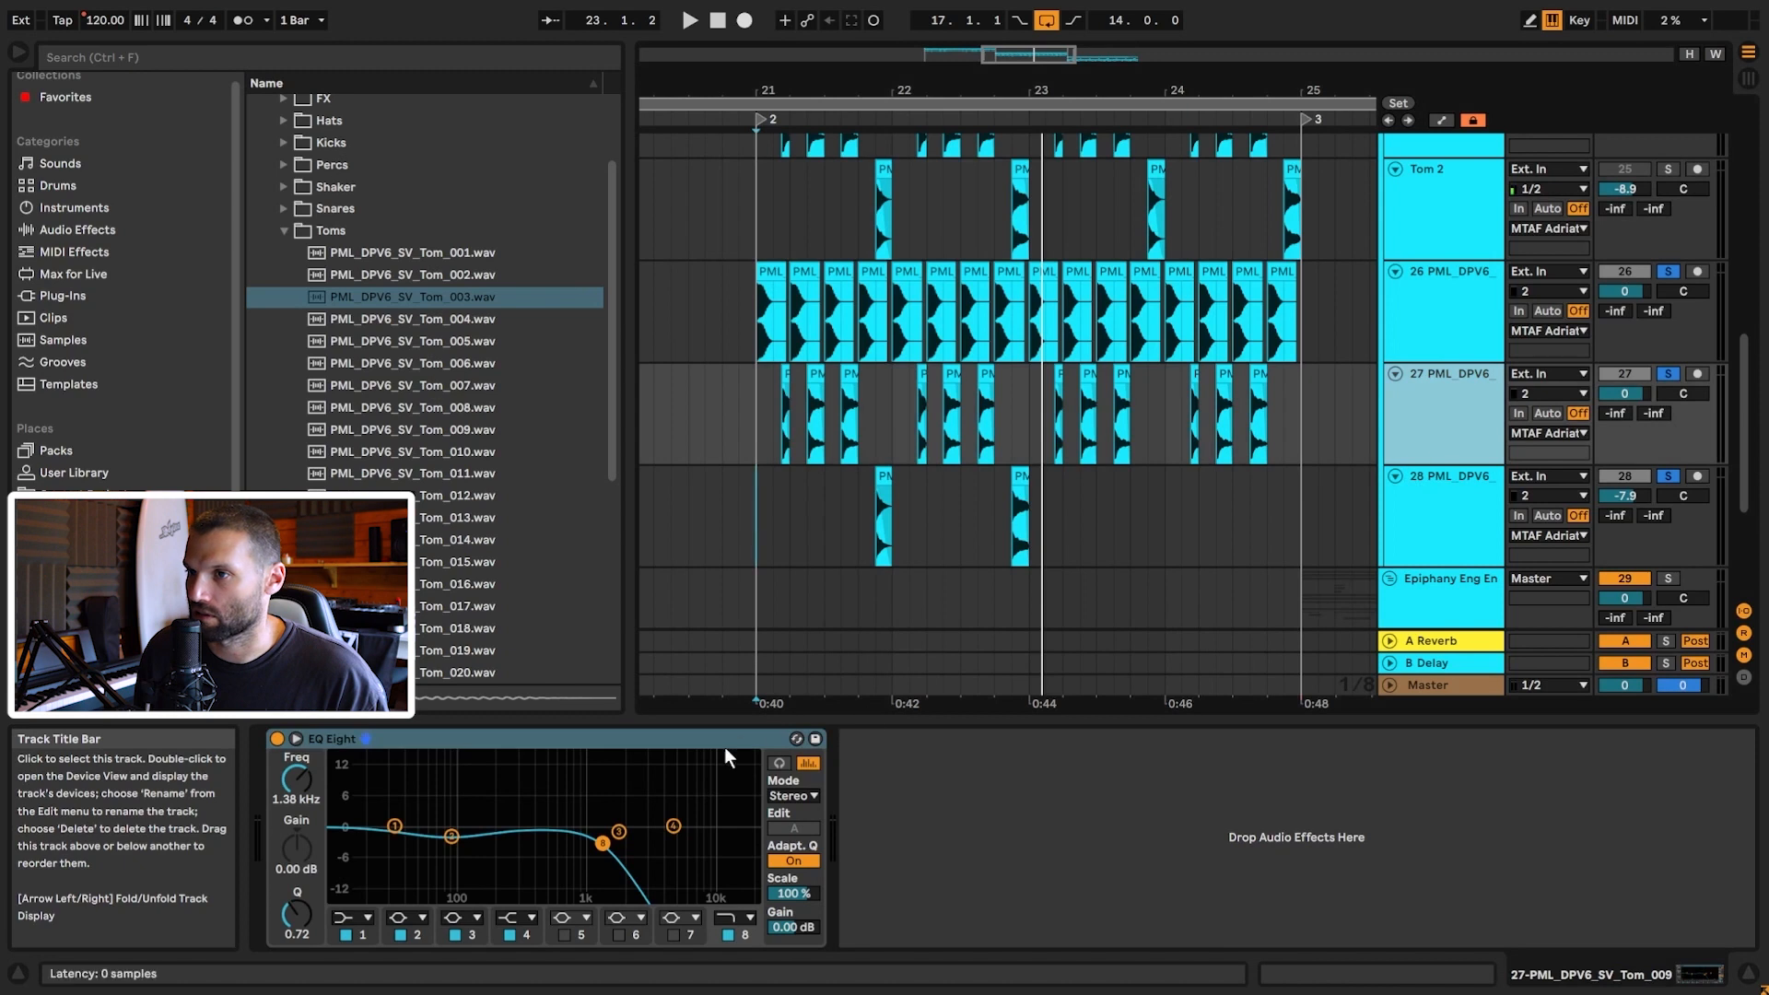
left_click(1443, 539)
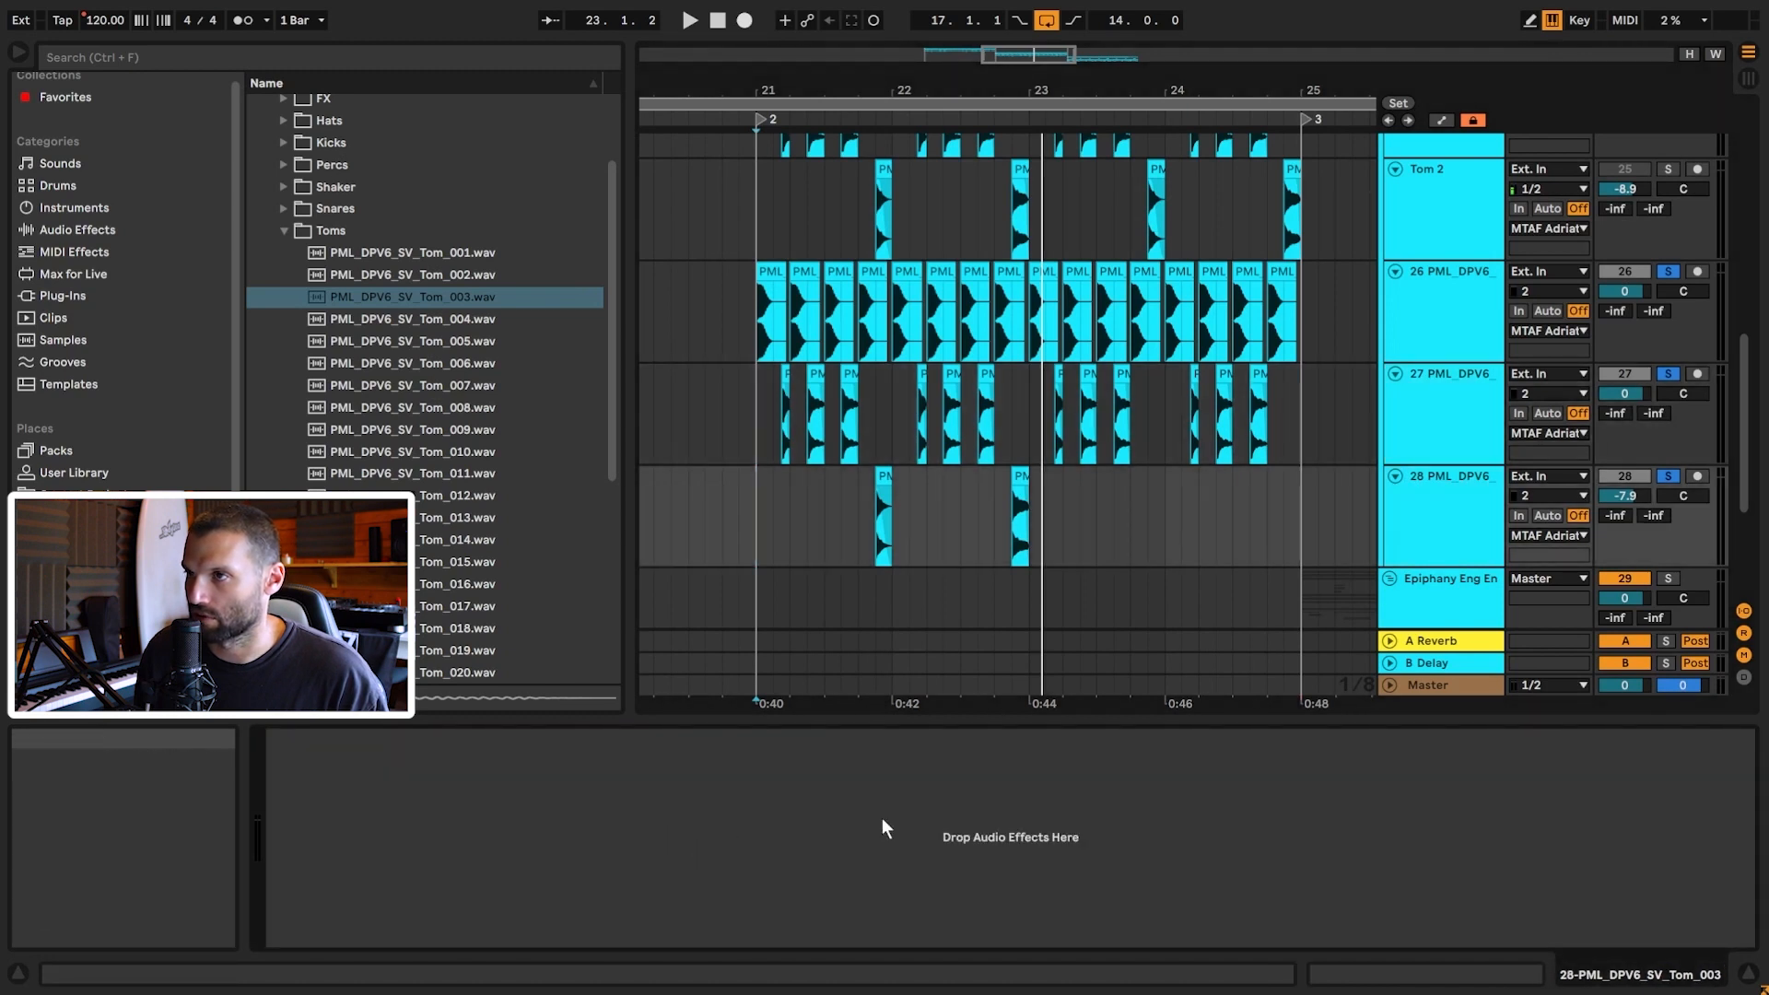
key("ctrl+v")
left_click(761, 529)
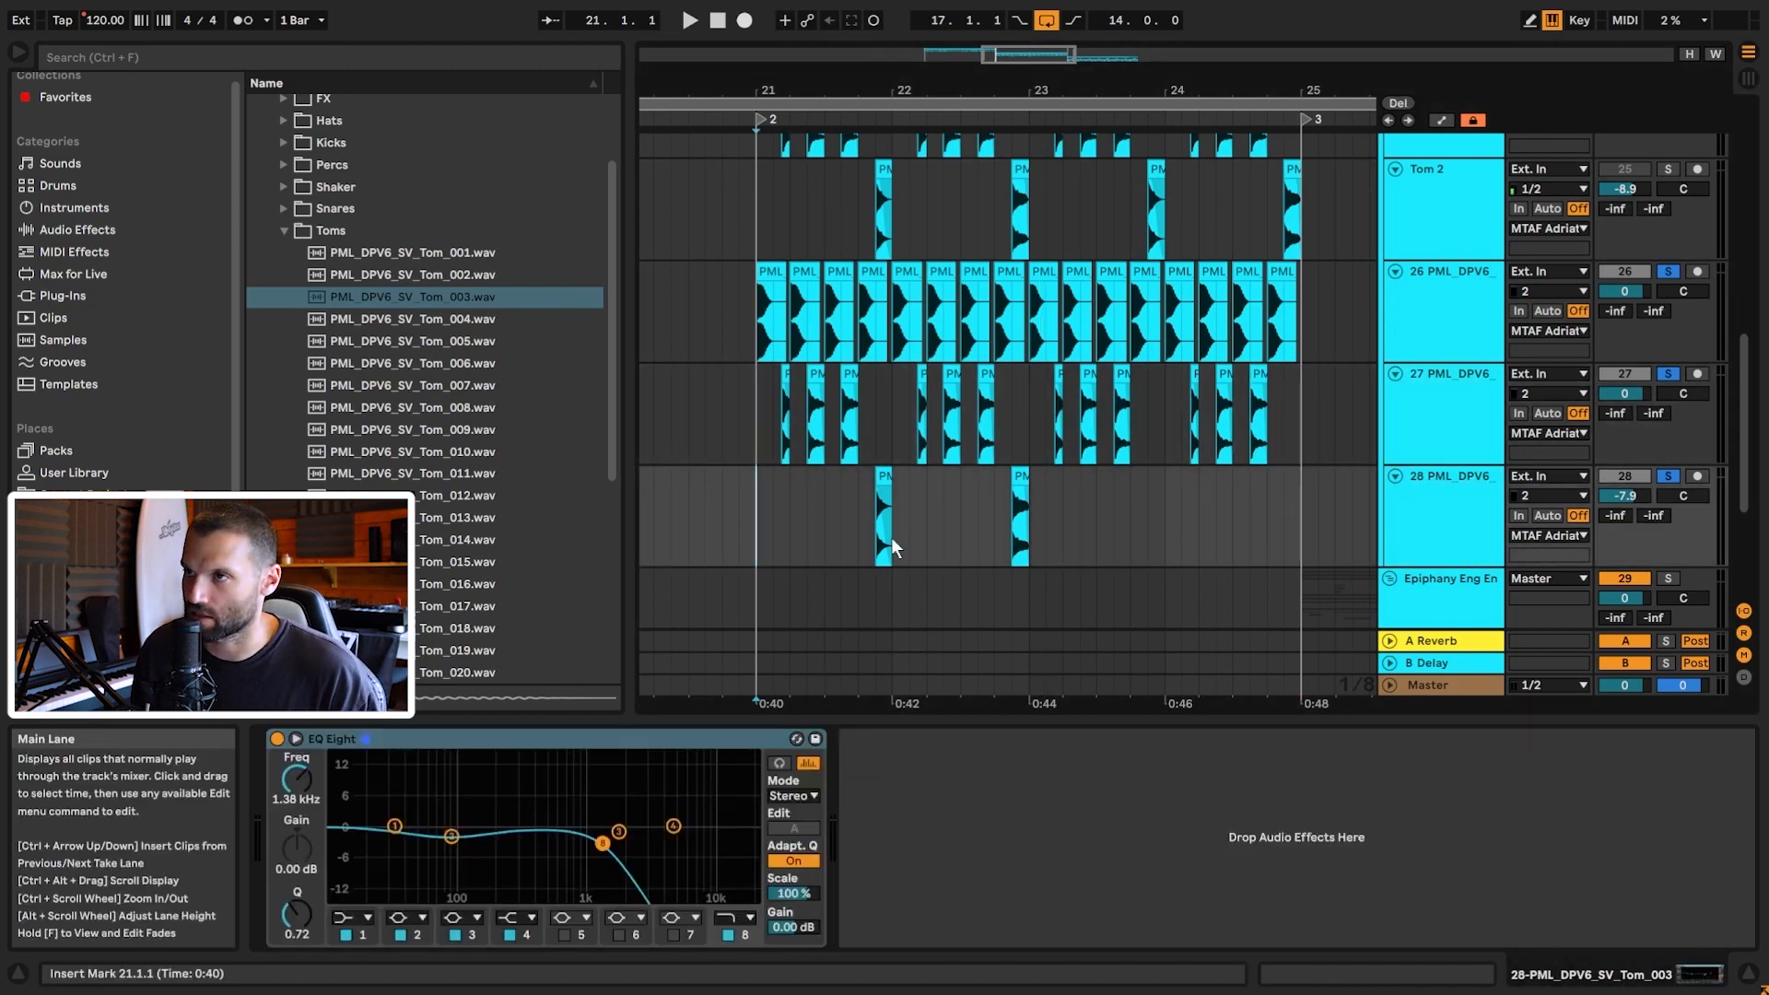
key("space")
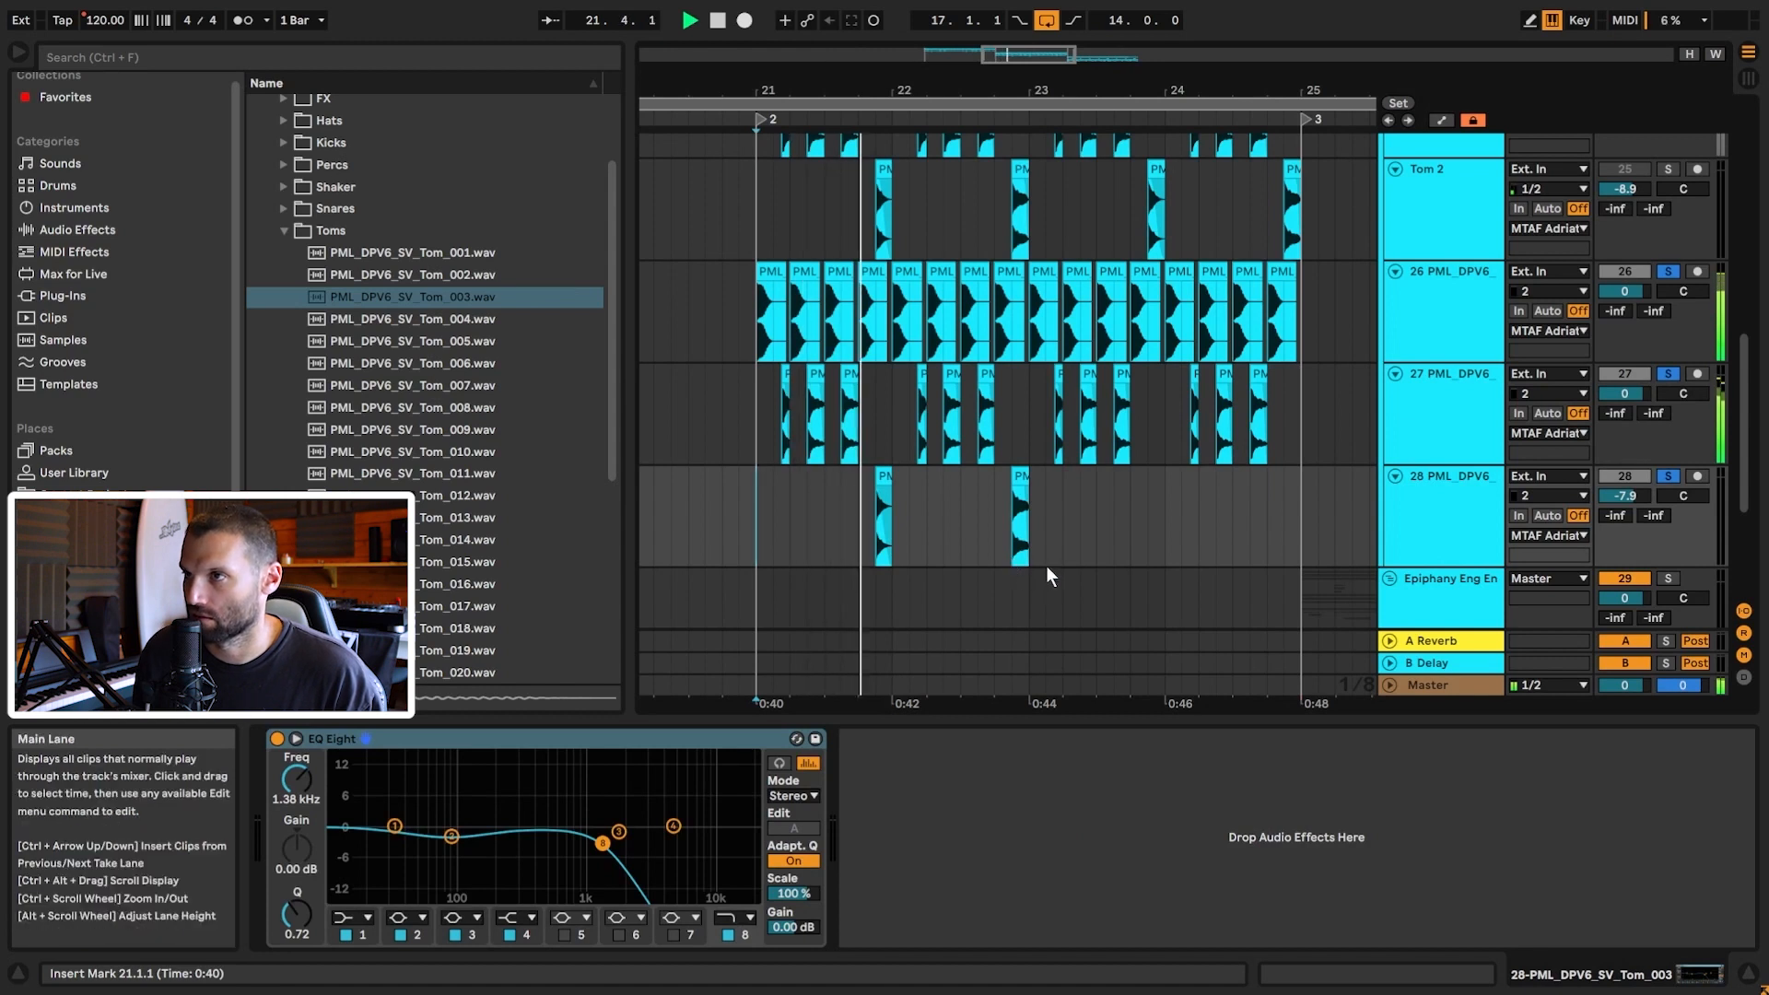
Step: Duplicate track 28's tom pattern from bars 21–23 into bars 23–25
left_click_drag(1030, 498, 756, 503)
key("ctrl+d")
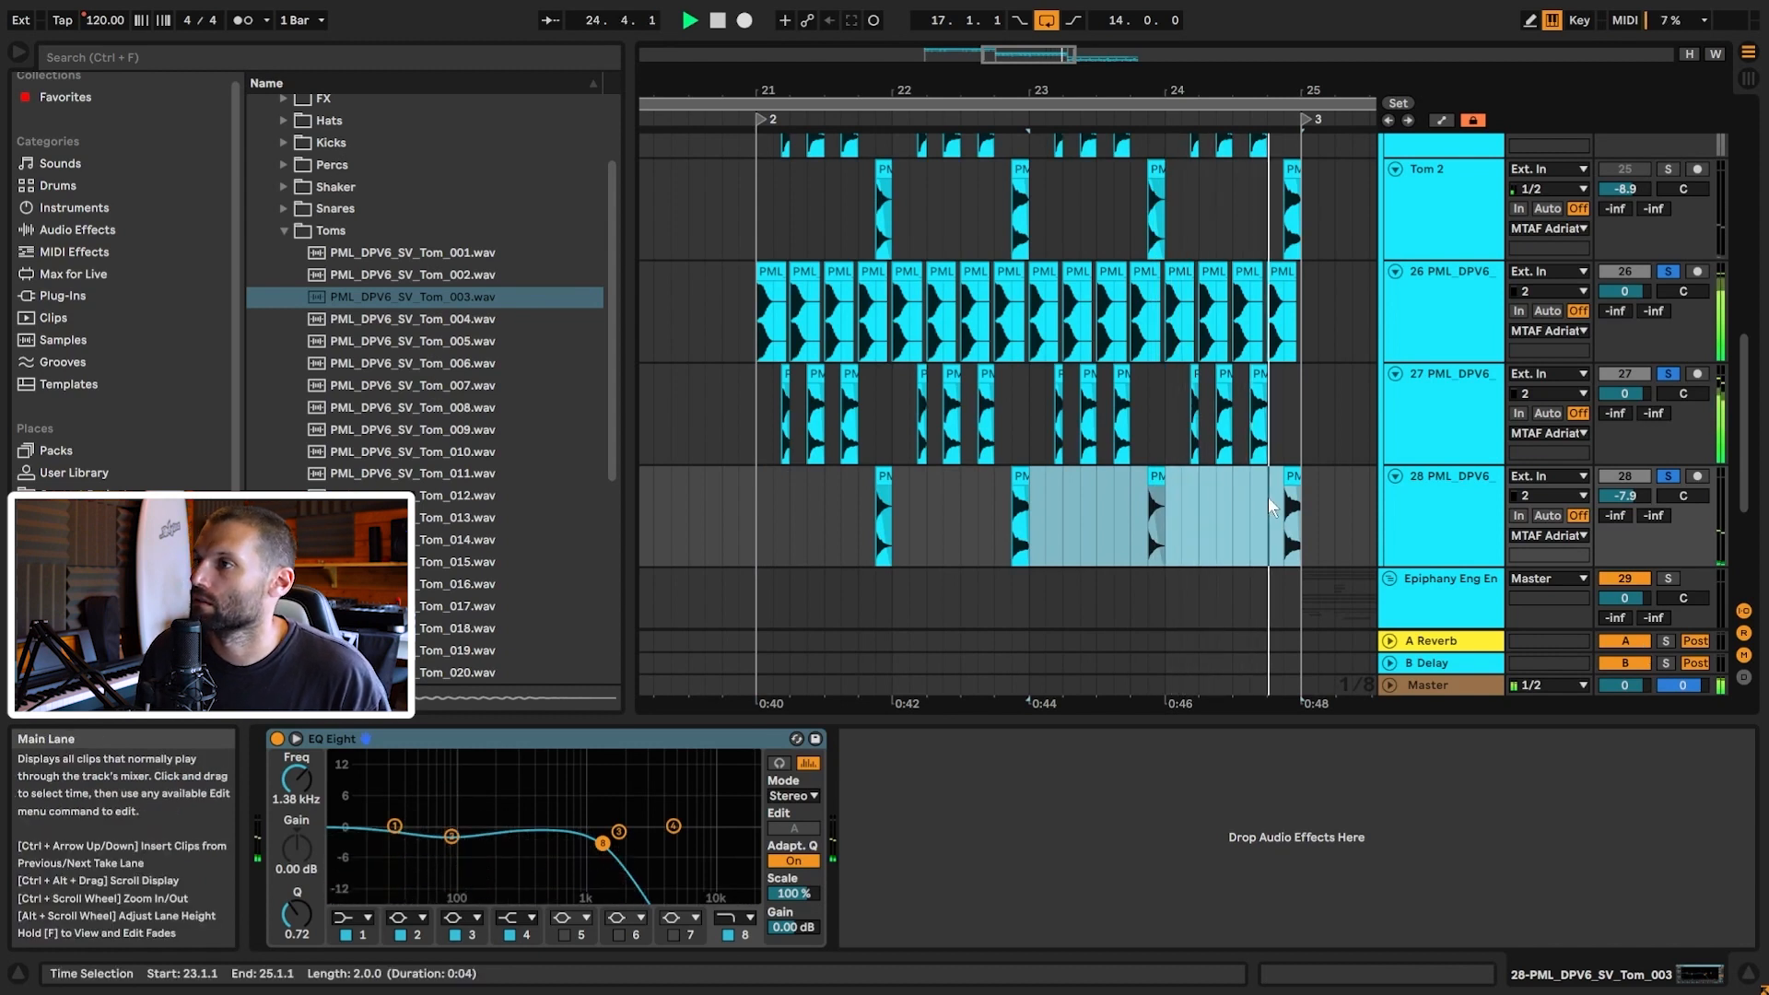
key("space")
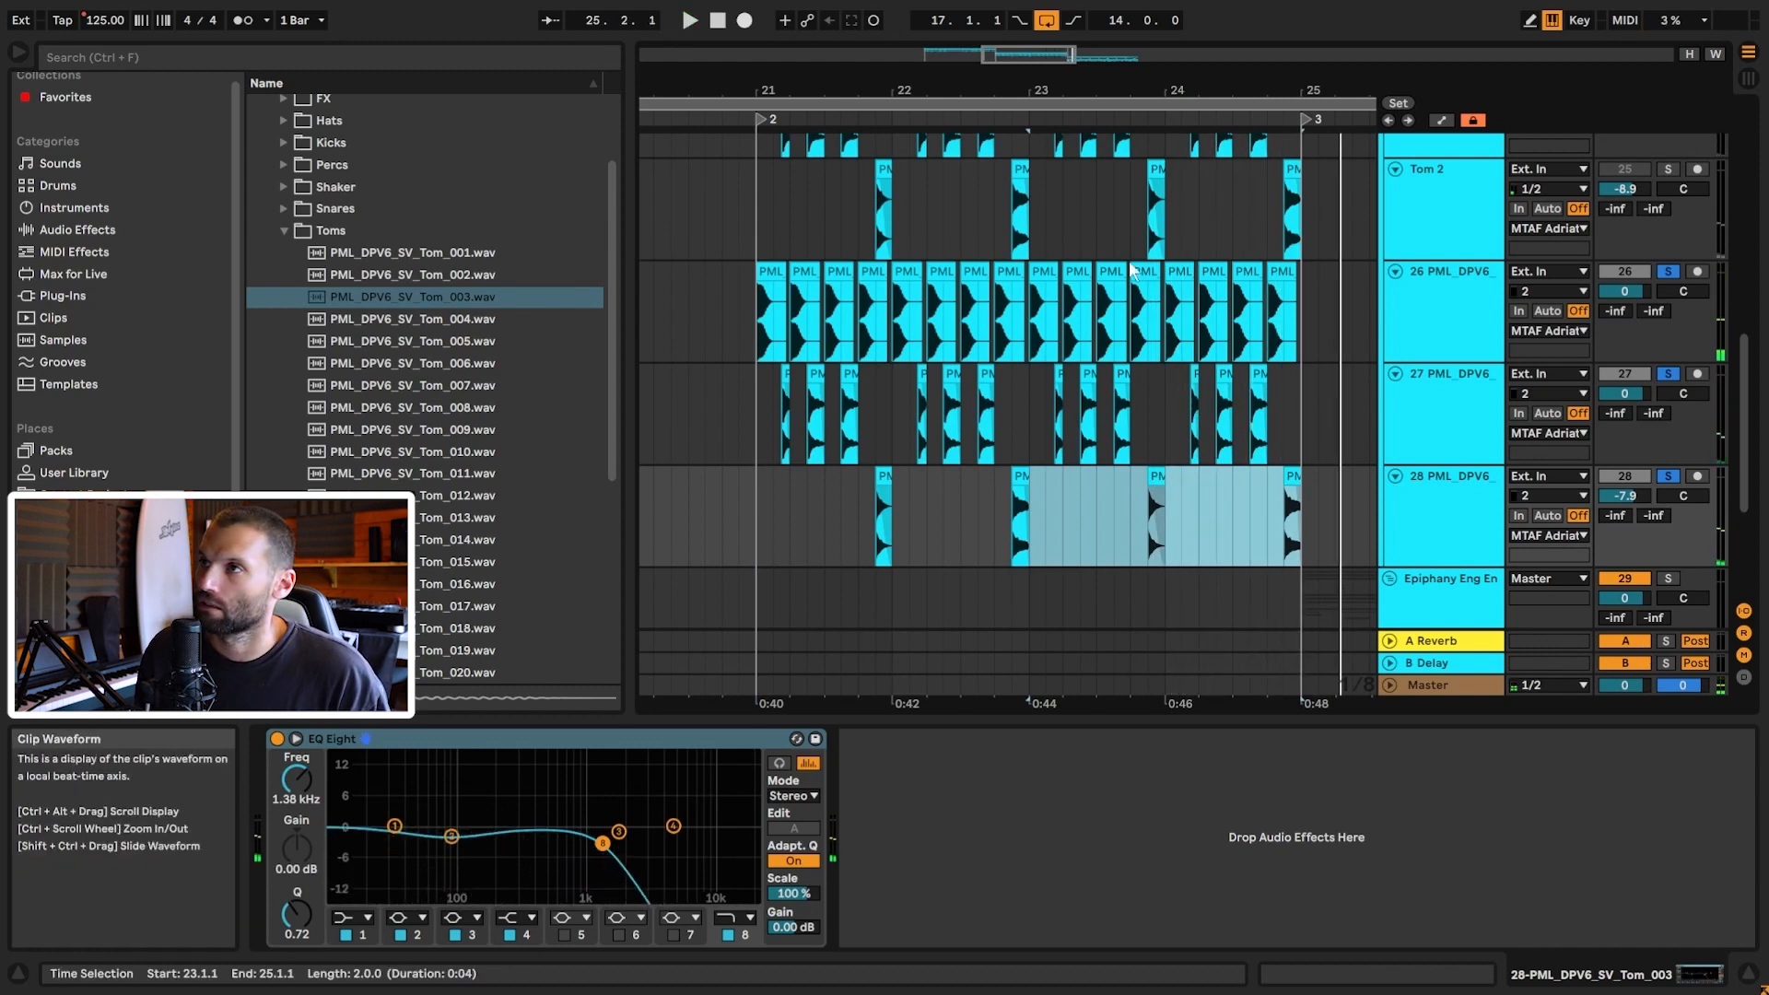
left_click_drag(1051, 54, 1143, 31)
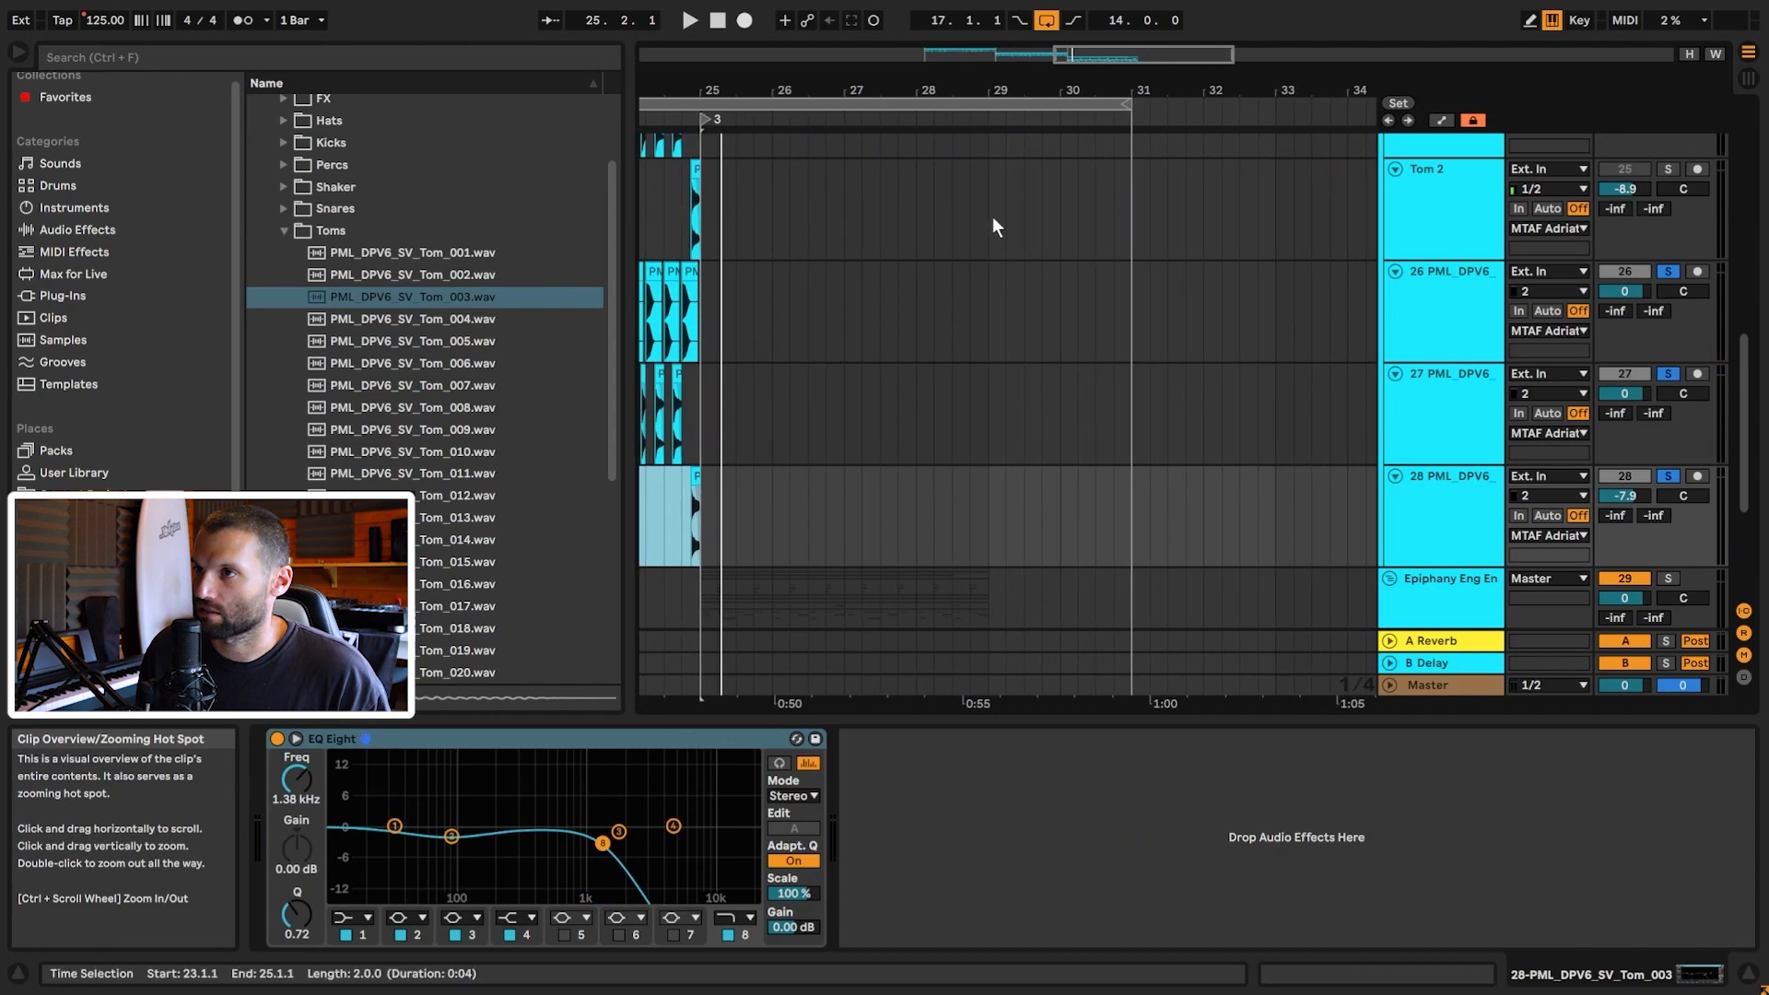
Step: Solo the Epiphany reference track with the start point at bar 25
scroll(959, 258, "down", 5)
left_click(700, 371)
mouse_move(1069, 55)
left_mouse_down()
mouse_move(1084, 81)
mouse_move(1068, 90)
left_mouse_up()
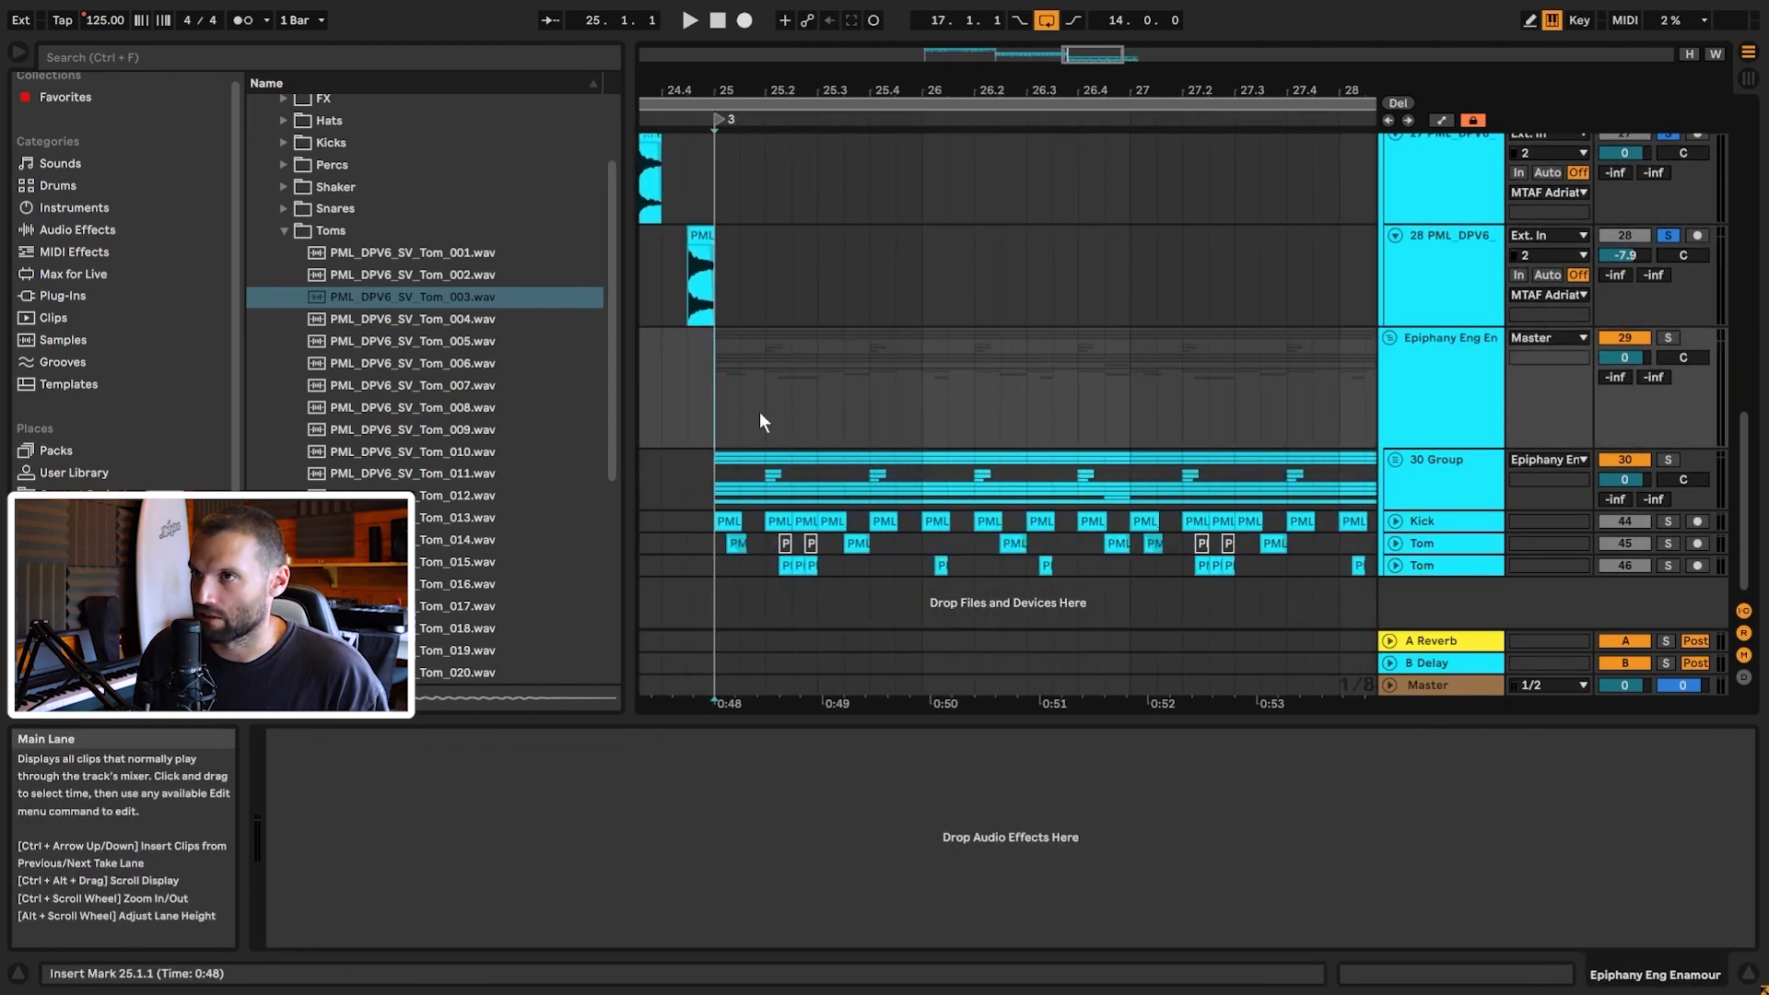
left_click(1667, 338)
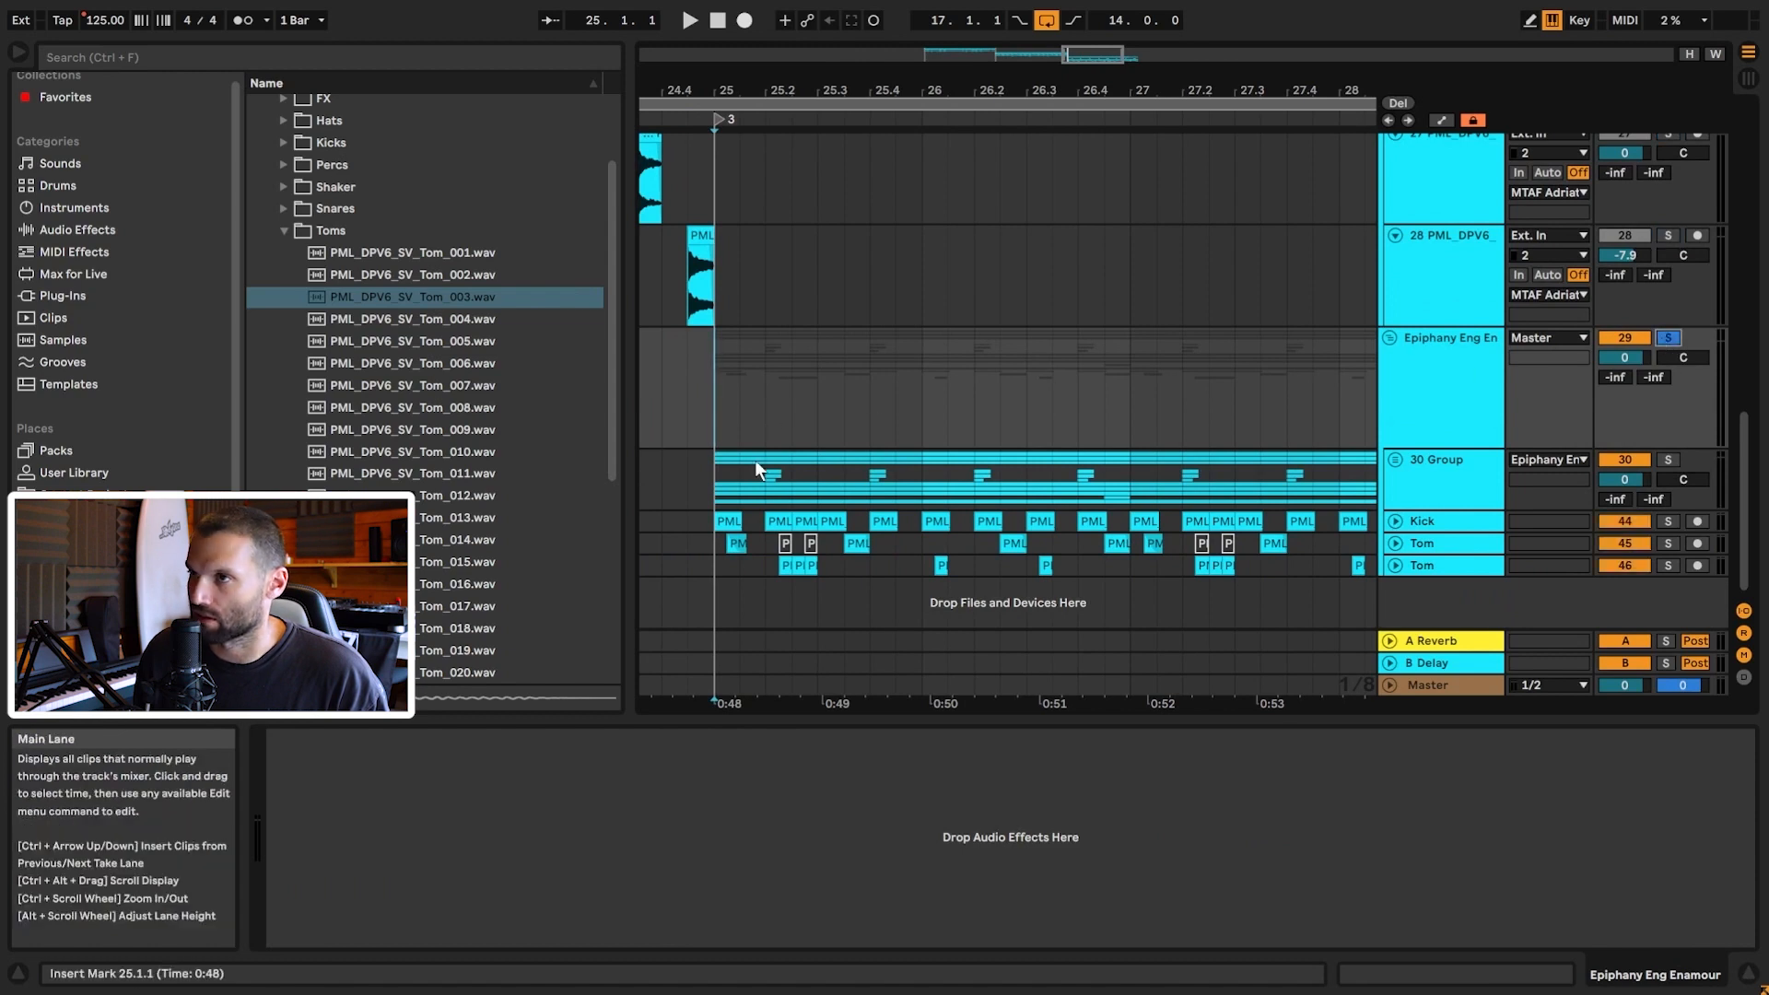
left_click_drag(1092, 96, 1088, 77)
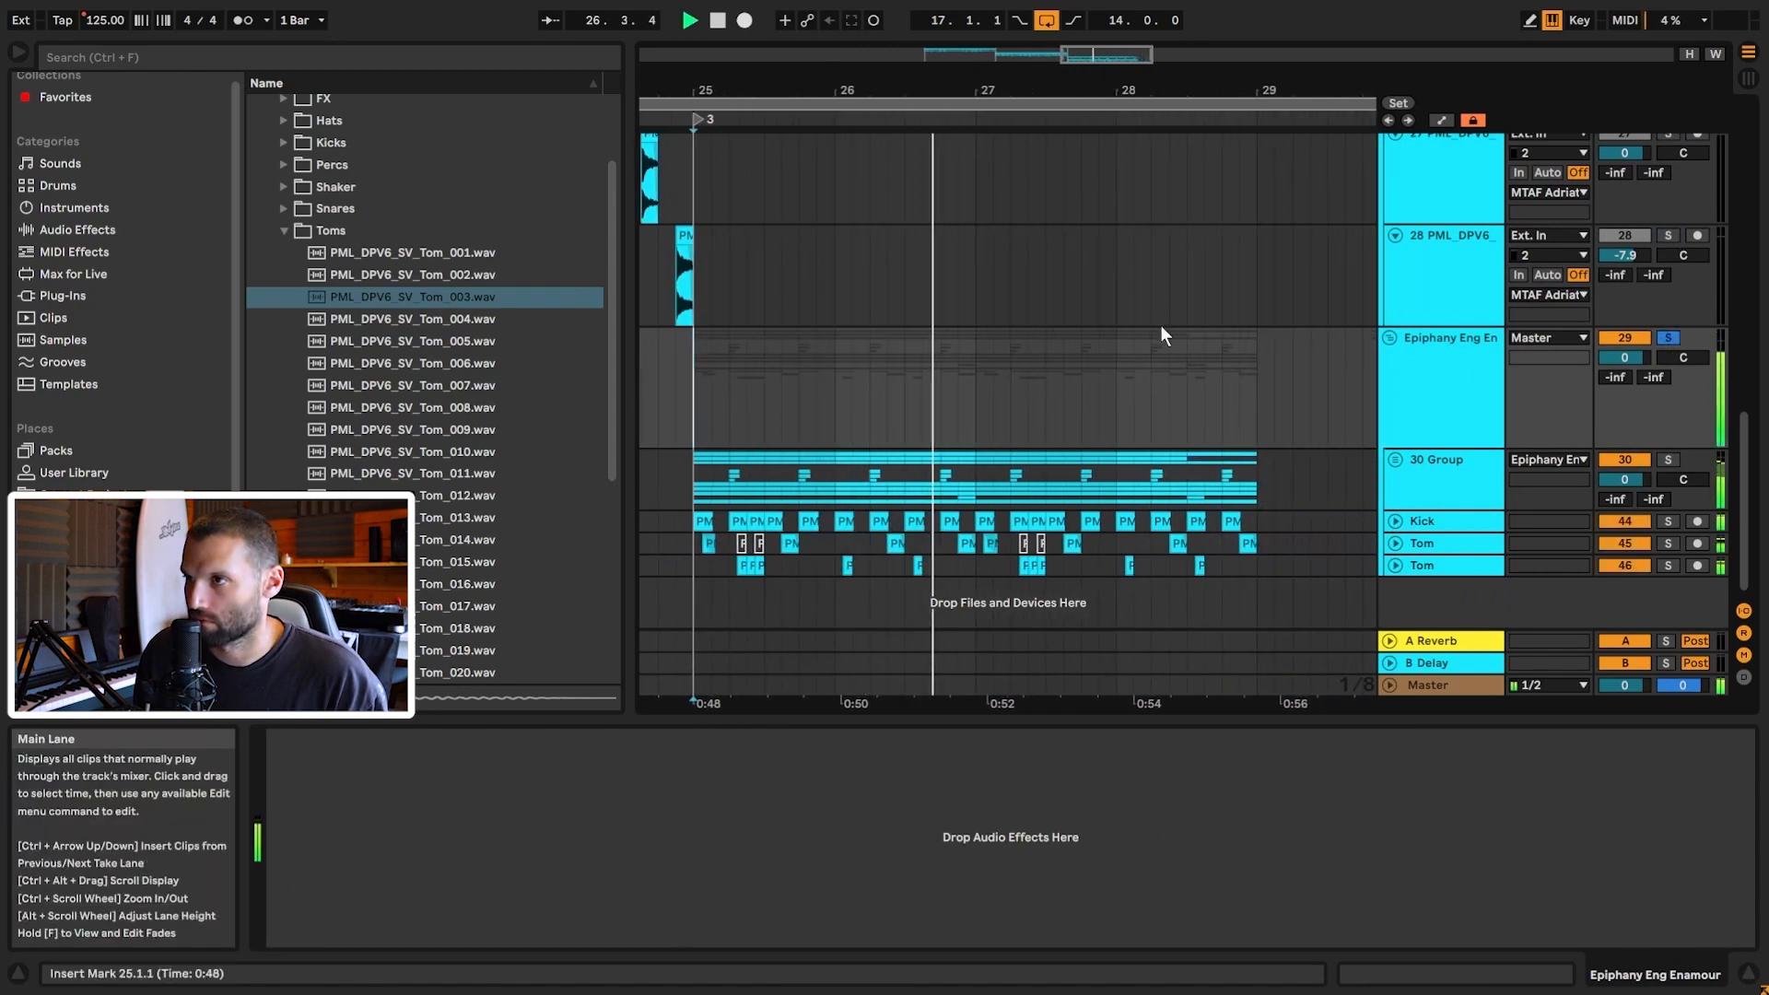
Step: Expand and collapse the 30 Group, then play it from bar 25
left_click(1396, 460)
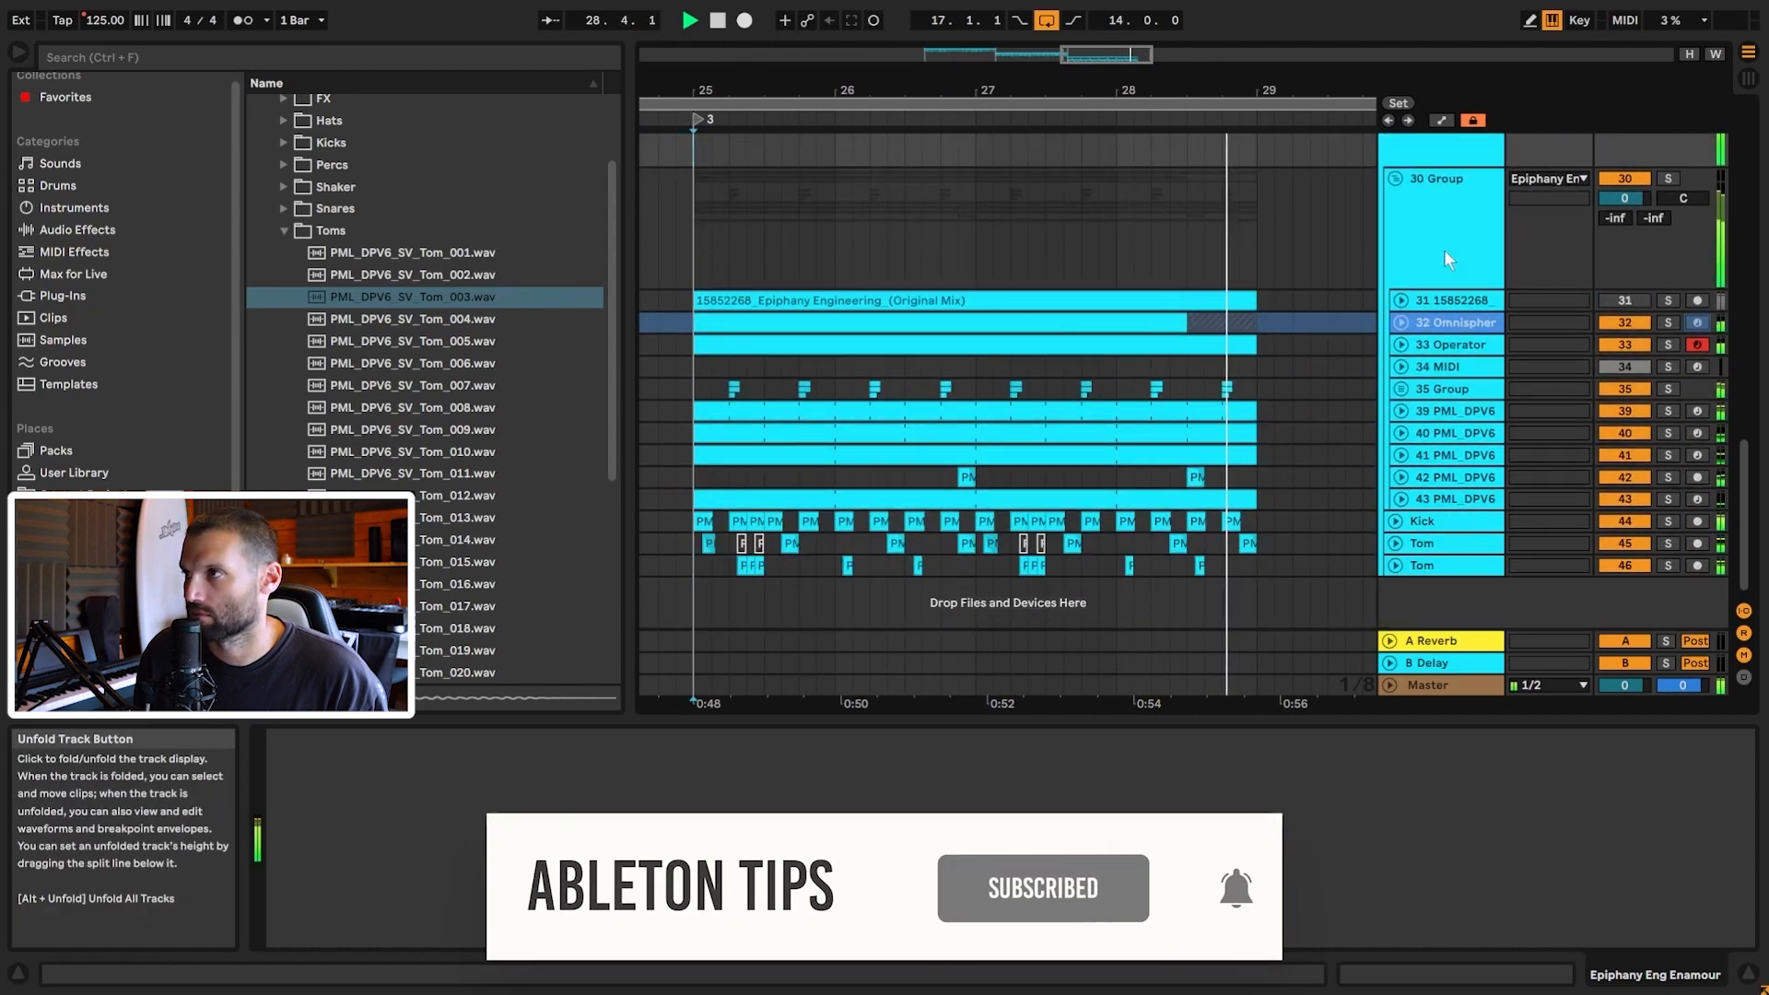
left_click(1393, 222)
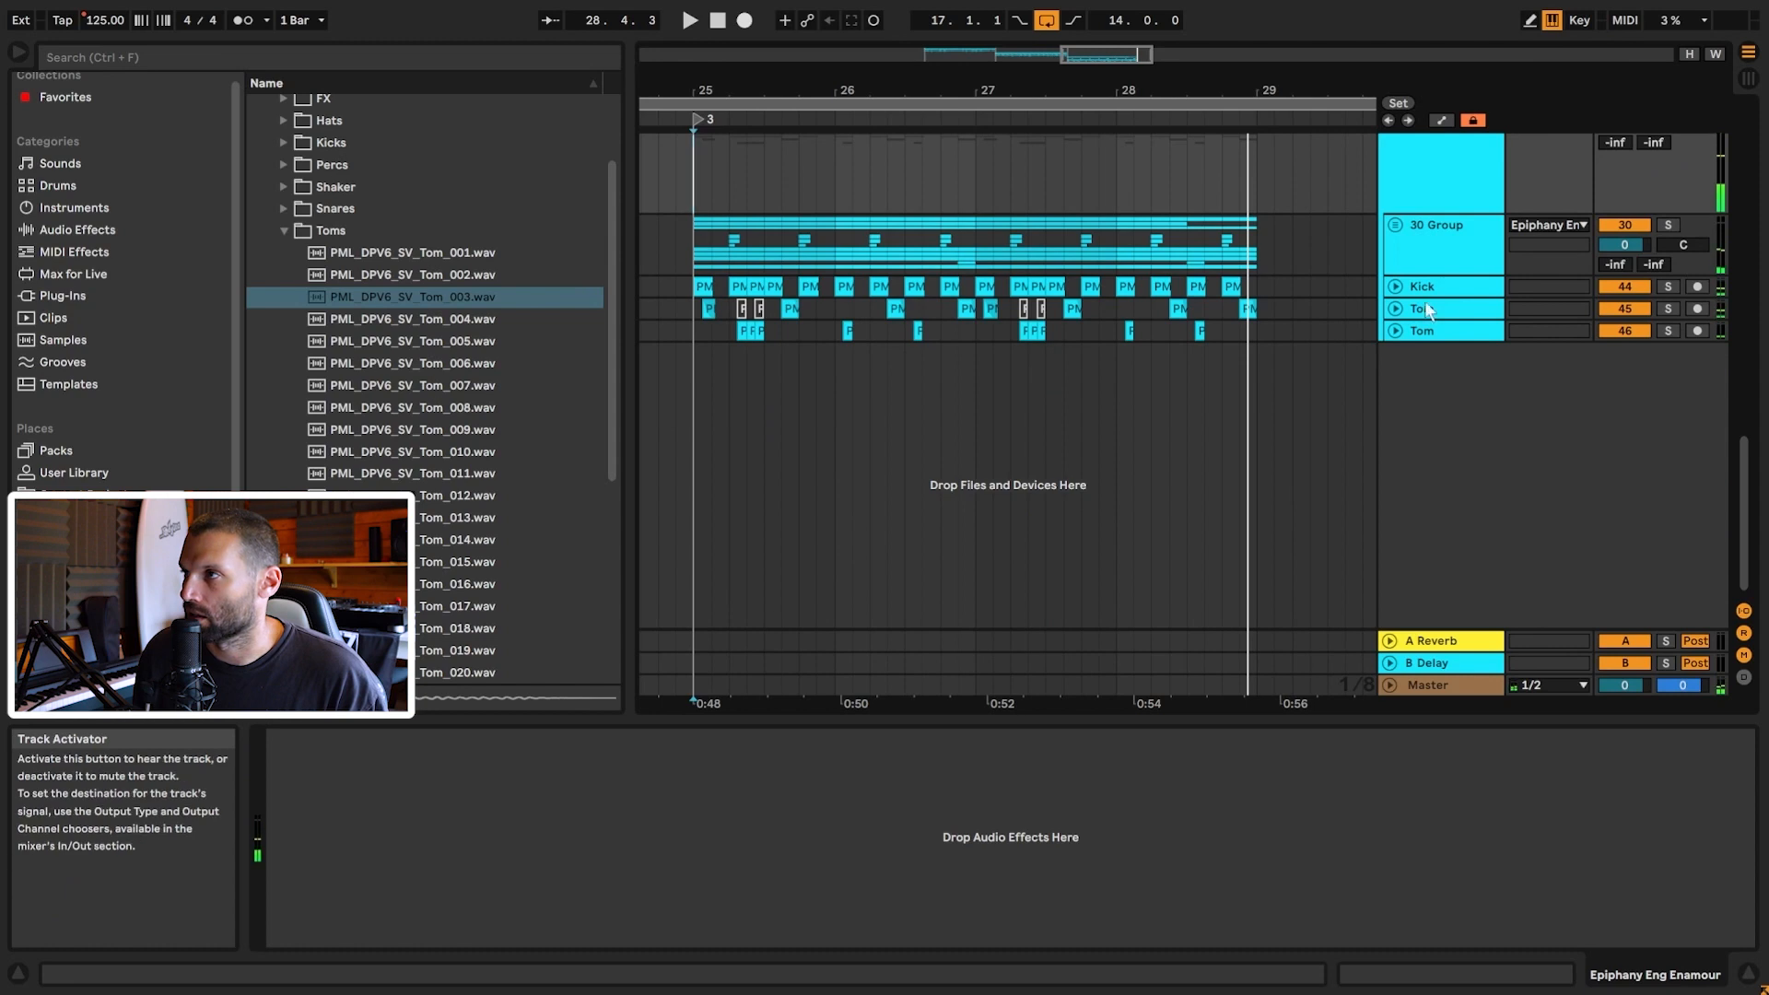
left_click(648, 322)
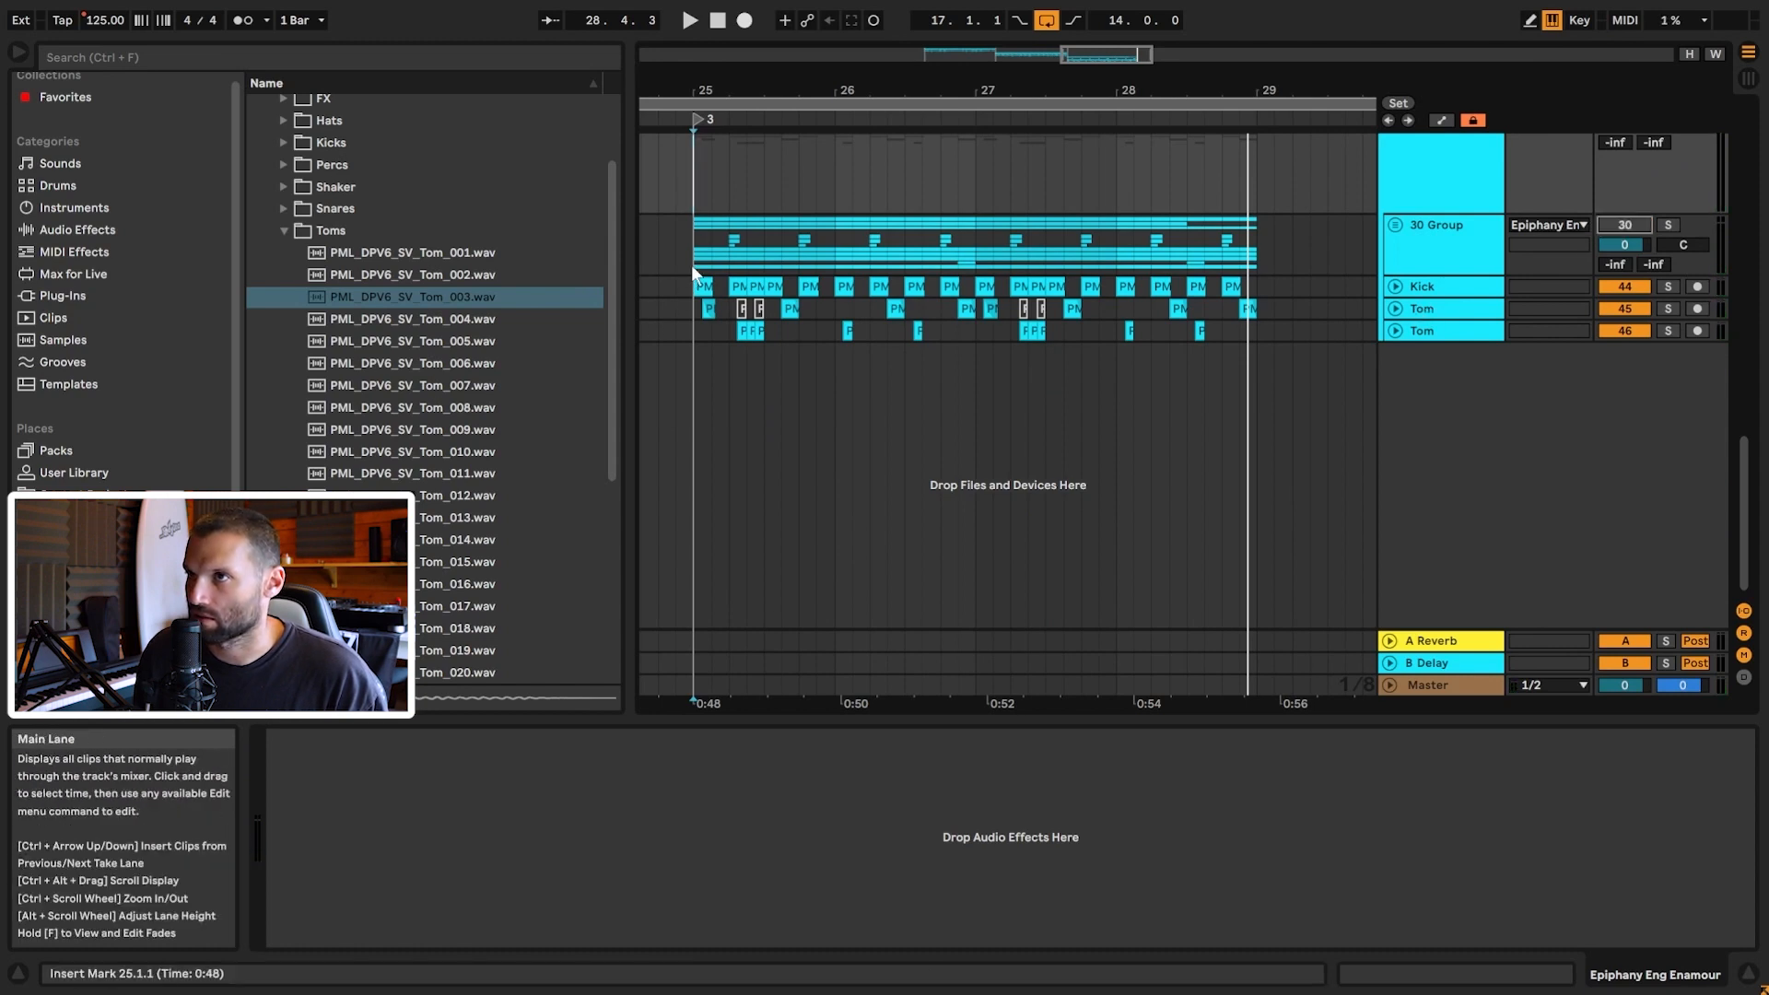
key("space")
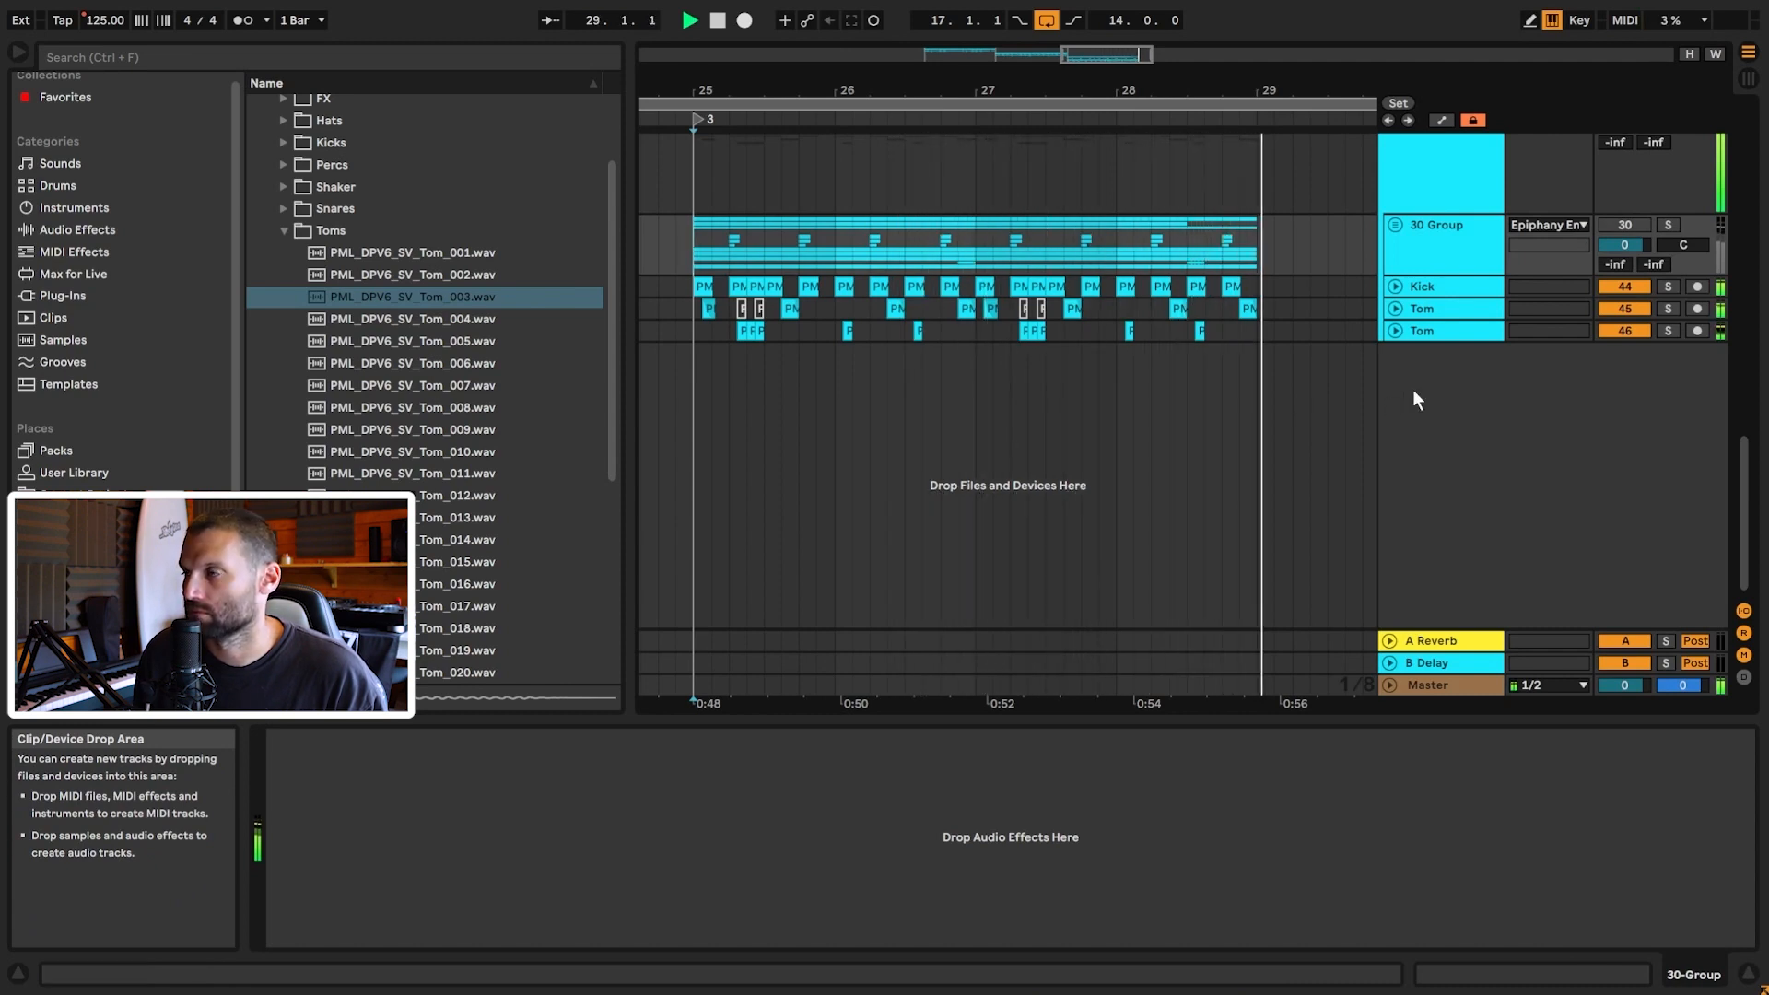
key("space")
Step: Expand the group's Kick track and select its kicks from 25.1.1 to 25.3.3
left_click(1396, 286)
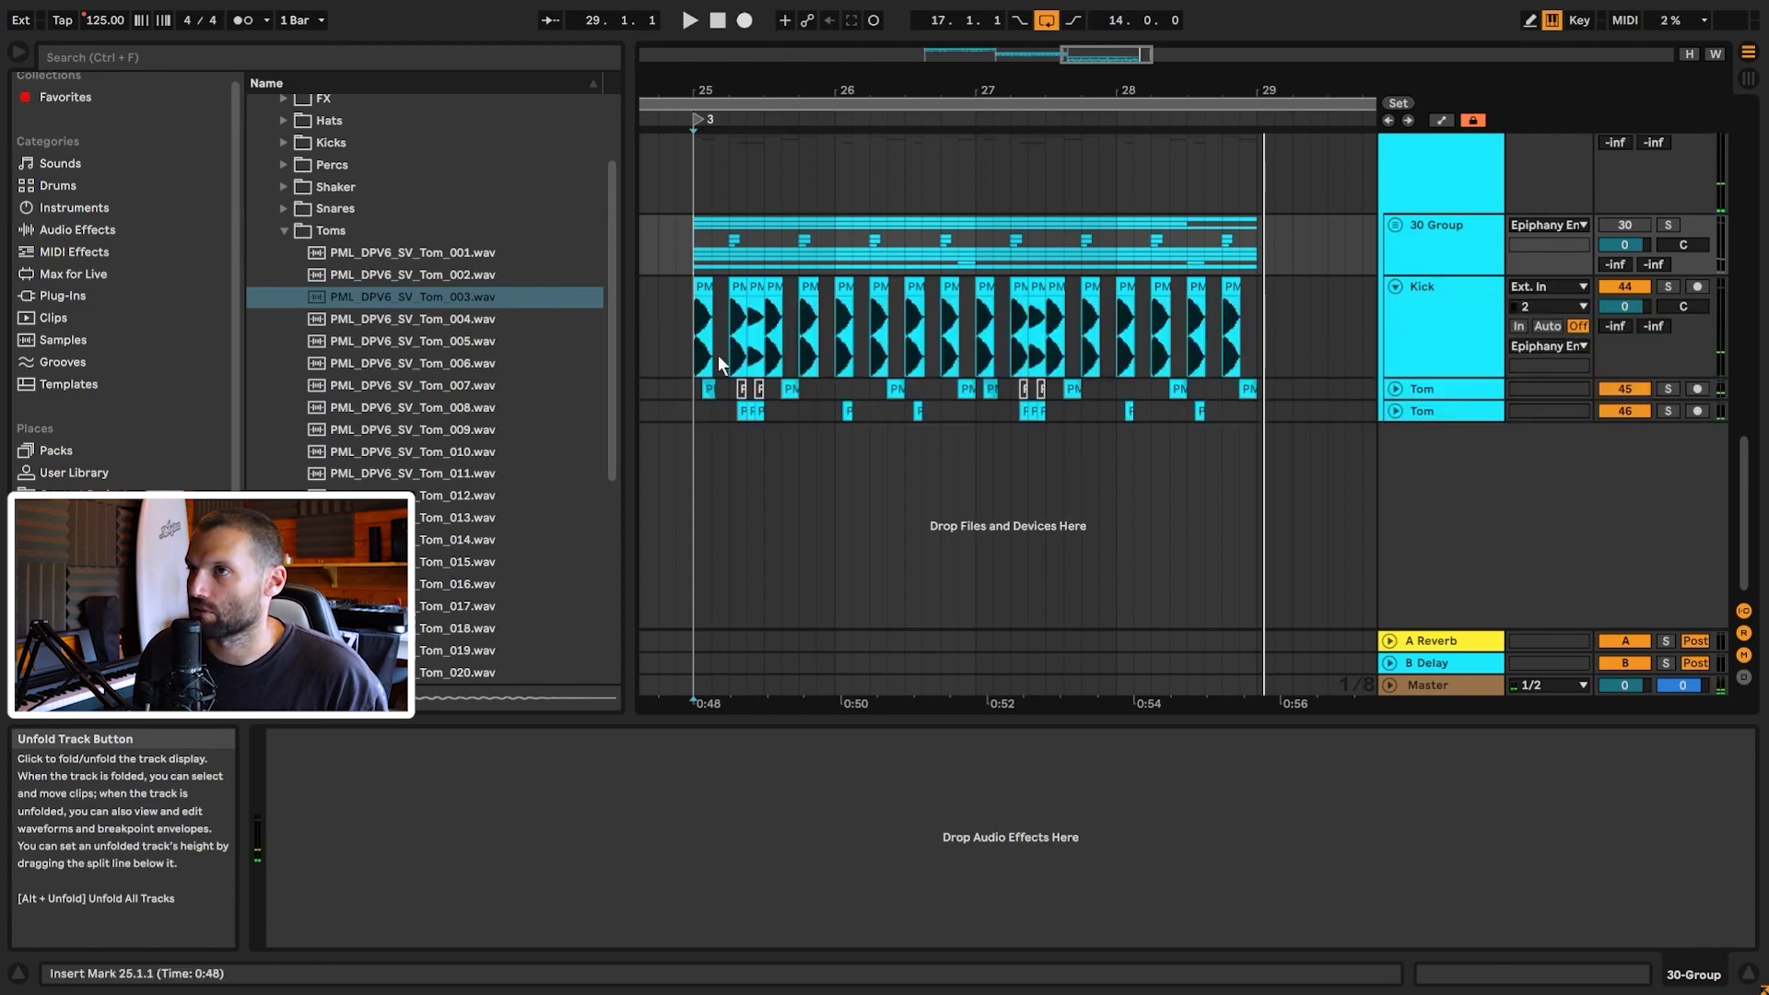
left_click_drag(693, 350, 790, 357)
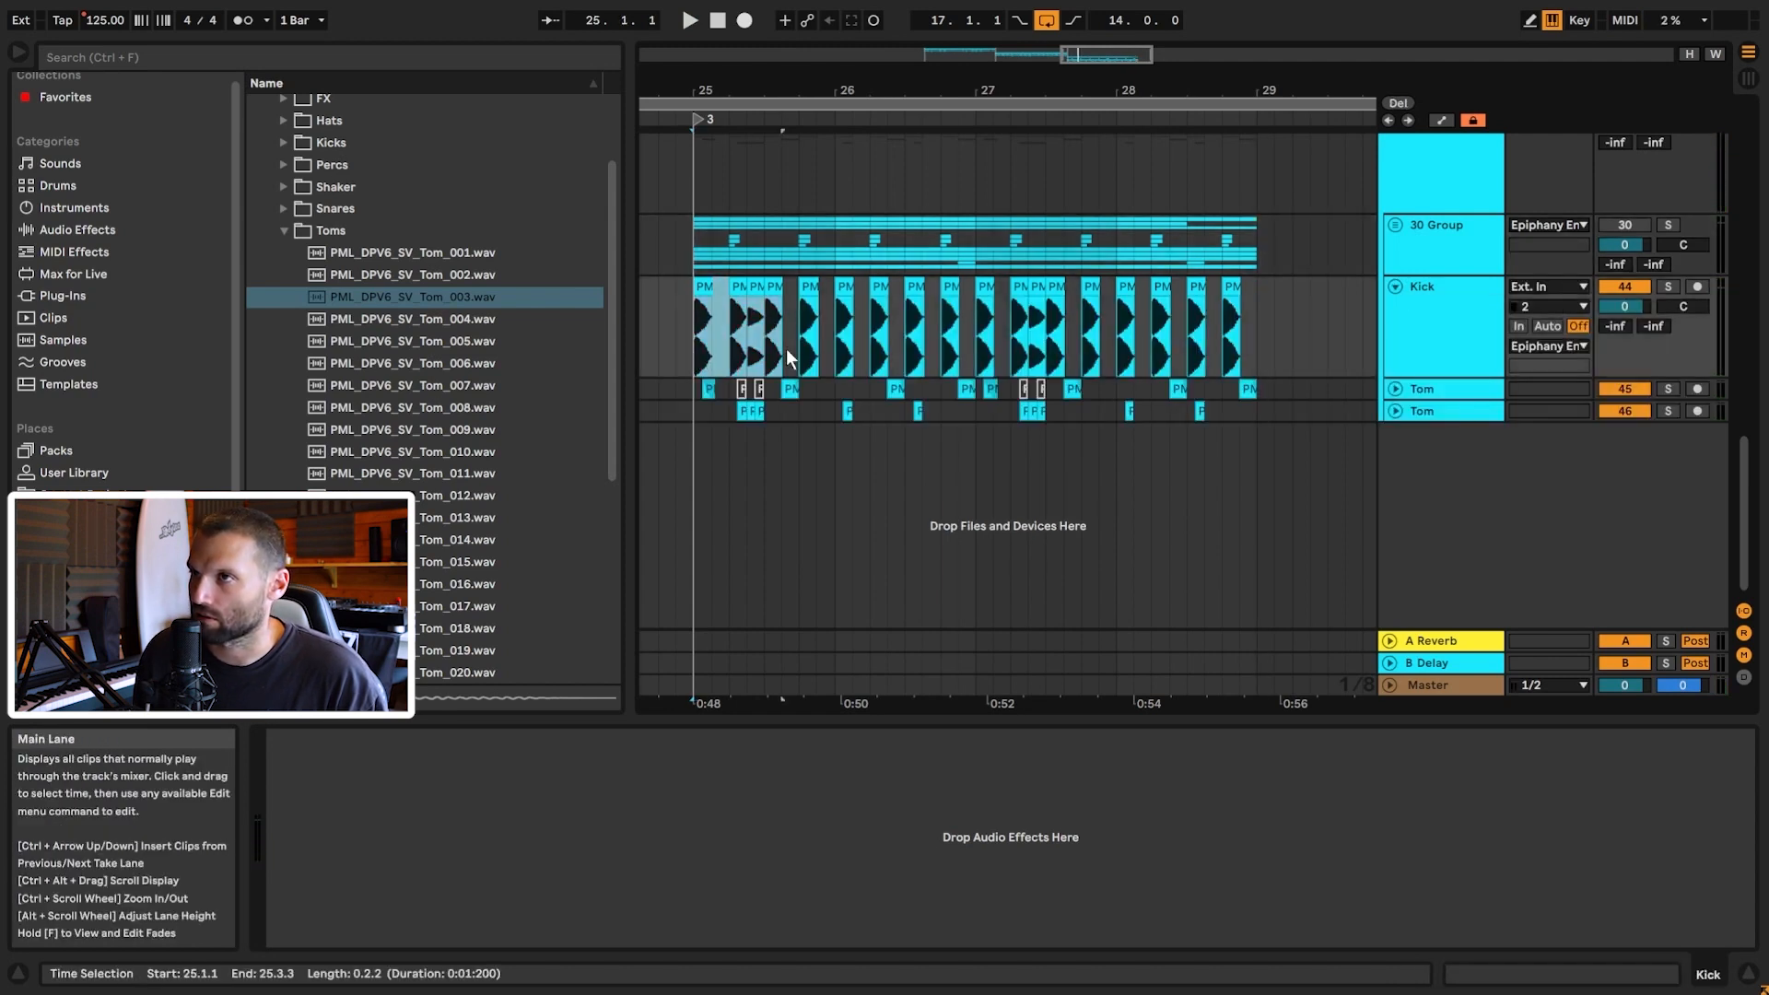
left_click(702, 310)
Step: Drop Deep_Kick_022 onto new track 47 at 25.1.1 and duplicate it
mouse_move(1129, 52)
left_mouse_down()
mouse_move(1093, 83)
mouse_move(1098, 110)
mouse_move(1071, 60)
left_mouse_up()
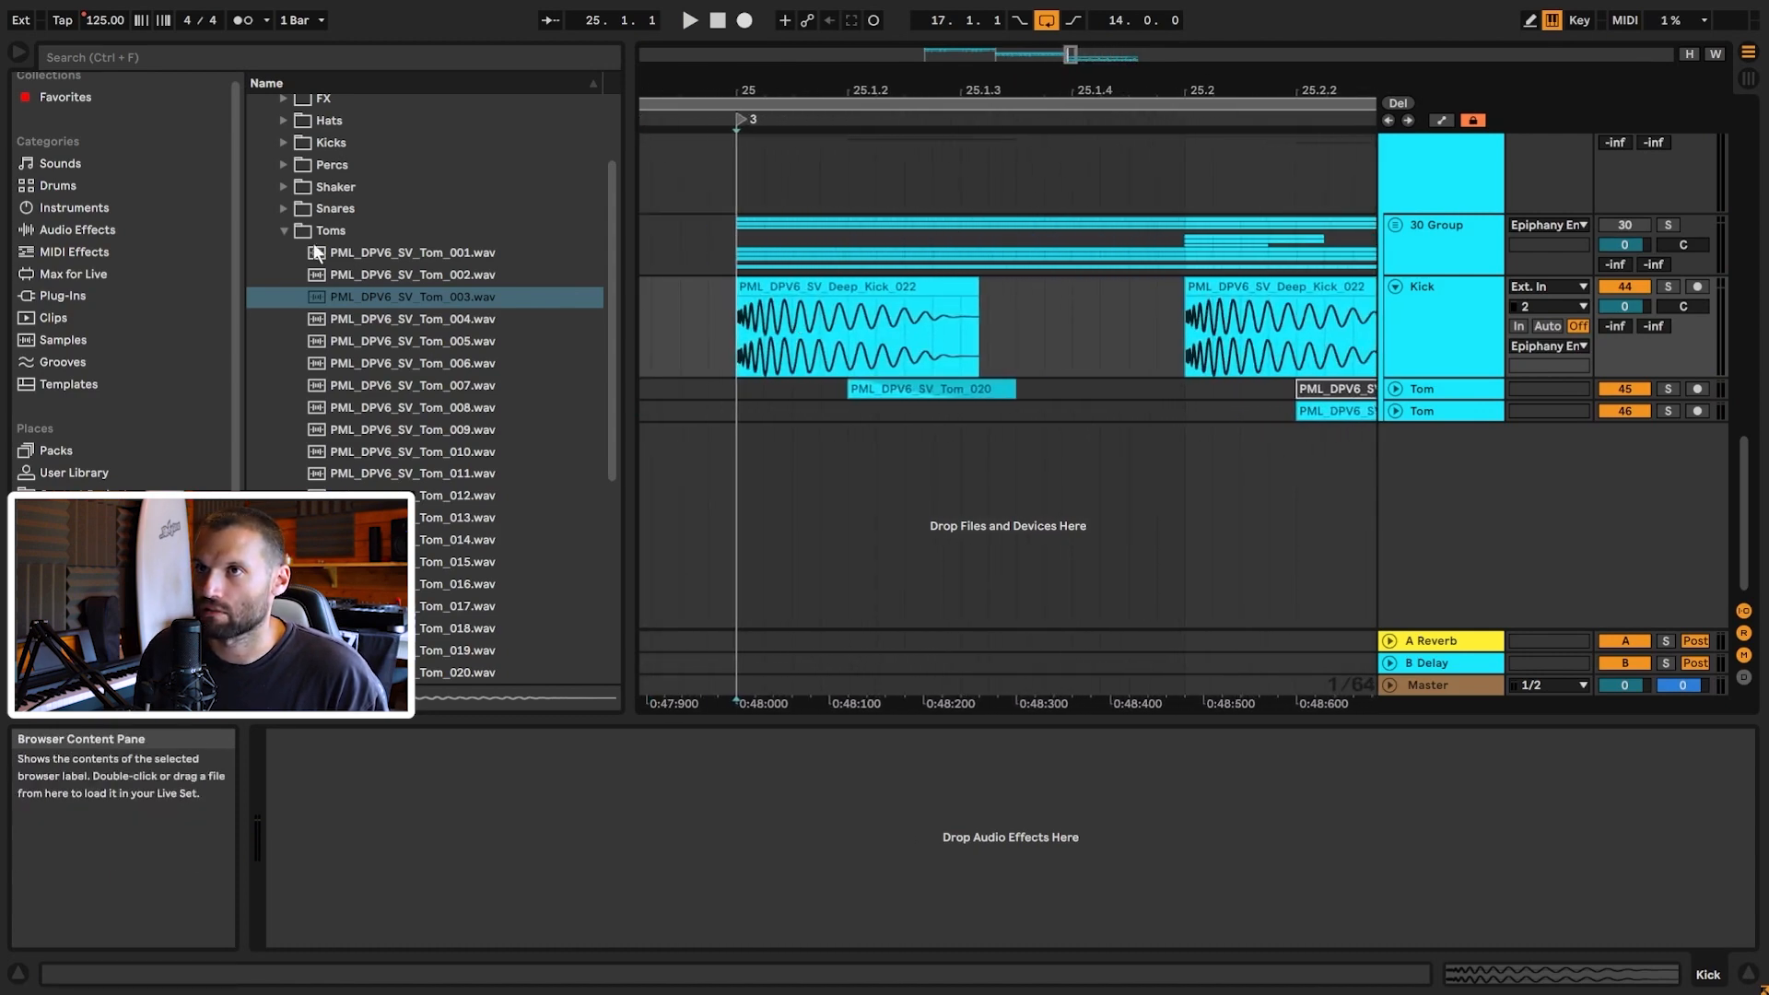
left_click(493, 304)
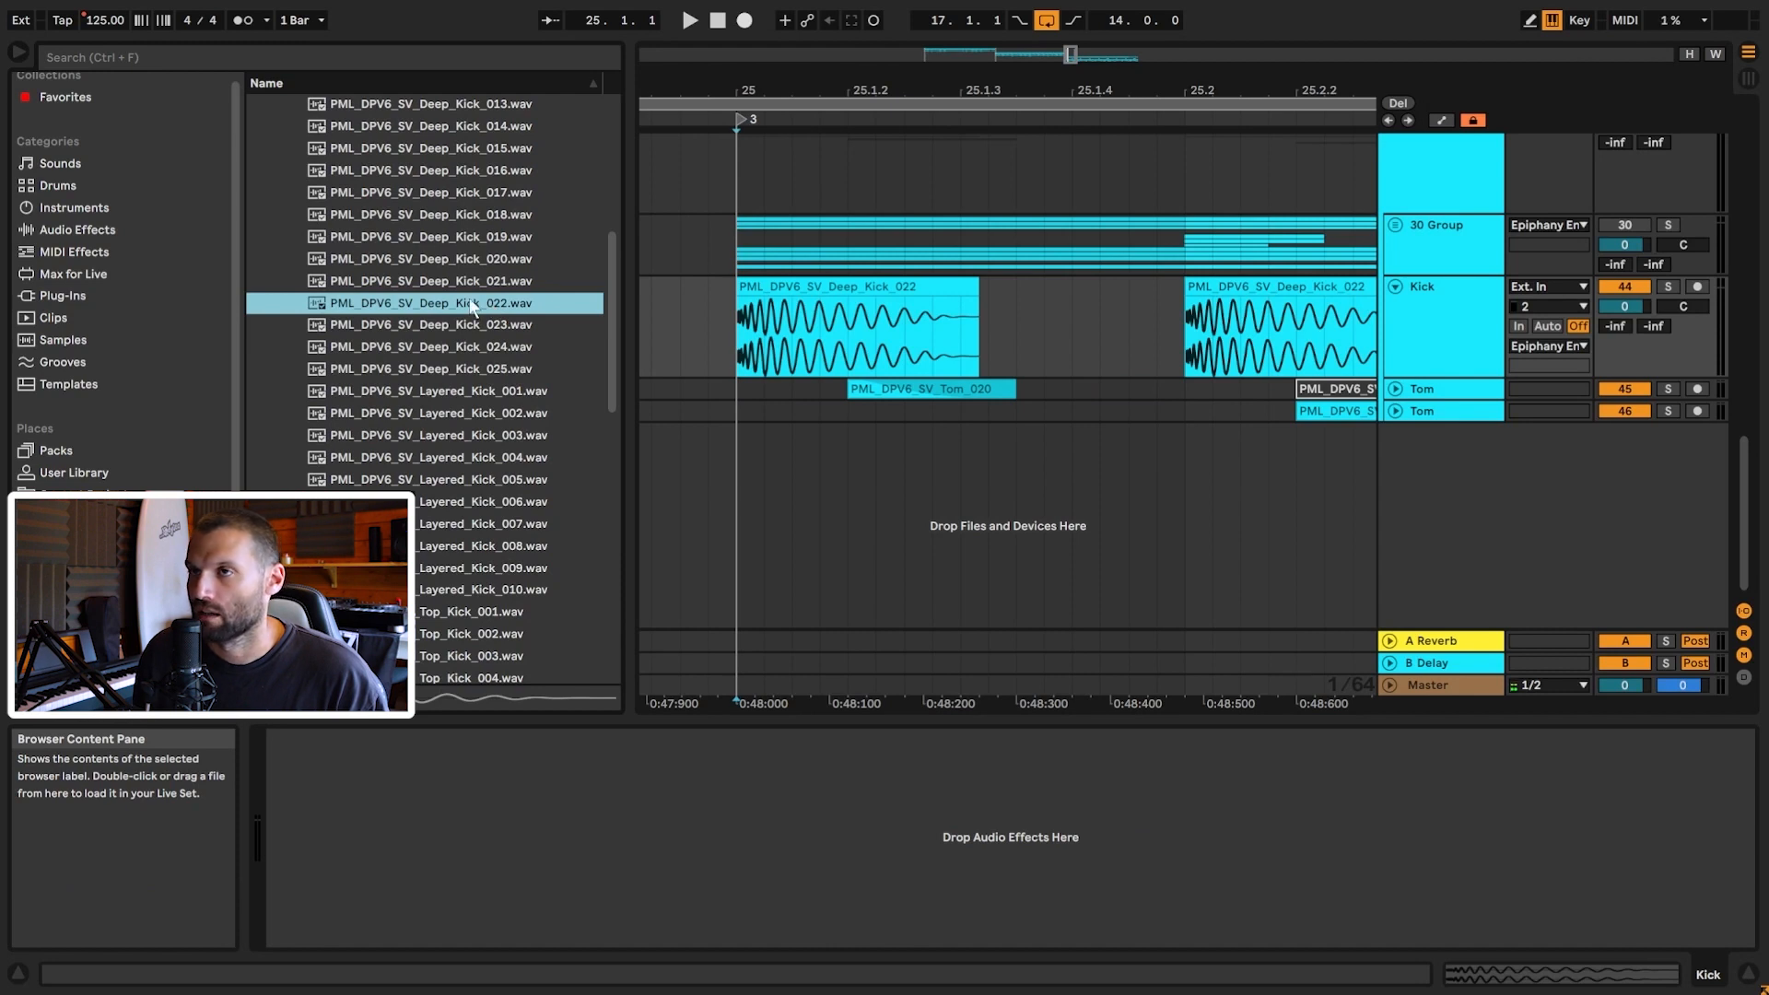
left_click_drag(471, 306, 740, 502)
left_click_drag(825, 506, 827, 506)
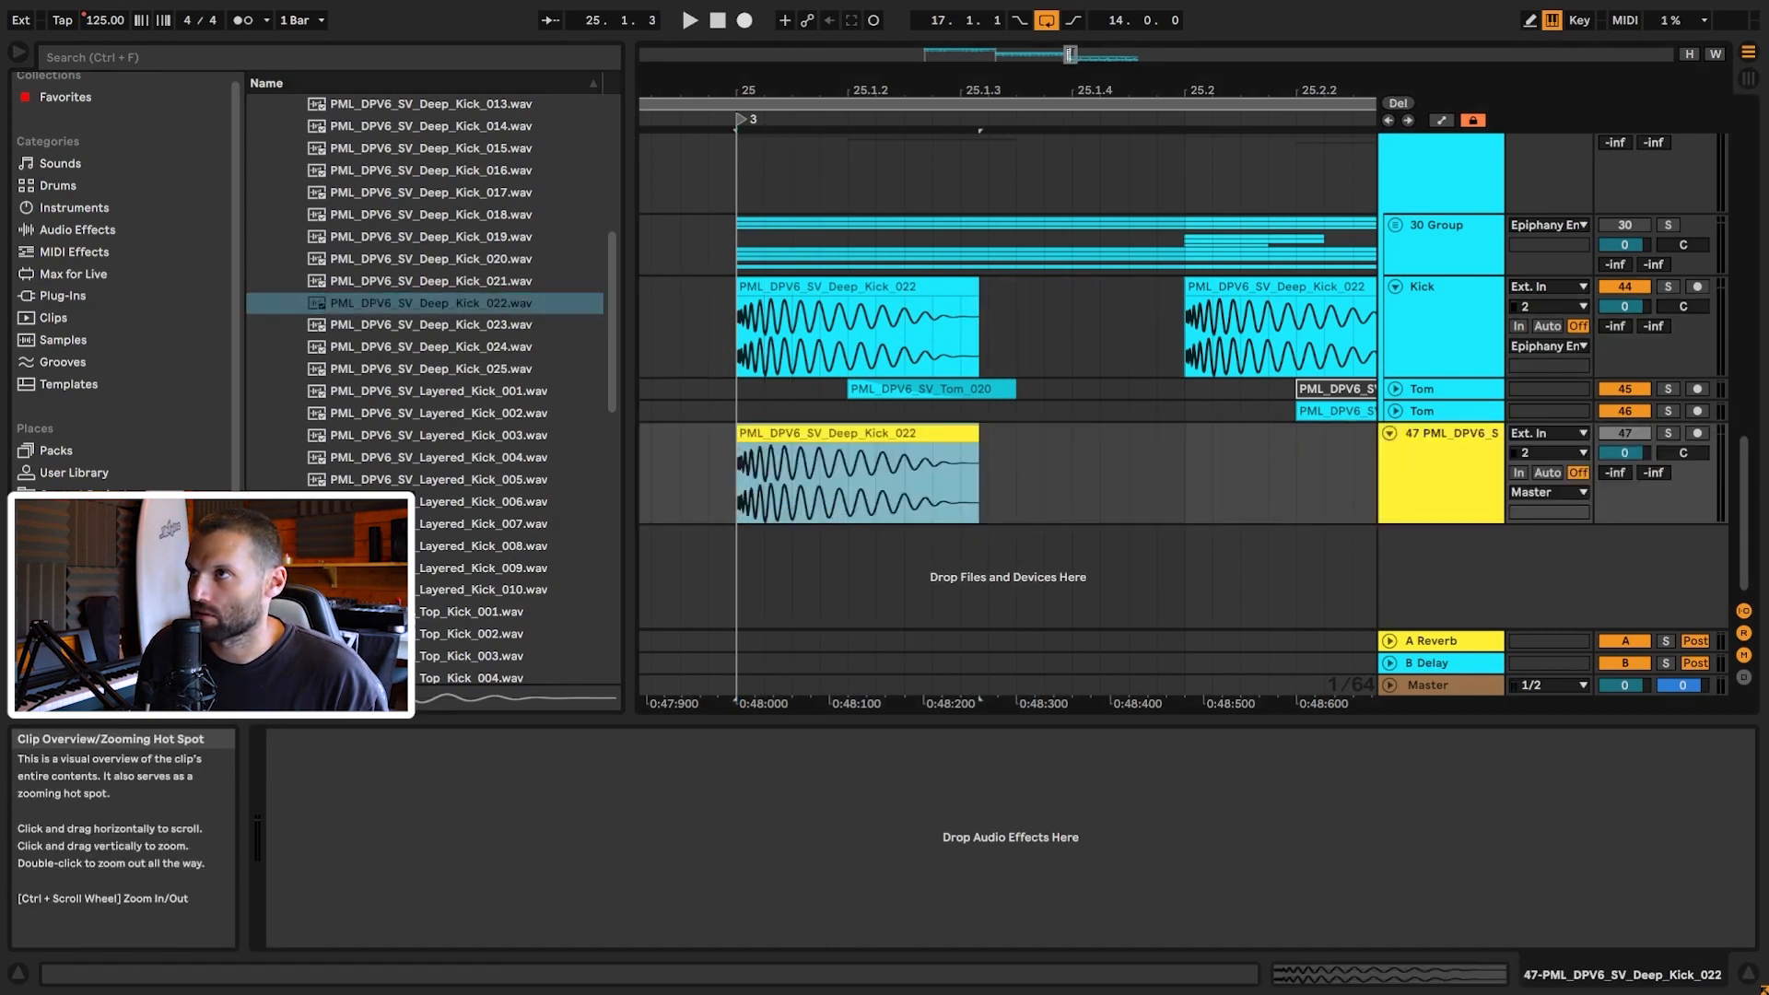
left_click_drag(1071, 55, 1076, 26)
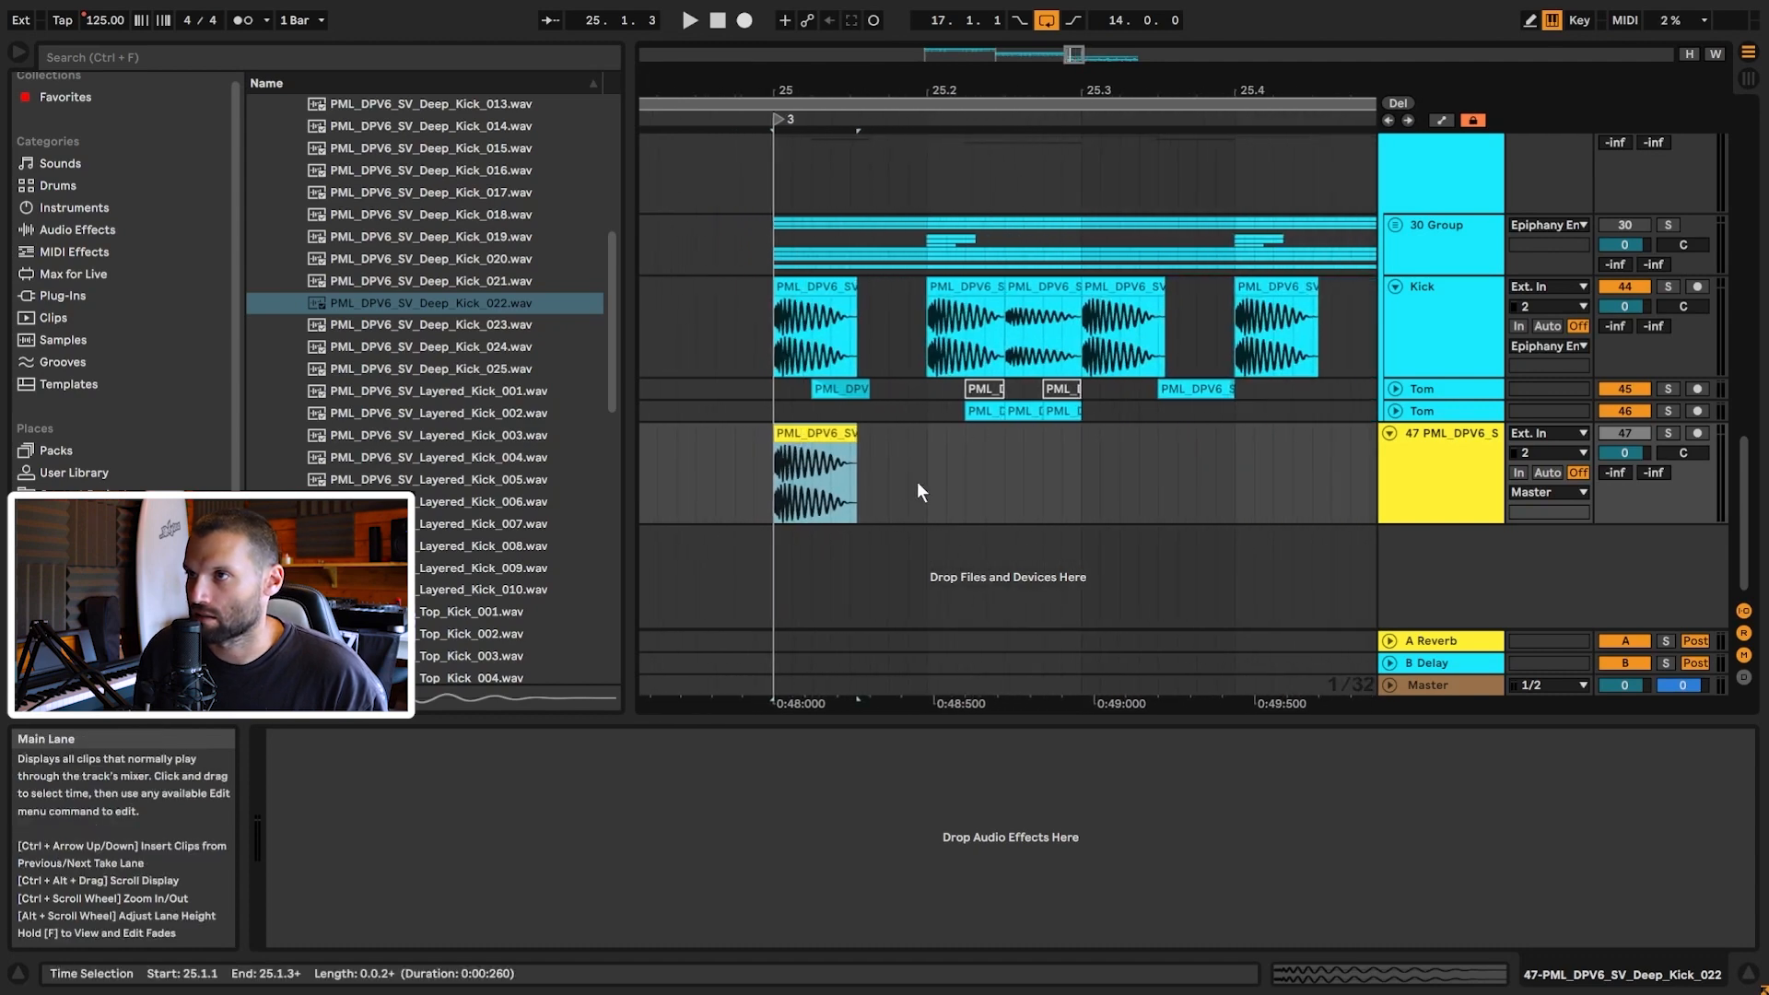
left_click_drag(922, 488, 819, 493)
key("ctrl+d")
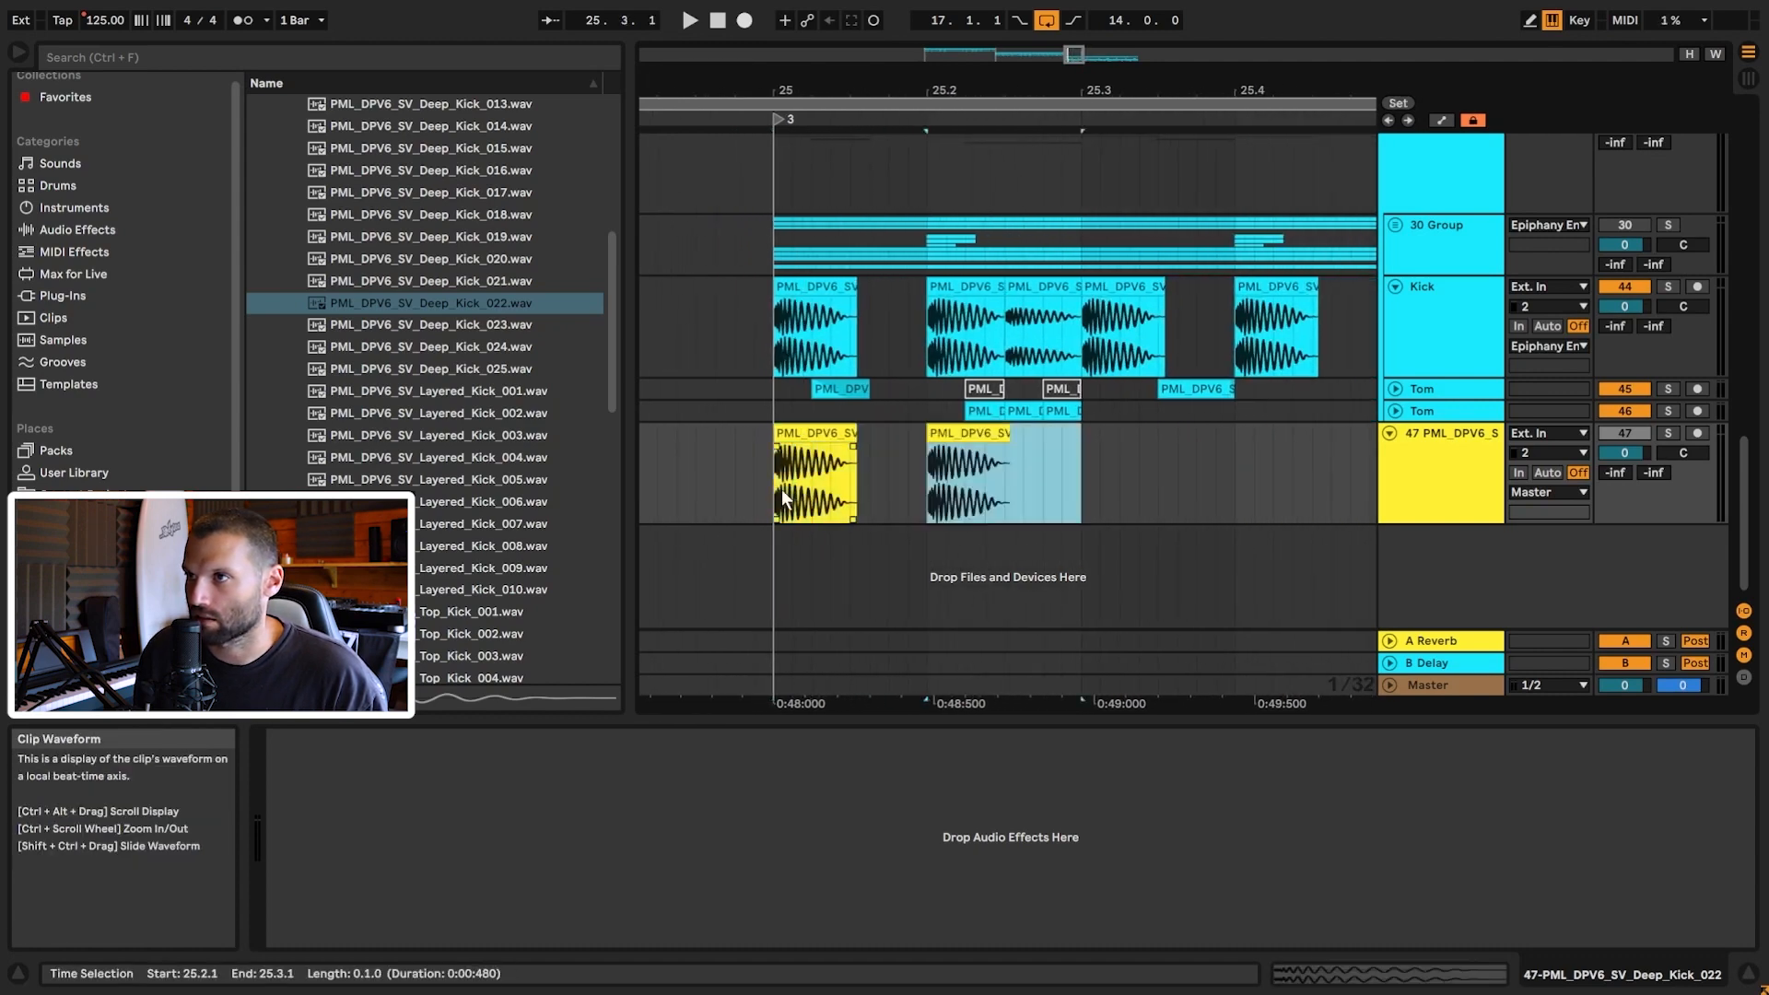
Step: Move the kick copy to 25.2.3 and compare it with the layered kick clips
left_click(952, 433)
left_click_drag(952, 434, 1035, 445)
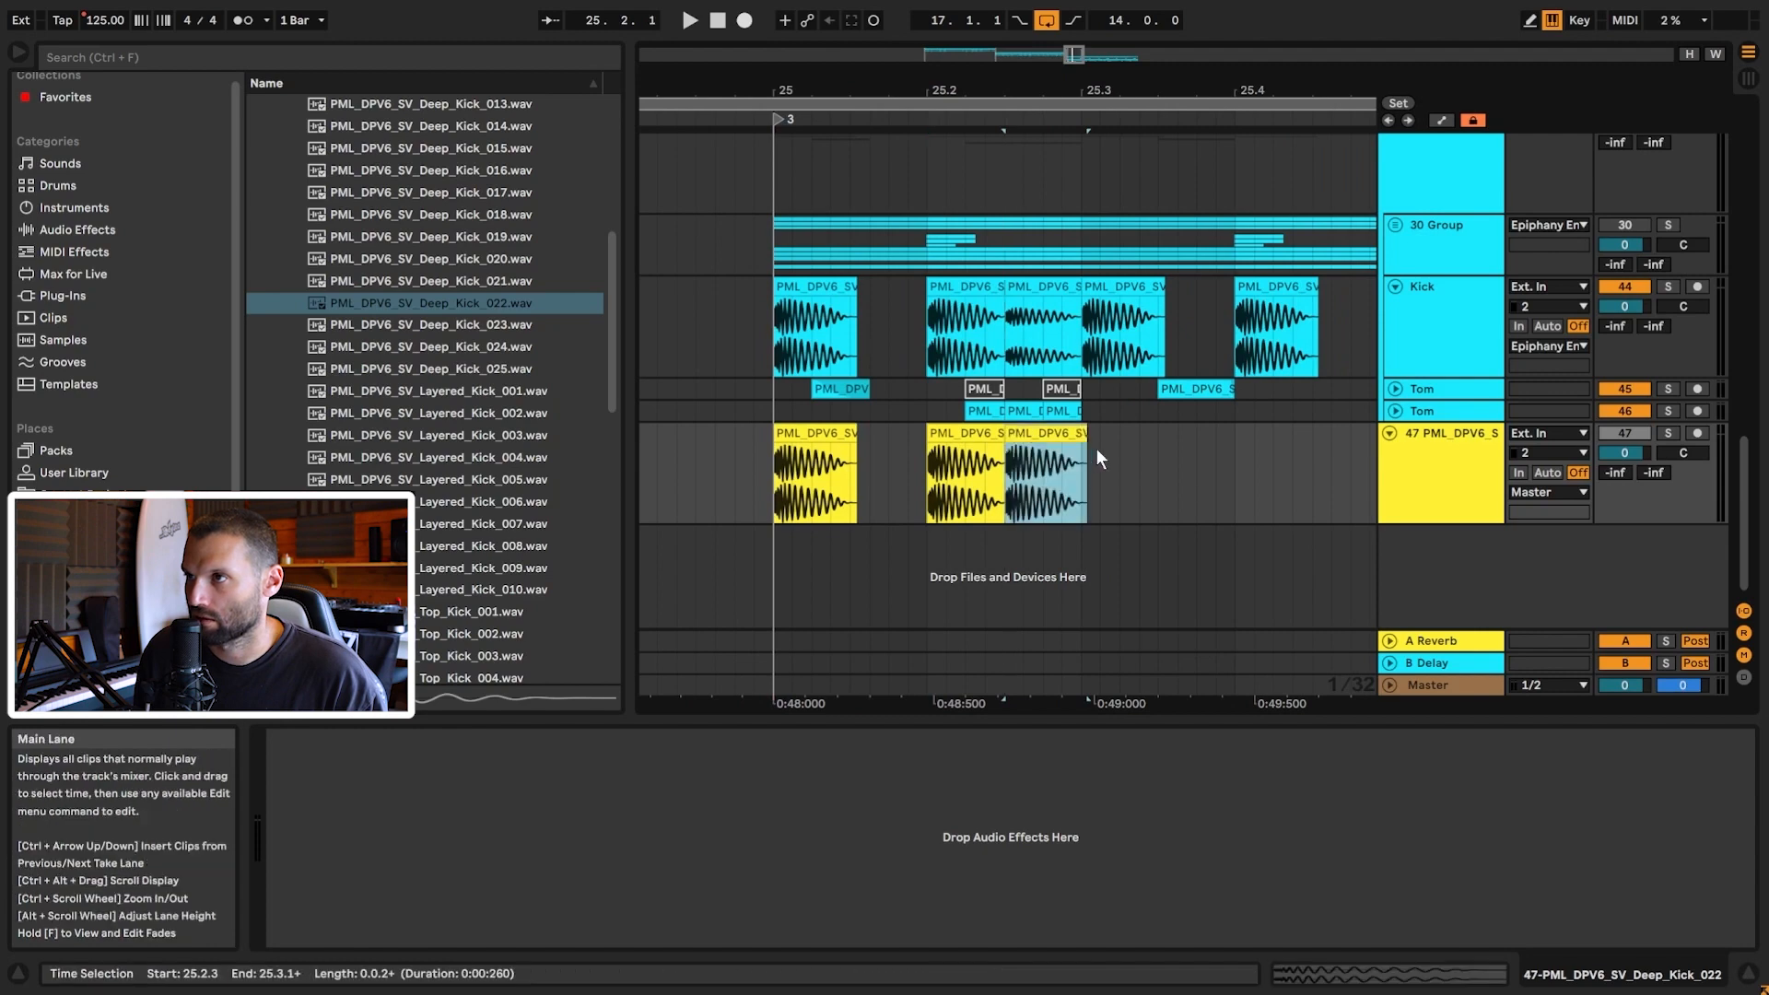
double_click(1036, 435)
left_click(1030, 341)
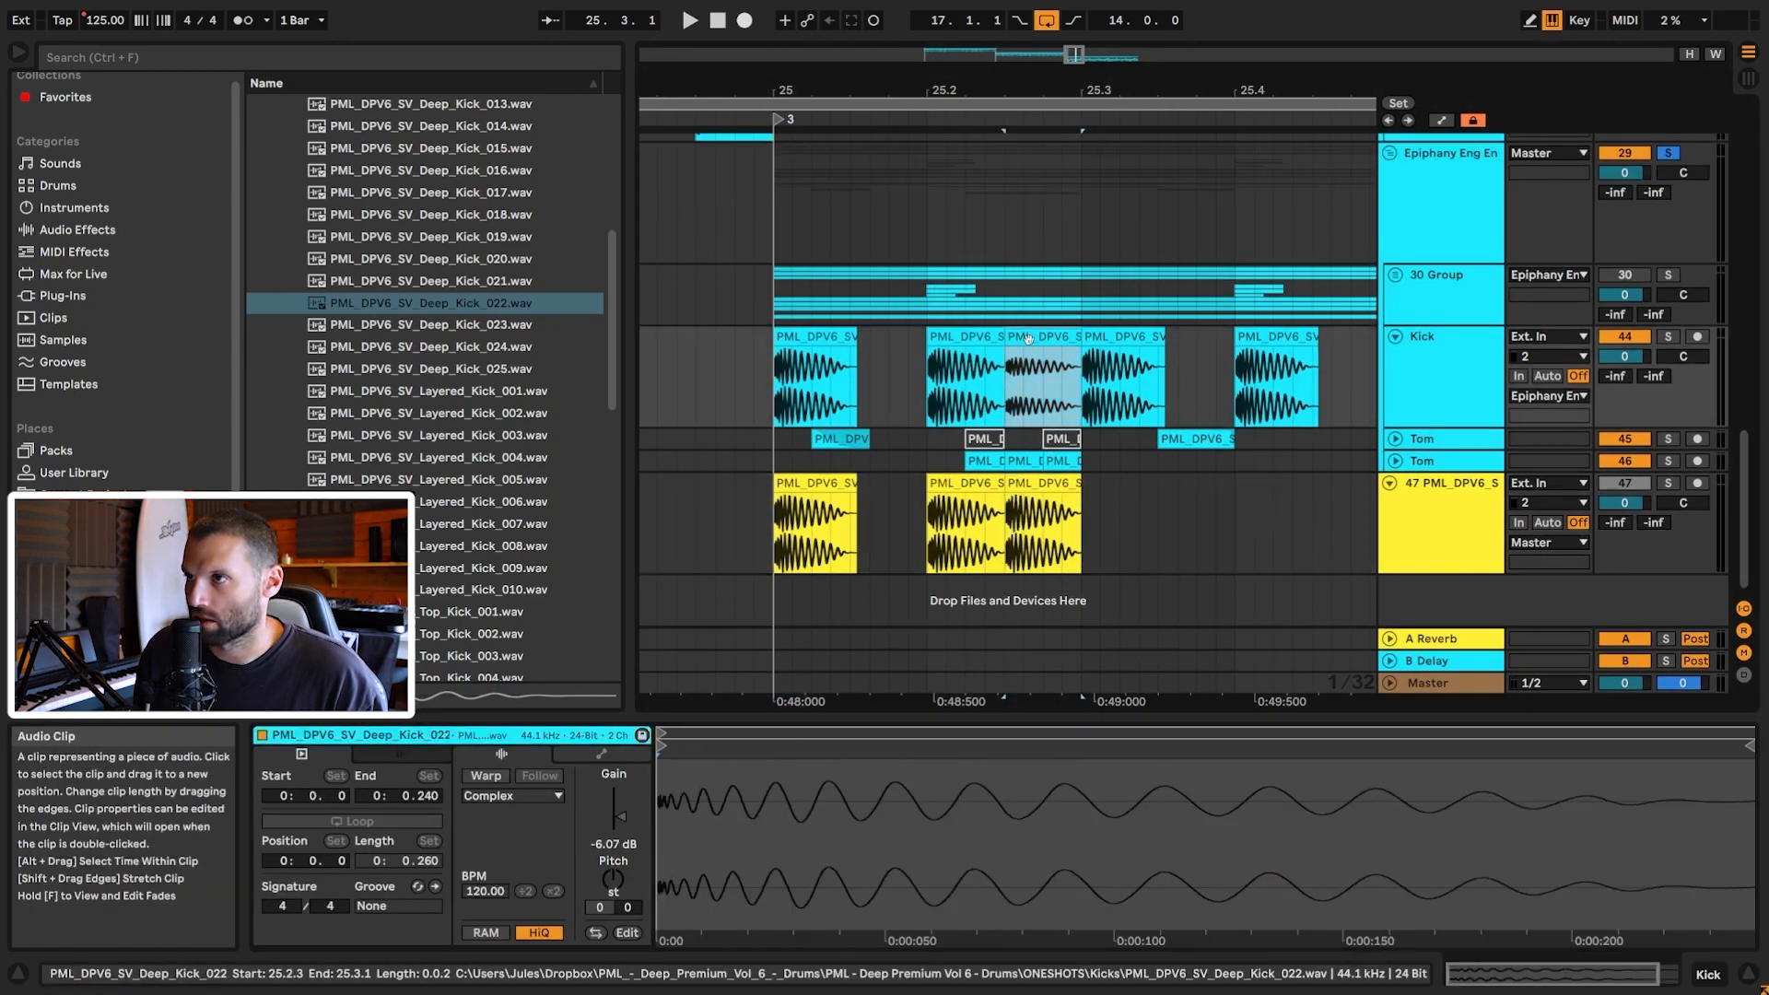
left_click(1042, 543)
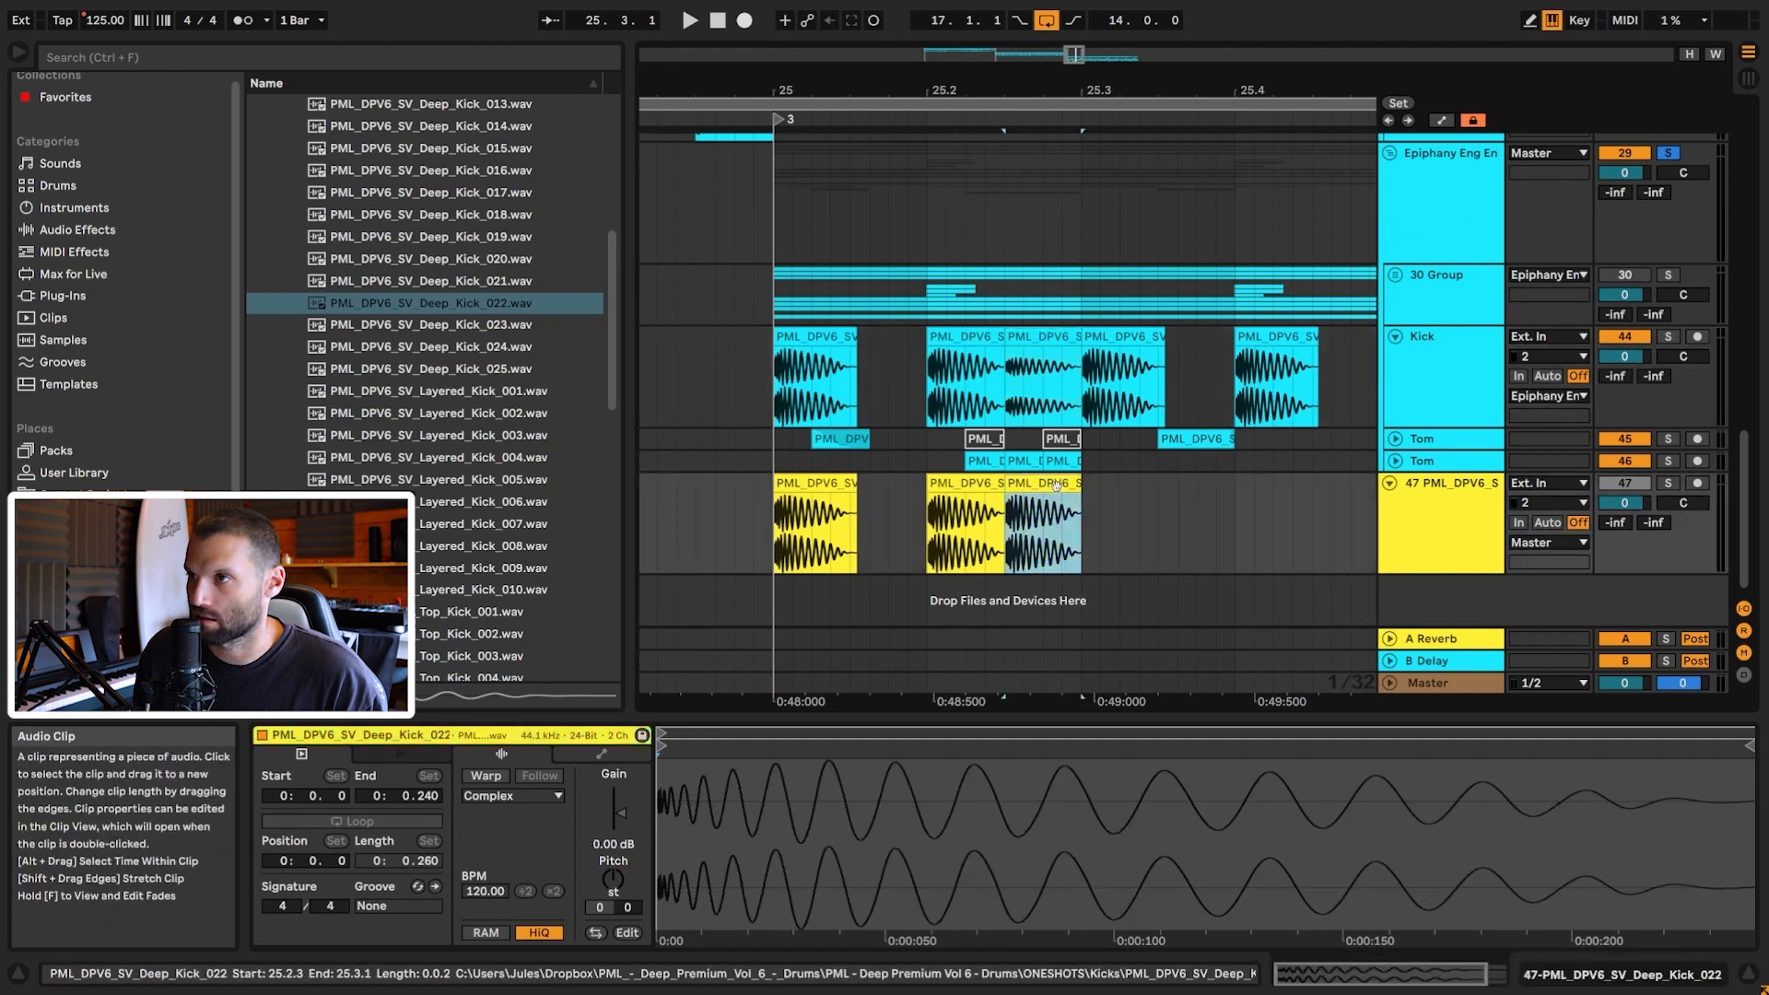
left_click(799, 554)
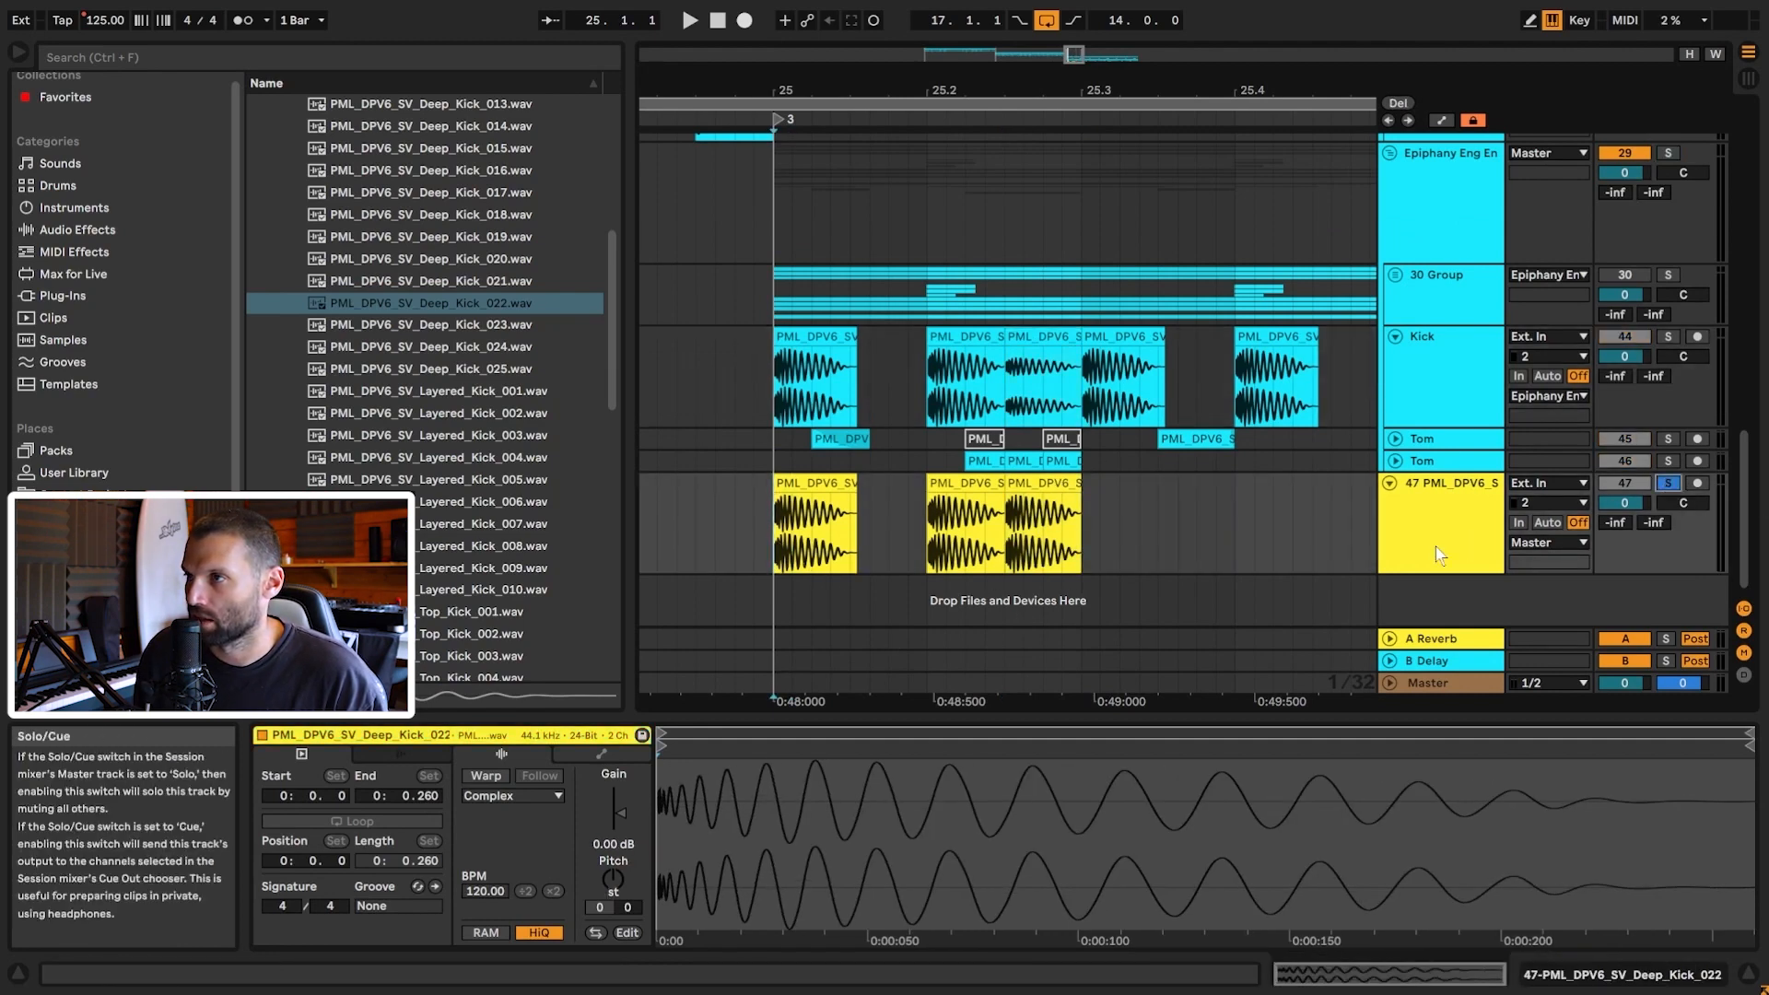
Step: Lower the third layered kick clip's gain to -5.82 dB
left_click(1139, 543, "shift")
left_click_drag(1139, 543, 1087, 542)
left_click(1013, 536)
left_click(1052, 485)
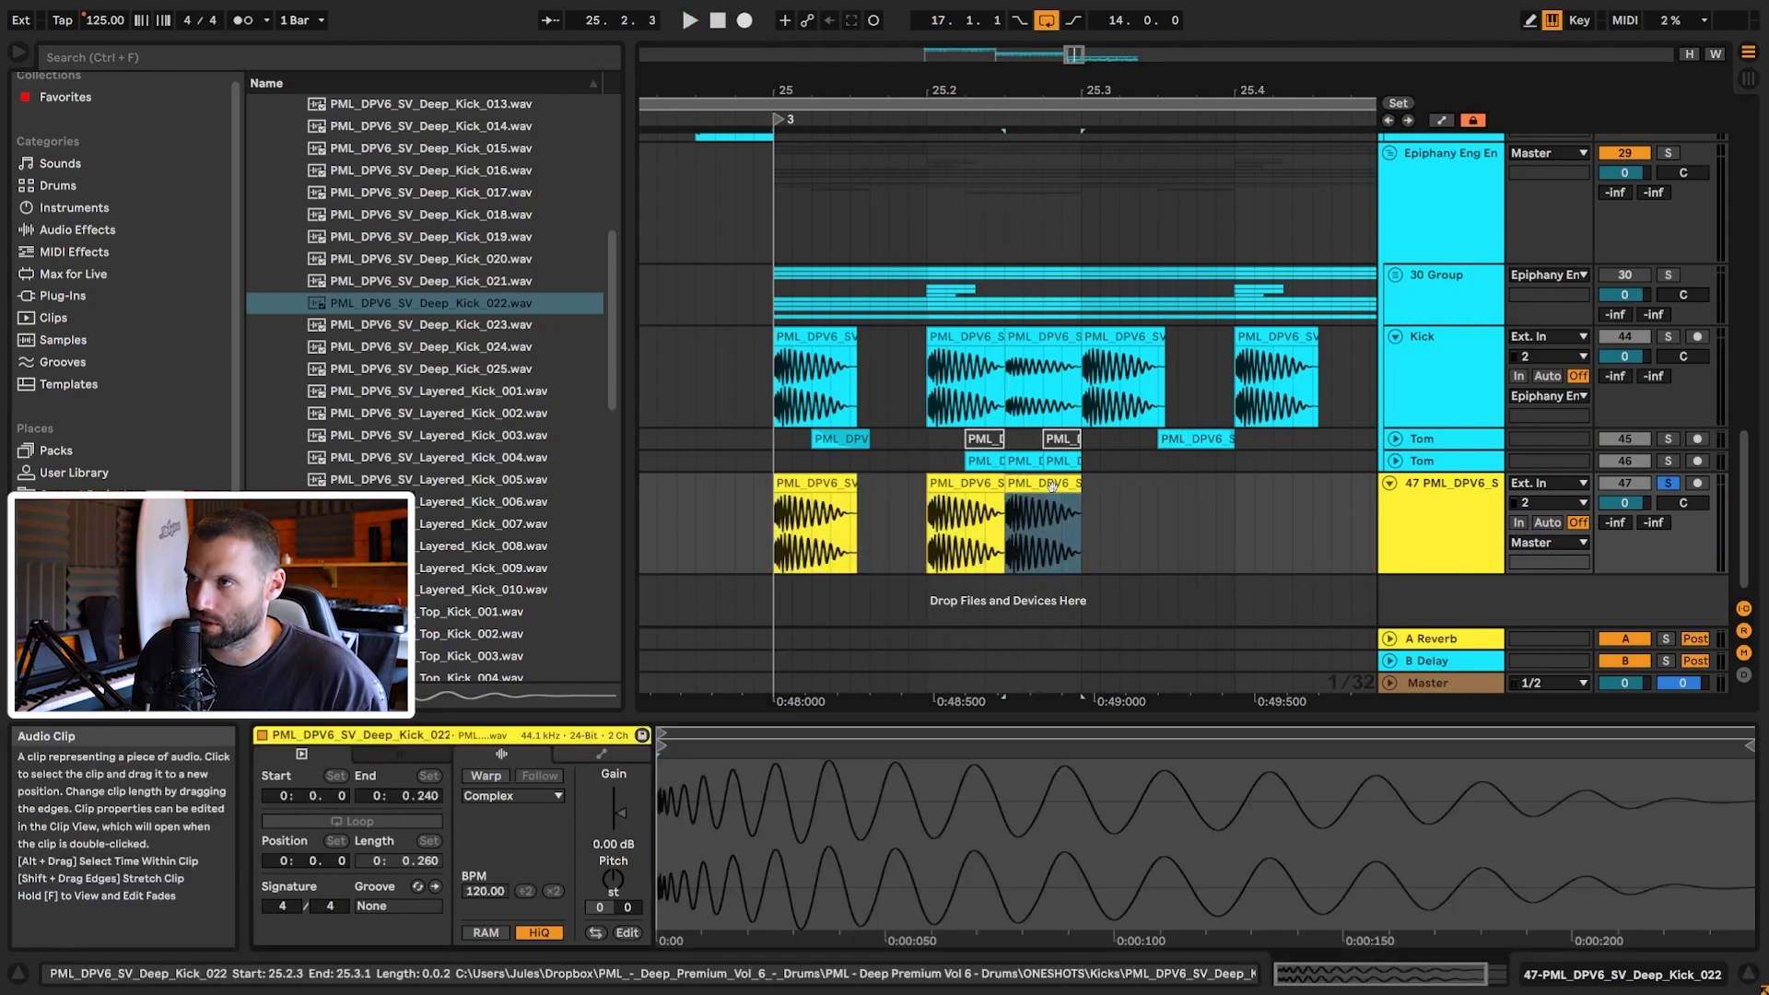
left_click_drag(621, 810, 621, 852)
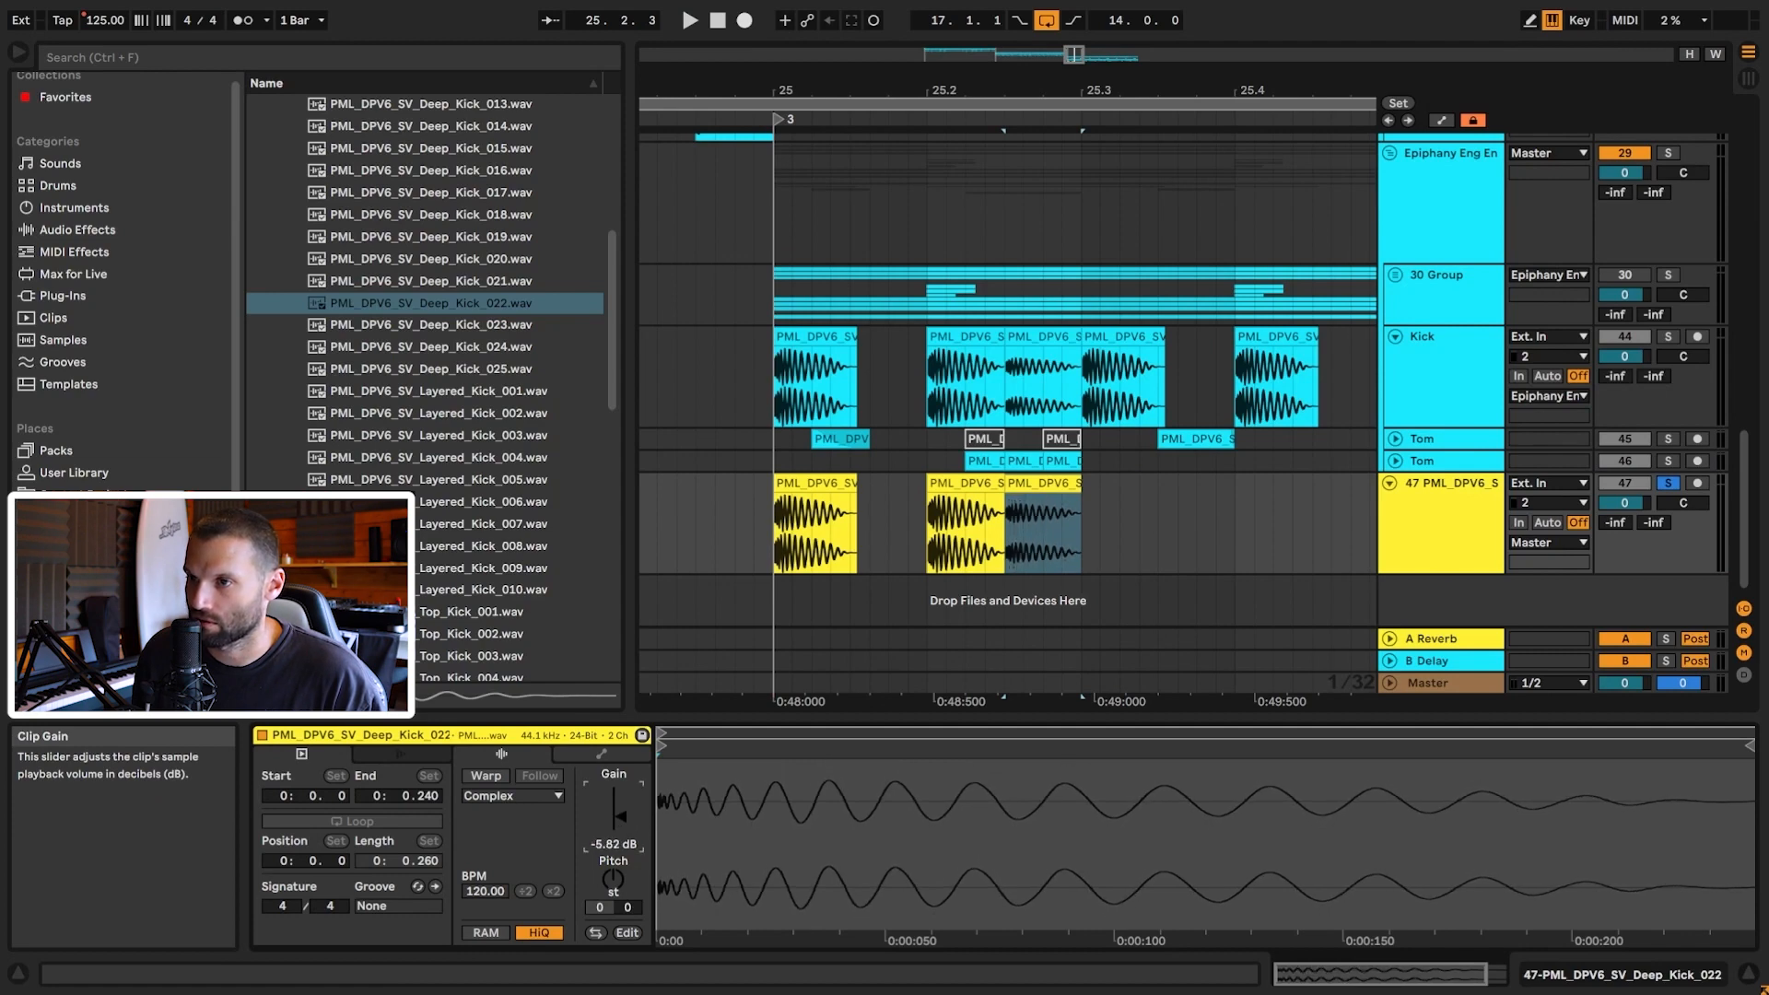
Step: Repeat the layered kick pattern into bars 27–29 and play from bar 25
left_click_drag(800, 521, 954, 512)
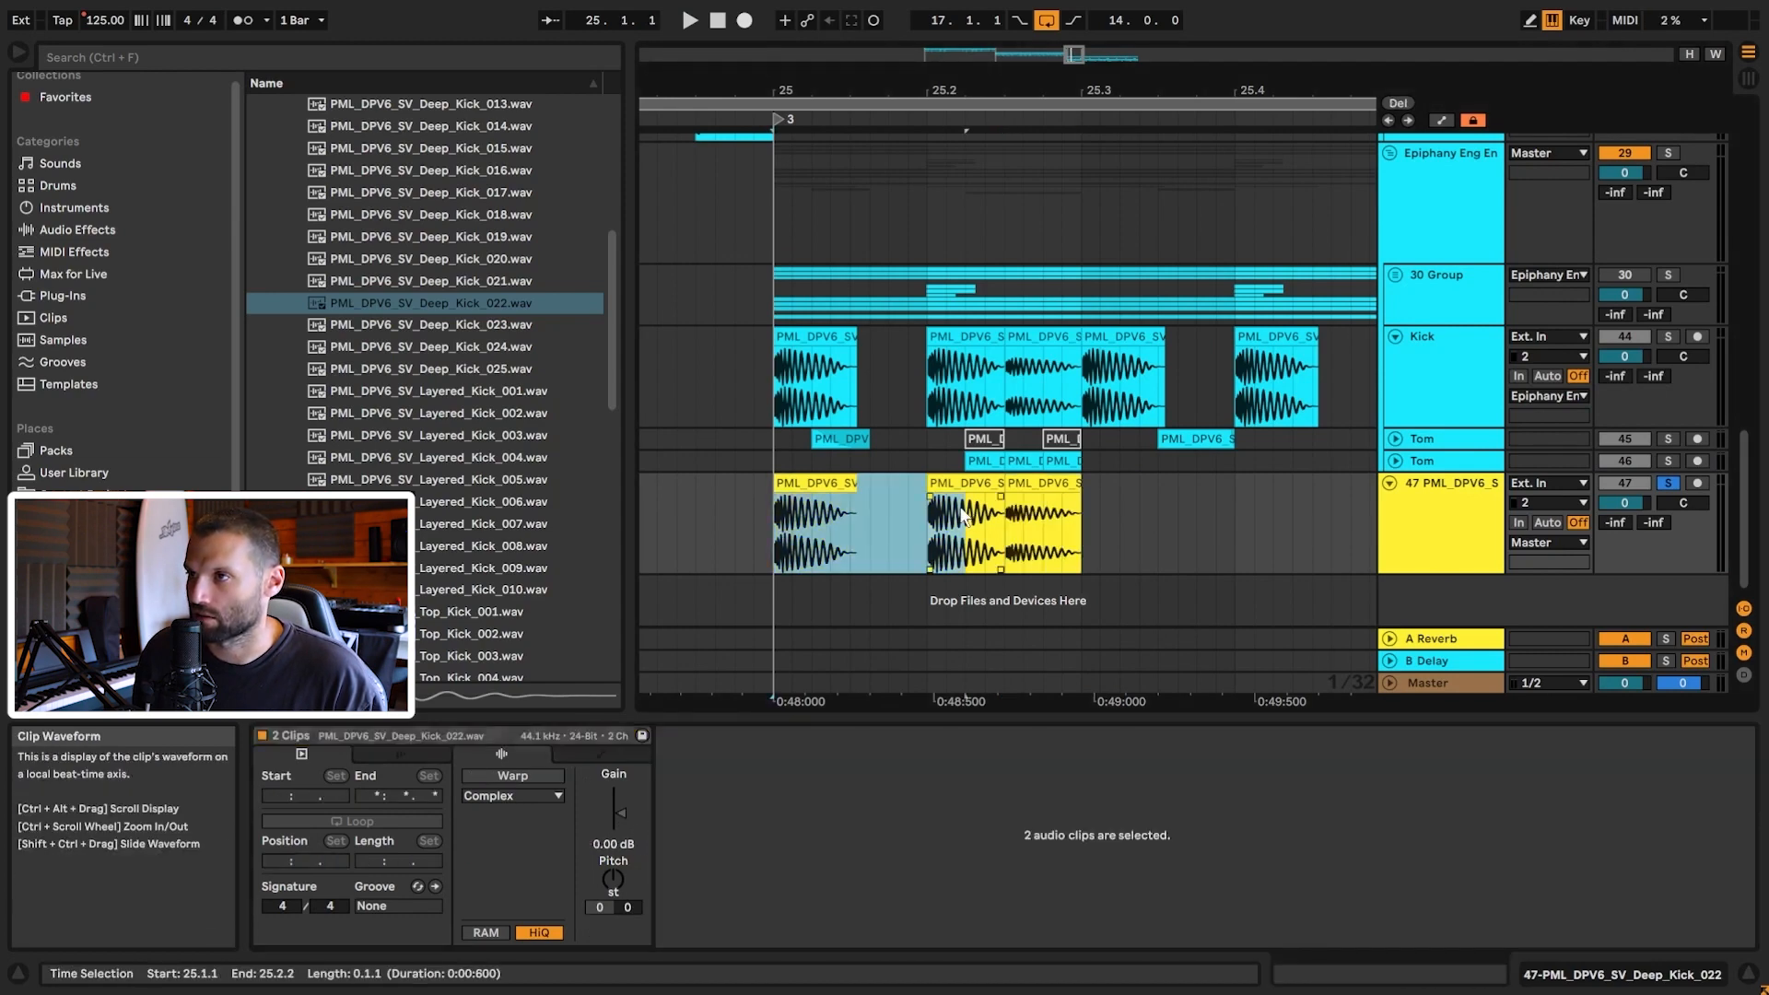
left_click(960, 484)
left_click_drag(955, 512, 905, 511)
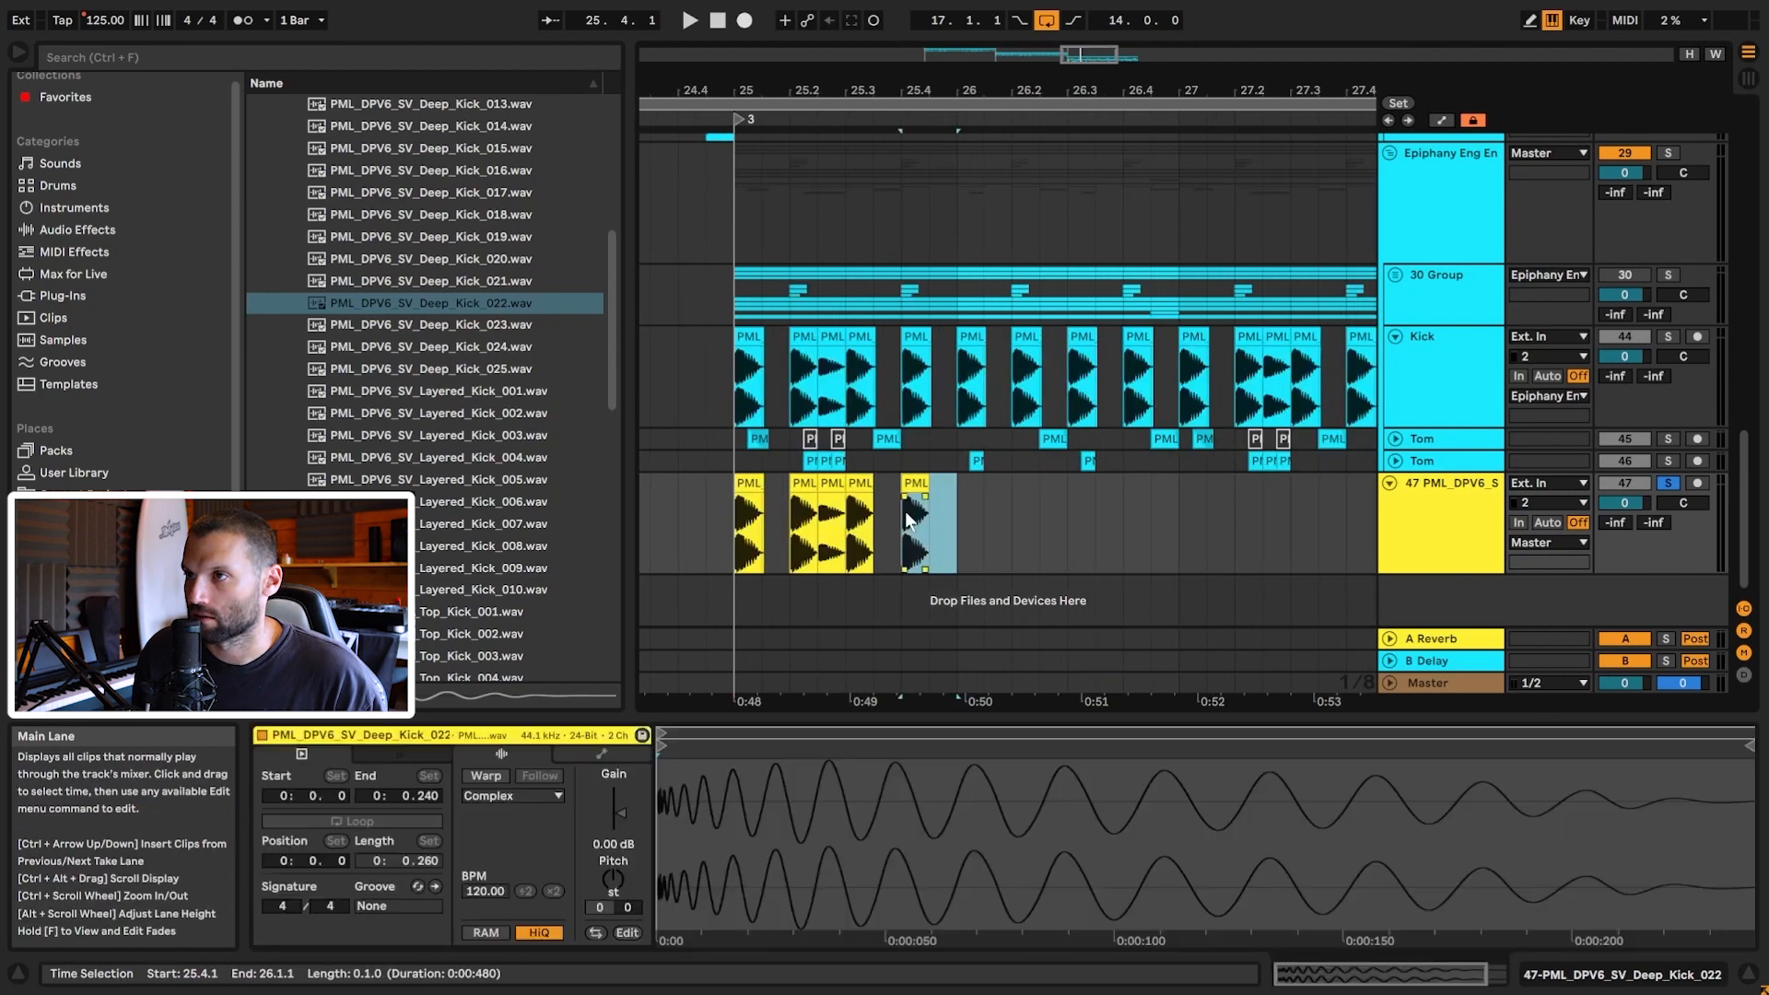
key("ctrl+d")
key("ctrl+d")
key("ctrl+d")
key("ctrl+d")
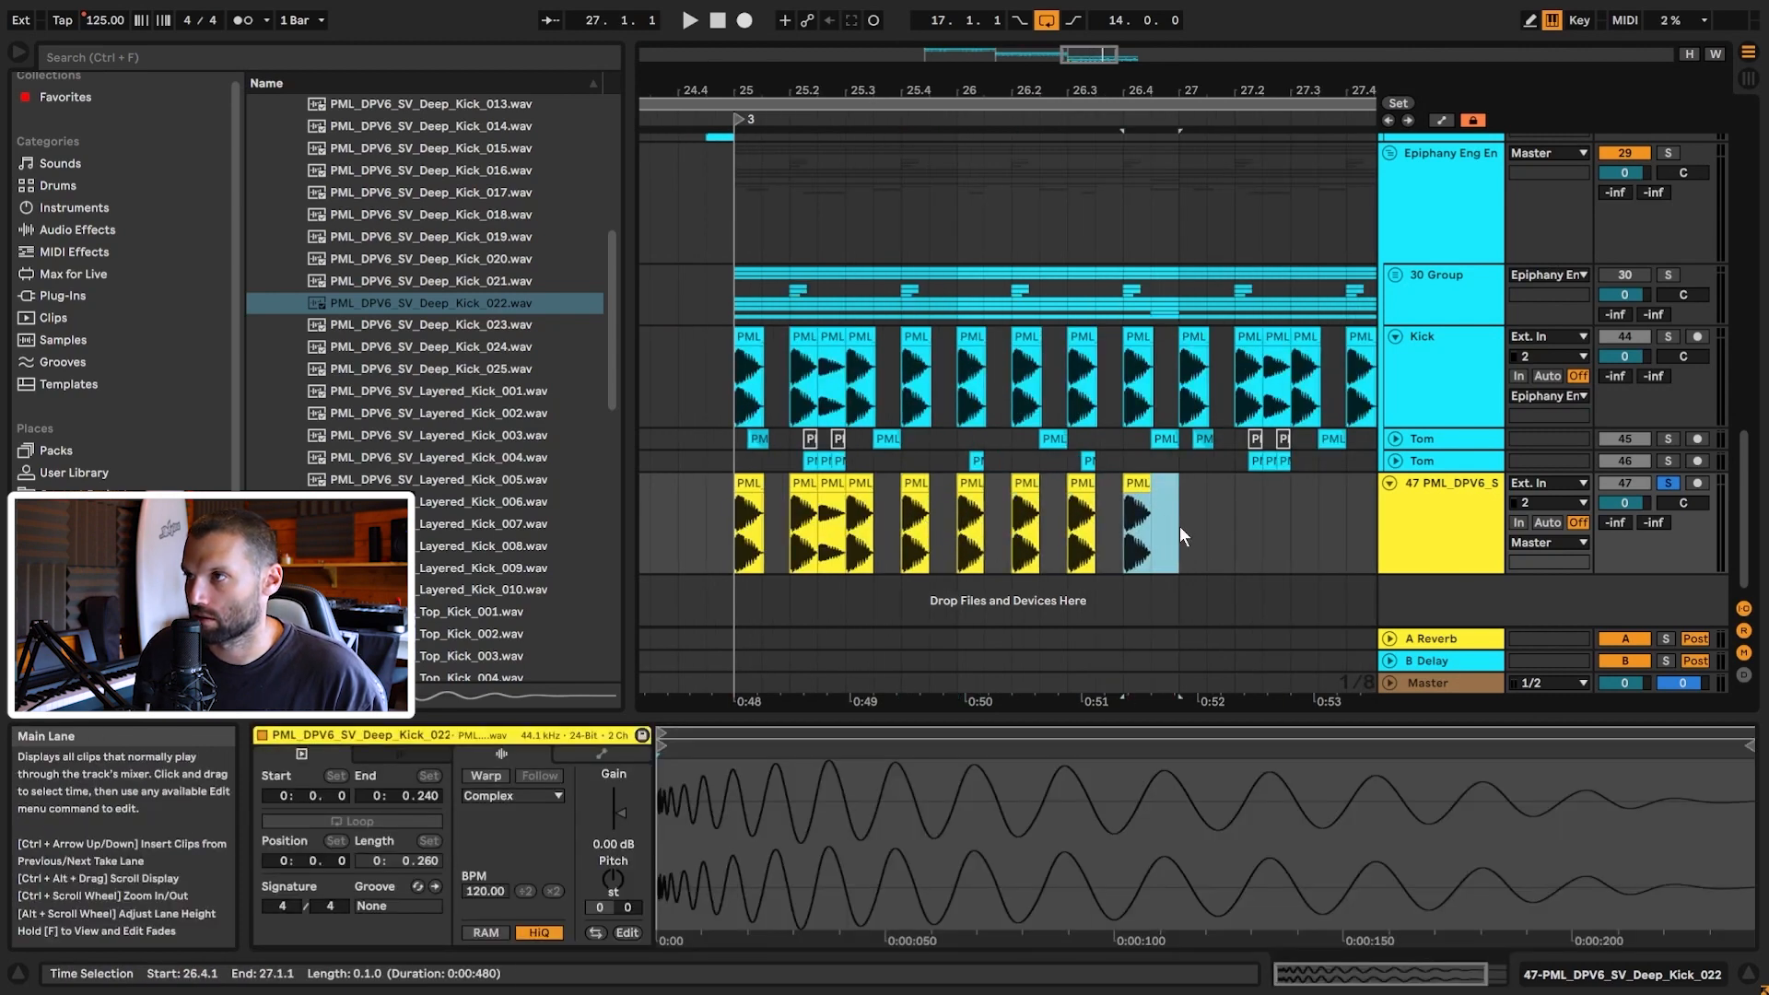
left_click_drag(1180, 527, 735, 513)
key("ctrl+d")
left_click_drag(1016, 80, 1640, 95)
left_click(822, 534)
key("space")
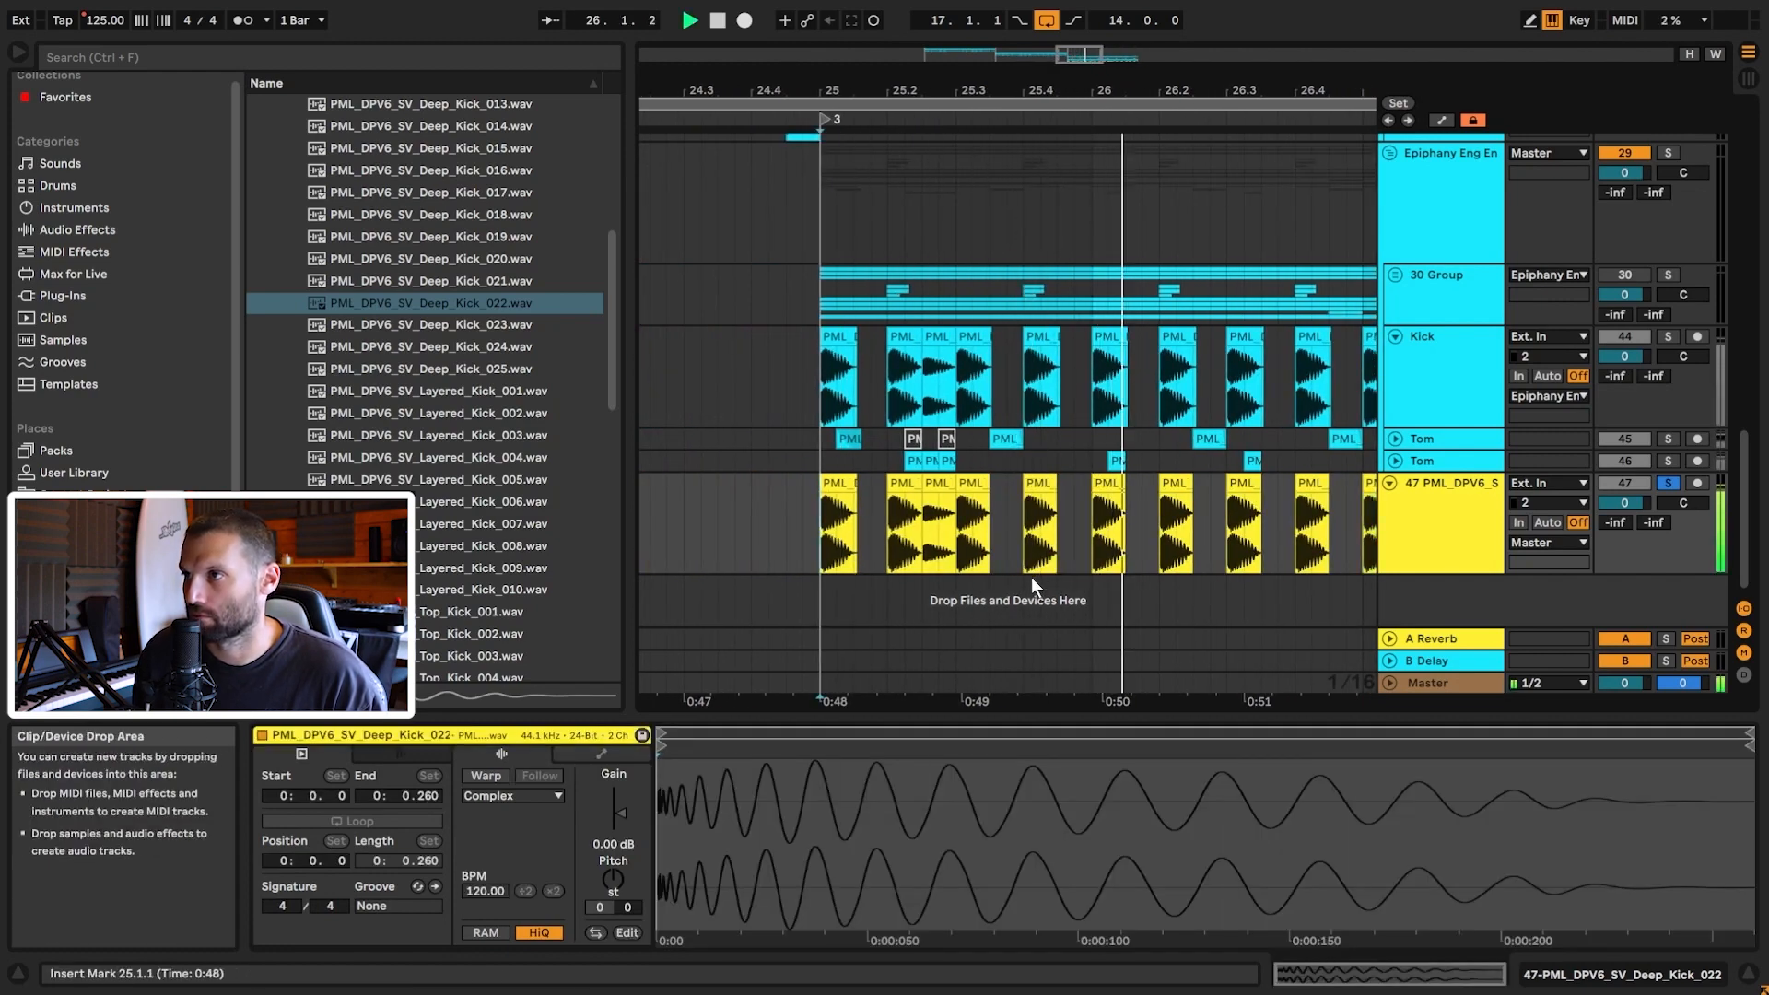
key("space")
key("space")
key("space")
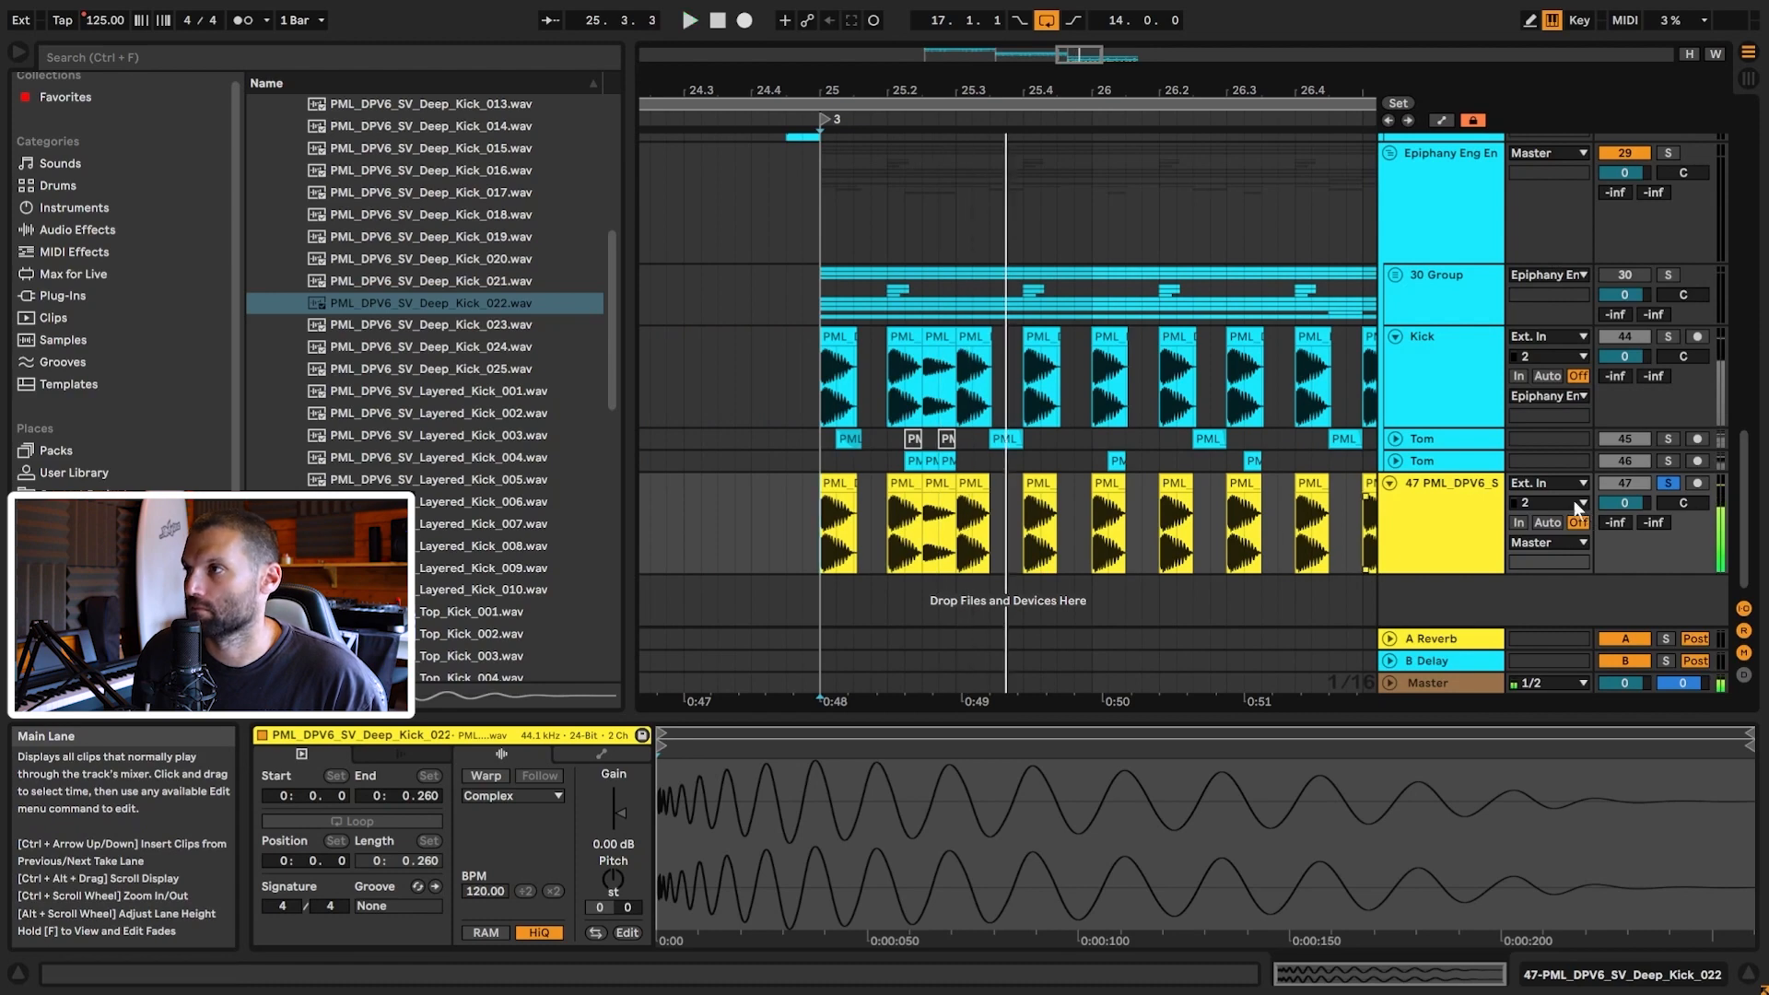
Step: Unfold the Tom track and make it the active track
left_click(1396, 439)
left_click_drag(975, 90, 1223, 191)
left_click(1427, 411)
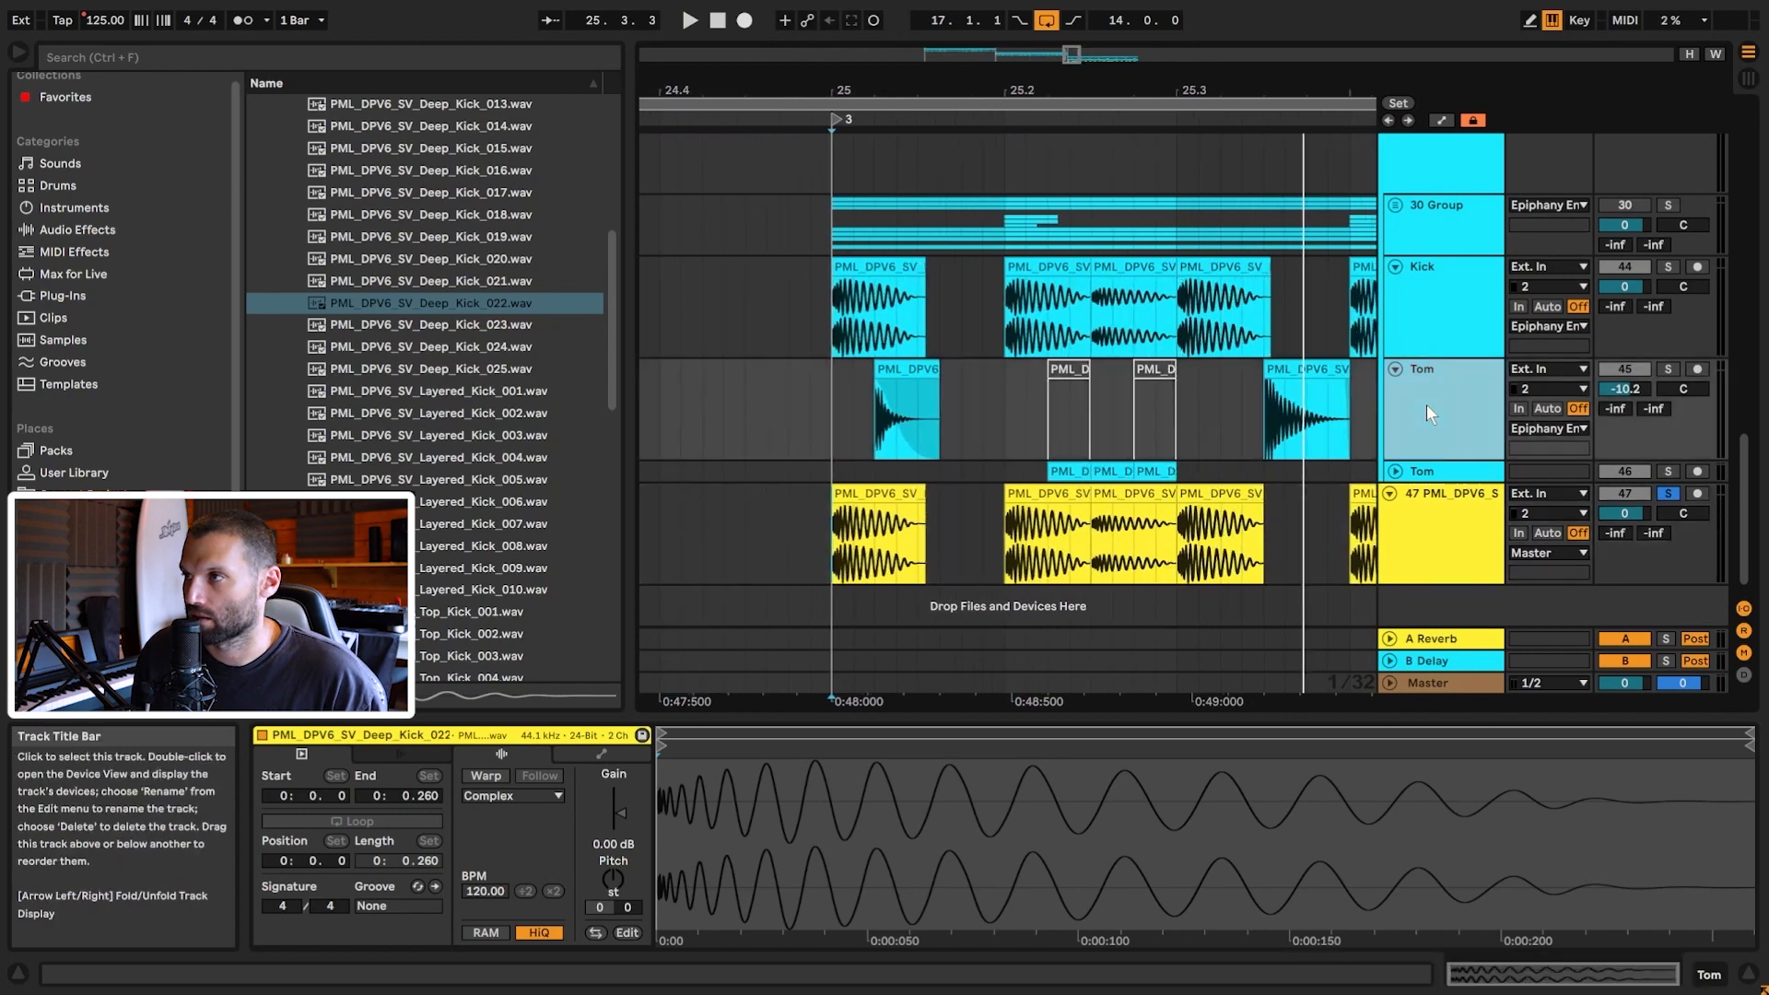
Step: Drop the Tom_020 one-shot from the Toms folder onto a new track 48 at bar 25
double_click(1427, 414)
left_click_drag(955, 91, 1113, 148)
scroll(538, 299, "up", 10)
left_click(282, 259)
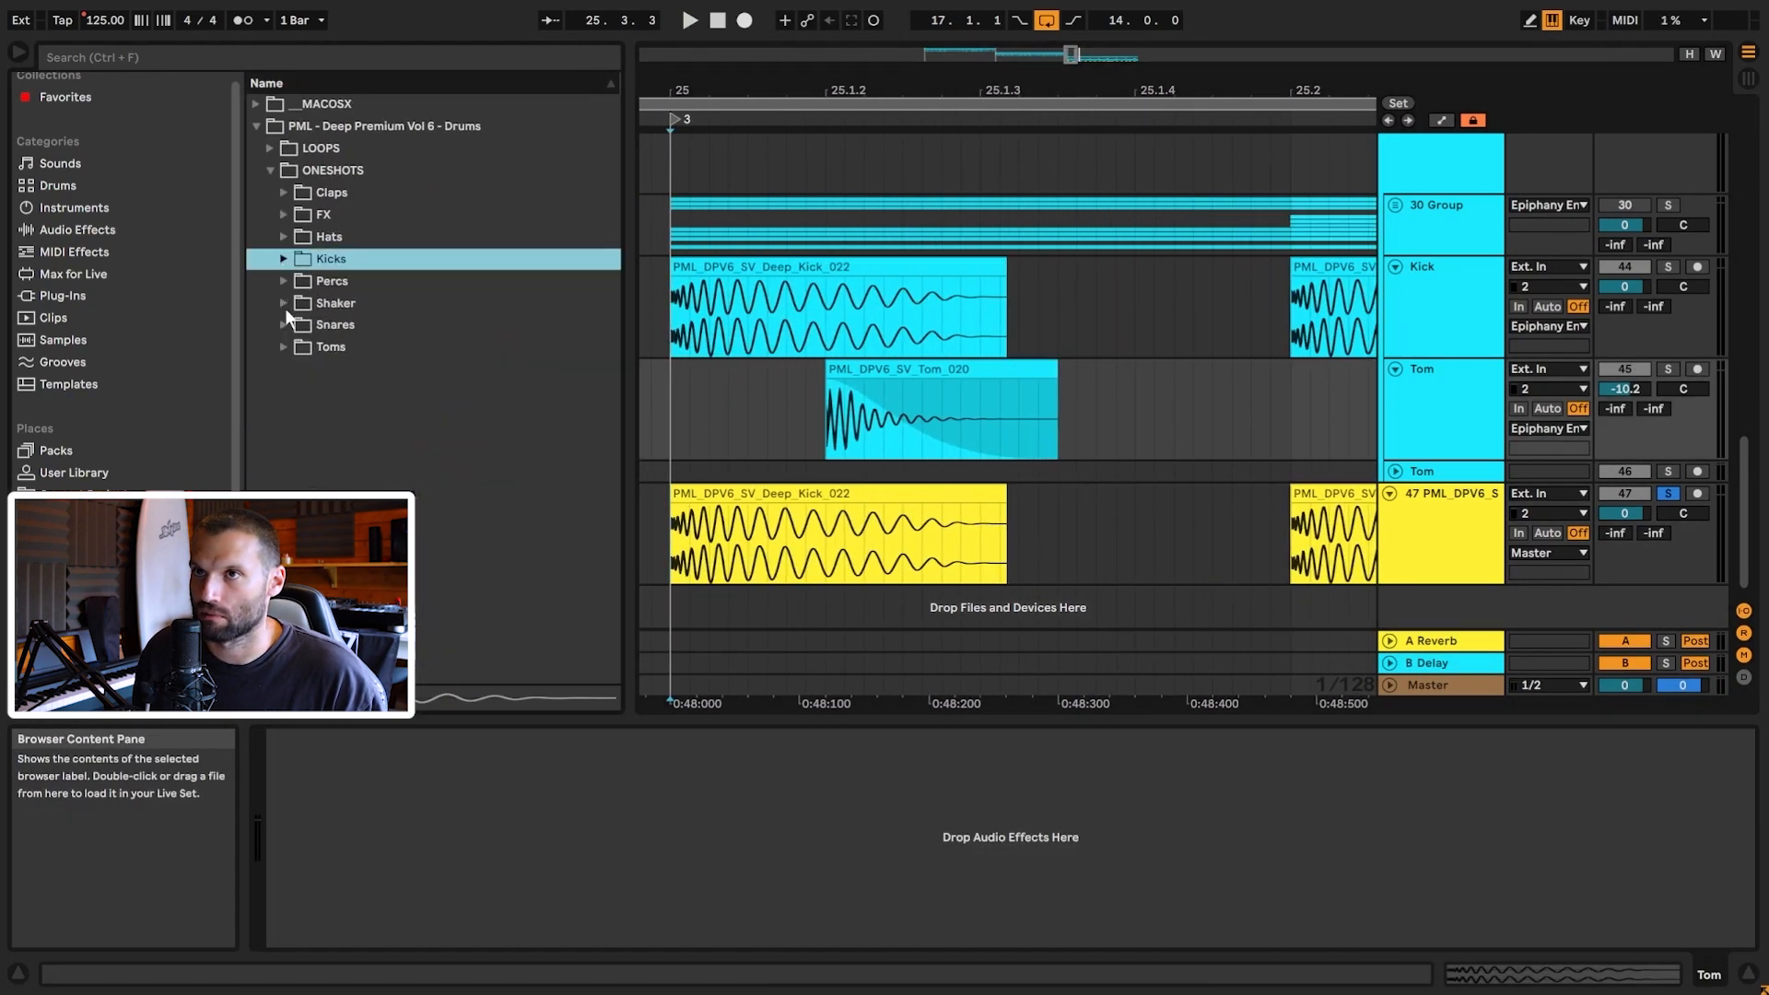
left_click(281, 347)
scroll(450, 407, "down", 8)
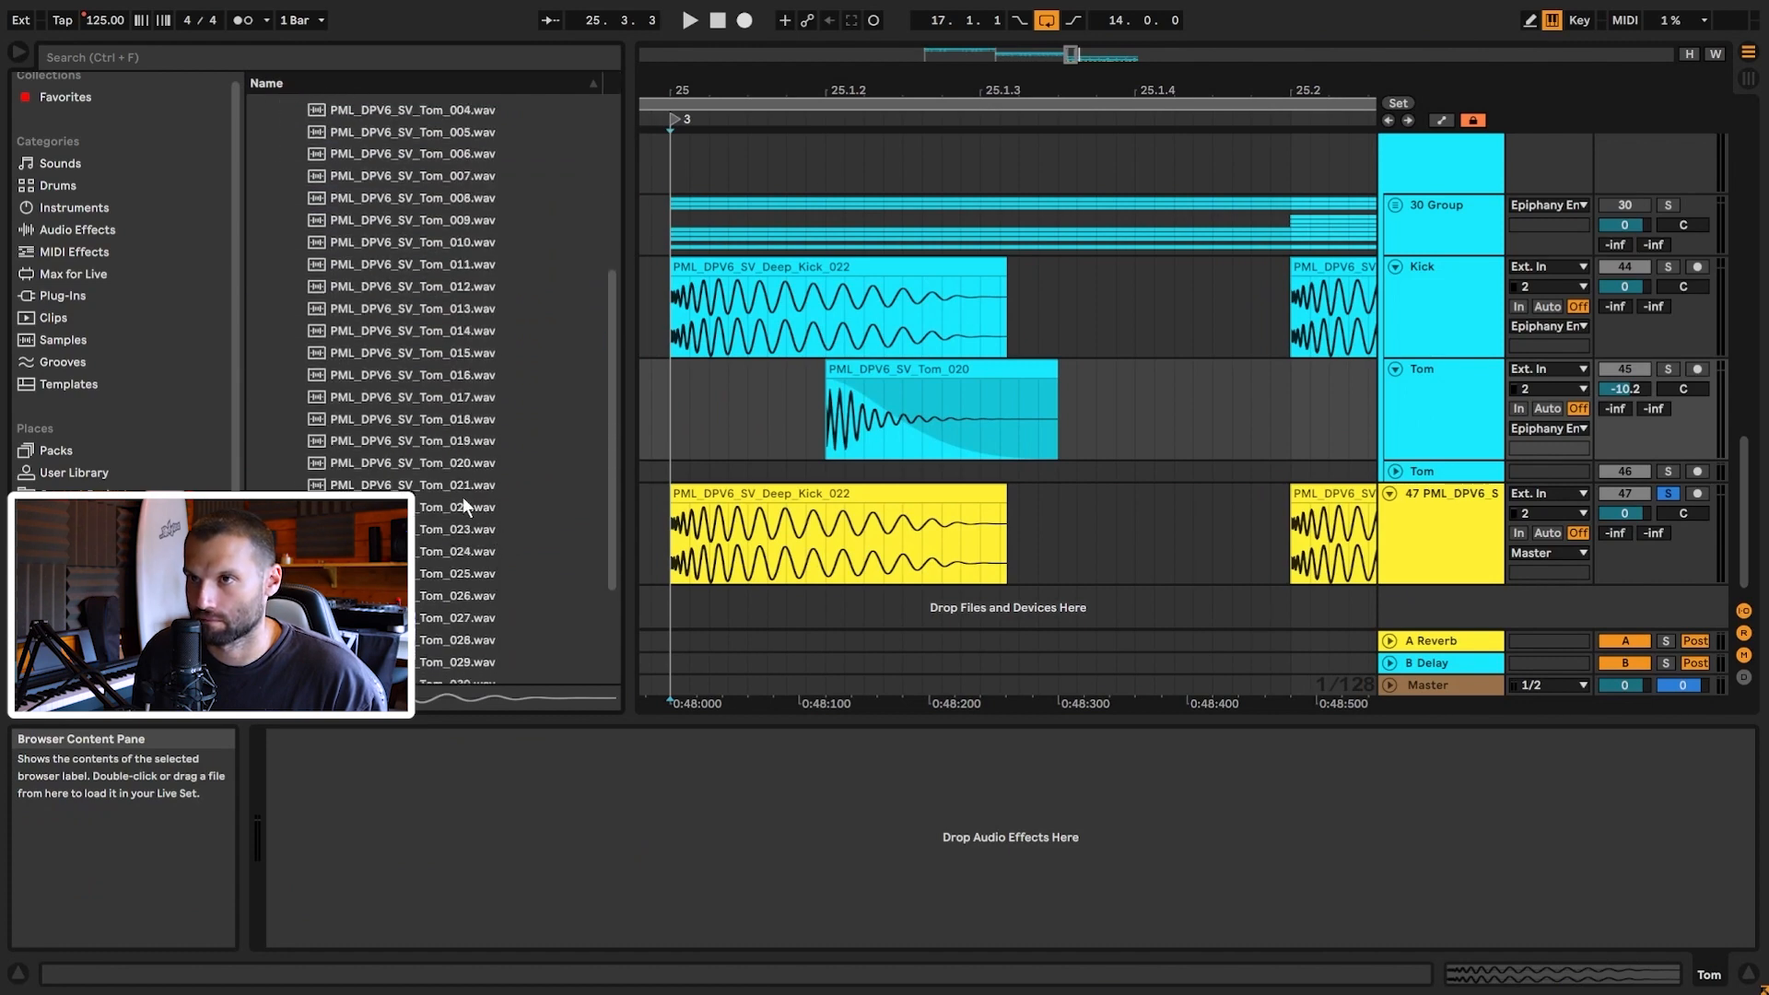
mouse_move(870, 459)
left_mouse_down()
mouse_move(1121, 434)
mouse_move(1060, 572)
mouse_move(1032, 531)
mouse_move(838, 518)
left_mouse_up()
Step: Cut off the Tom_020 clip's leftover tail, lower track 48's volume, and solo it for playback
key("ctrl+e")
left_click(1120, 540)
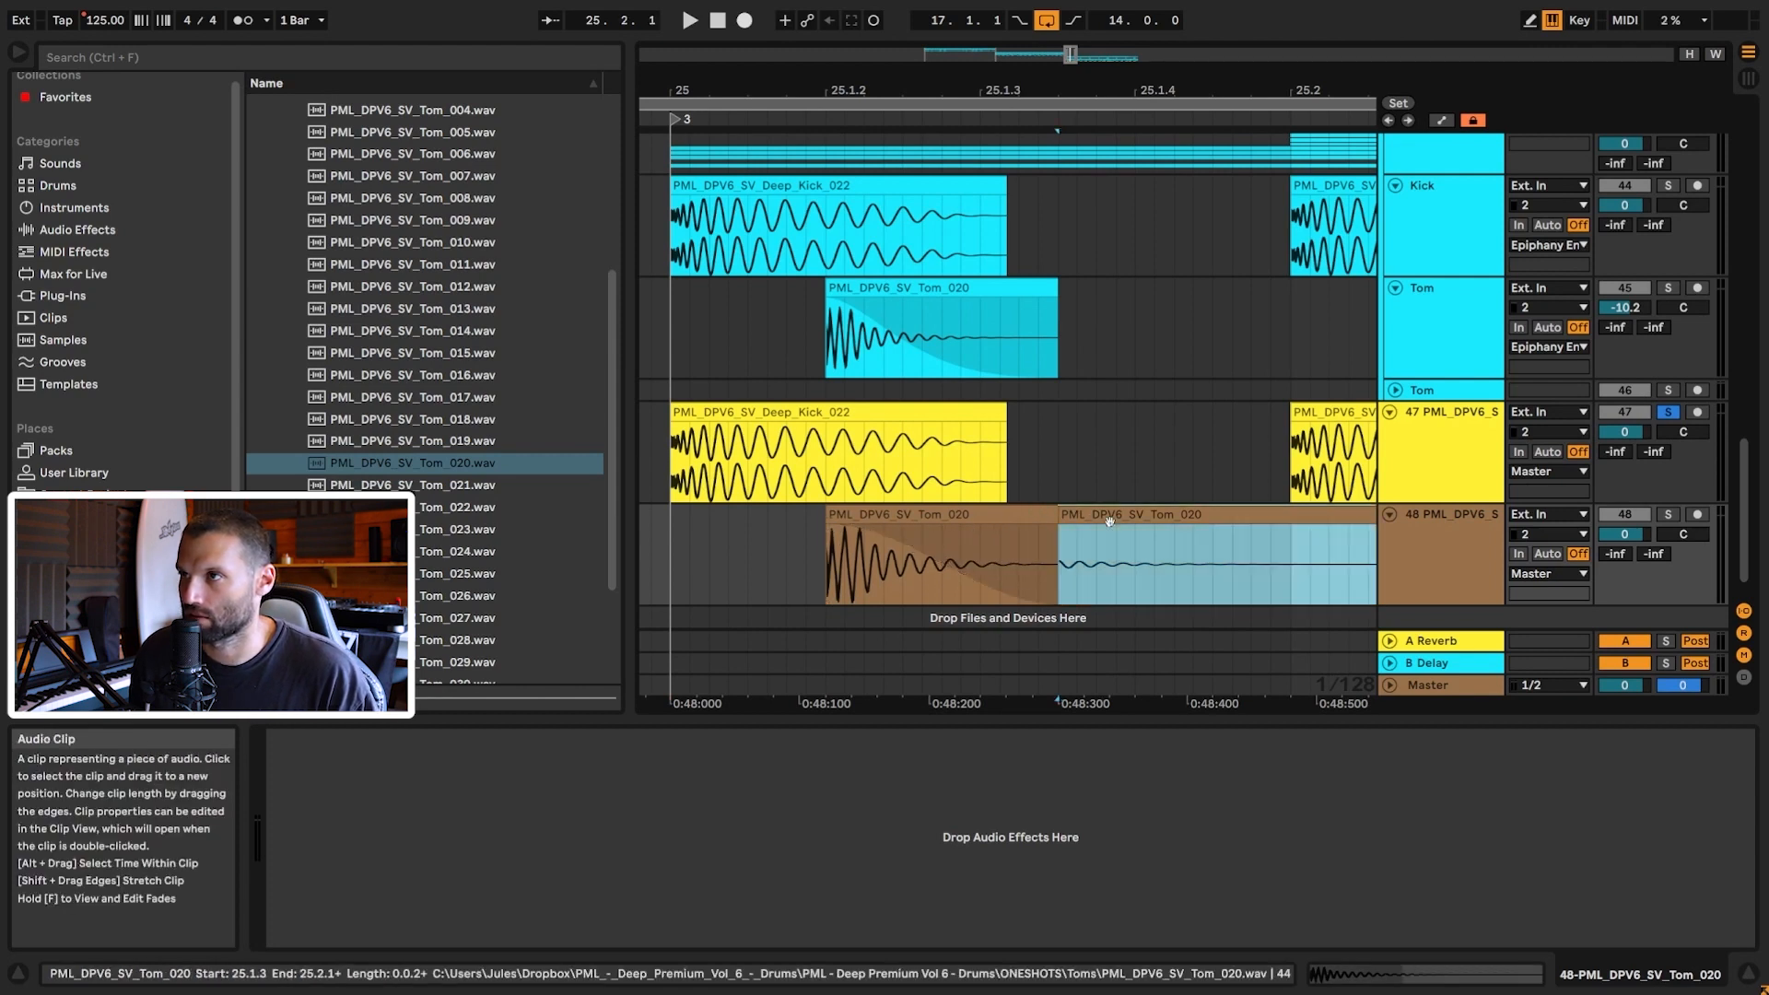
key("Delete")
left_click_drag(1625, 535, 1625, 538)
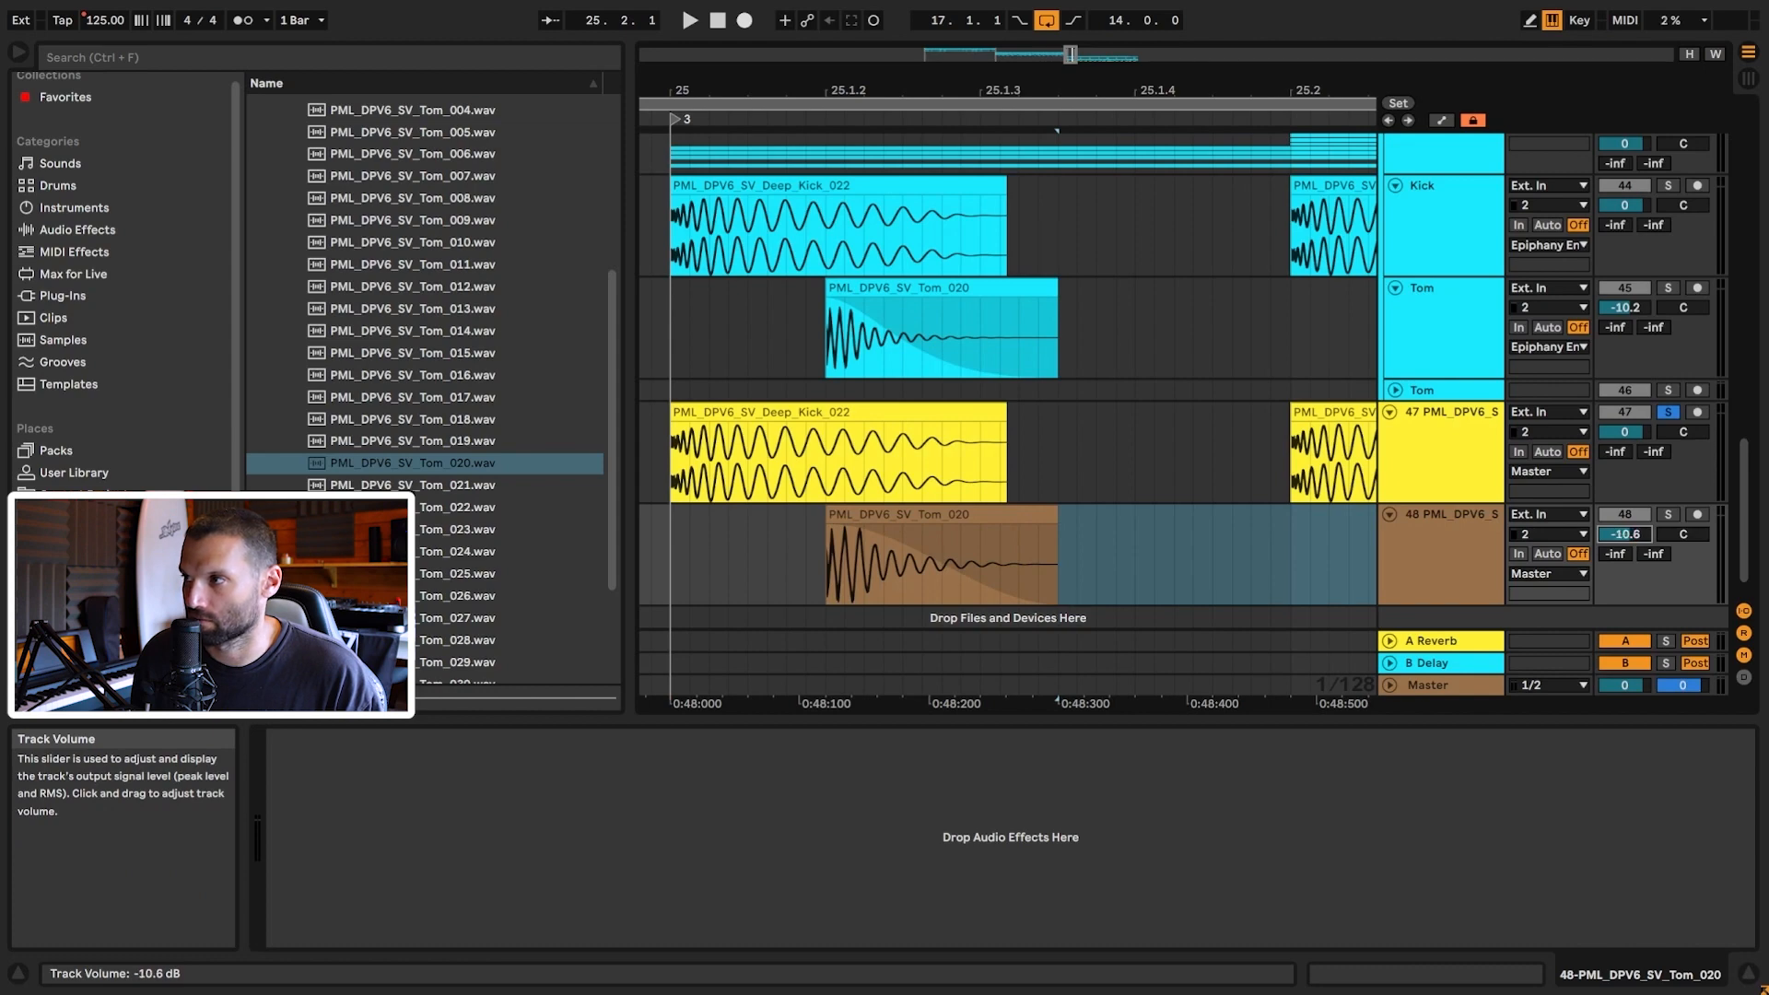
left_click(1668, 514)
key("space")
key("space")
Step: Switch the tom track to a fixed 1/16 grid and mark the sixteenth before the tom hit
left_click_drag(768, 90, 768, 38)
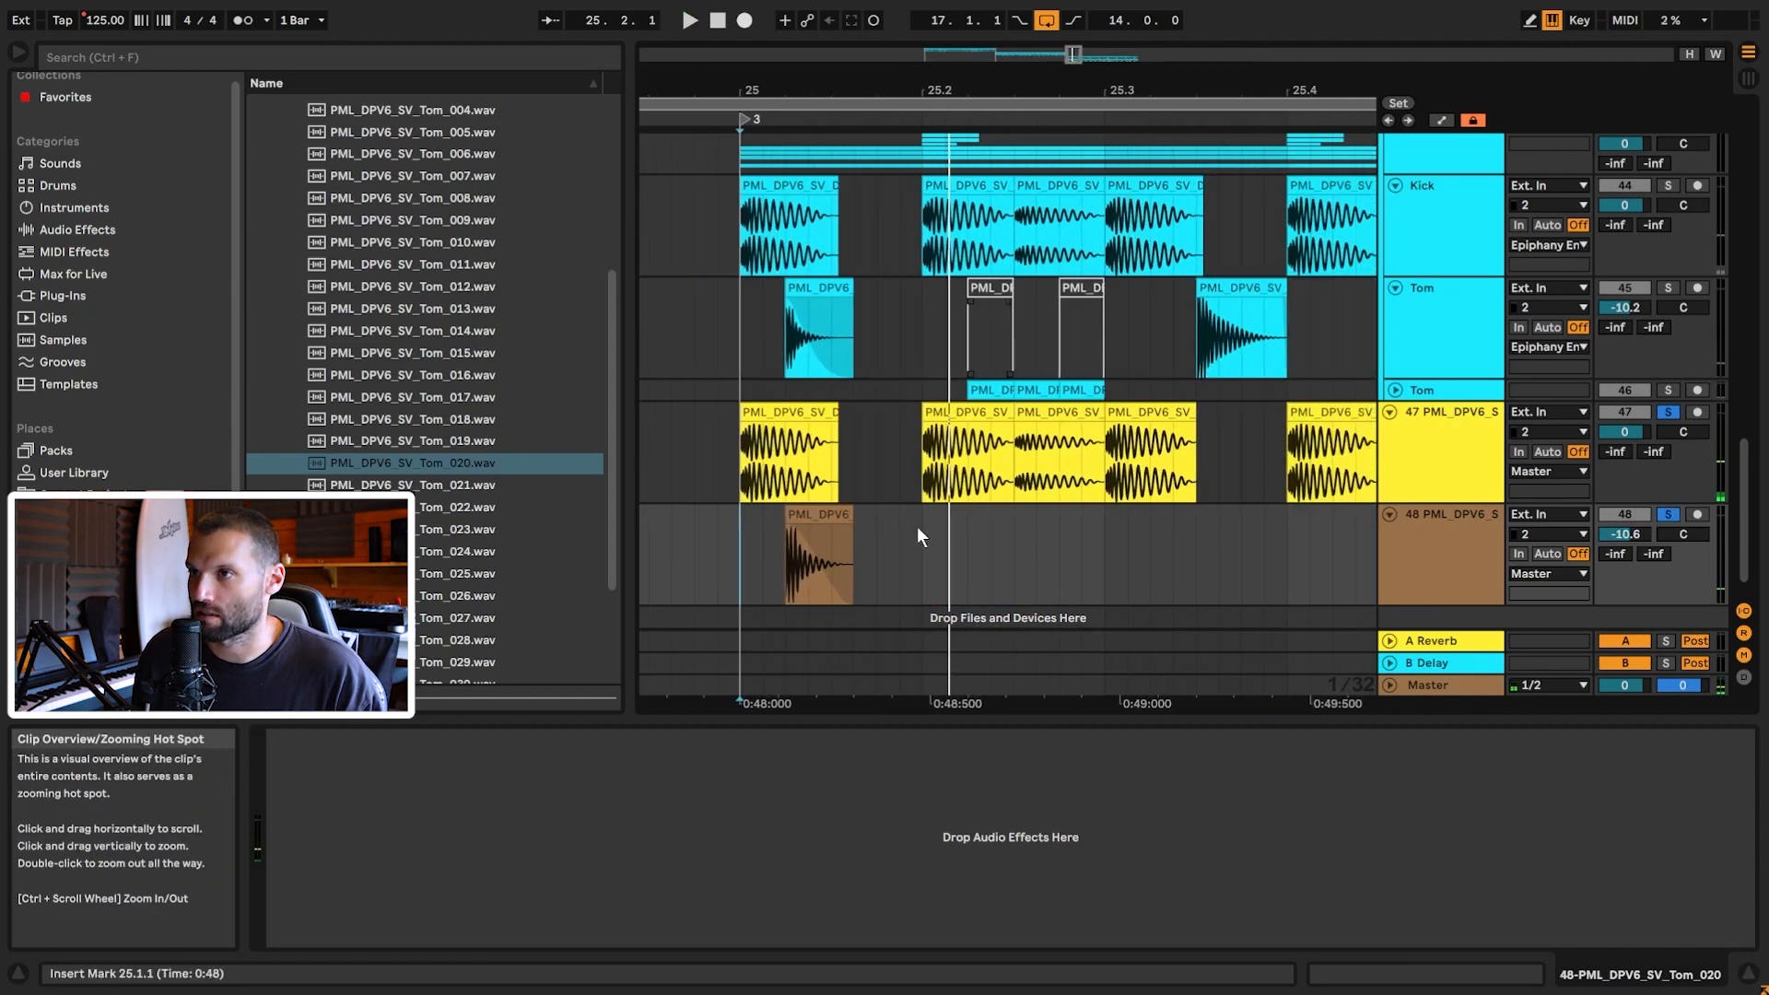
right_click(874, 558)
left_click(1041, 832)
left_click(752, 571)
left_click(813, 572)
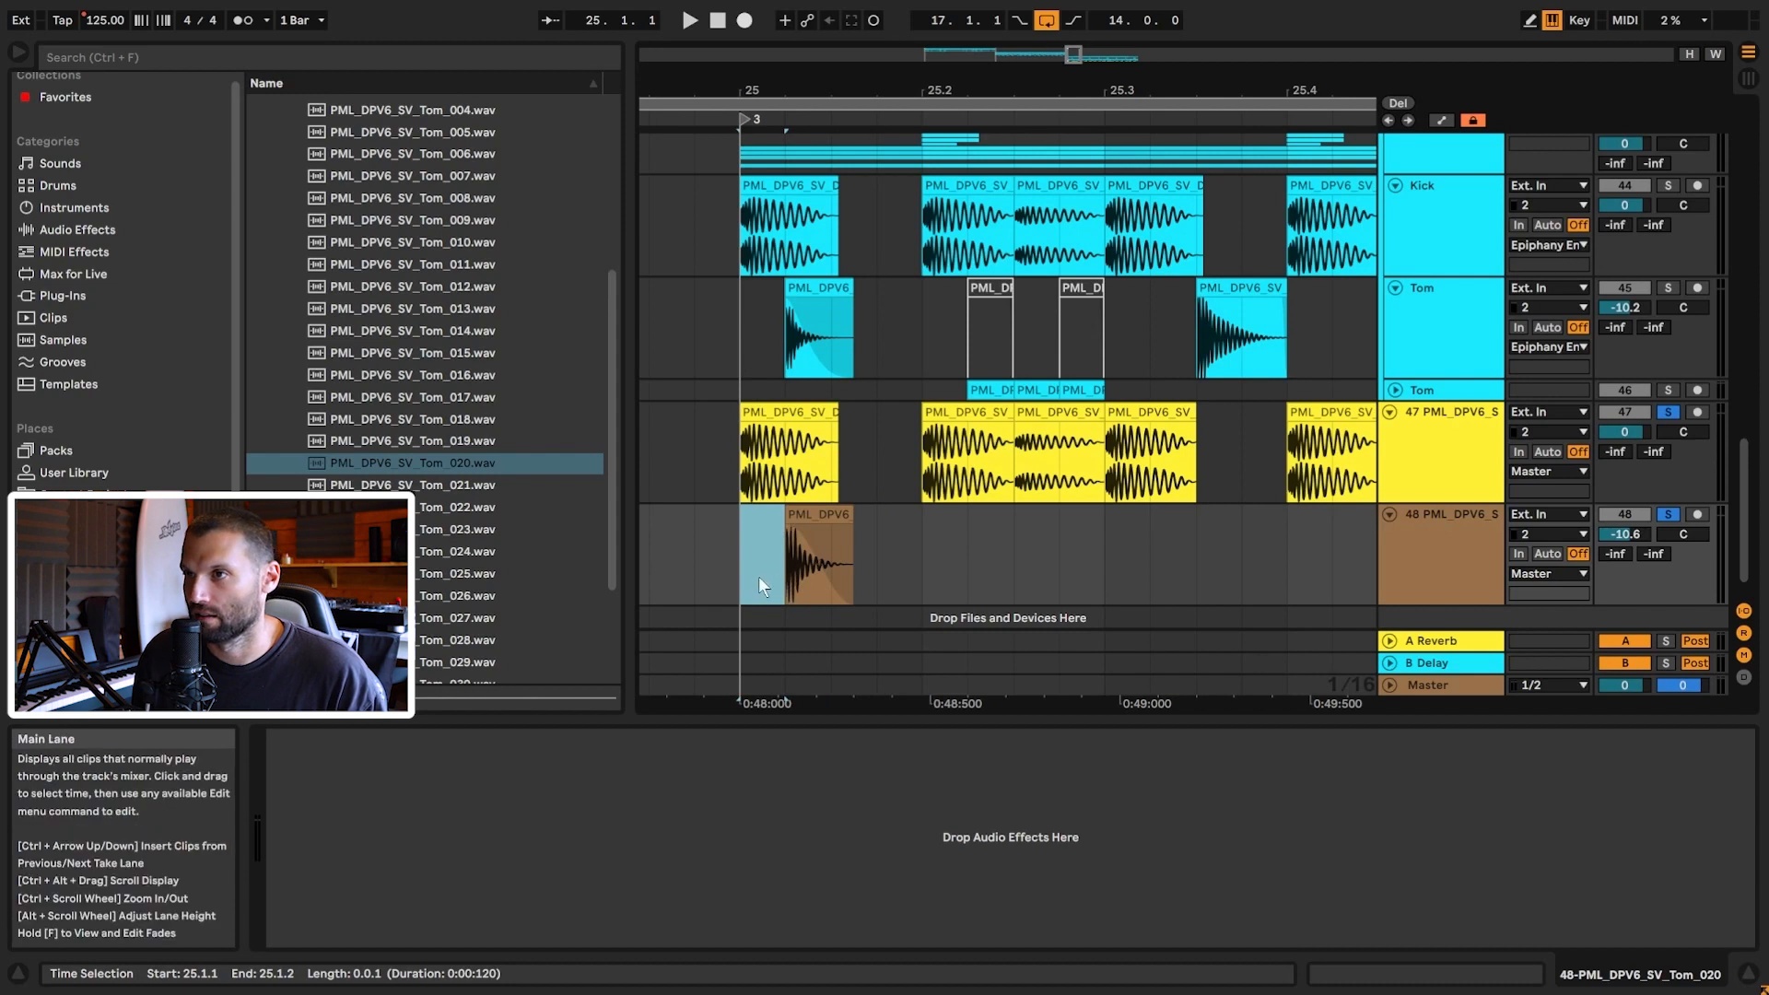
left_click(766, 577)
left_click(752, 569)
left_click(813, 569)
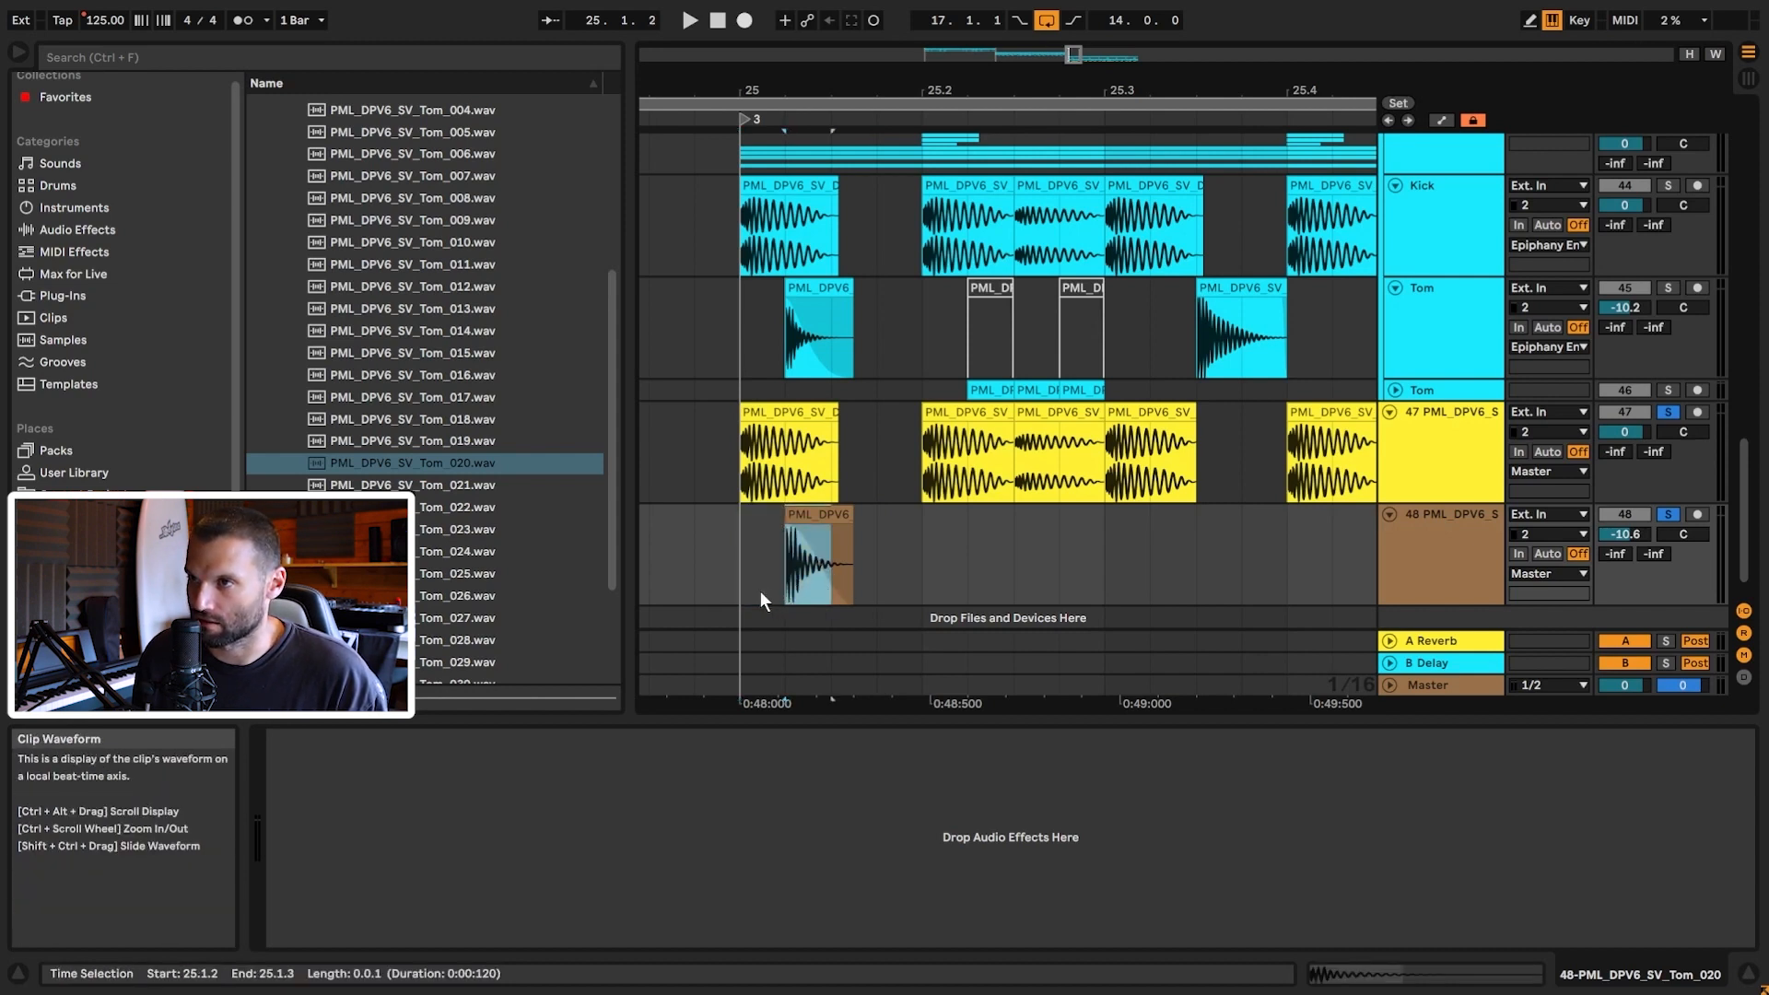
Step: Copy the Tom_020 hit to 25.3.3 to line up with the reference tom
left_click(1261, 308)
left_click(807, 514)
left_click_drag(806, 514, 1252, 528)
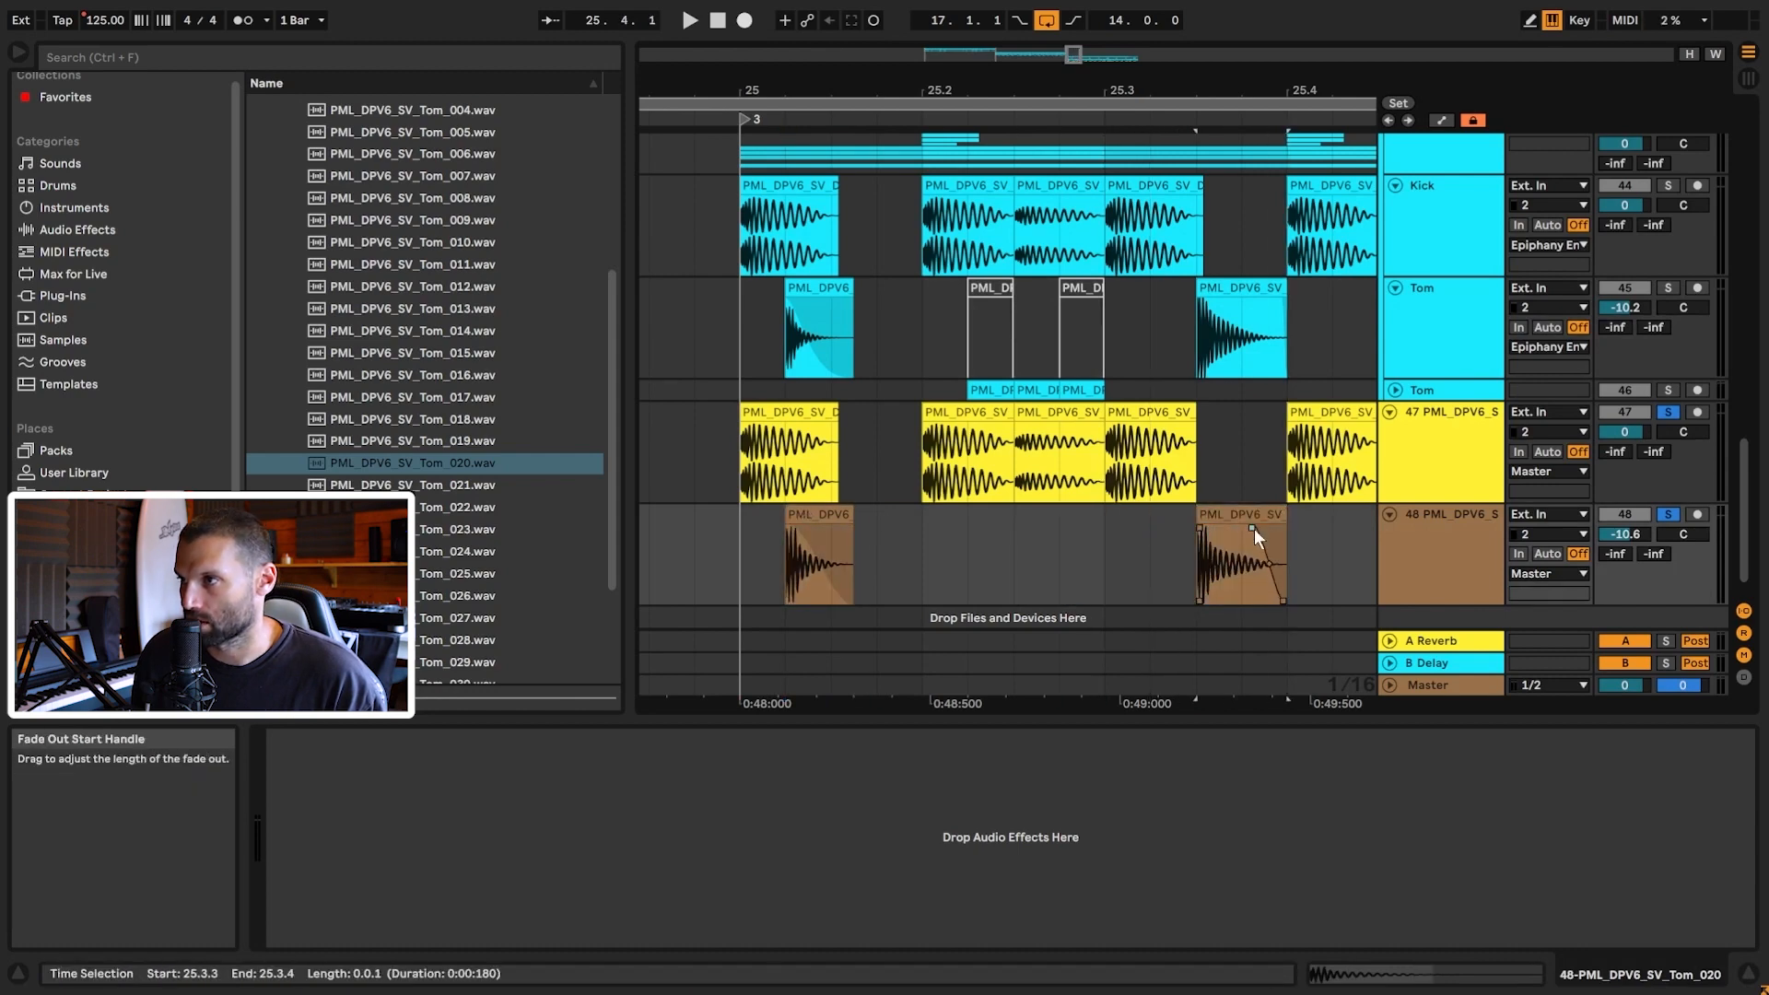
double_click(1266, 538)
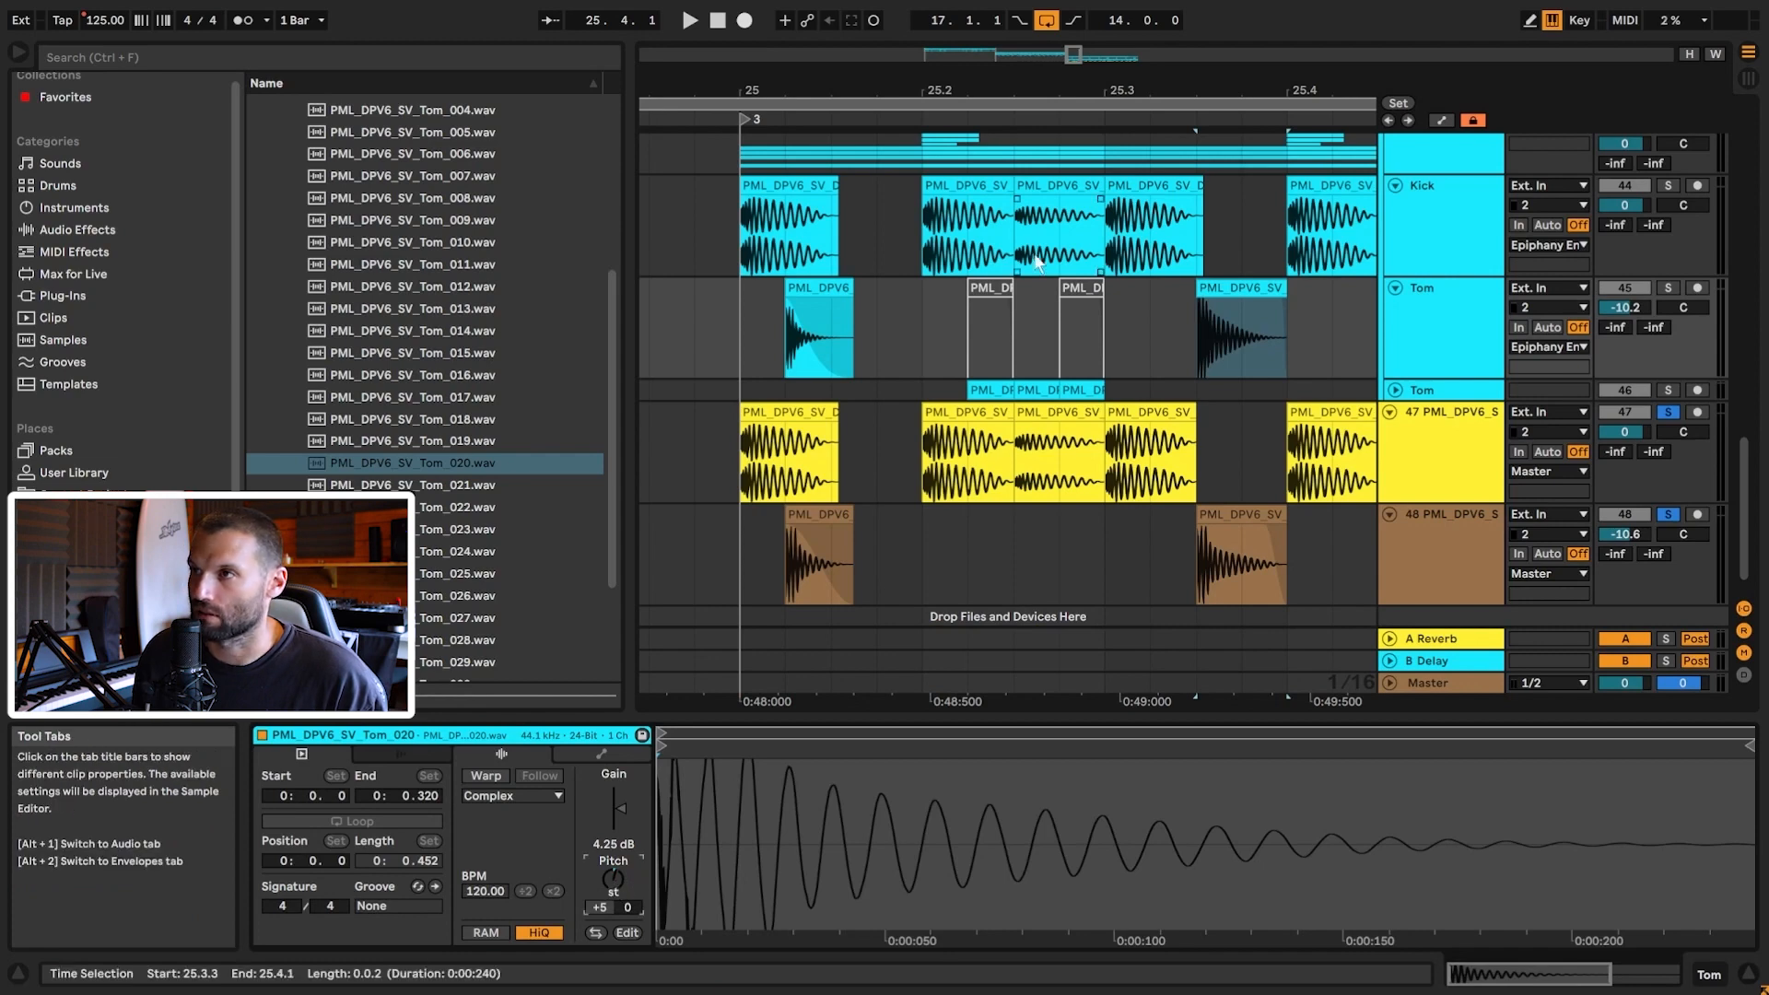
Step: Pitch both new Tom_020 clips up +5 semitones
left_click(823, 285)
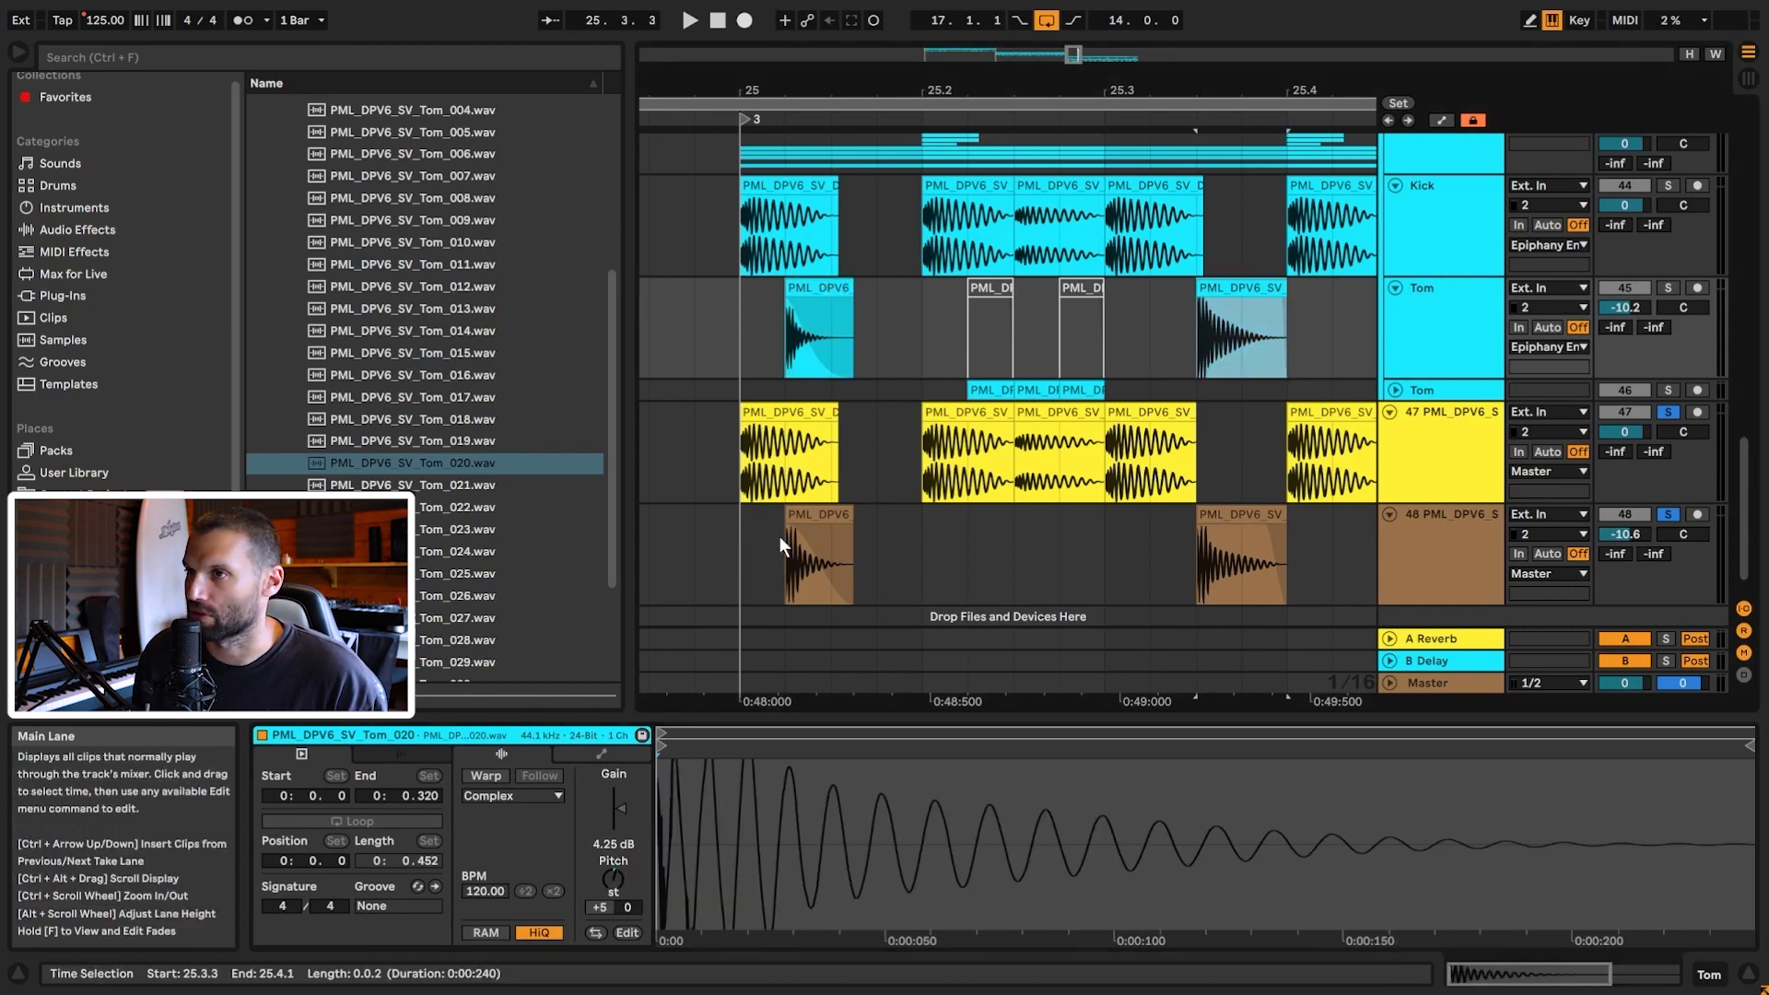
left_click(791, 540)
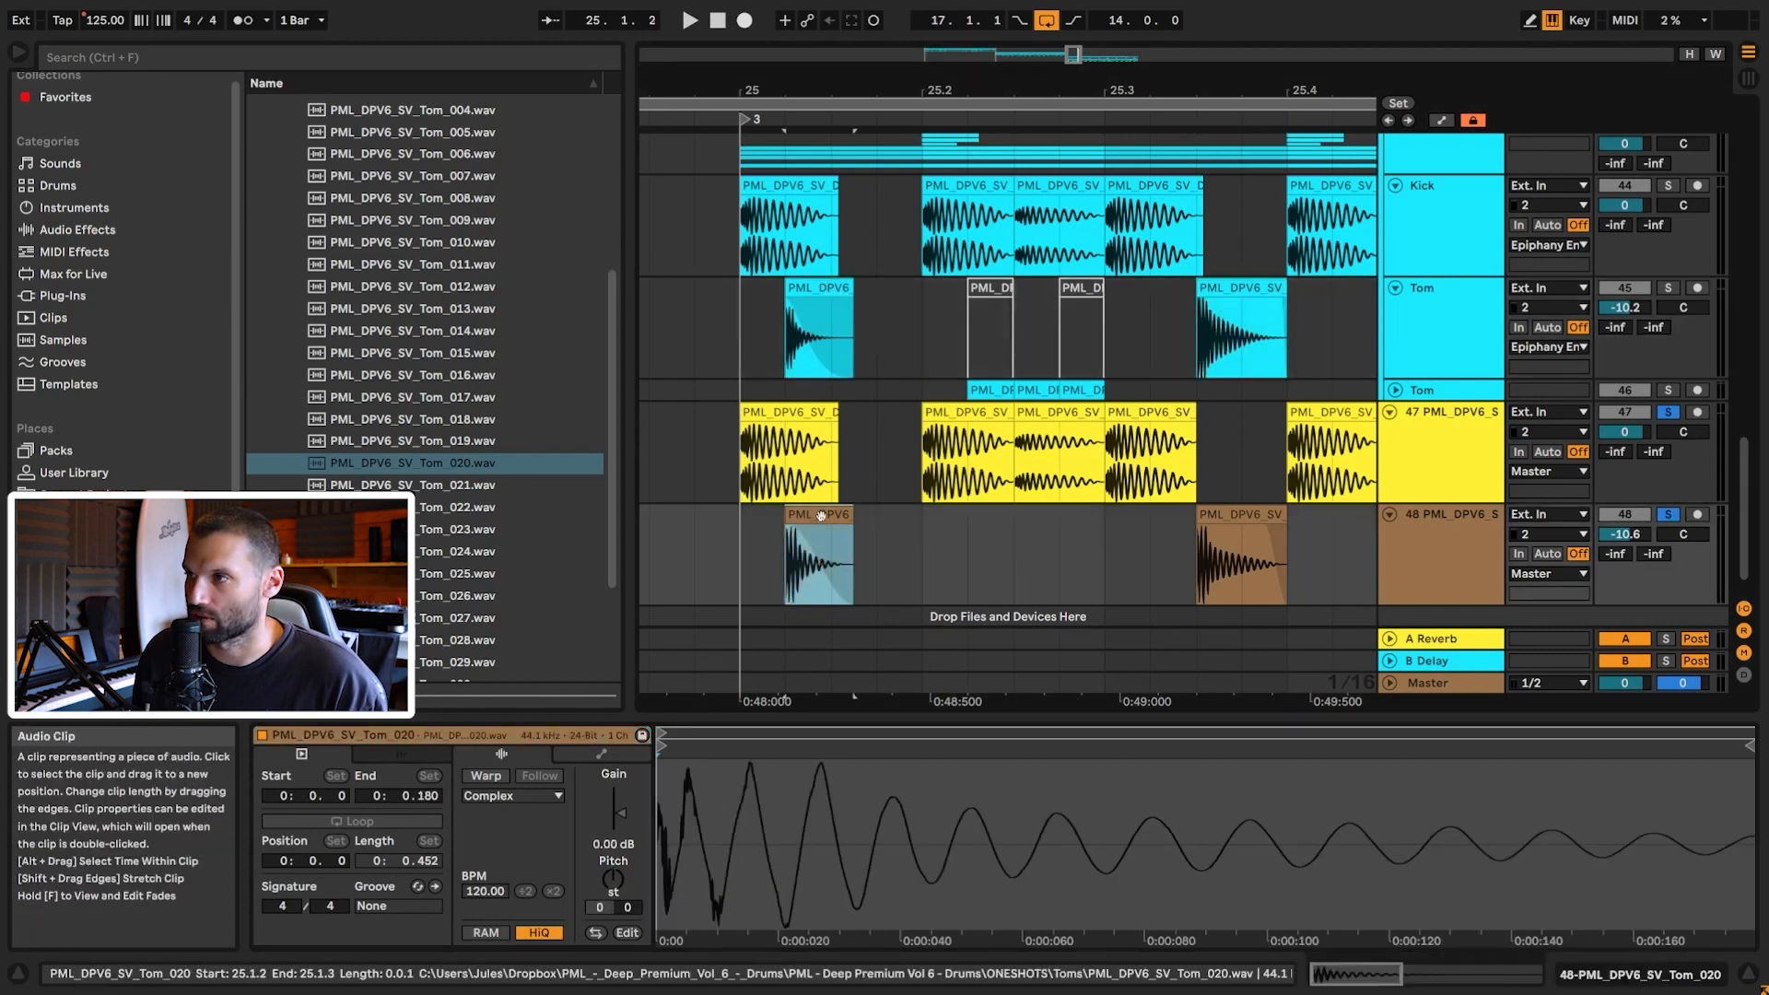
left_click(615, 879)
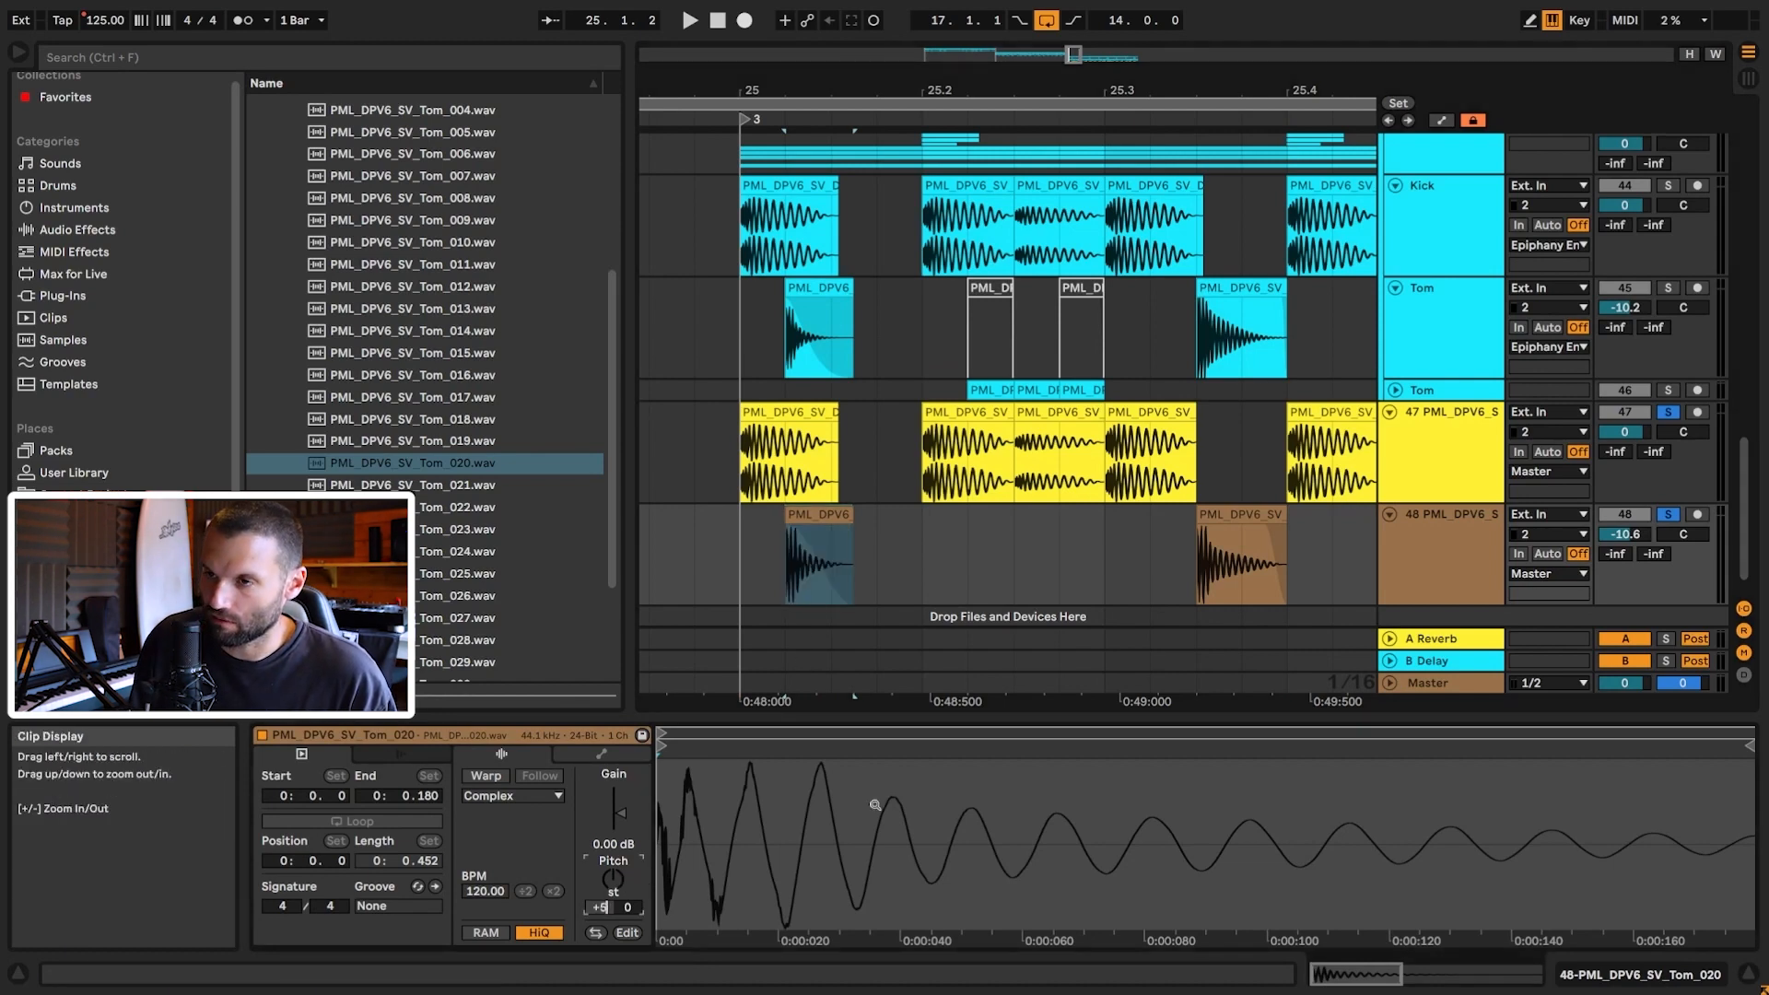
key("Return")
left_click(1246, 517)
left_click(618, 878)
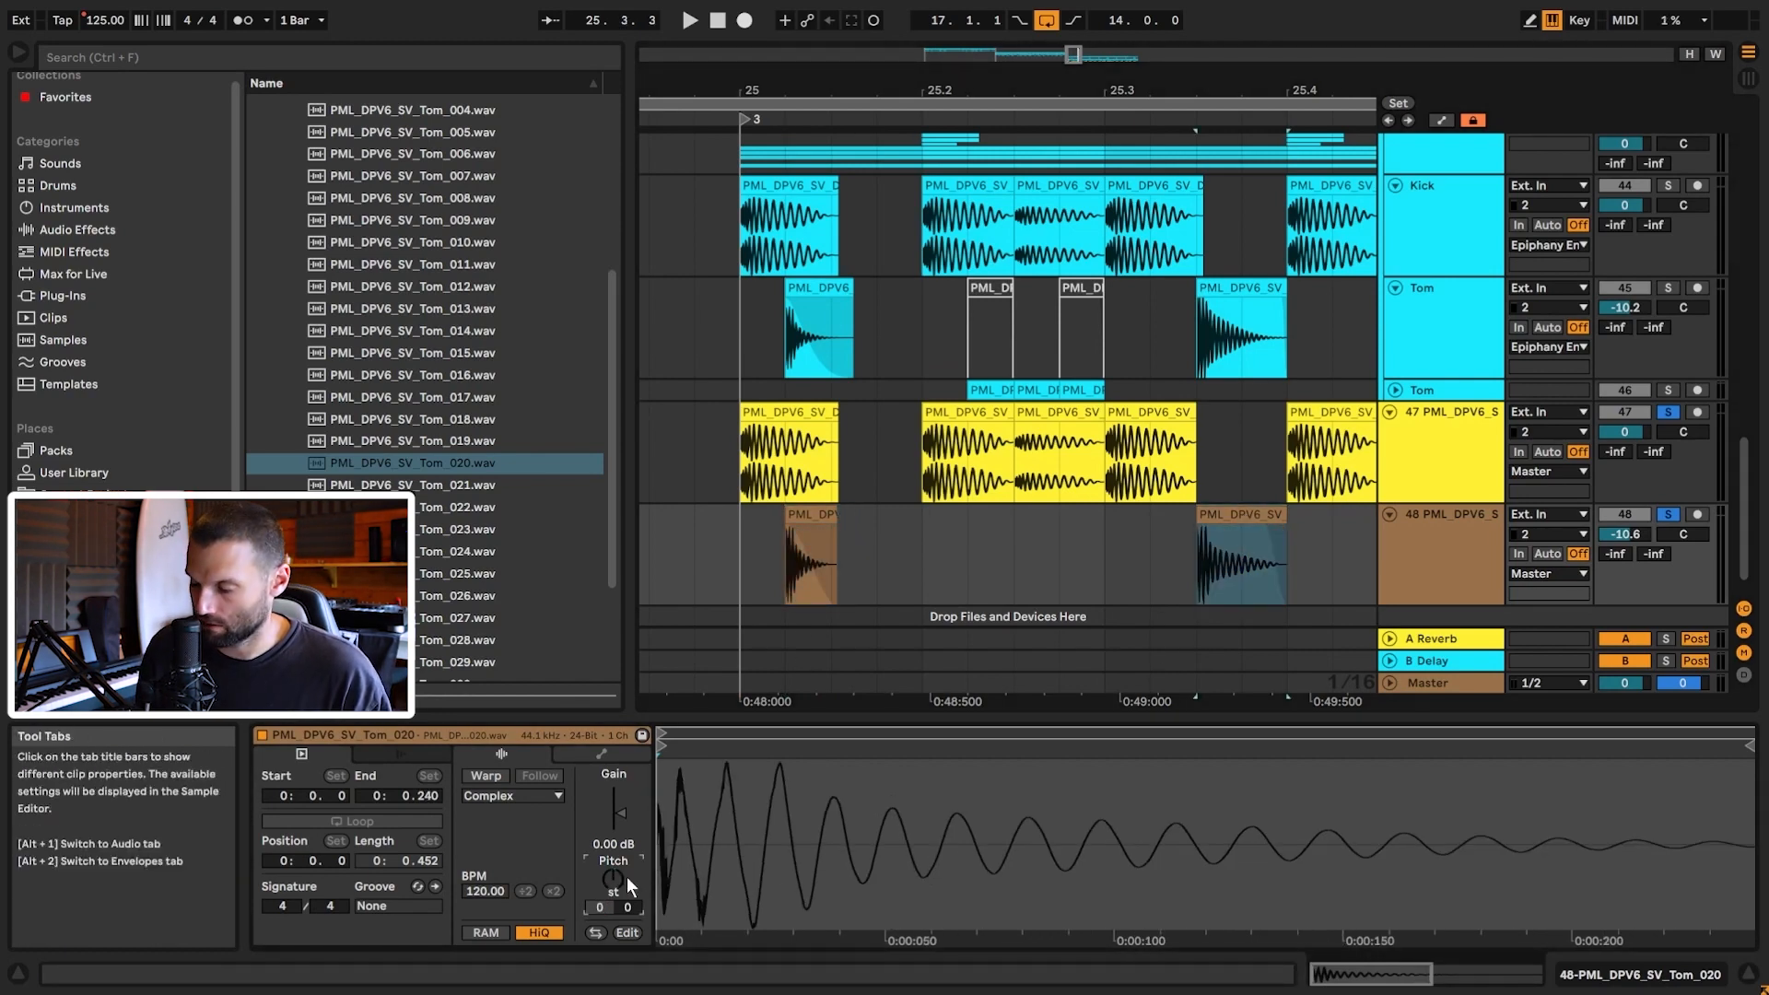
type("5")
key("Return")
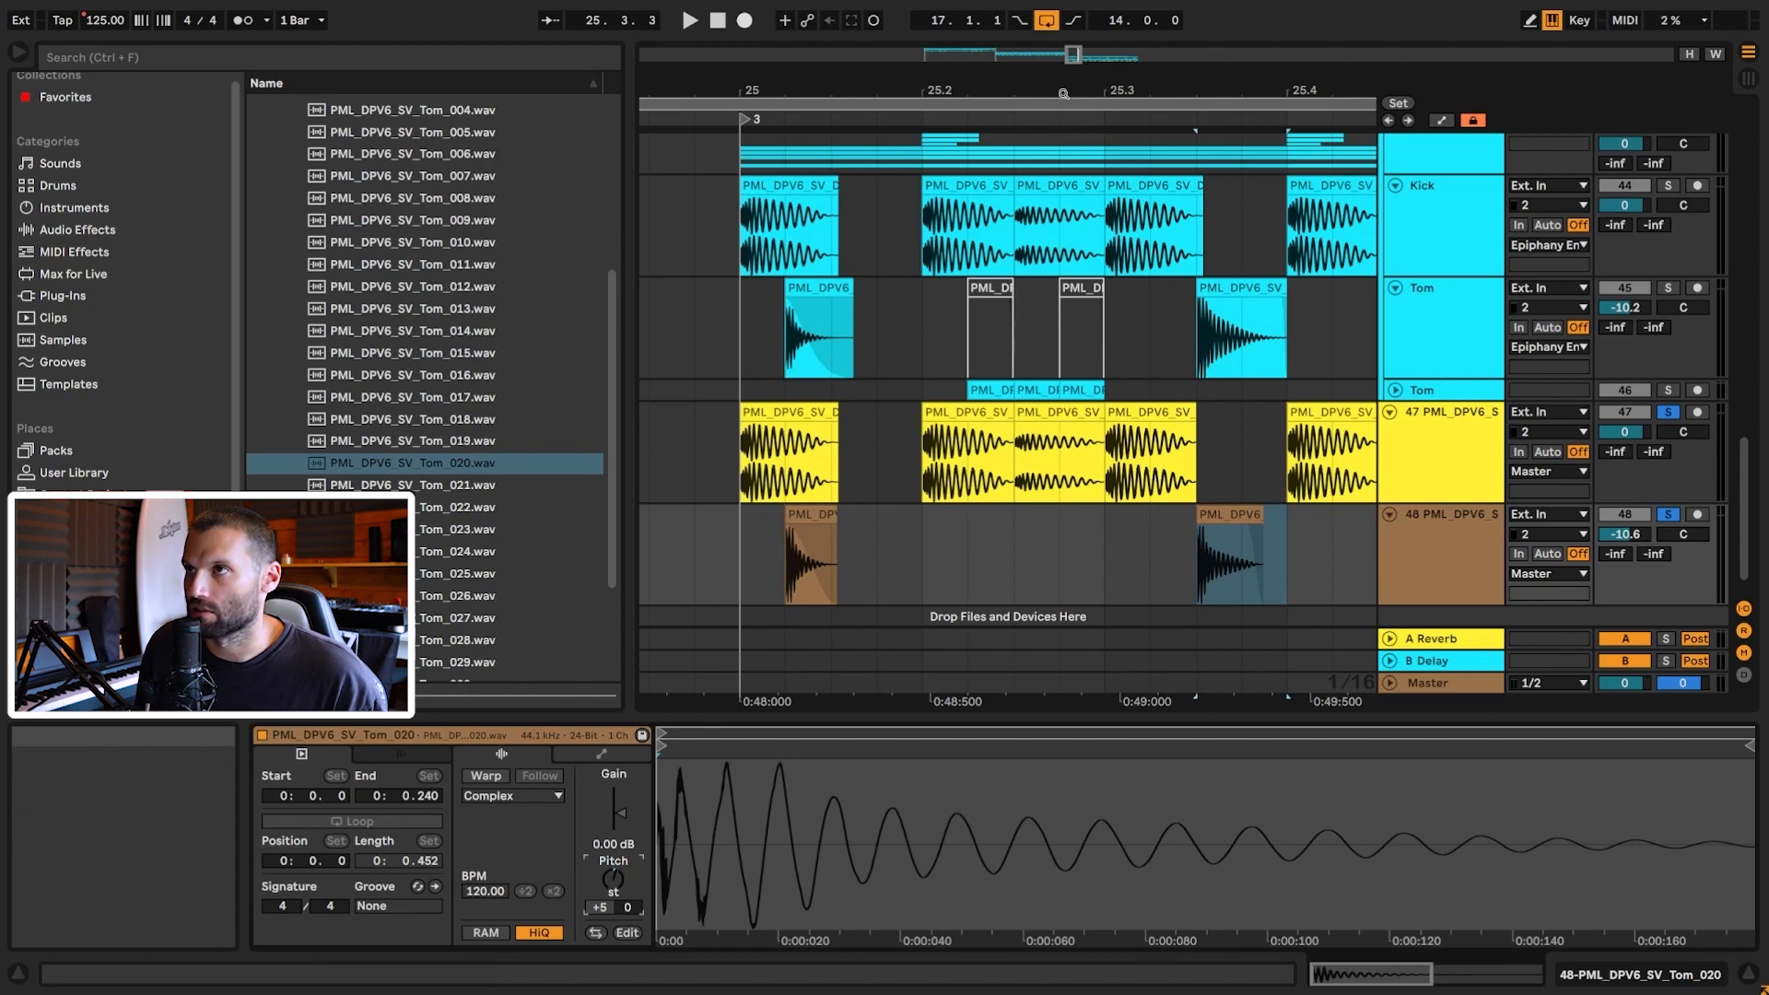
Step: Lengthen the tails of both Tom_020 clips on a finer grid
left_click_drag(1073, 56, 716, 556)
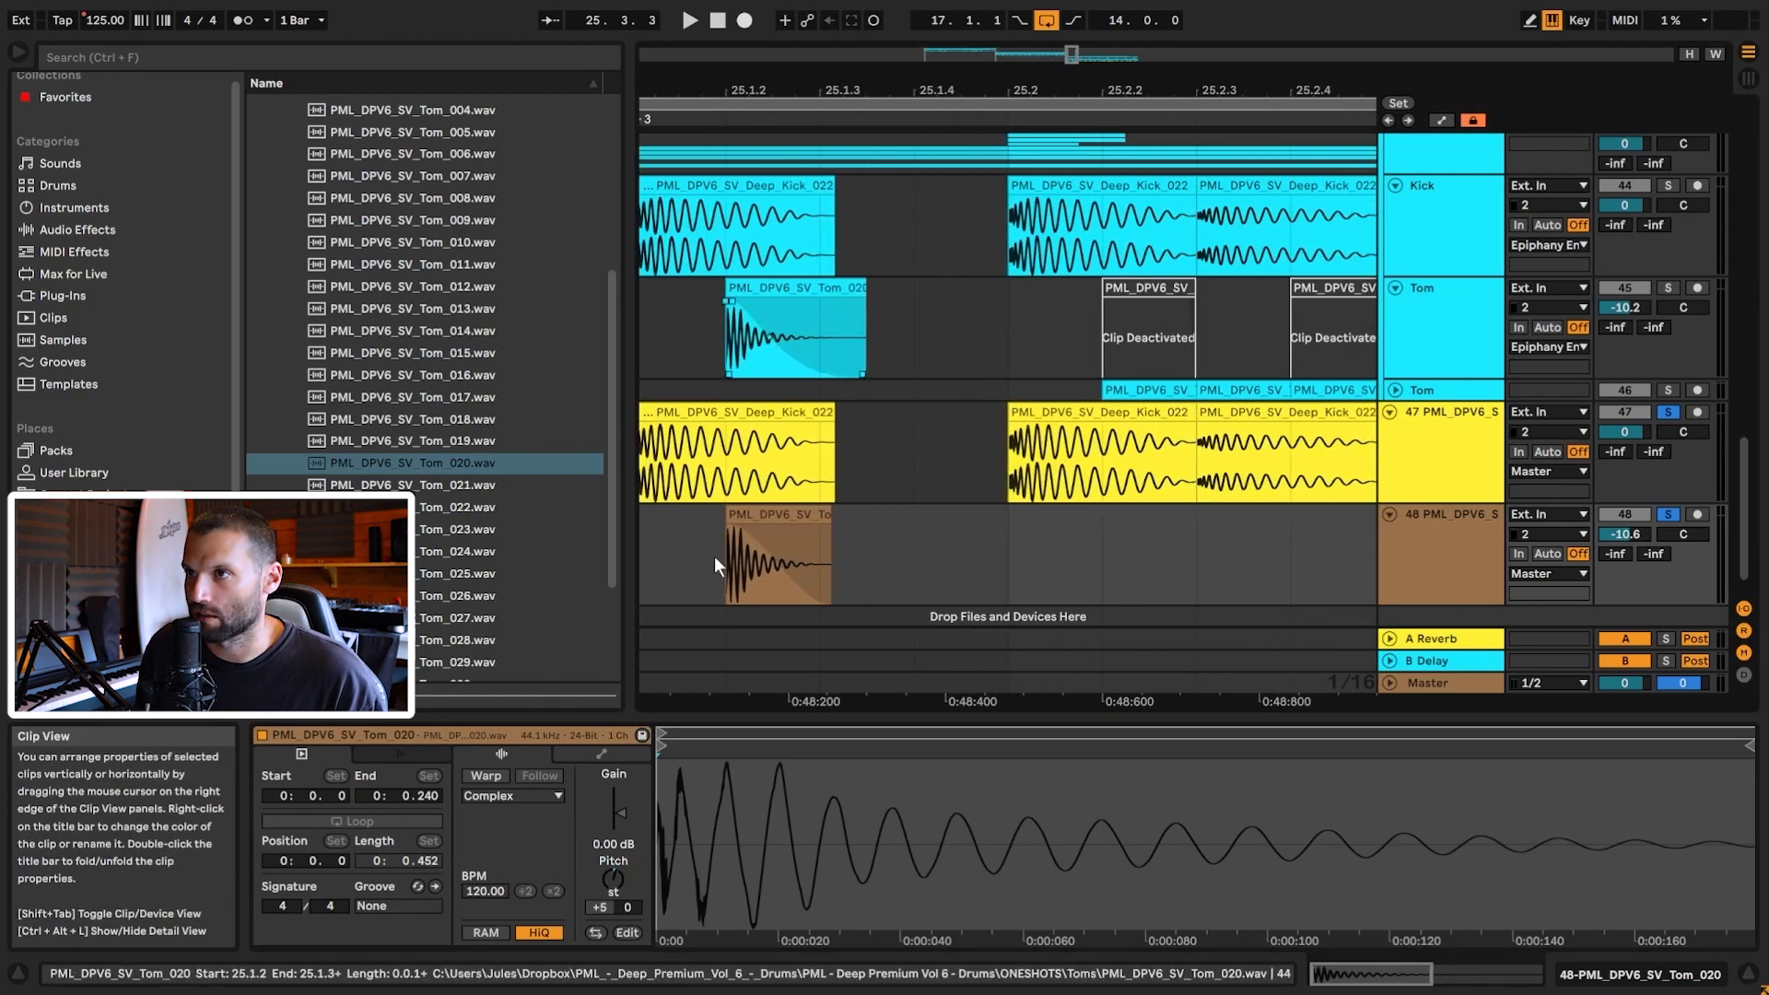
right_click(871, 547)
left_click(921, 749)
left_click_drag(830, 527, 867, 518)
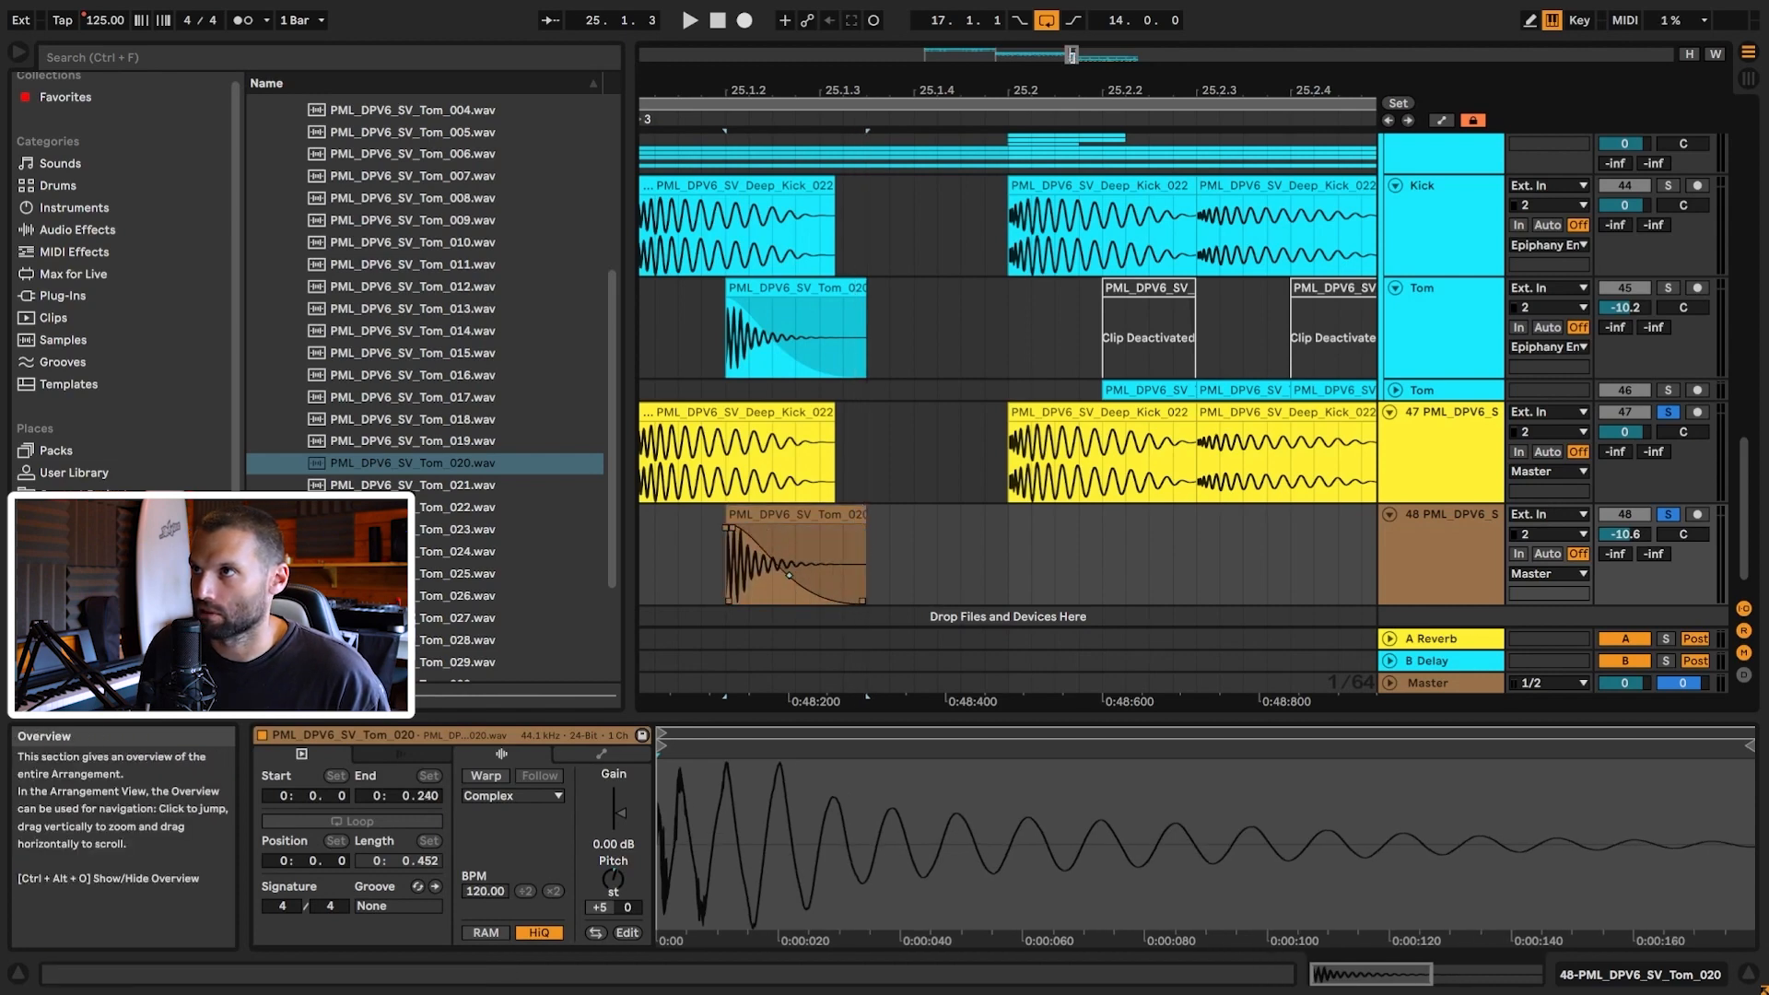
left_click_drag(1069, 91, 1069, 55)
left_click_drag(1175, 516, 1196, 517)
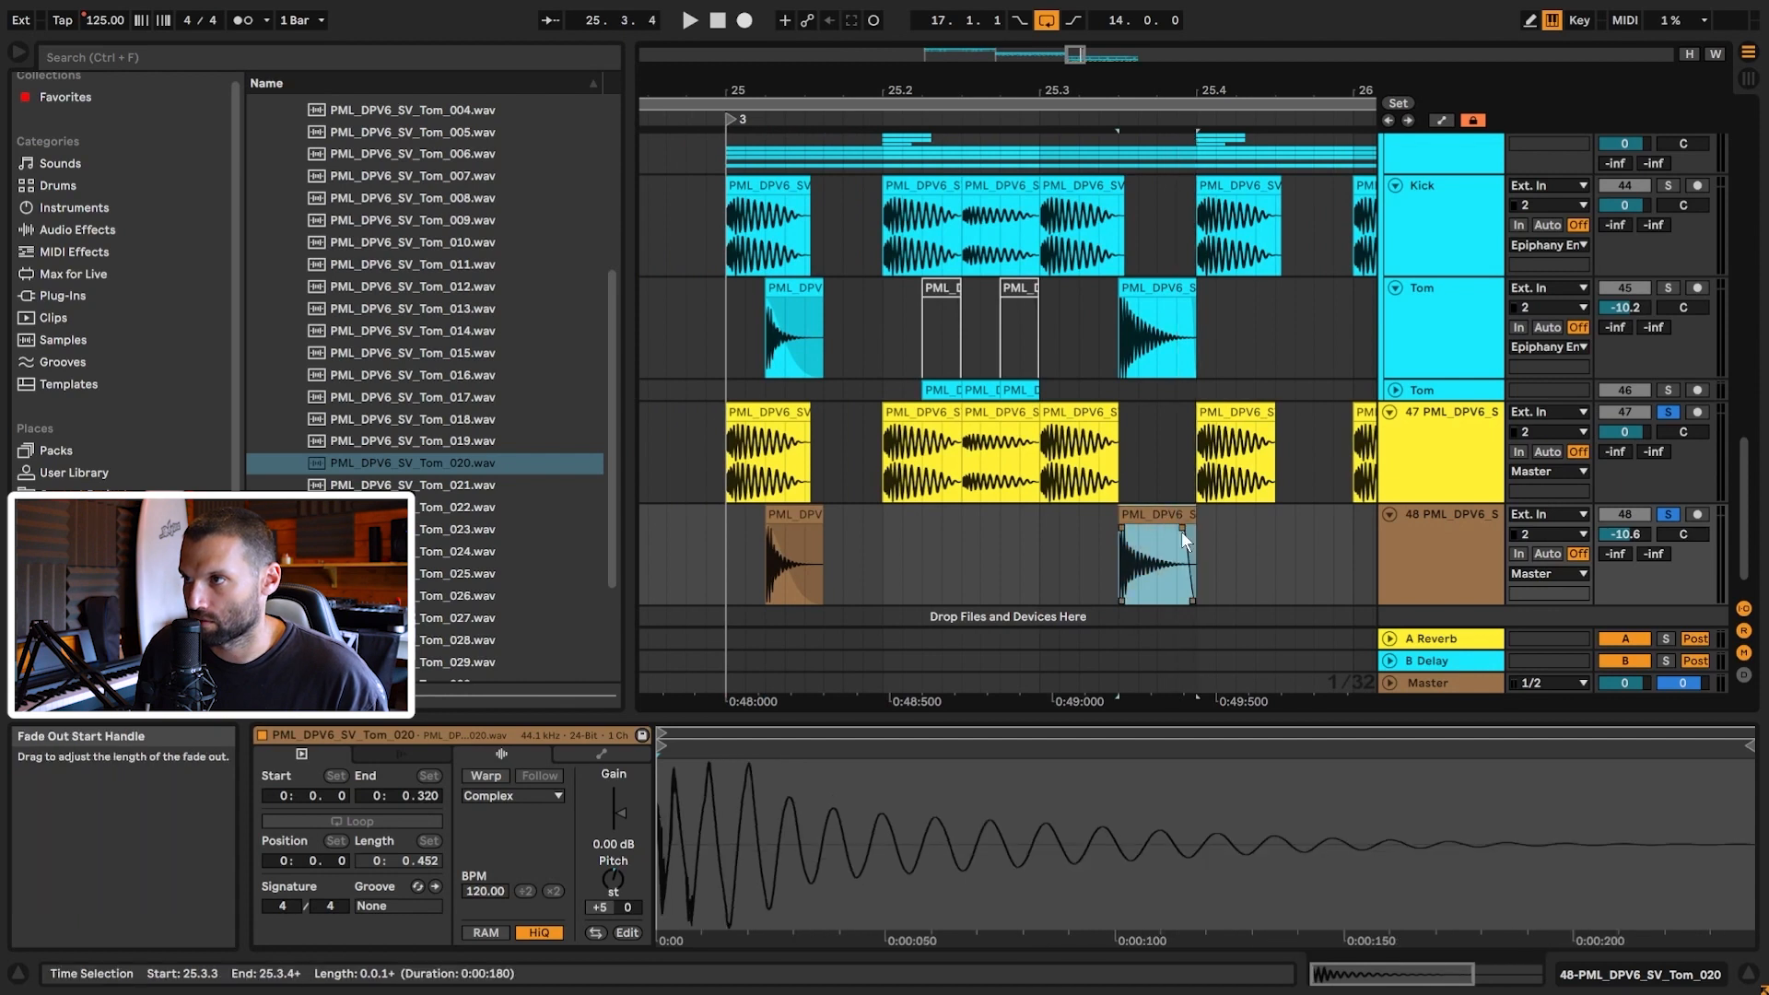
Step: Play the layered groove from bar 25, zoomed out to the whole phrase
left_click(715, 549)
key("space")
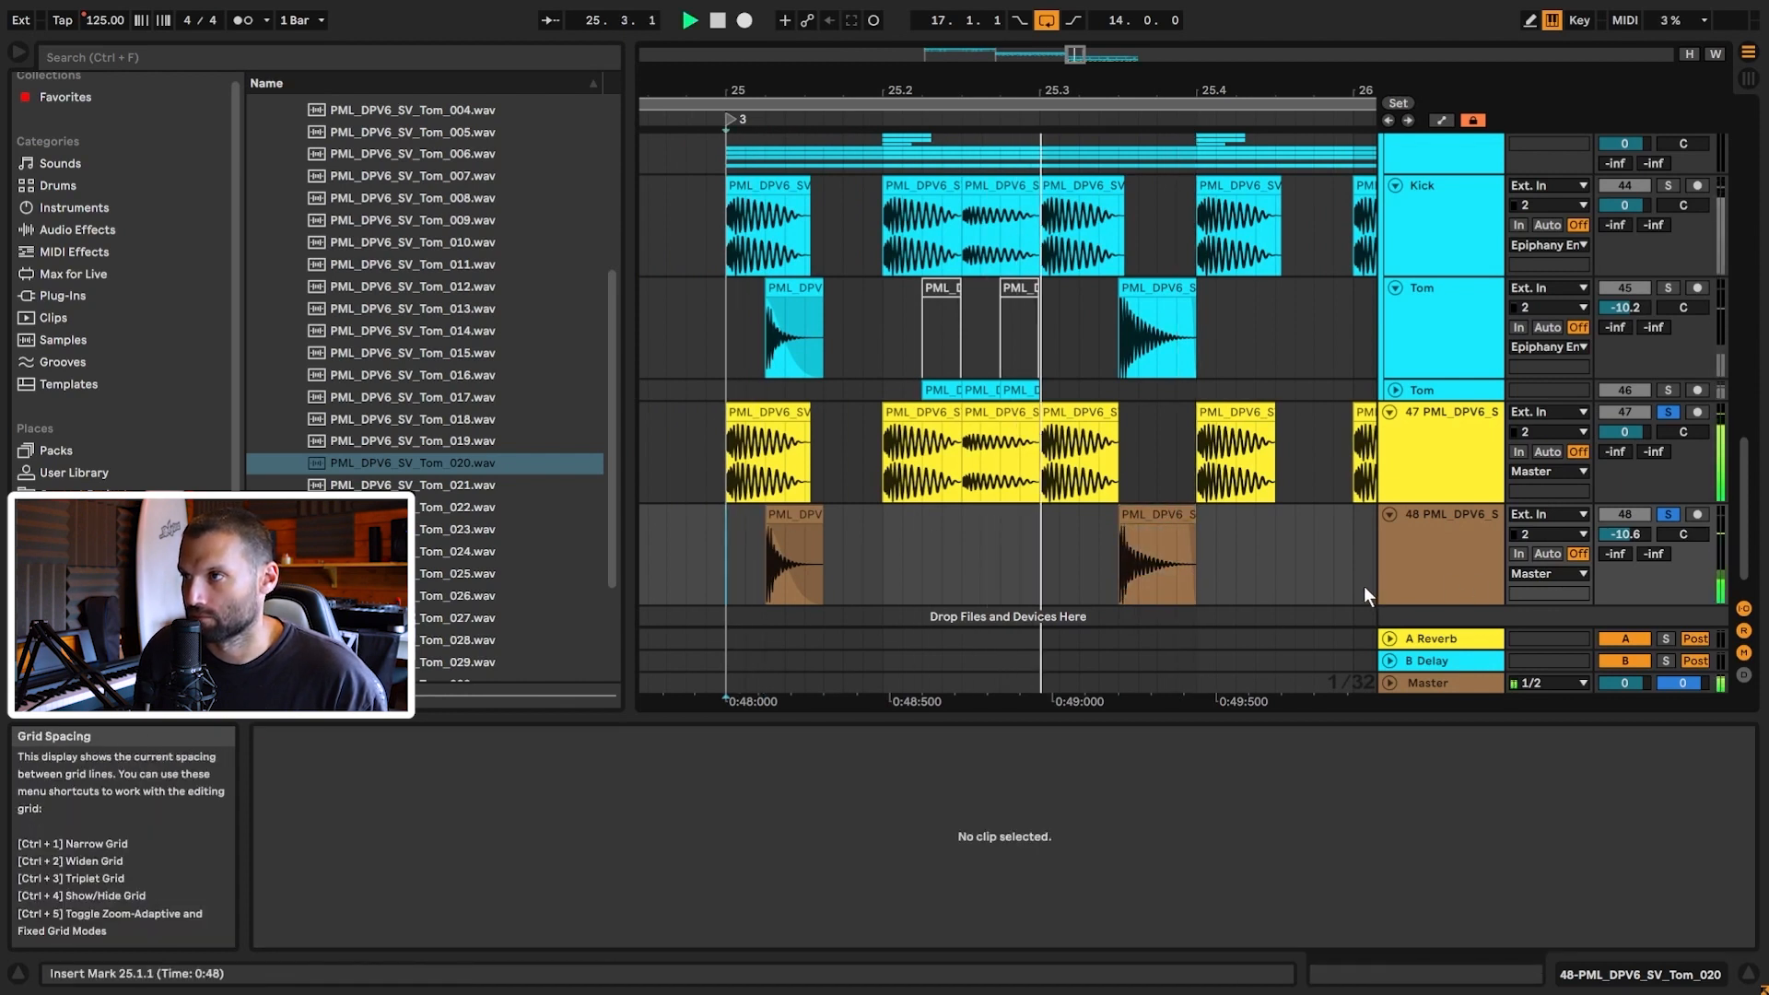
key("space")
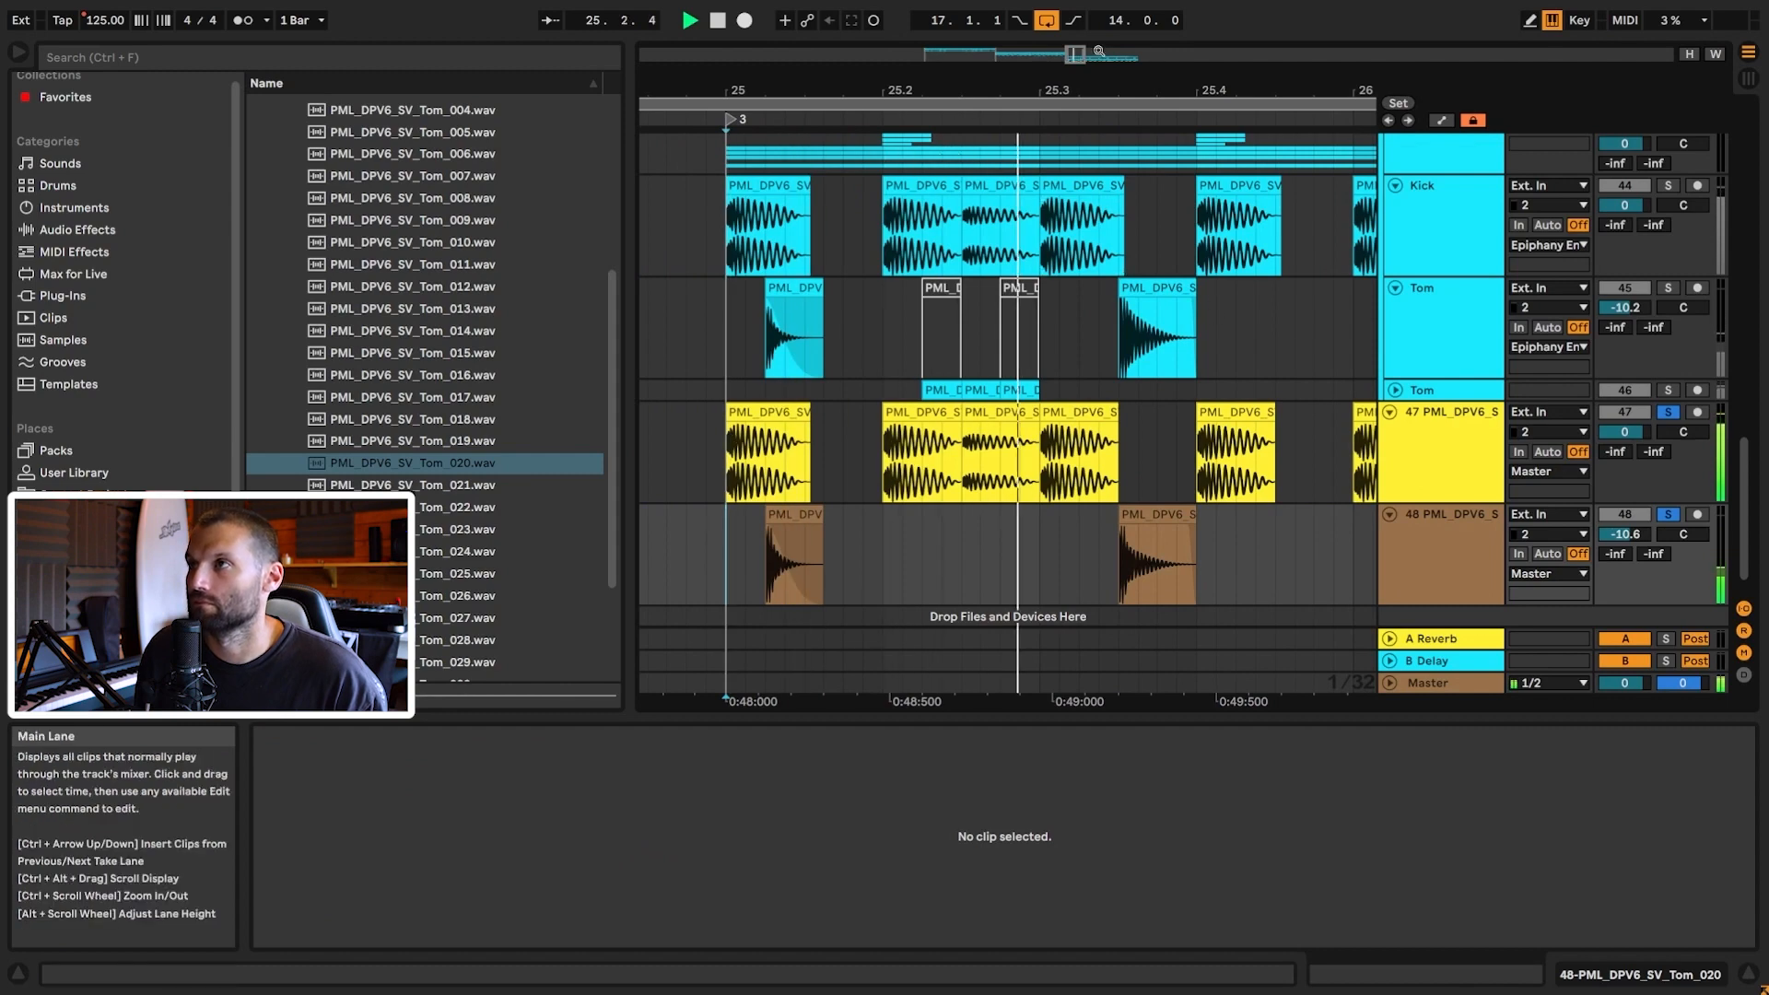
left_click_drag(961, 90, 891, 64)
left_click_drag(1082, 66, 1082, 56)
key("space")
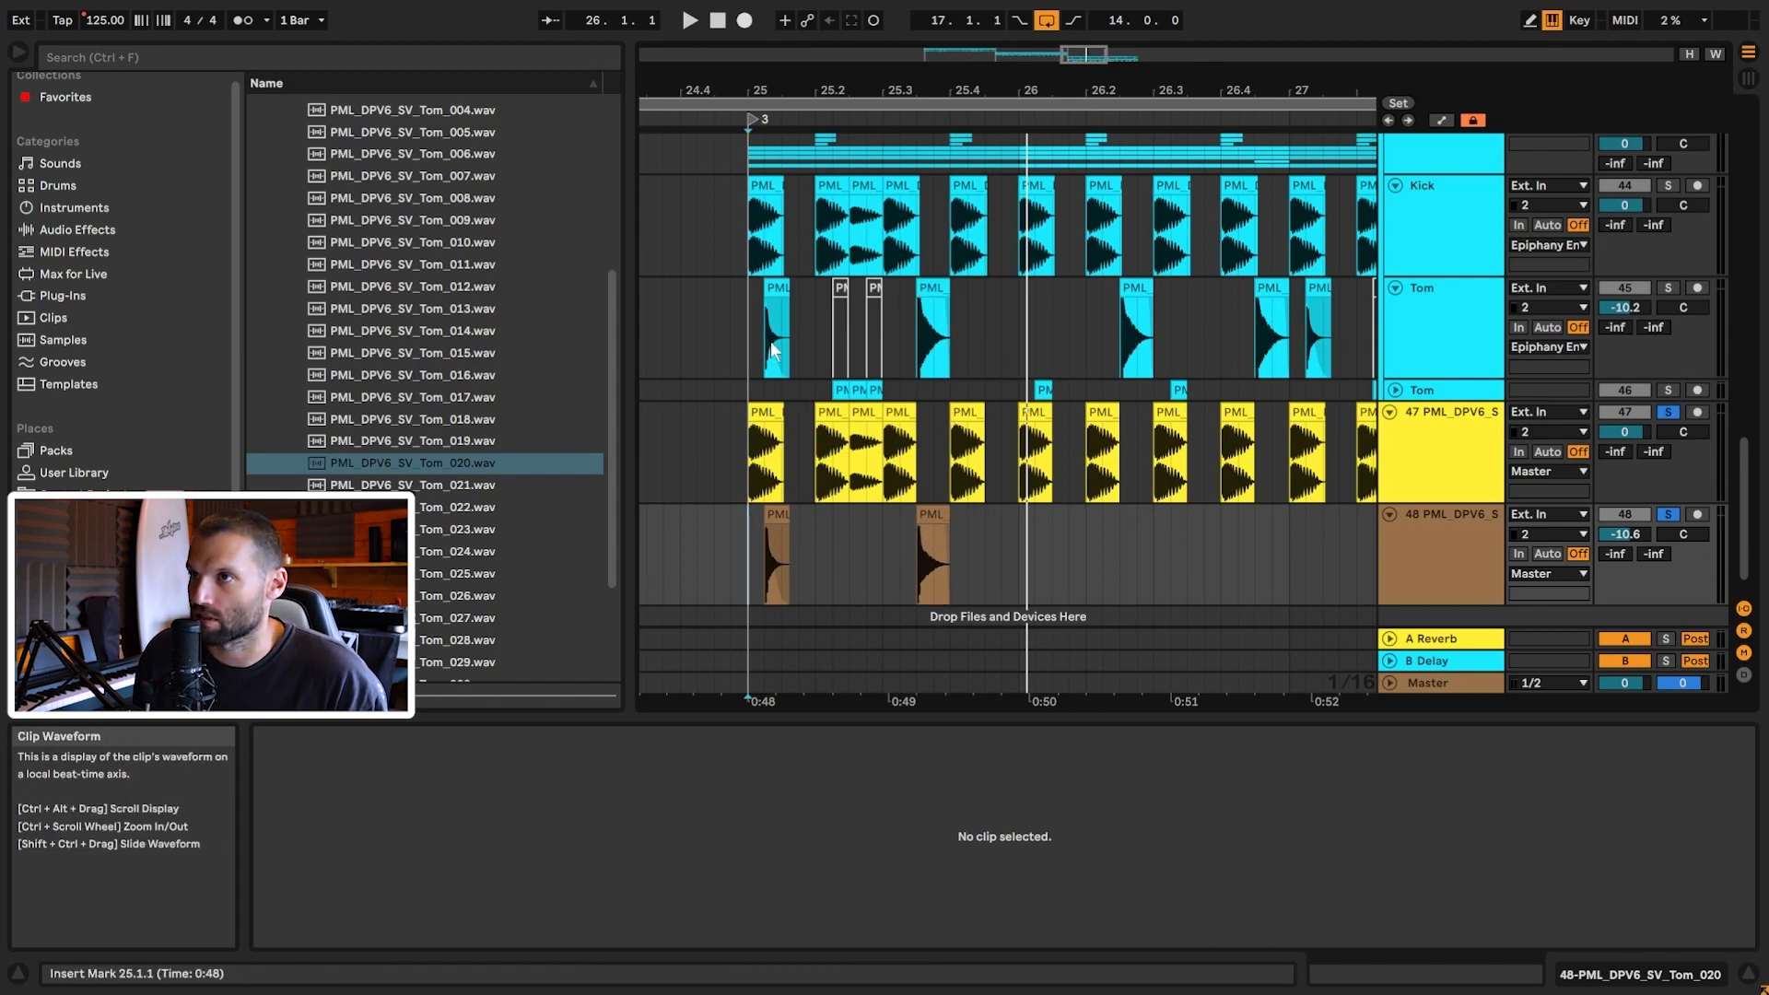
Step: Compare the reference tom at 25.3 with track 48's hit and play from bar 25
left_click(929, 285)
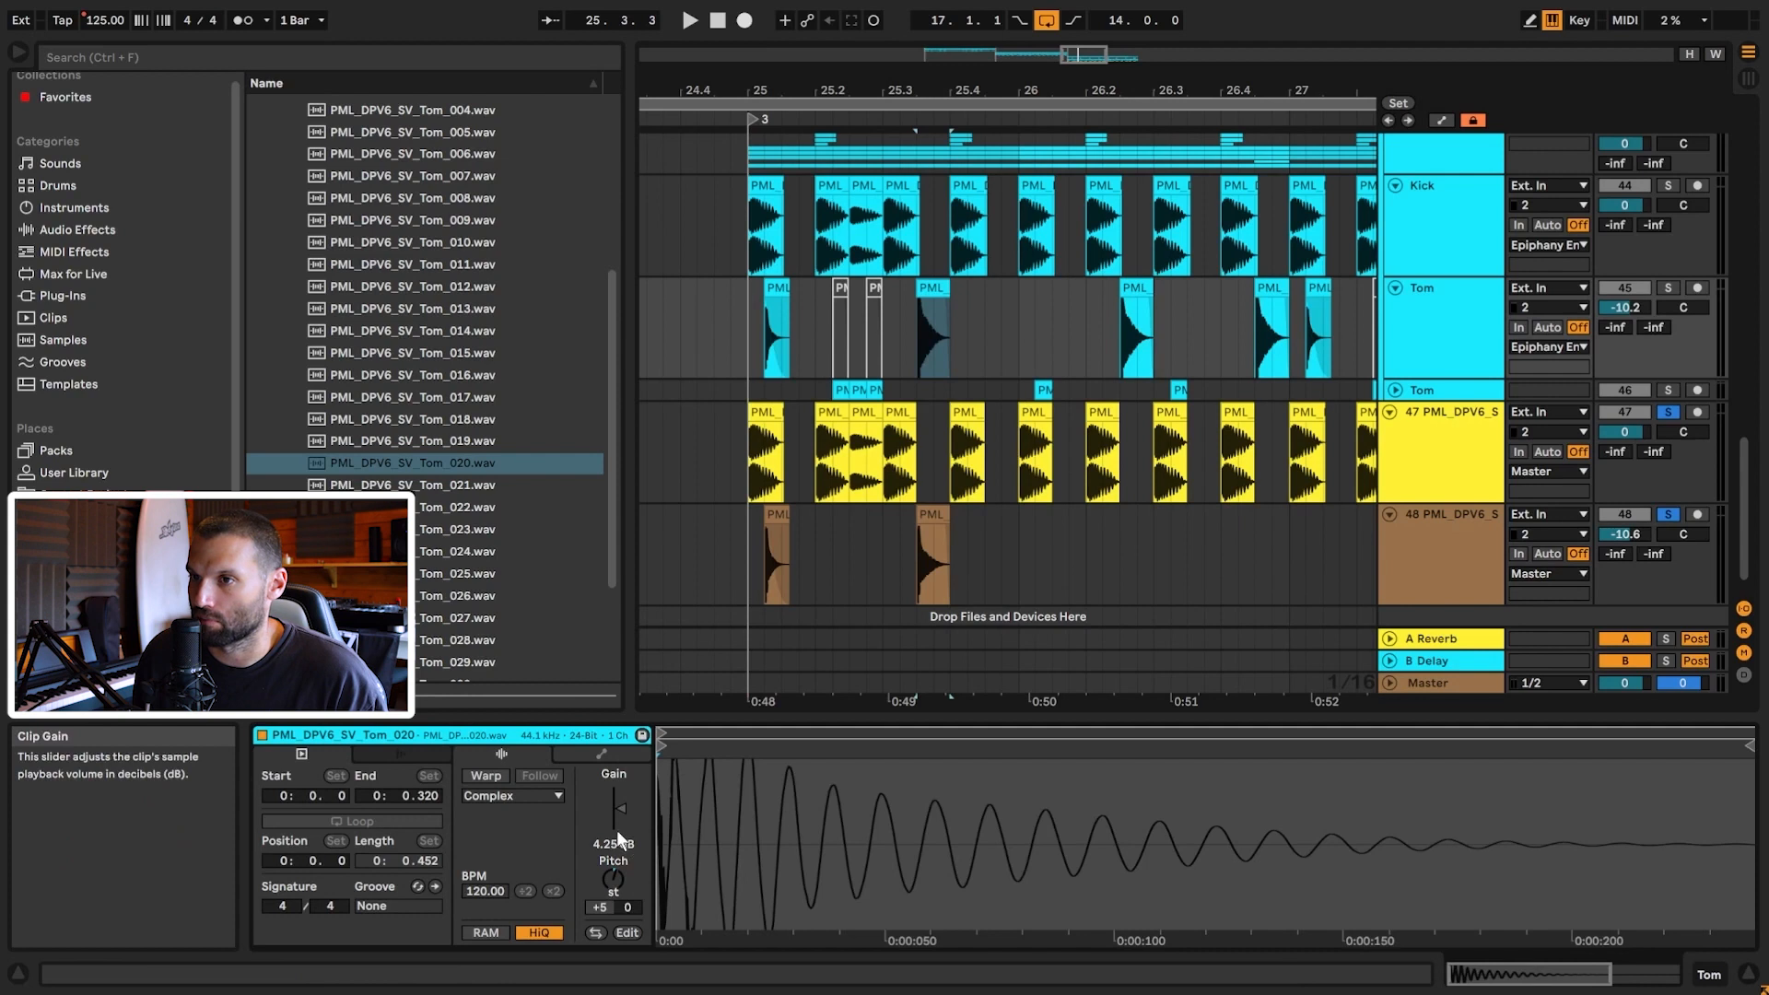
left_click(932, 516)
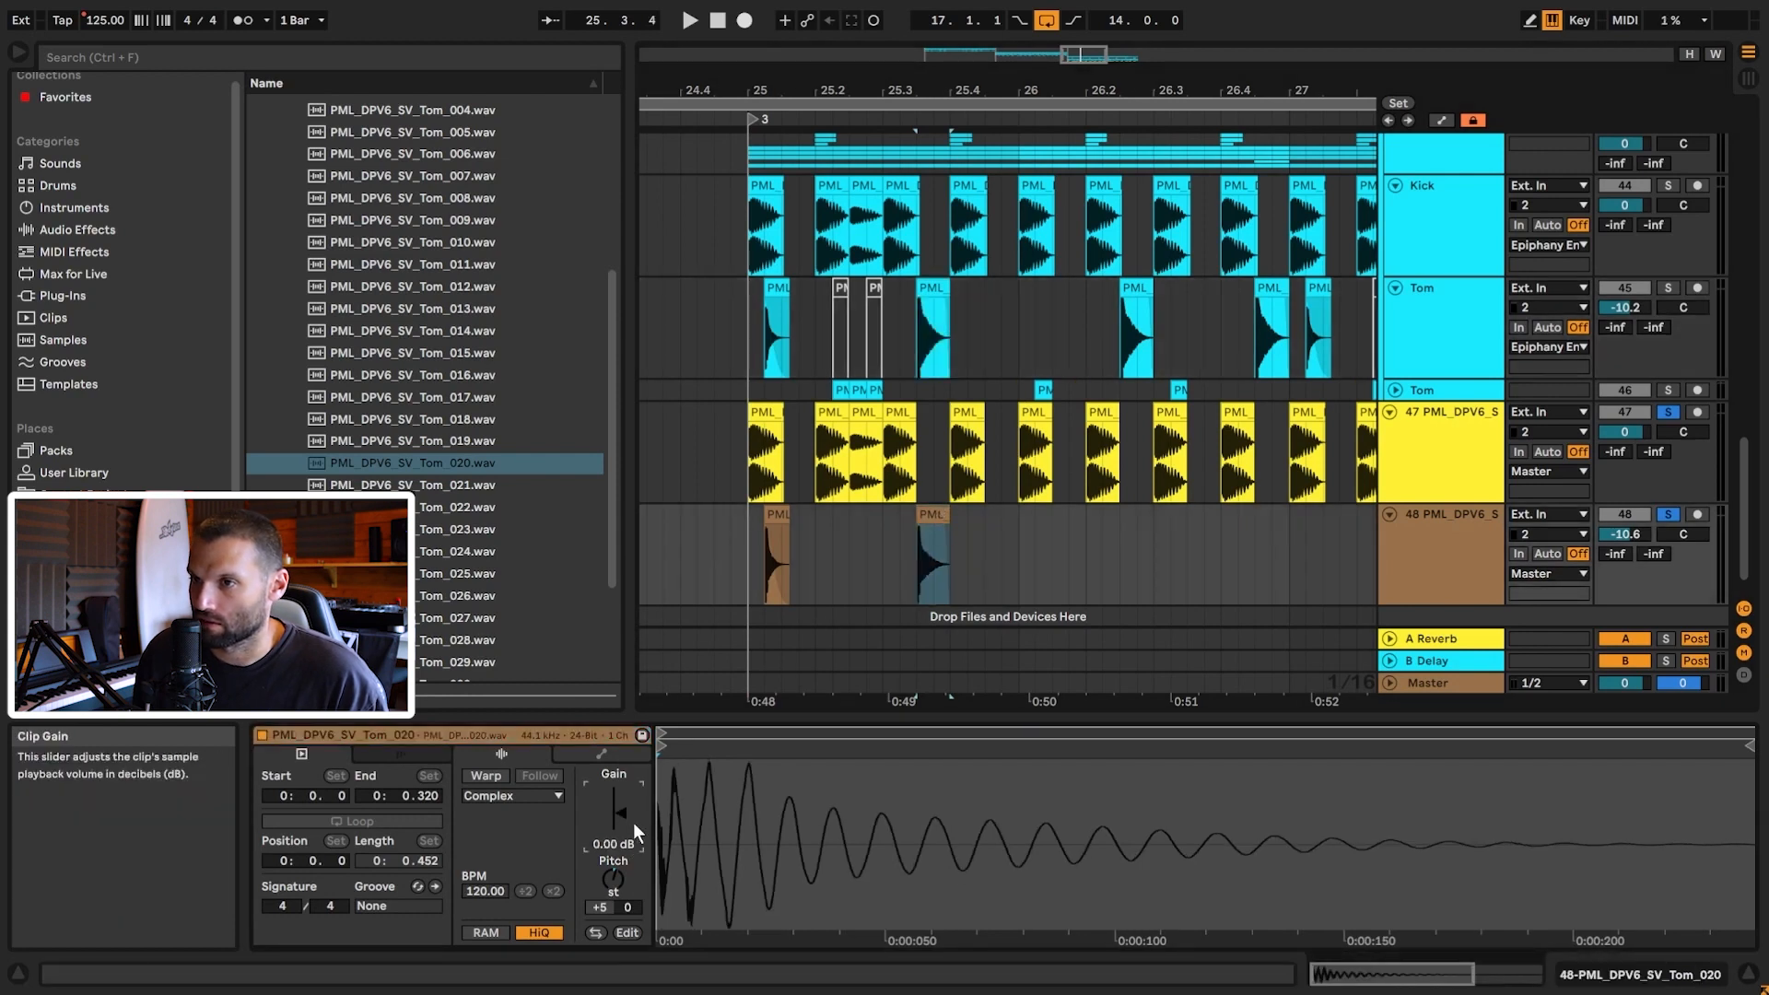
left_click(757, 540)
key("space")
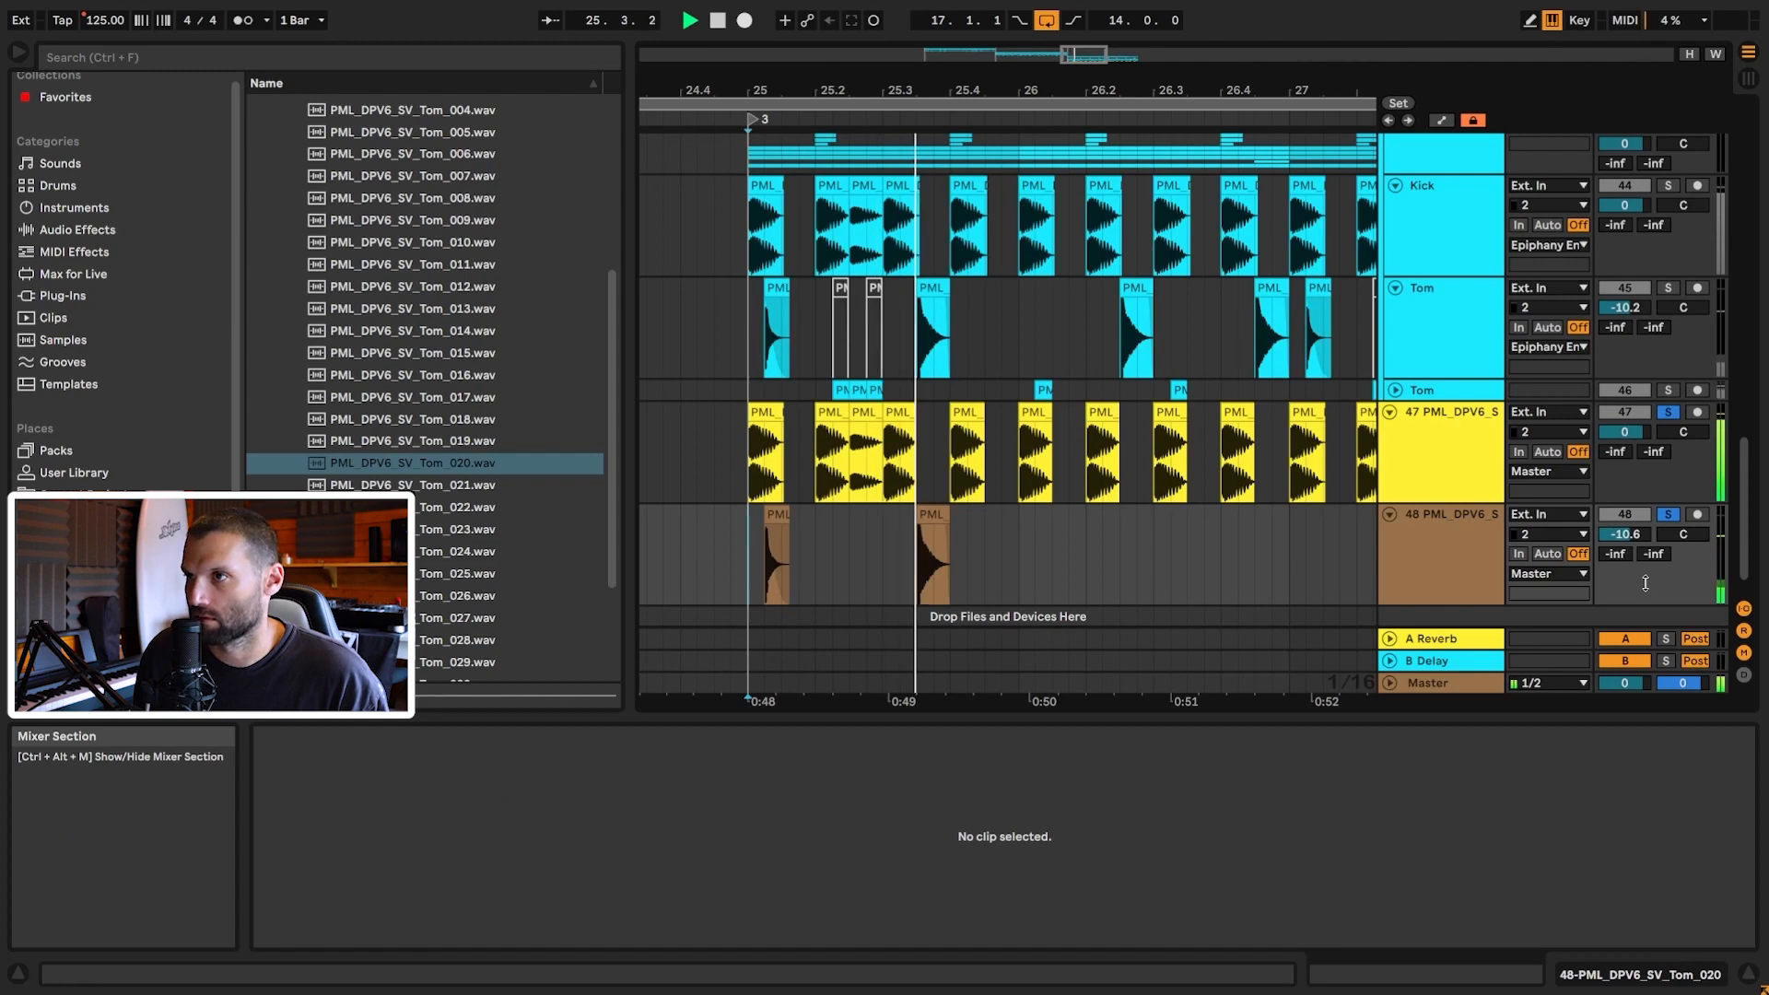
key("space")
Step: Copy track 48's Tom_020 hit later into bar 26 and audition it from bar 25
left_click_drag(932, 515, 1272, 525)
left_click(745, 562)
key("space")
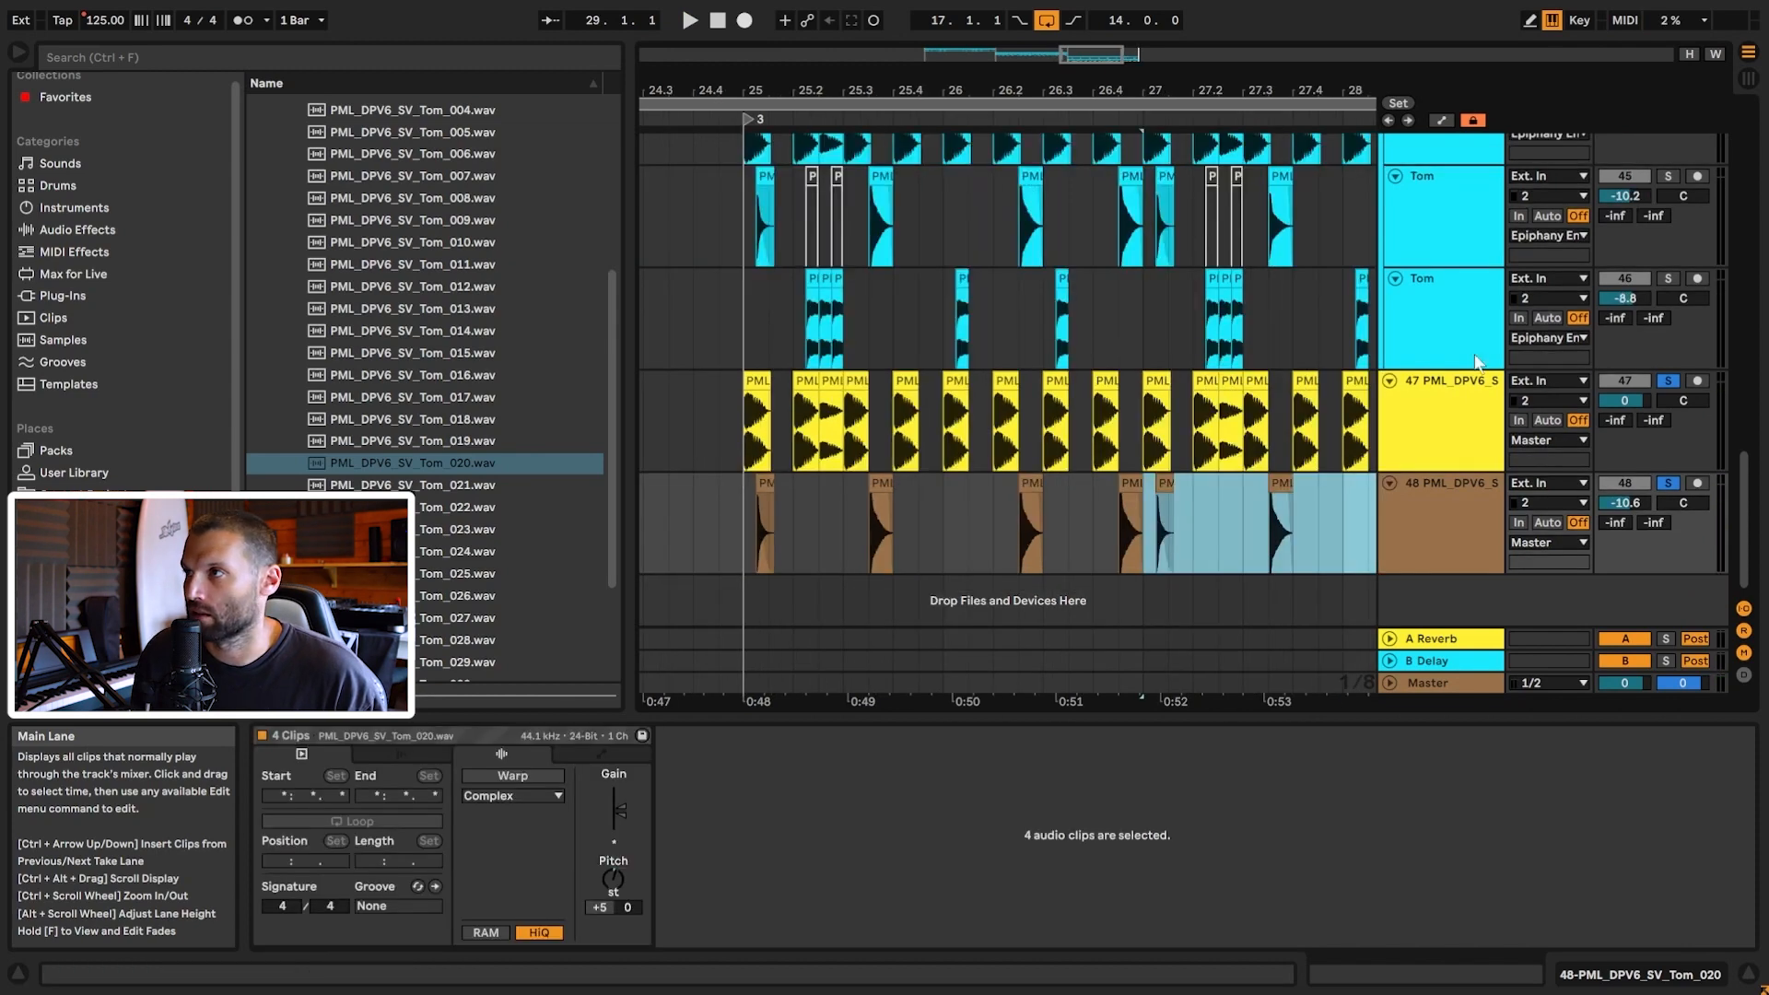
left_click(1419, 312)
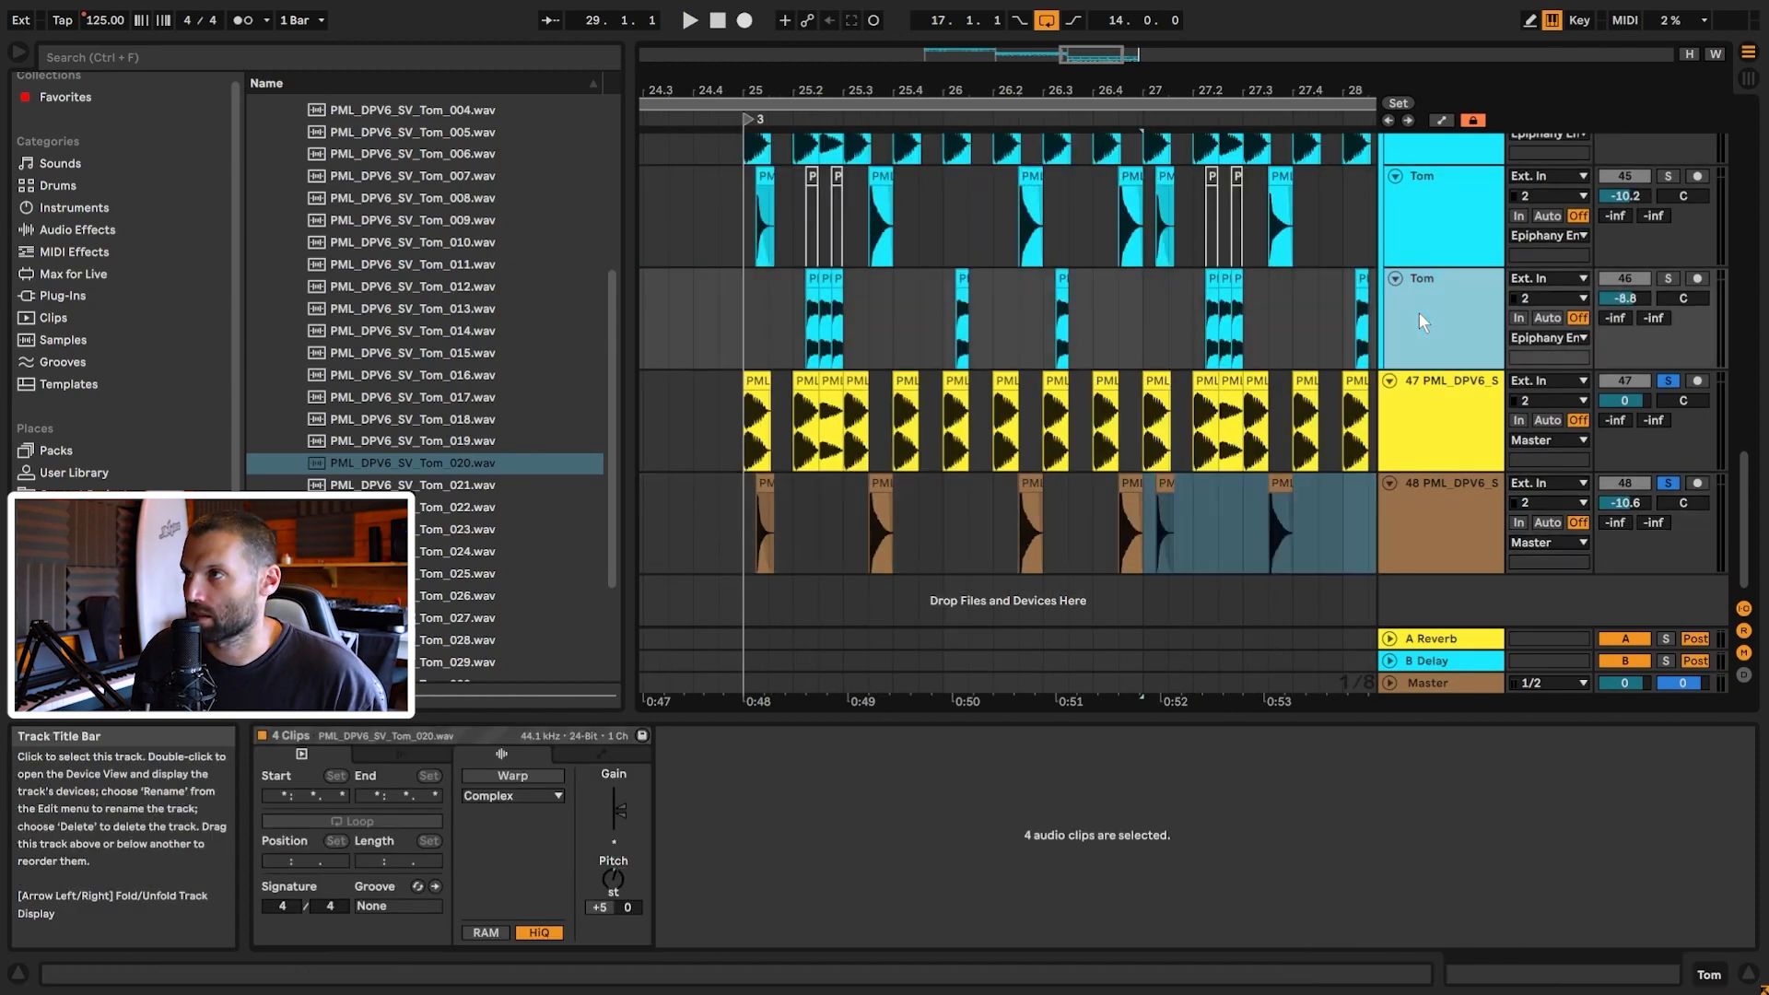
Step: Solo the second Tom track and play its hits from beat 25.2
left_click_drag(1069, 54, 1069, 148)
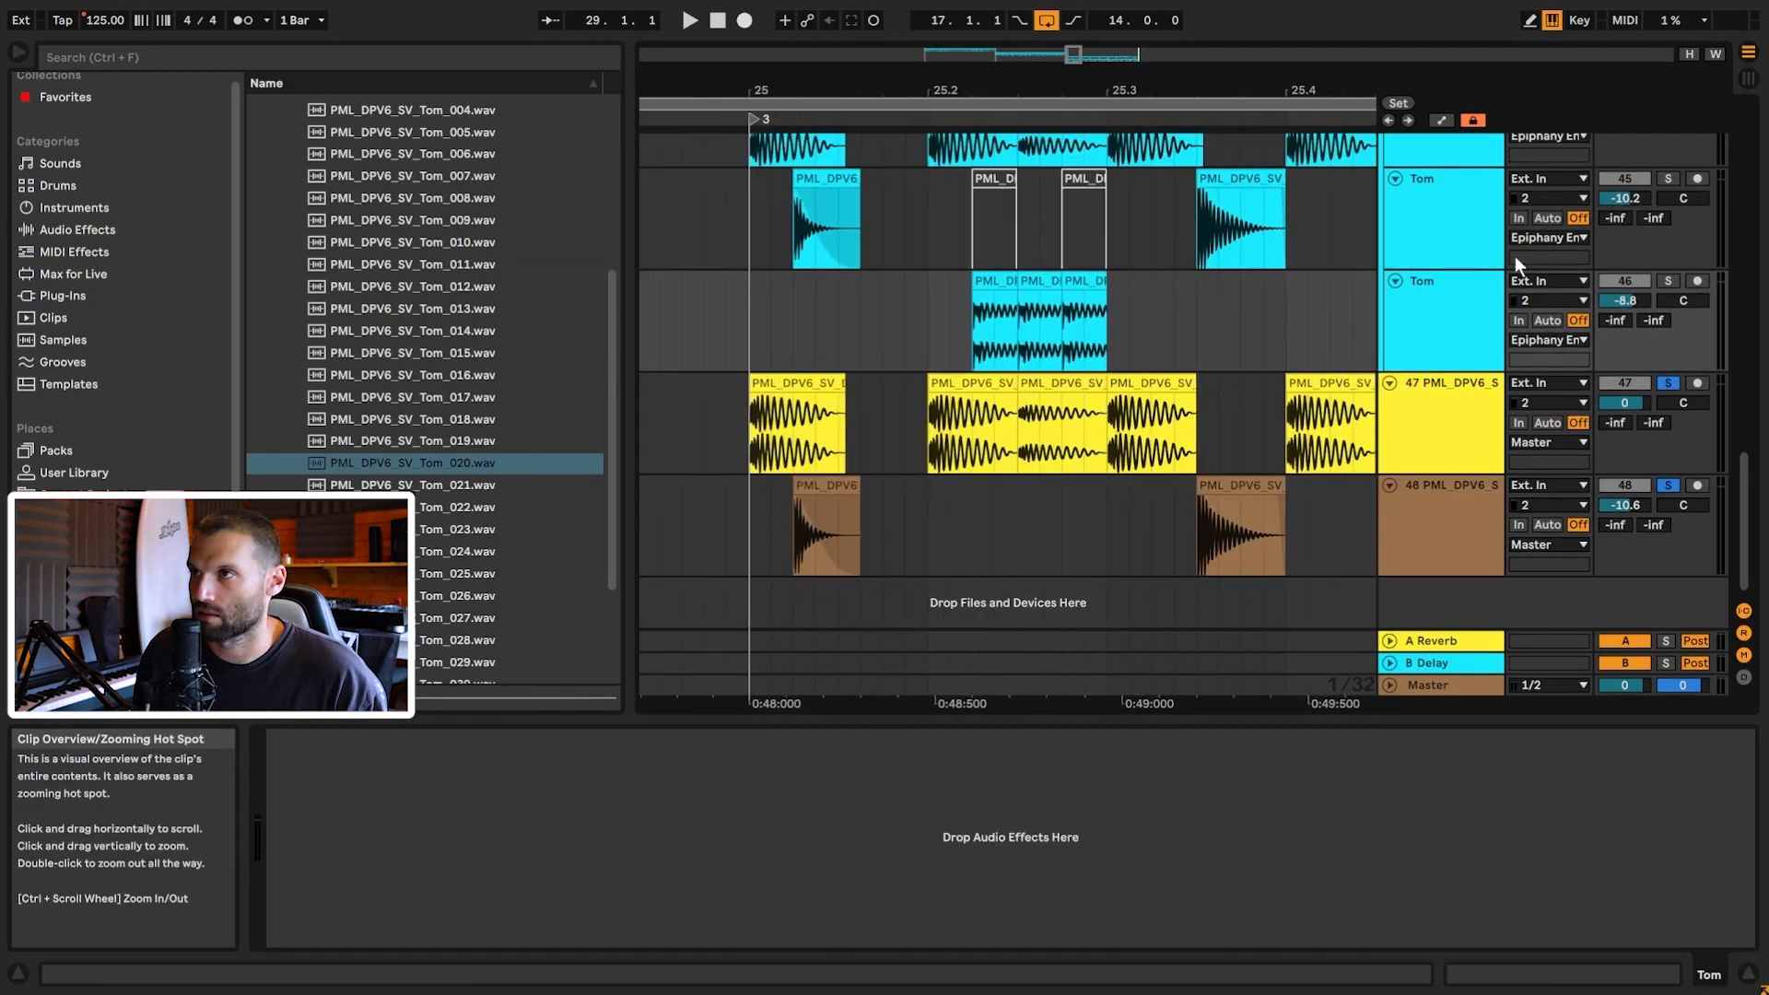
left_click(1669, 281)
left_click(956, 335)
key("space")
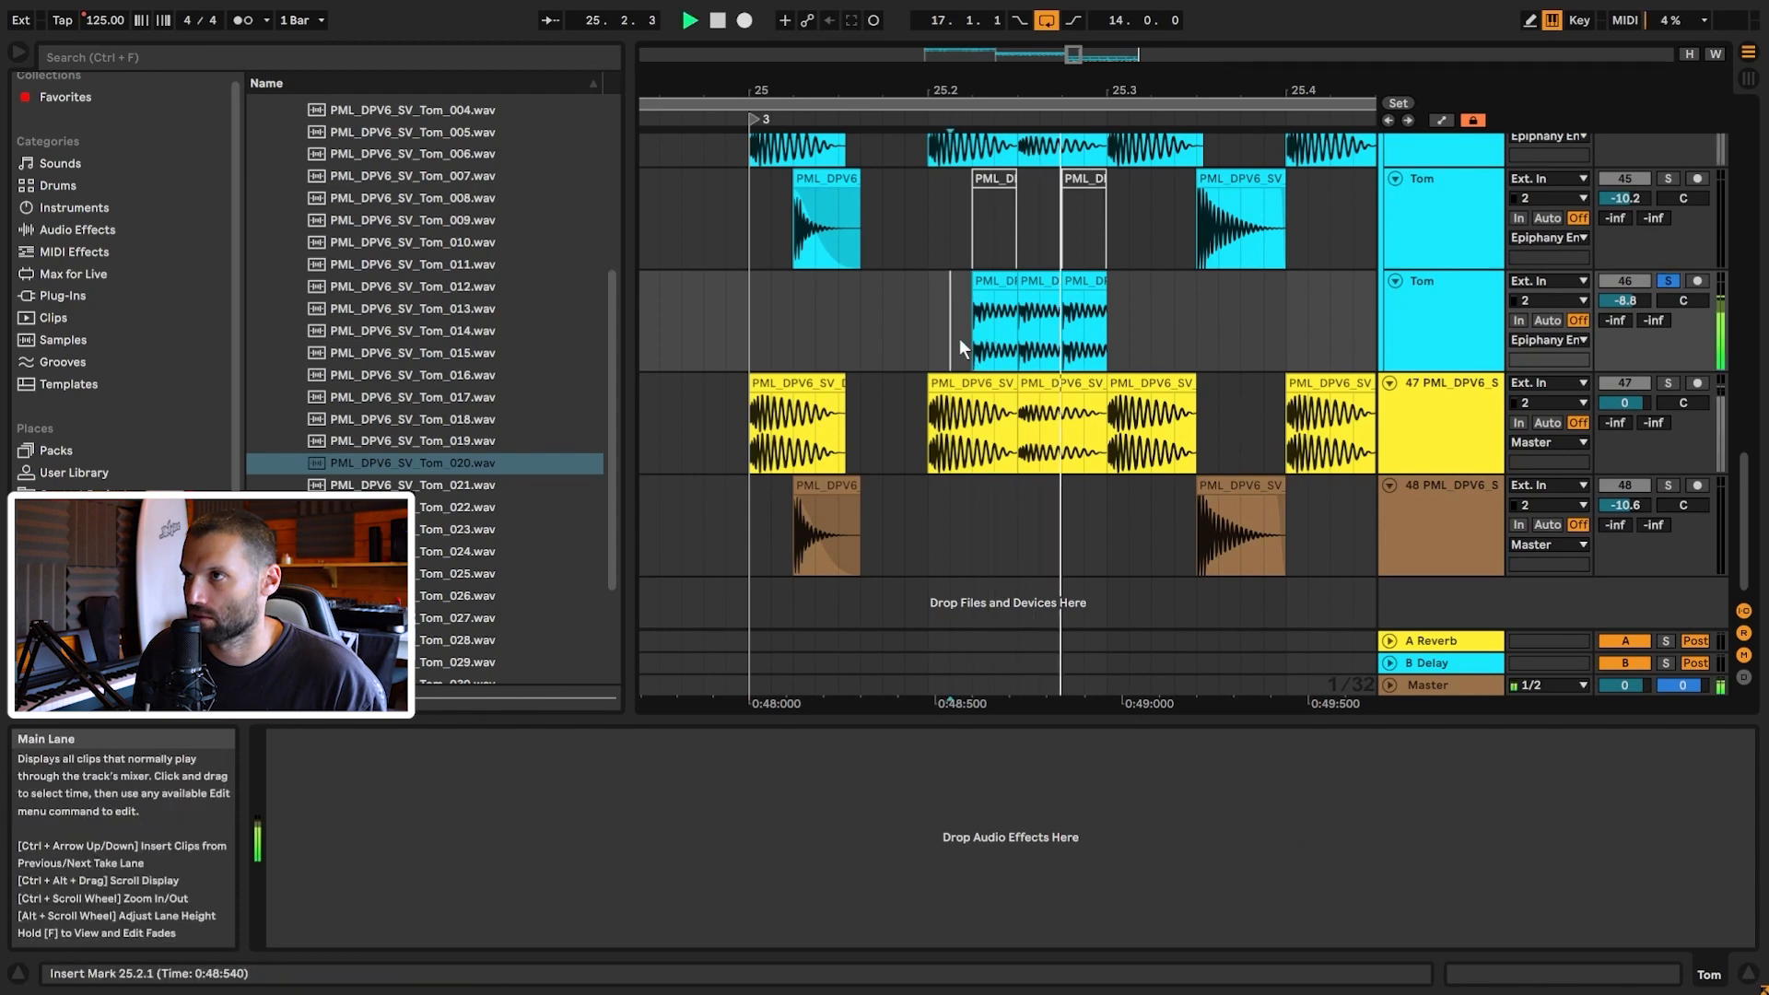
left_click_drag(1081, 58, 1075, 102)
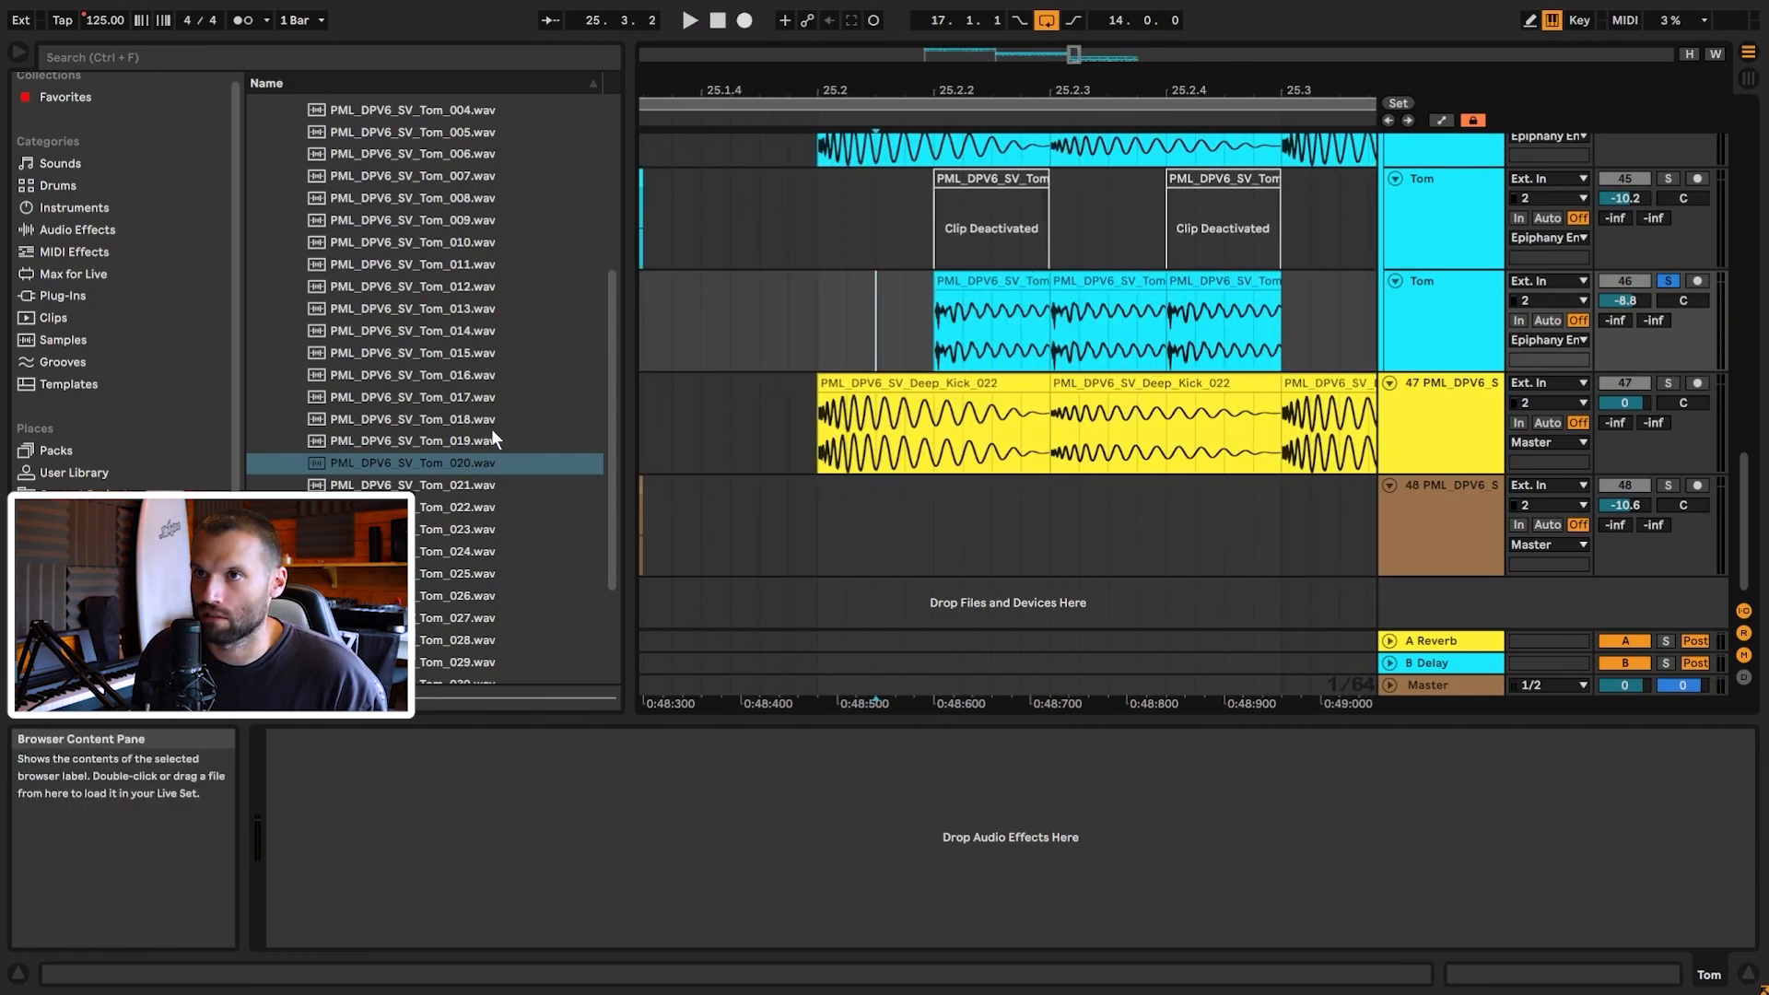
scroll(482, 375, "up", 2)
Step: Place Tom_013 on a new track 49 at beat 25.2, shorten it, and duplicate it
left_click(472, 358)
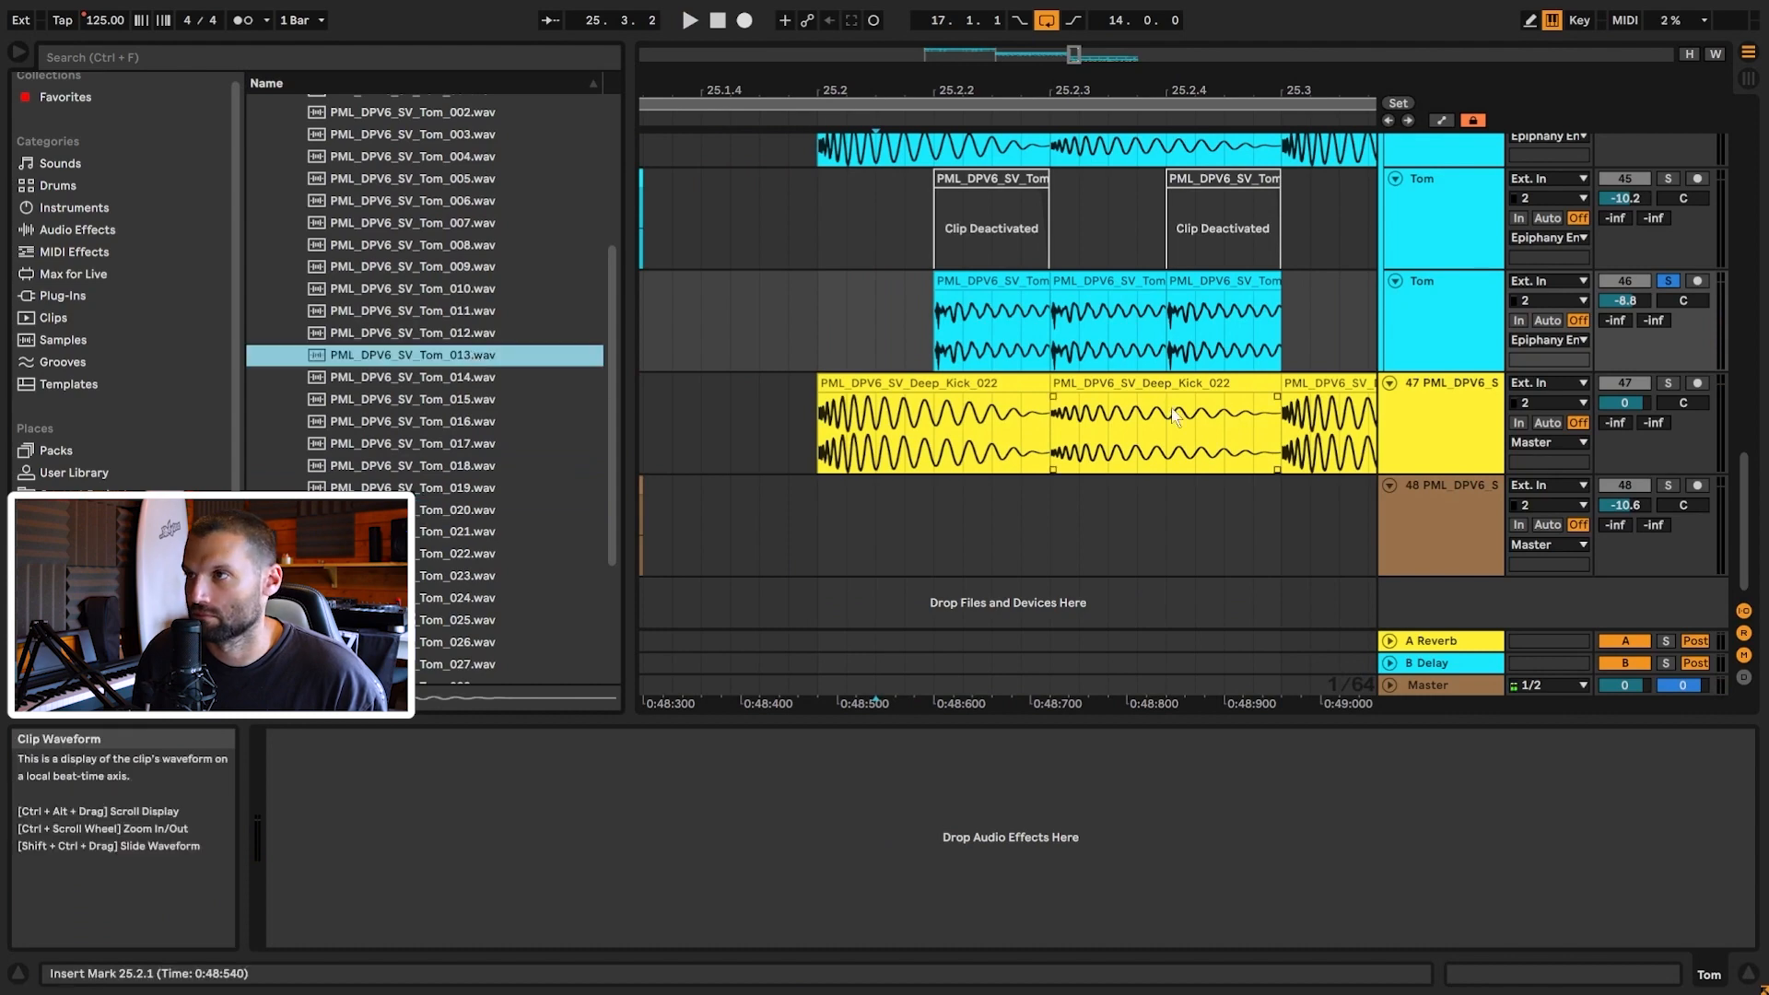
left_click_drag(444, 367, 949, 604)
left_click_drag(1062, 543, 1019, 532)
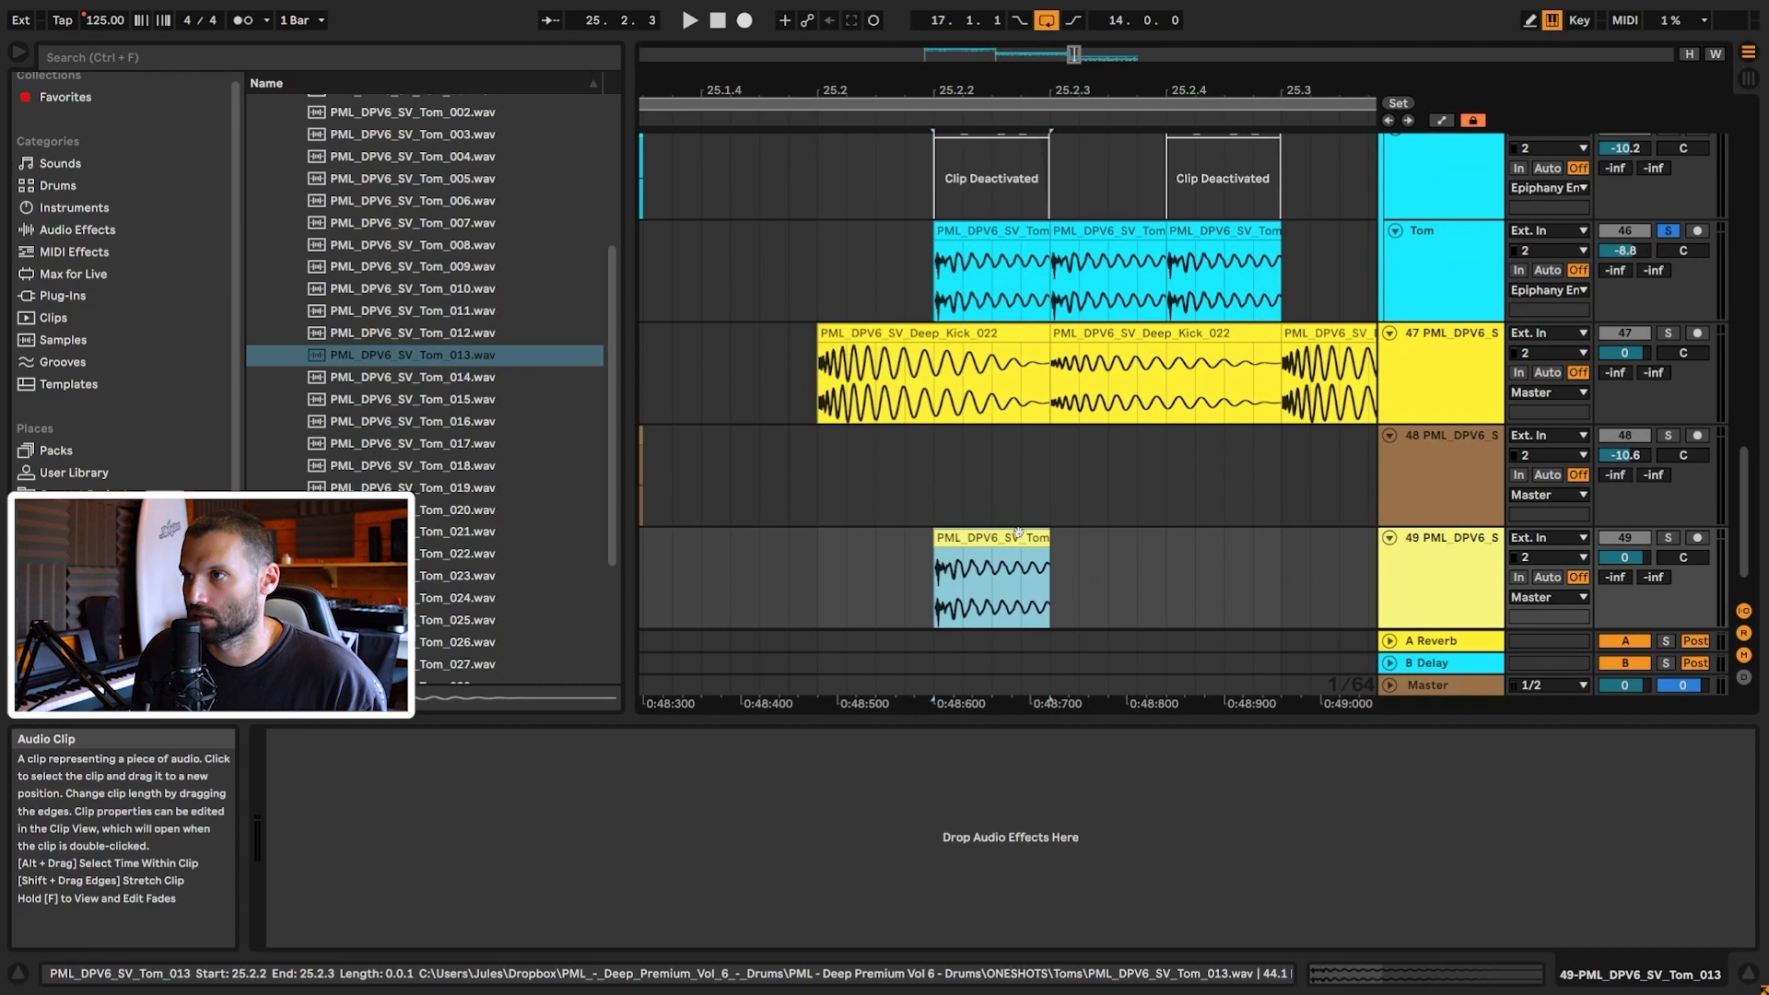
key("ctrl+d")
key("ctrl+d")
Step: Give the three Tom_013 hits short fade-outs and set track 49 to -9.3 dB
left_click_drag(1047, 551, 1043, 552)
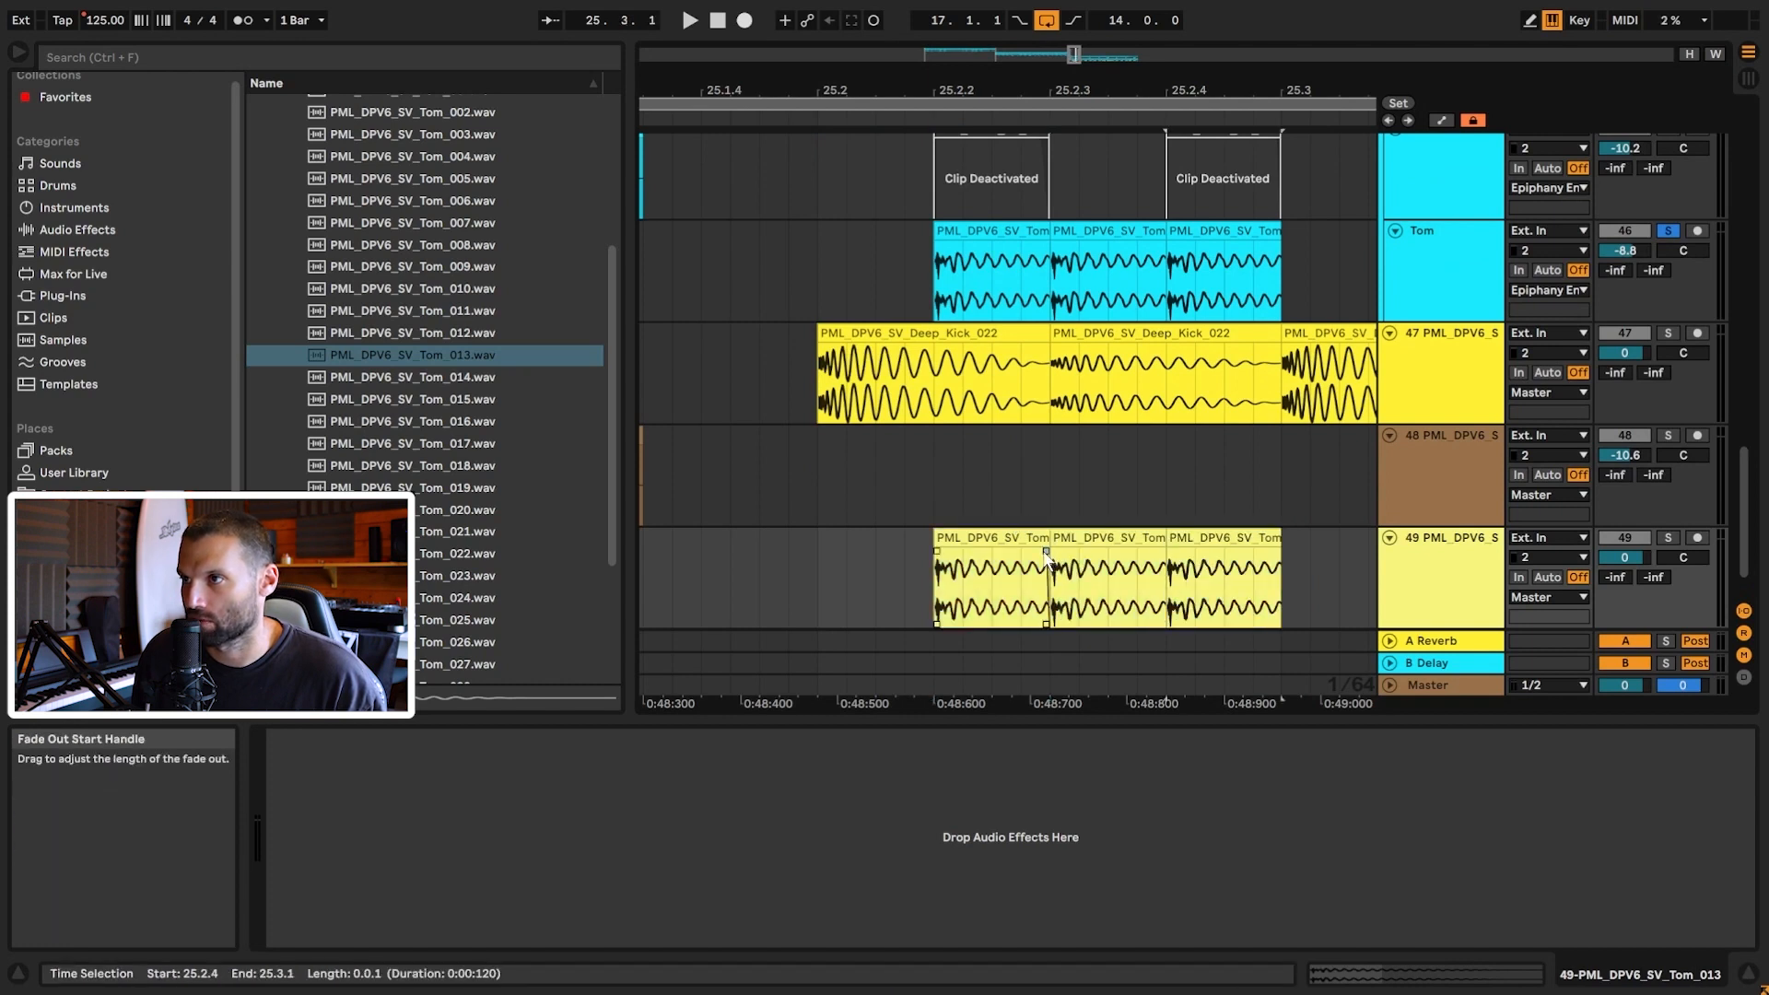
left_click_drag(1163, 551, 1160, 552)
left_click_drag(1279, 551, 1276, 552)
left_click_drag(1624, 557, 1625, 560)
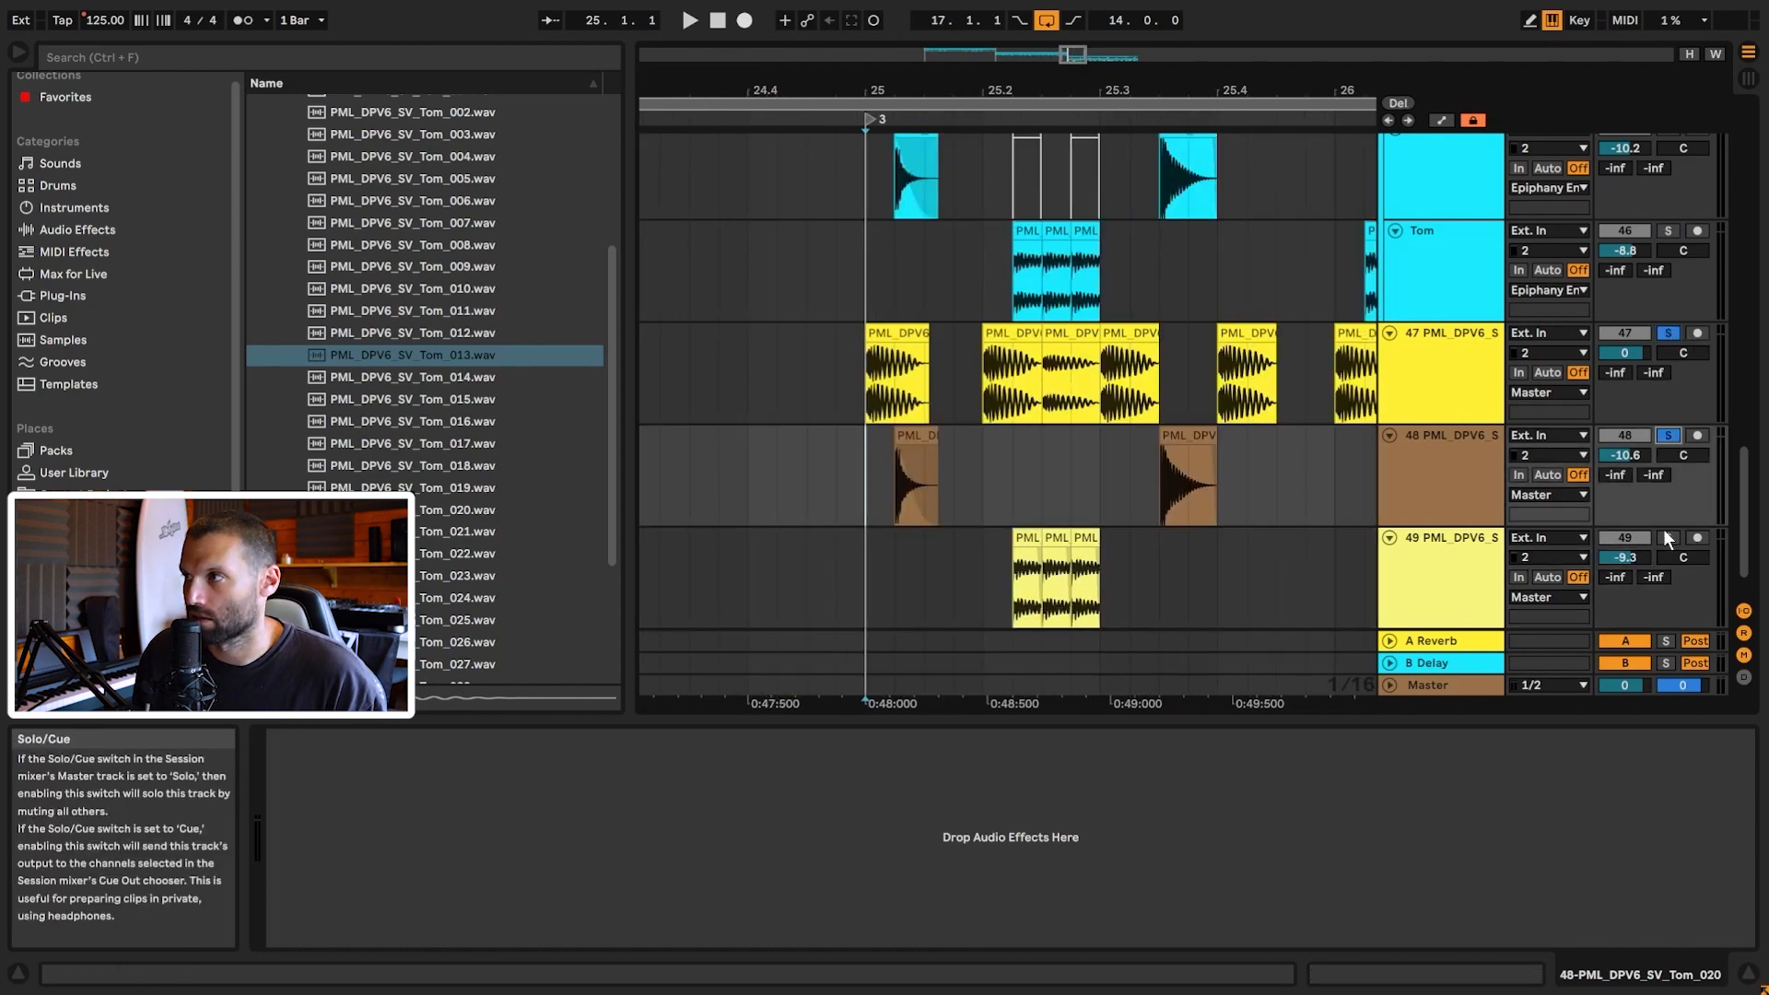
key("space")
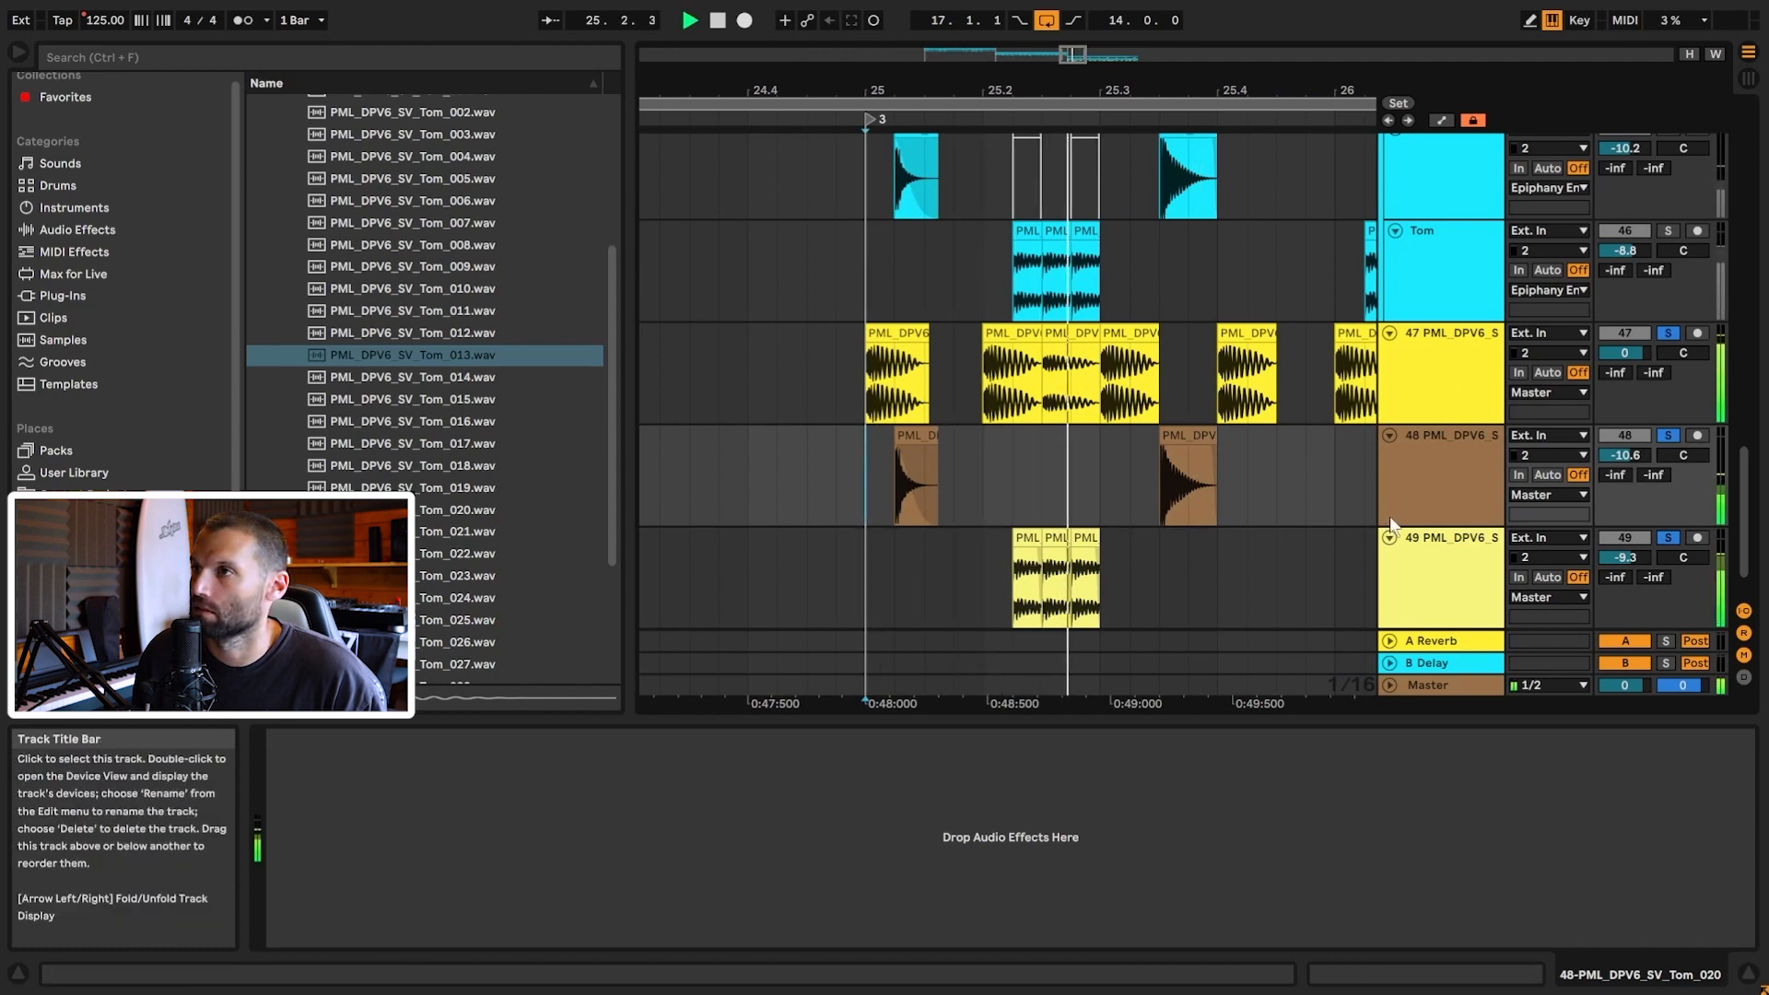
key("space")
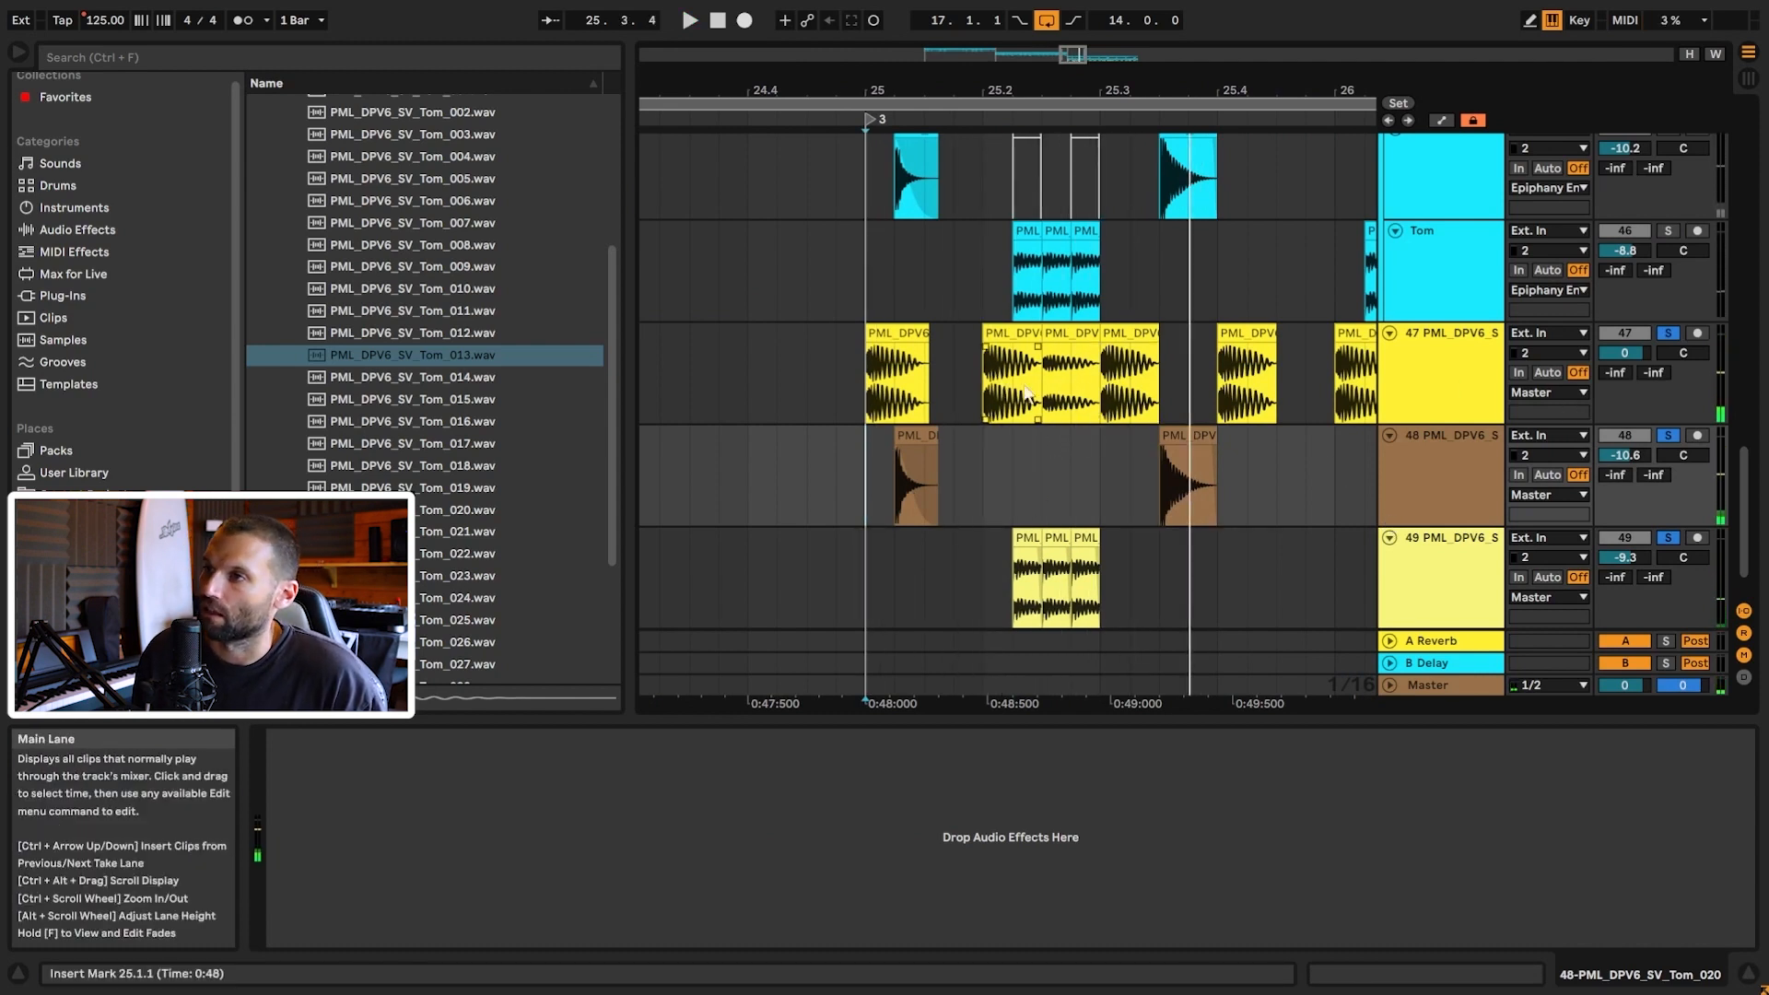
left_click(1012, 288)
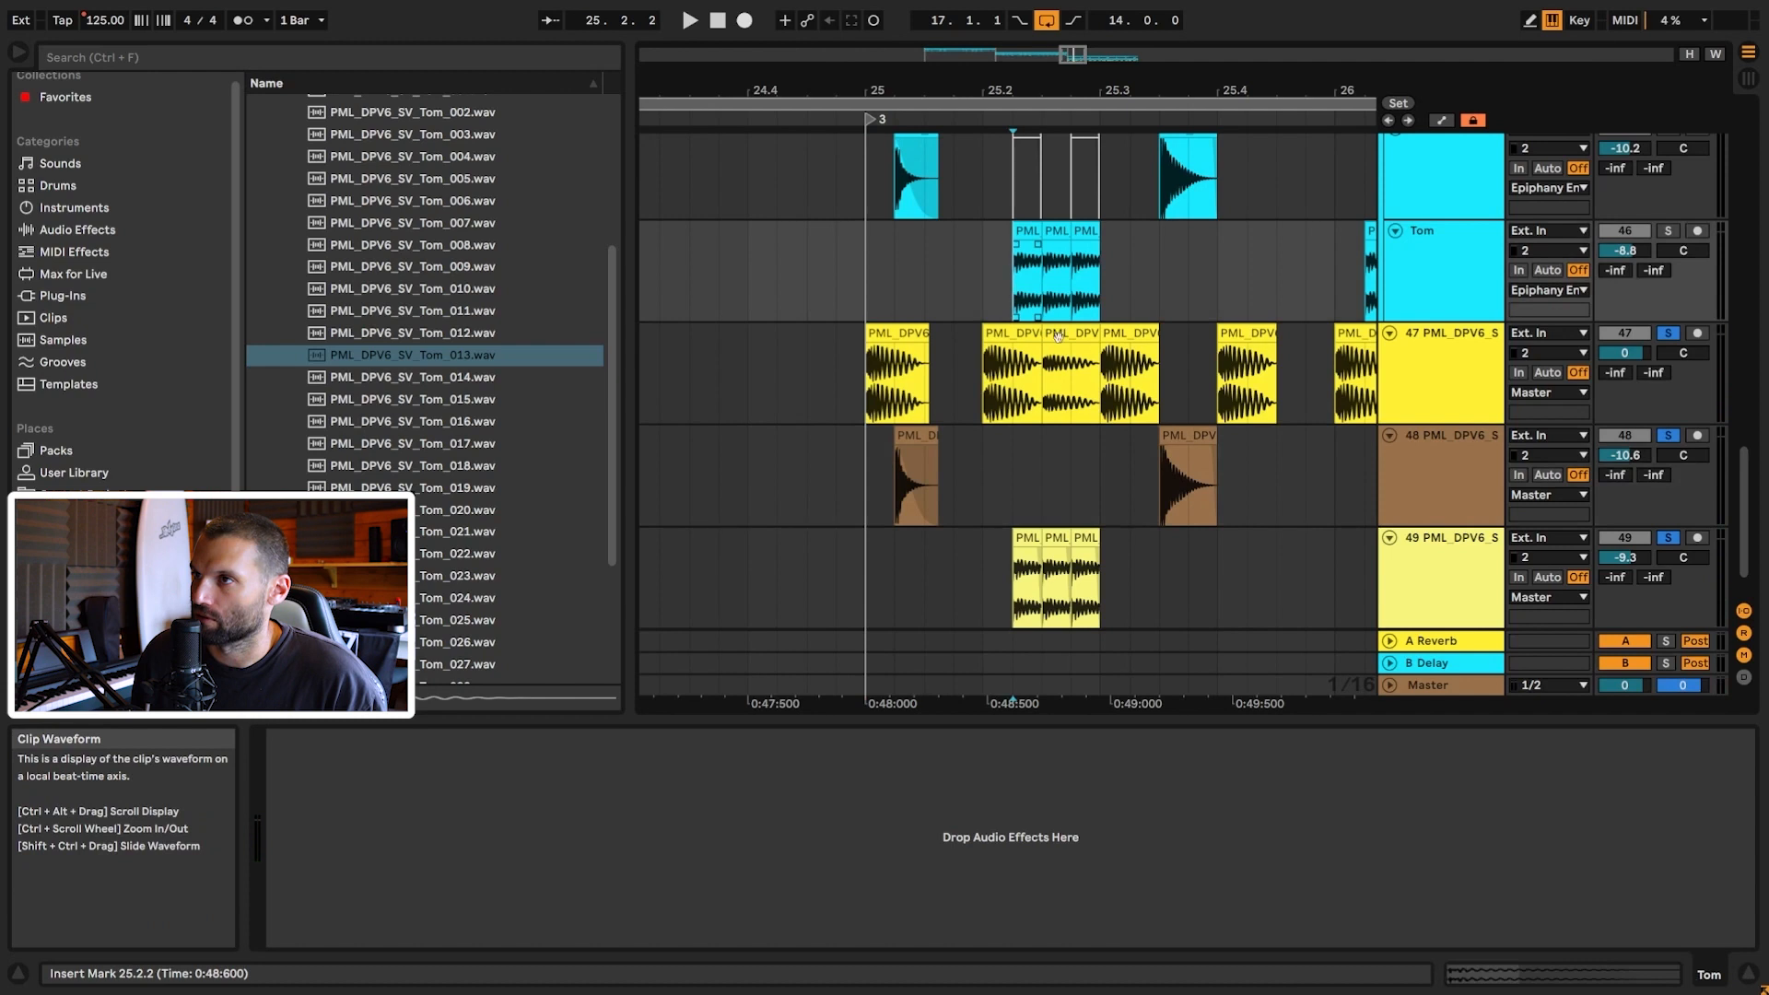
left_click(1058, 402)
left_click(1056, 334)
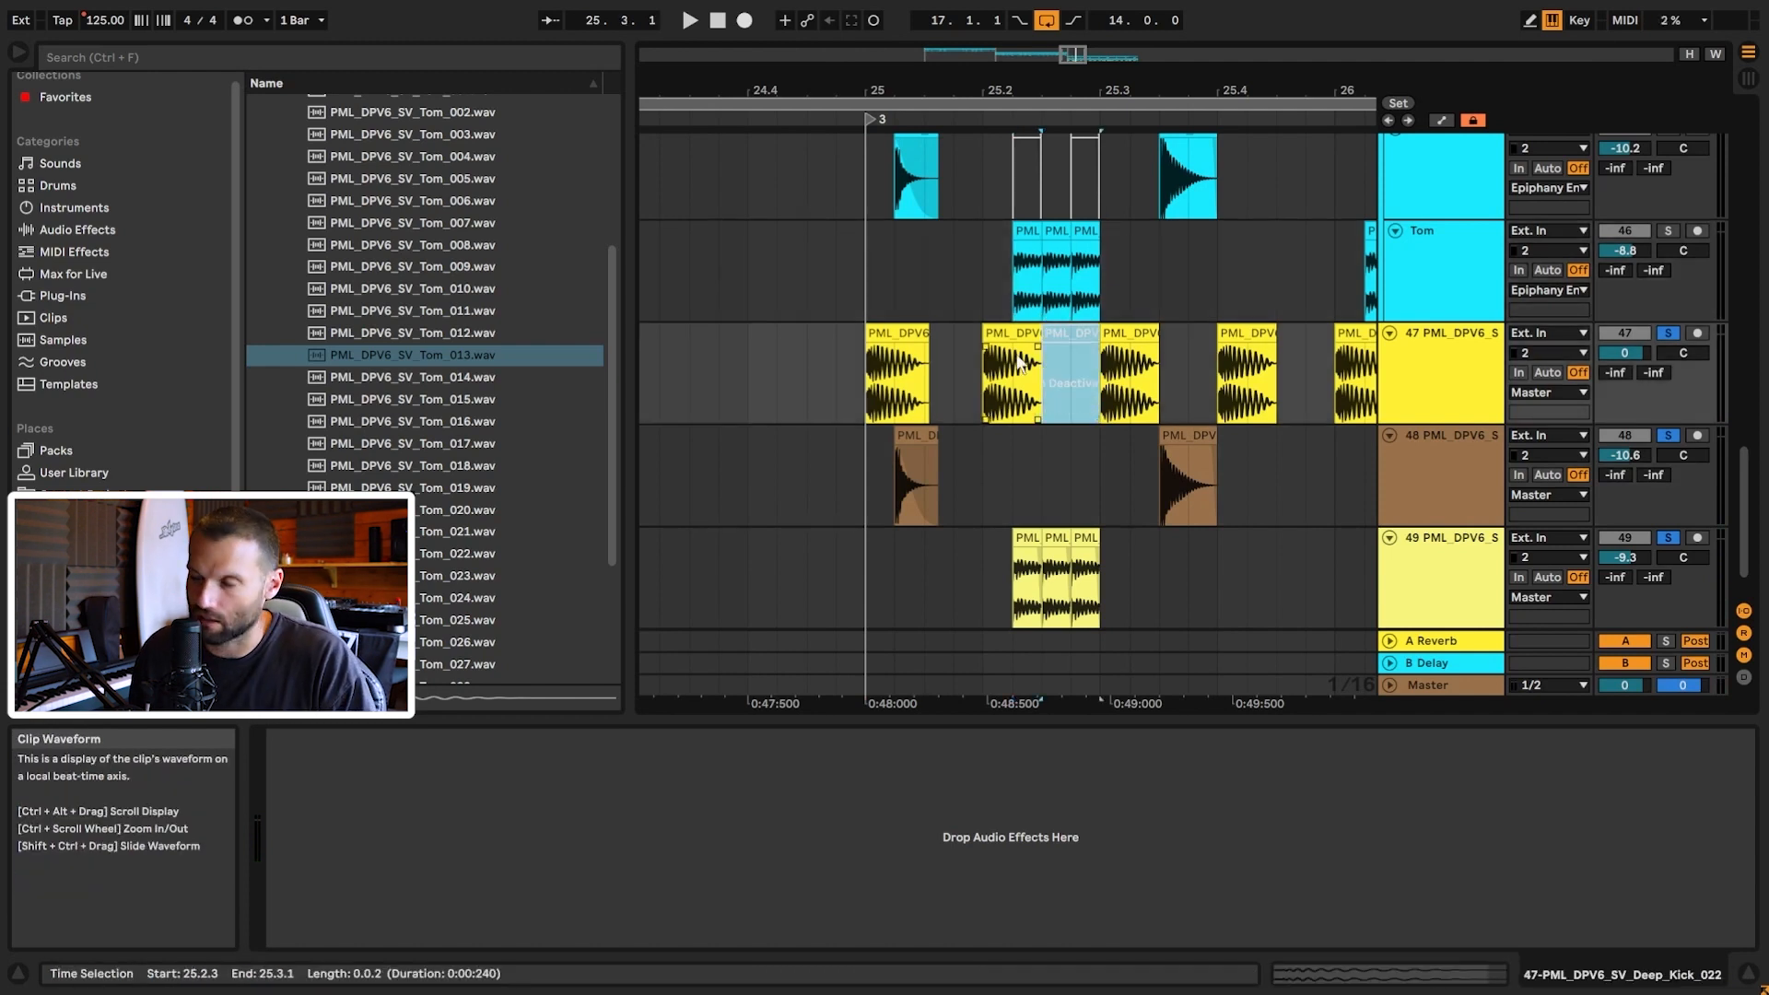
left_click(863, 286)
key("space")
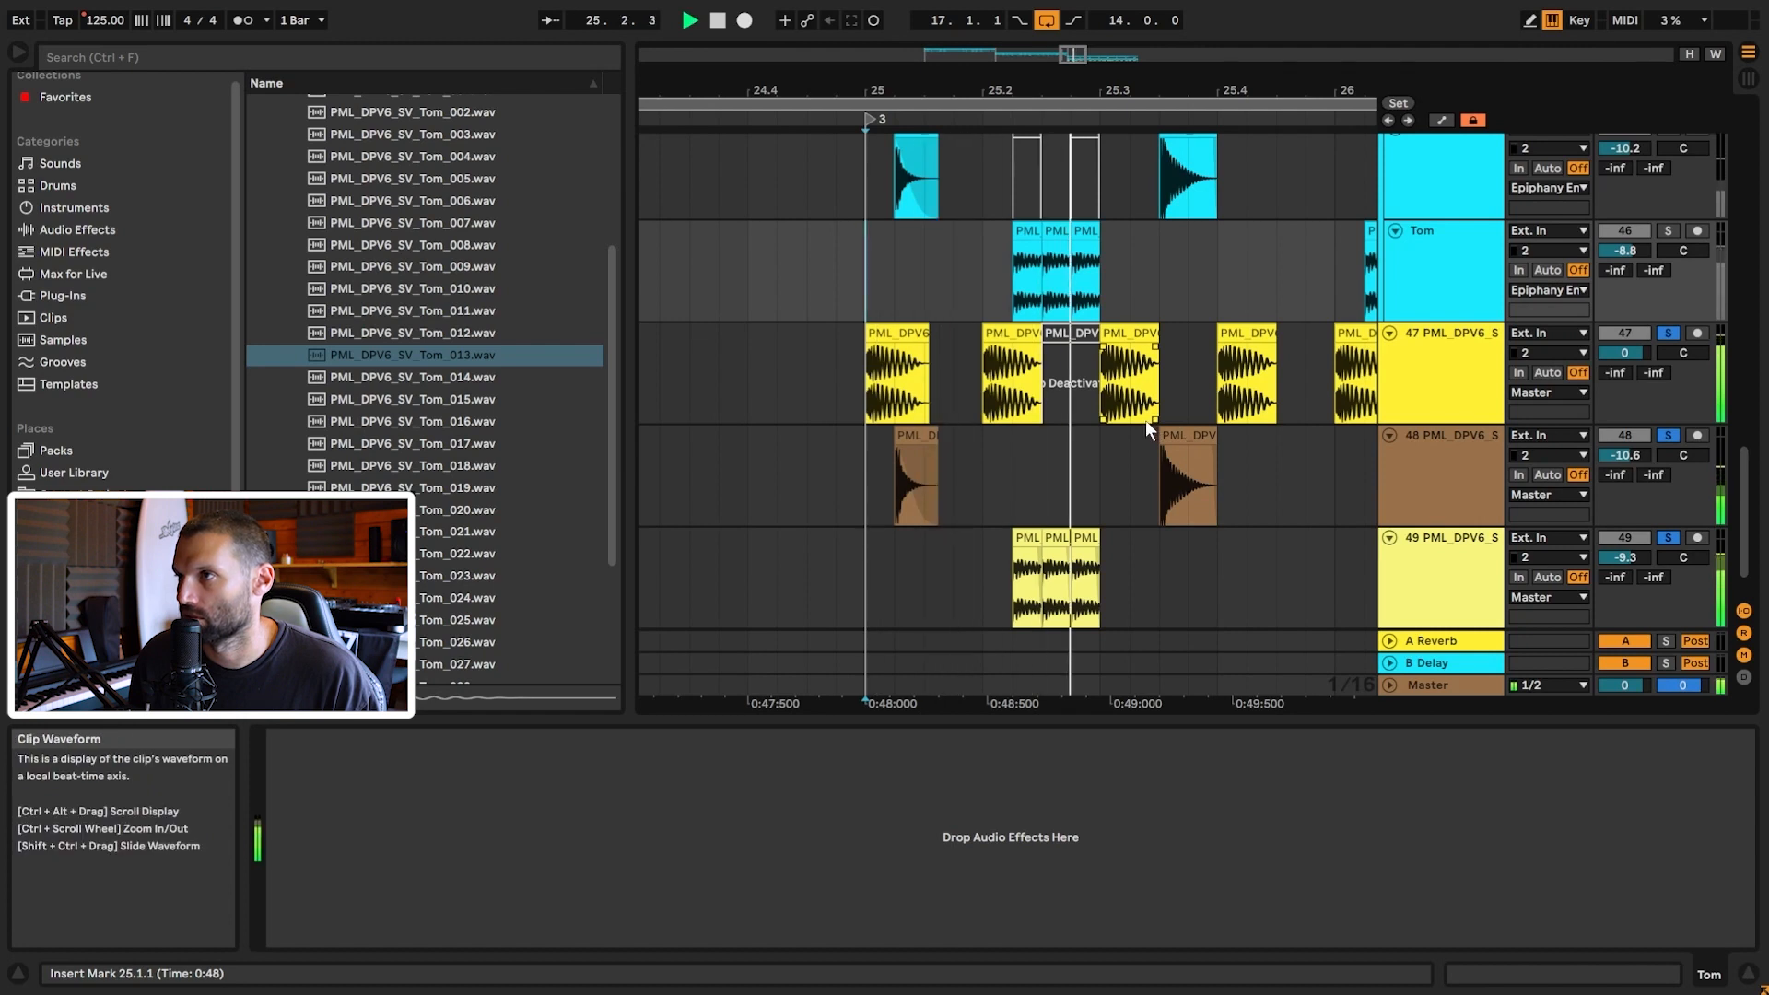
key("space")
left_click(1068, 331)
key("0")
left_click(866, 380)
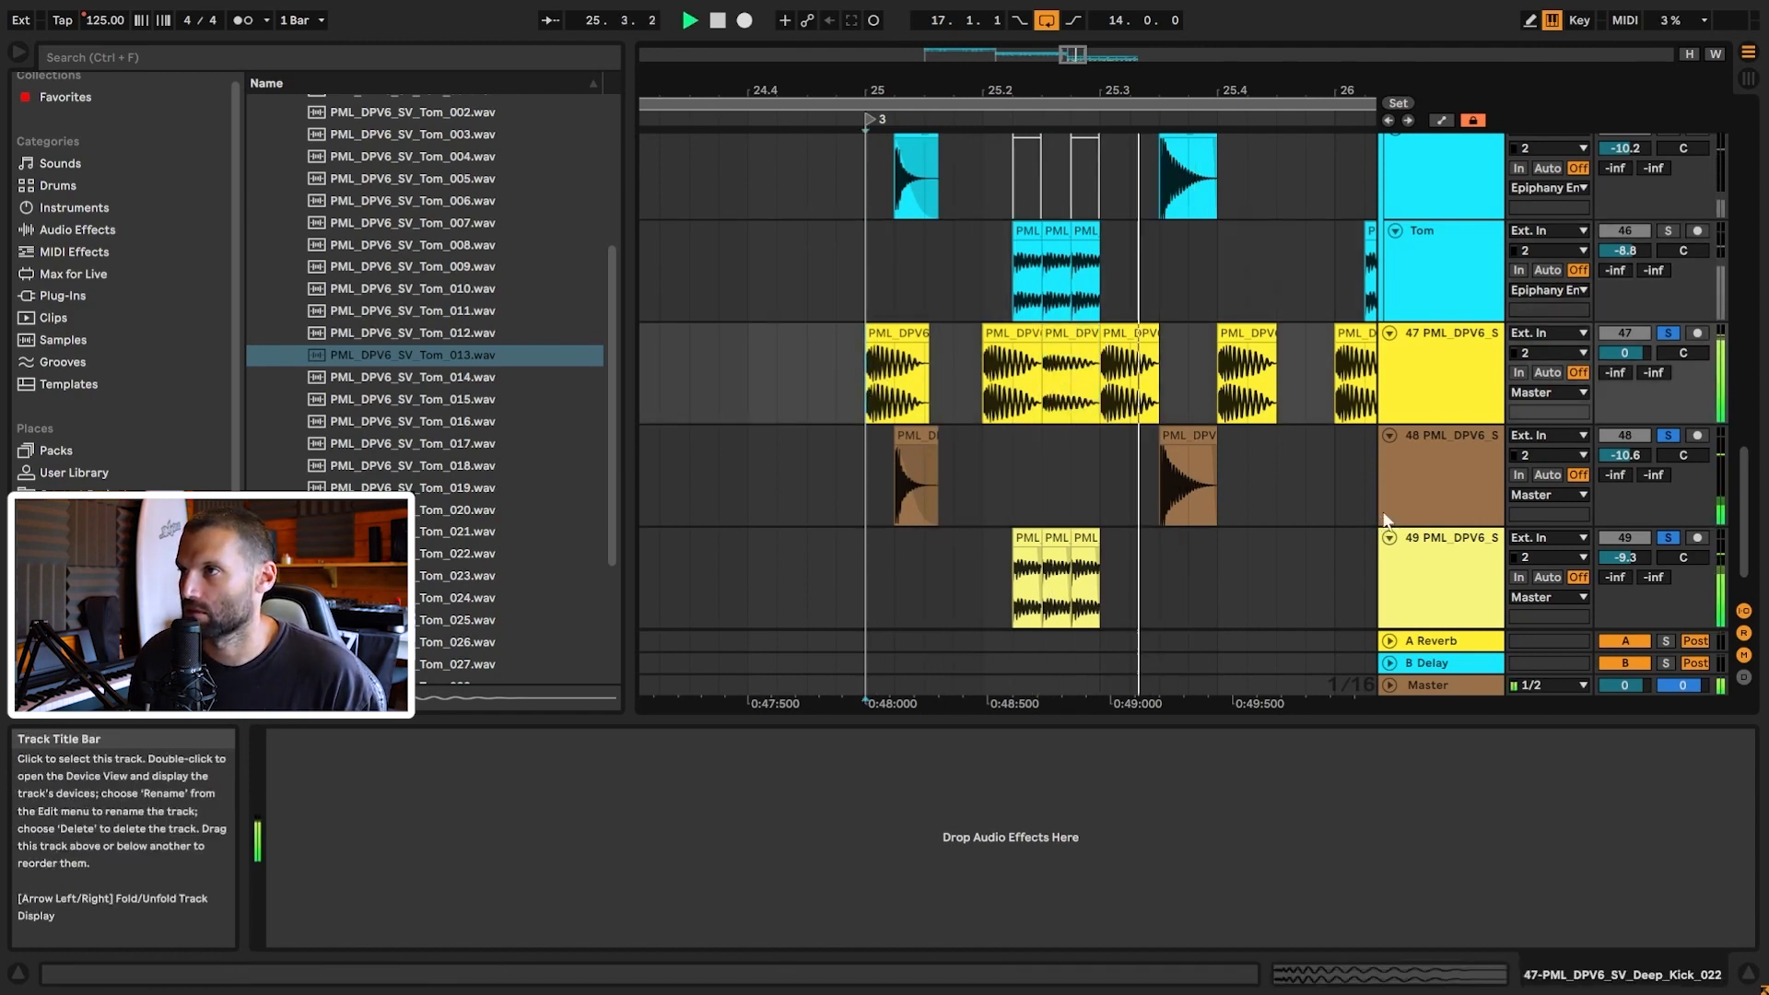
scroll(1206, 412, "down", 3)
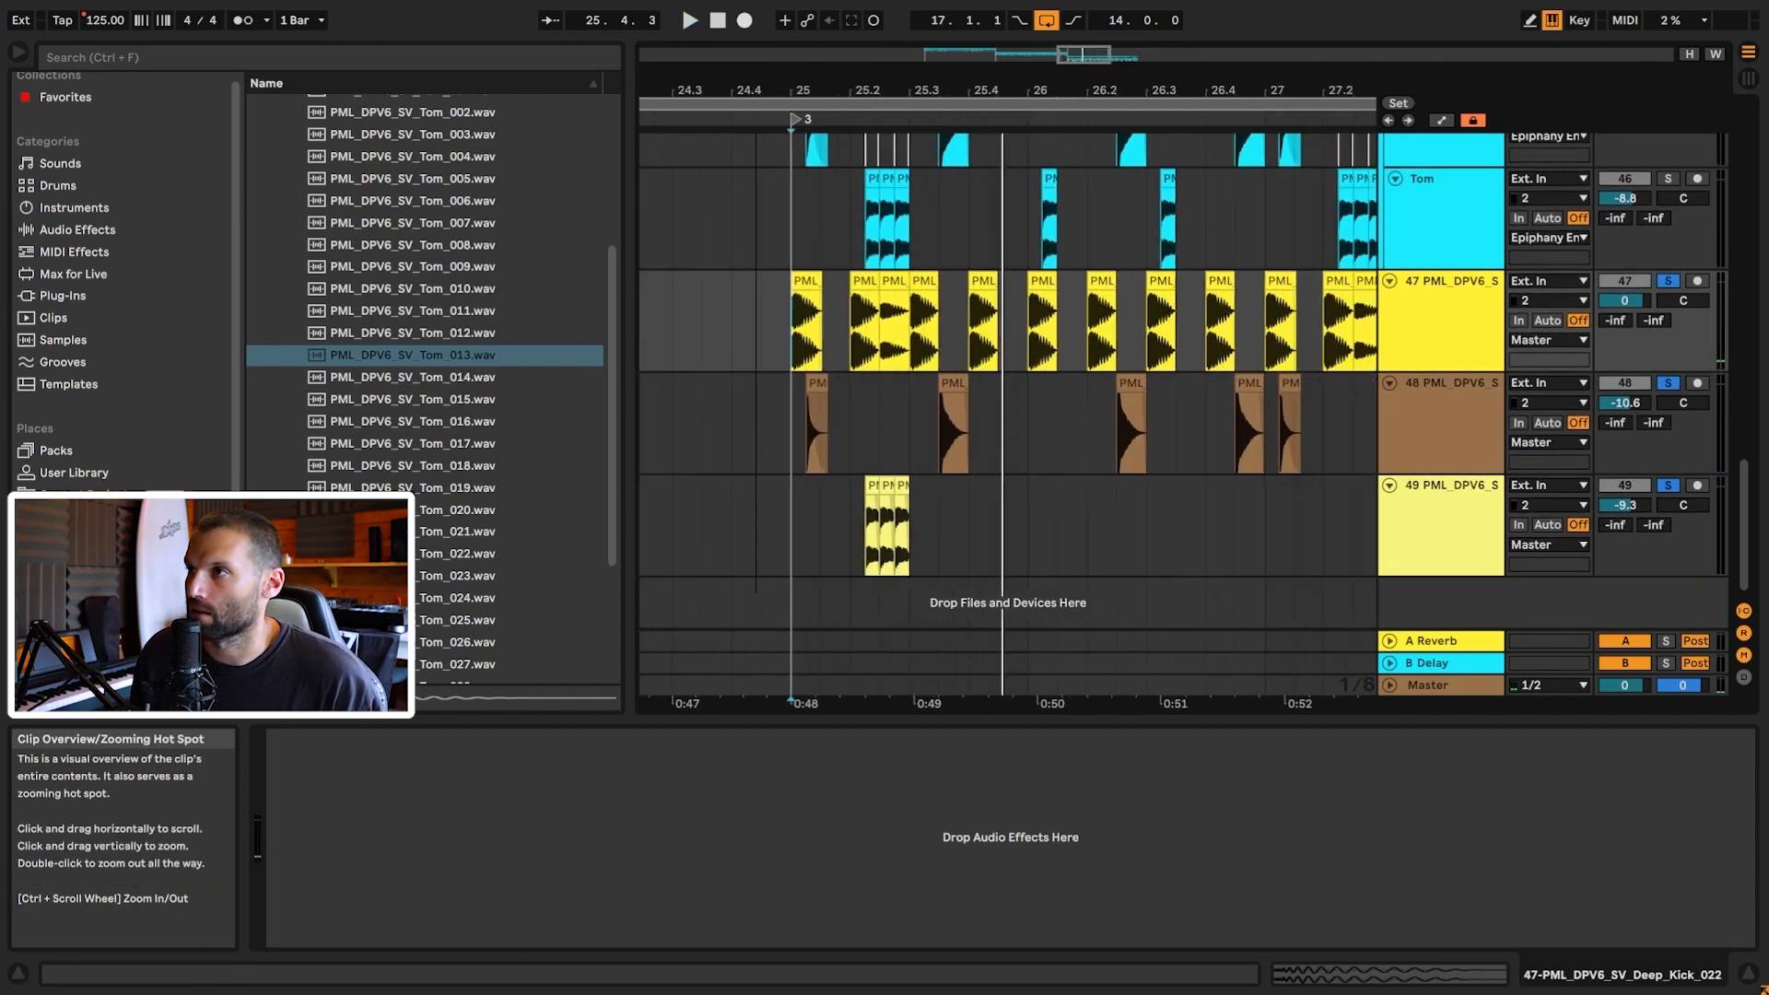
left_click(910, 486)
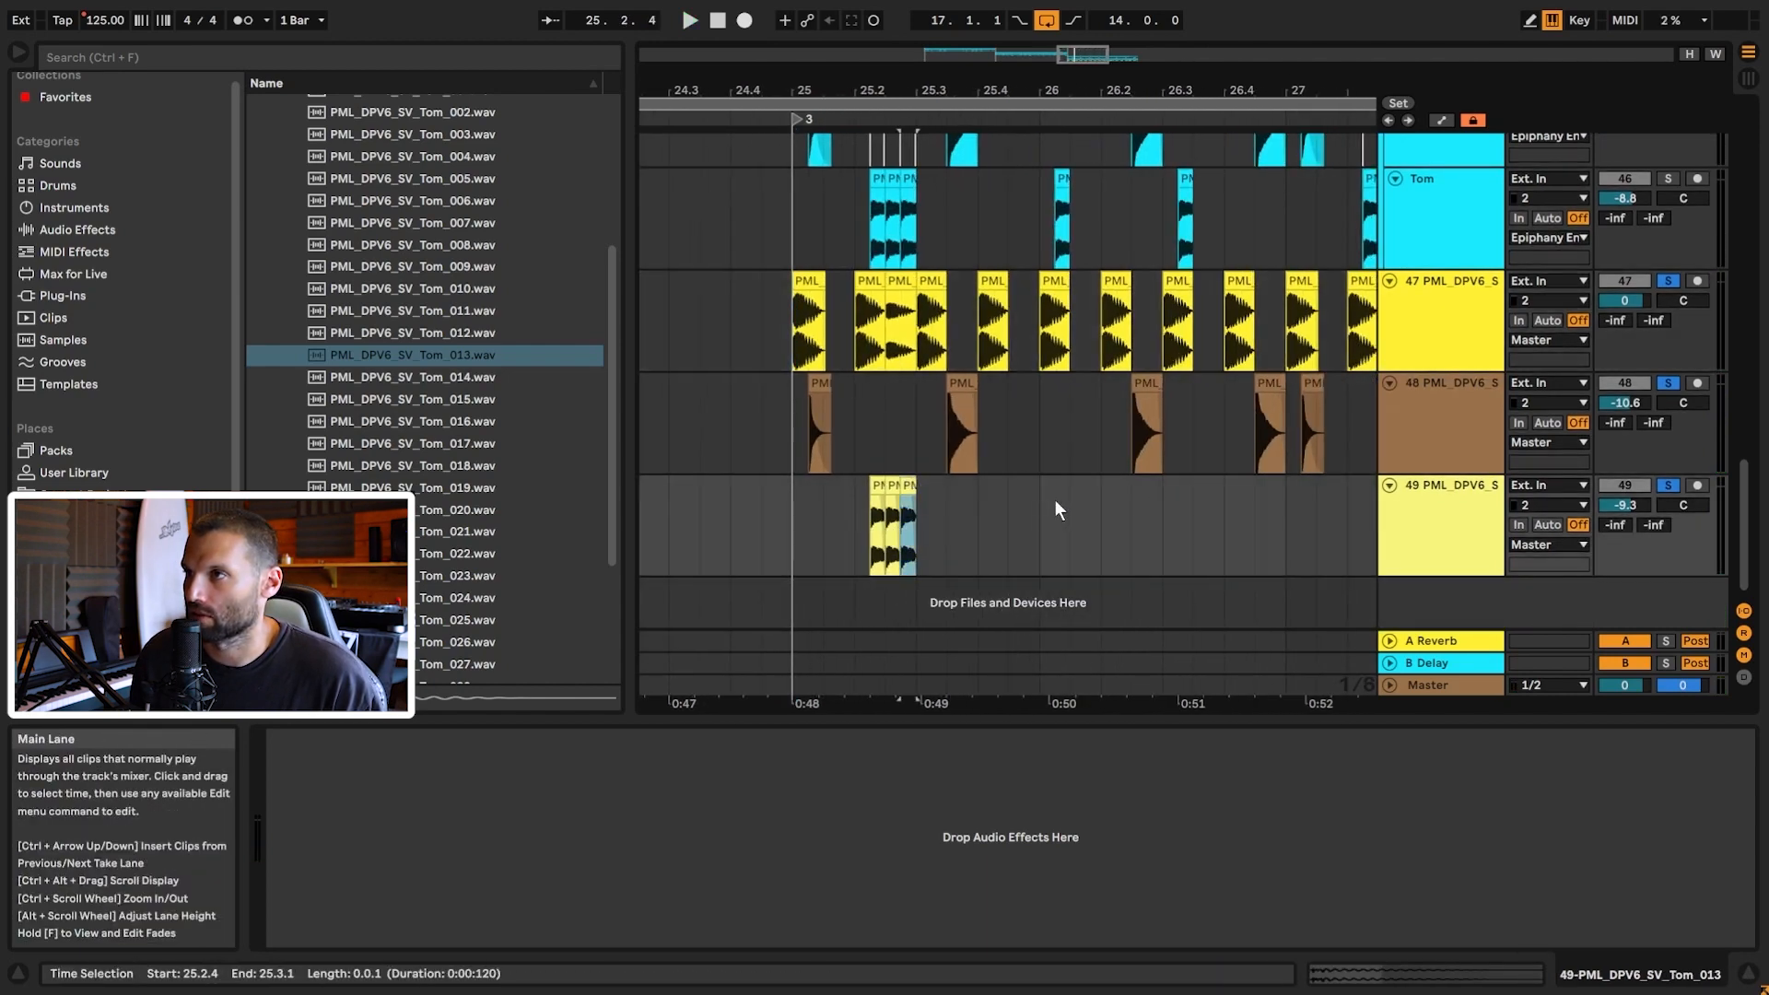
Step: Paste a Tom_013 hit at 26.1.2 on track 49 and play from bar 25
left_click_drag(915, 90, 915, 133)
left_click(1154, 507)
key("ctrl+v")
left_click(713, 518)
key("space")
left_click_drag(813, 90, 813, 53)
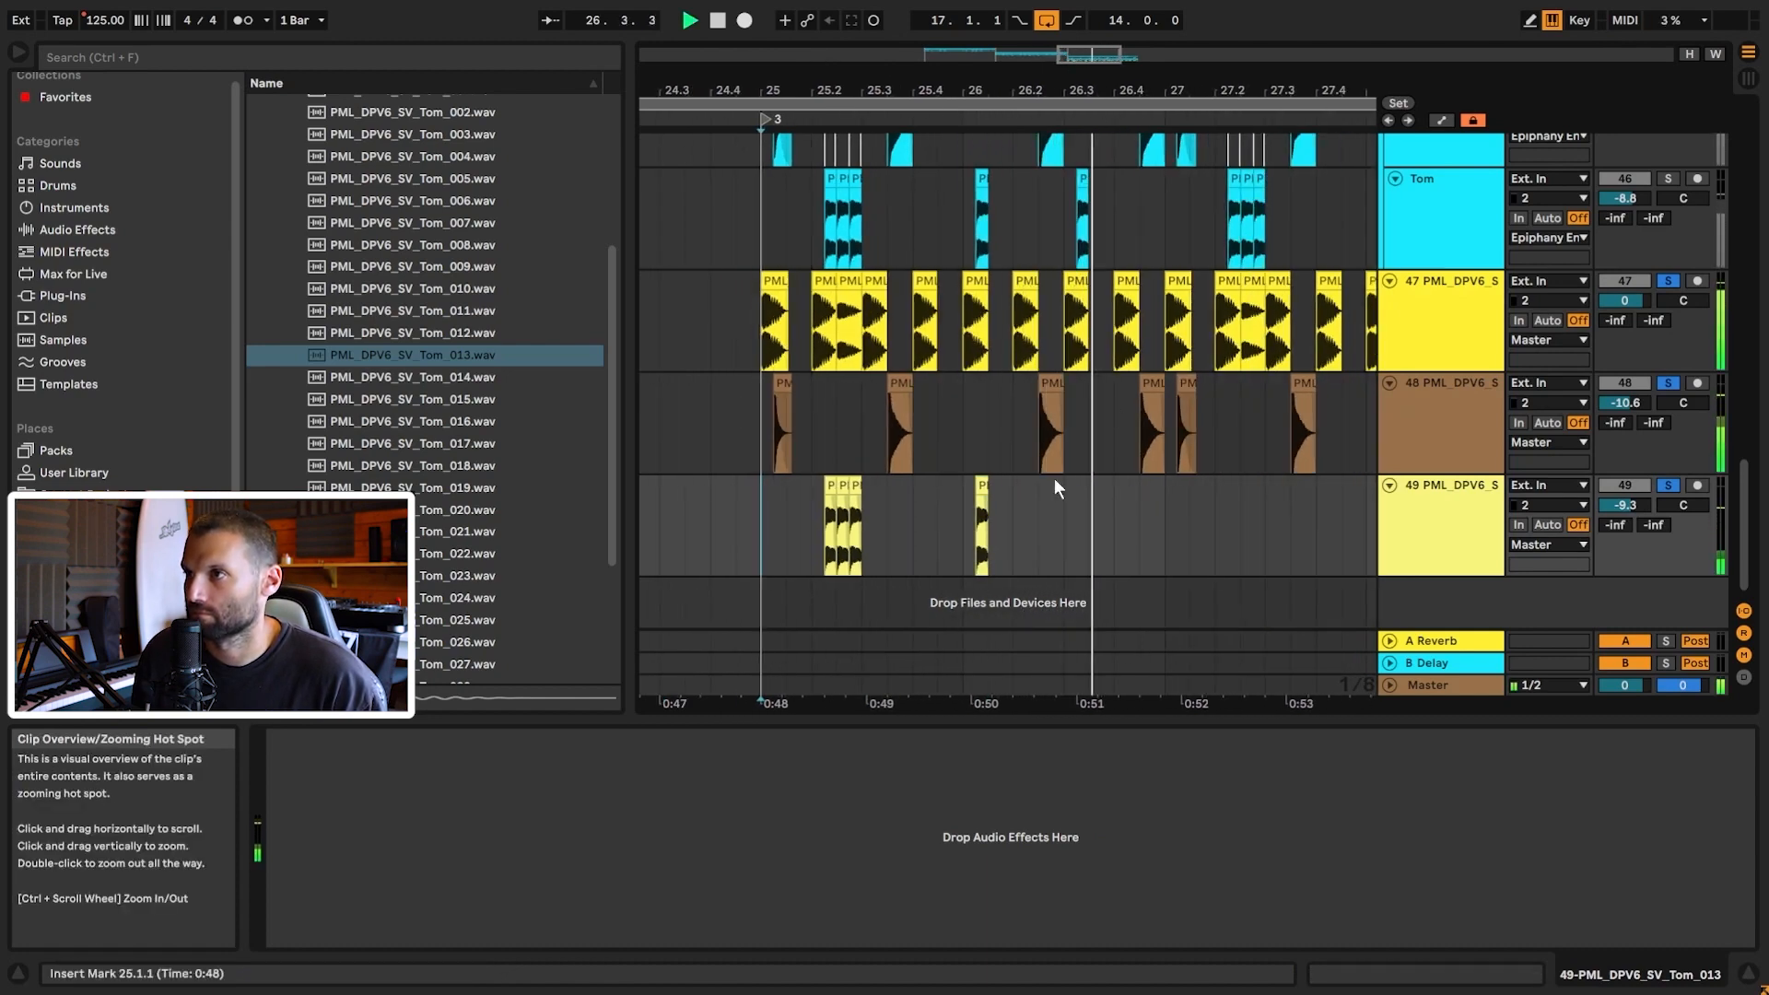
key("space")
Step: Paste another Tom_013 hit at 26.3.1, play from bar 25, and select bars 25–27
left_click(981, 517)
left_click(1065, 526)
key("ctrl+v")
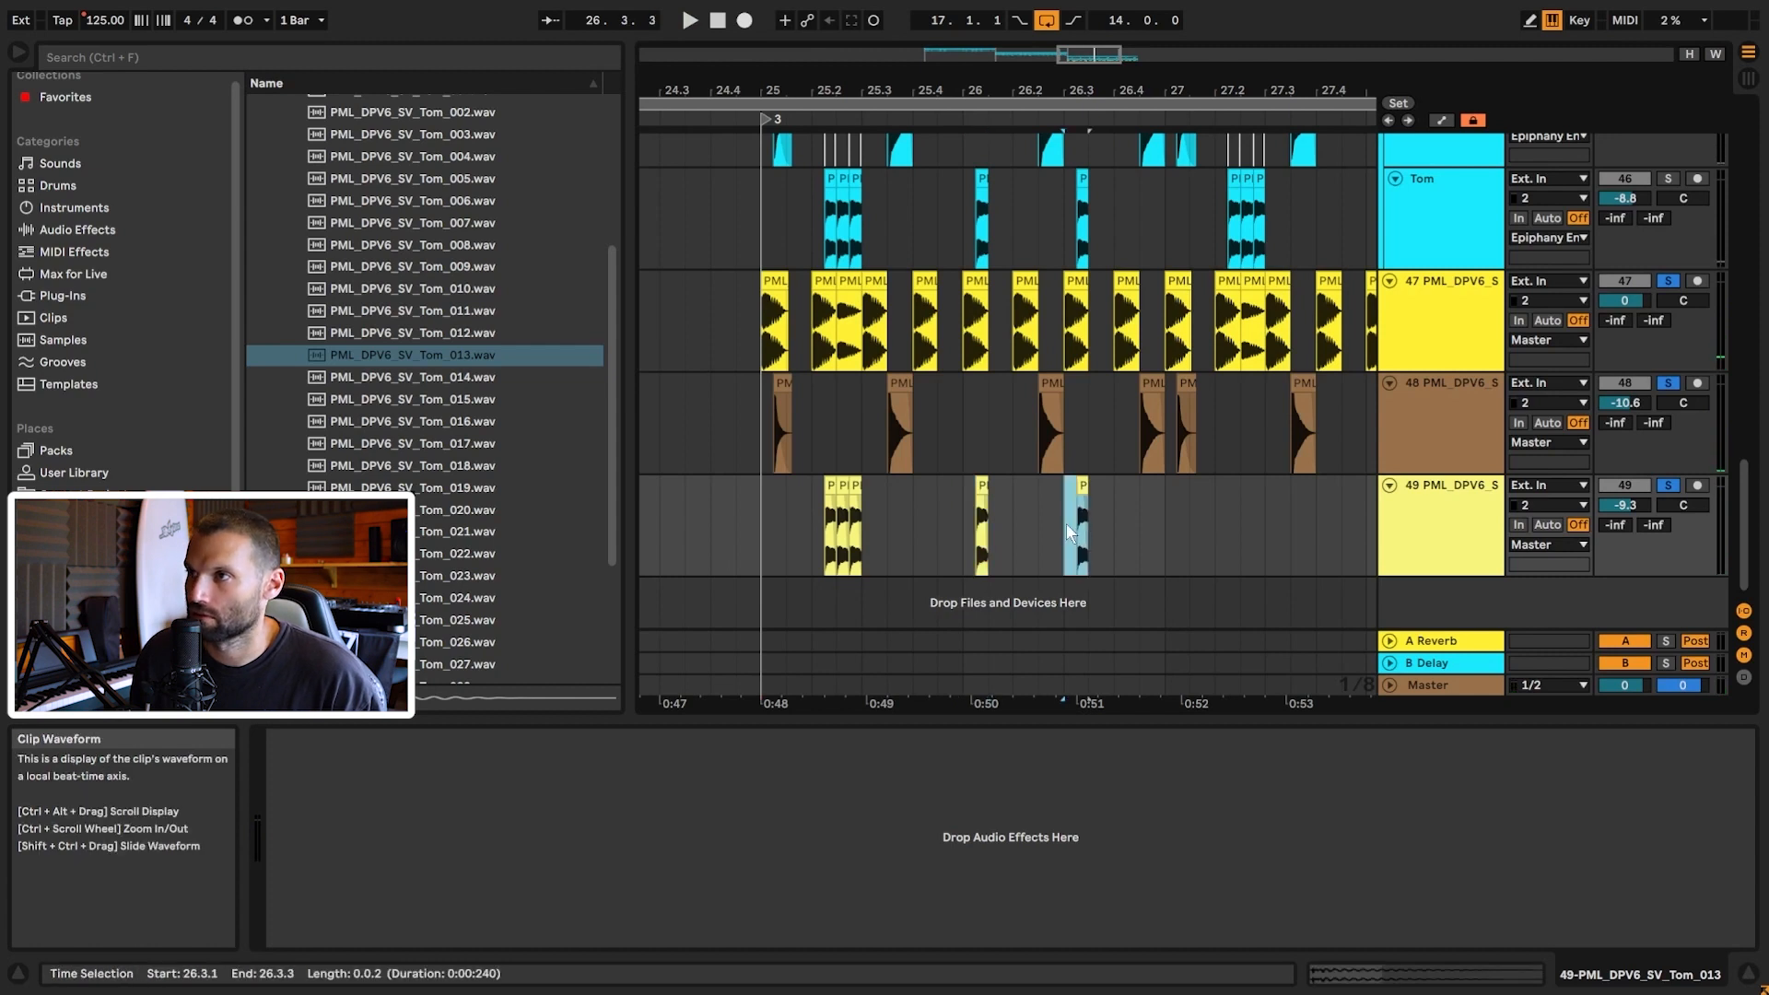
left_click(771, 544)
key("space")
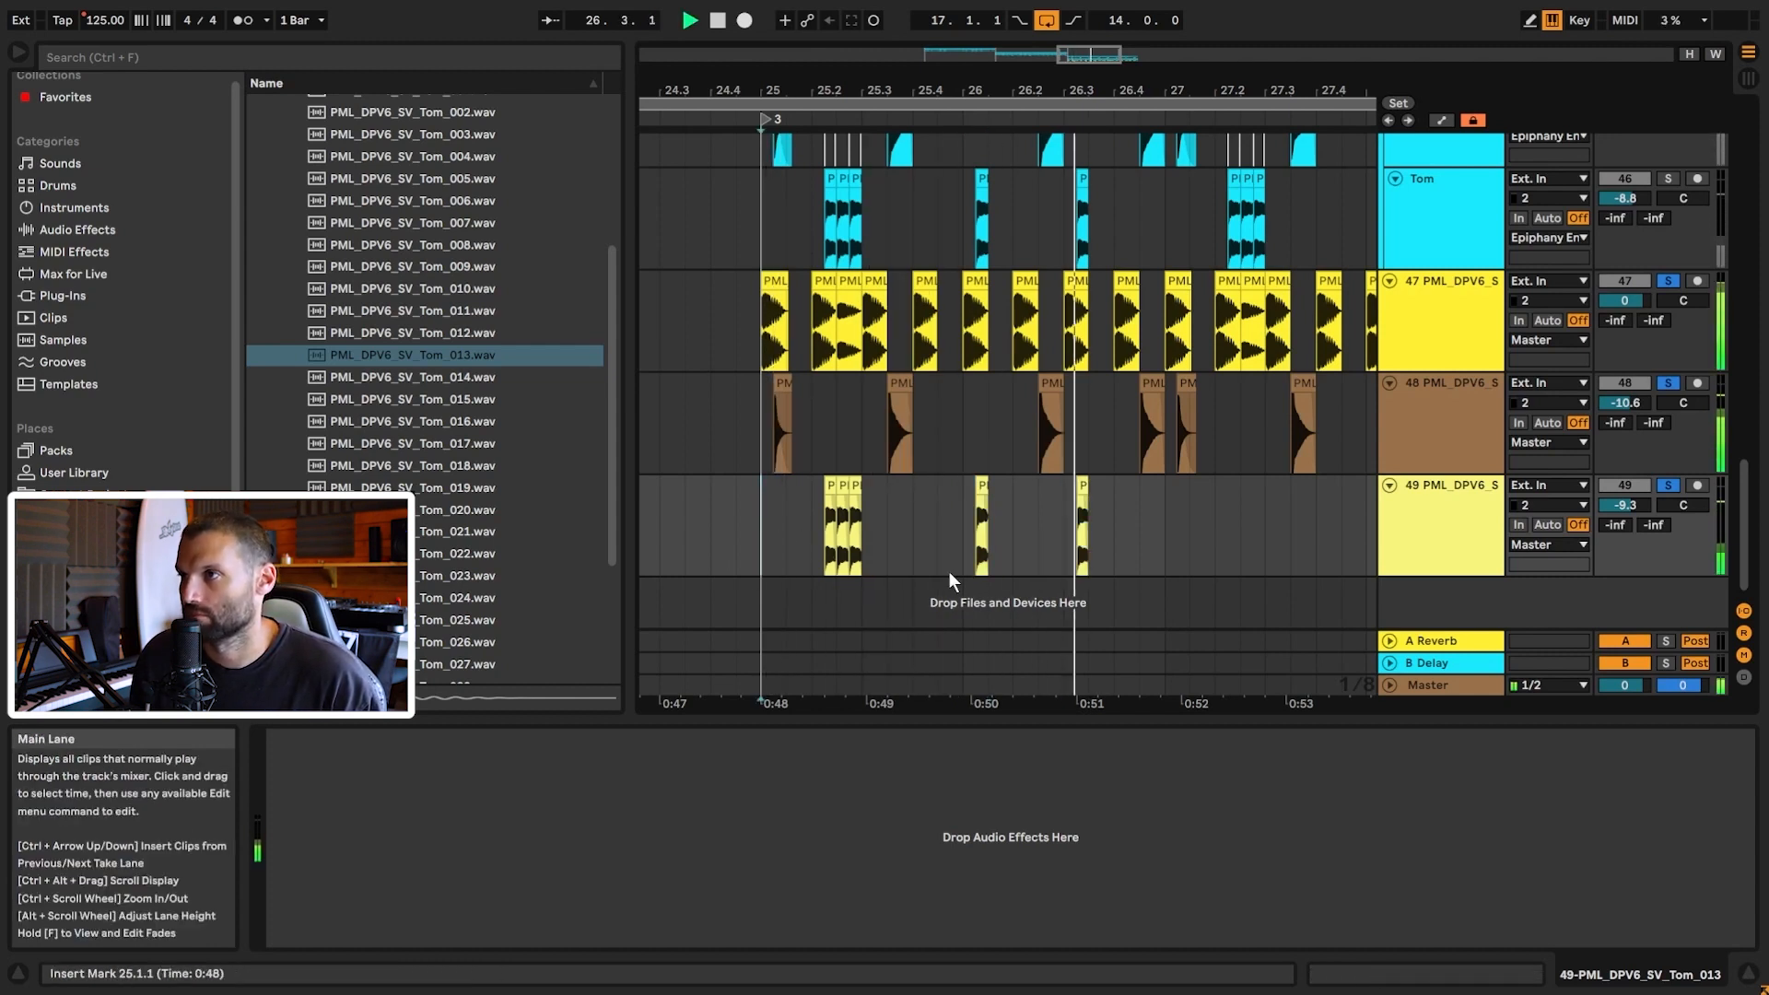
left_click(1163, 516, "shift")
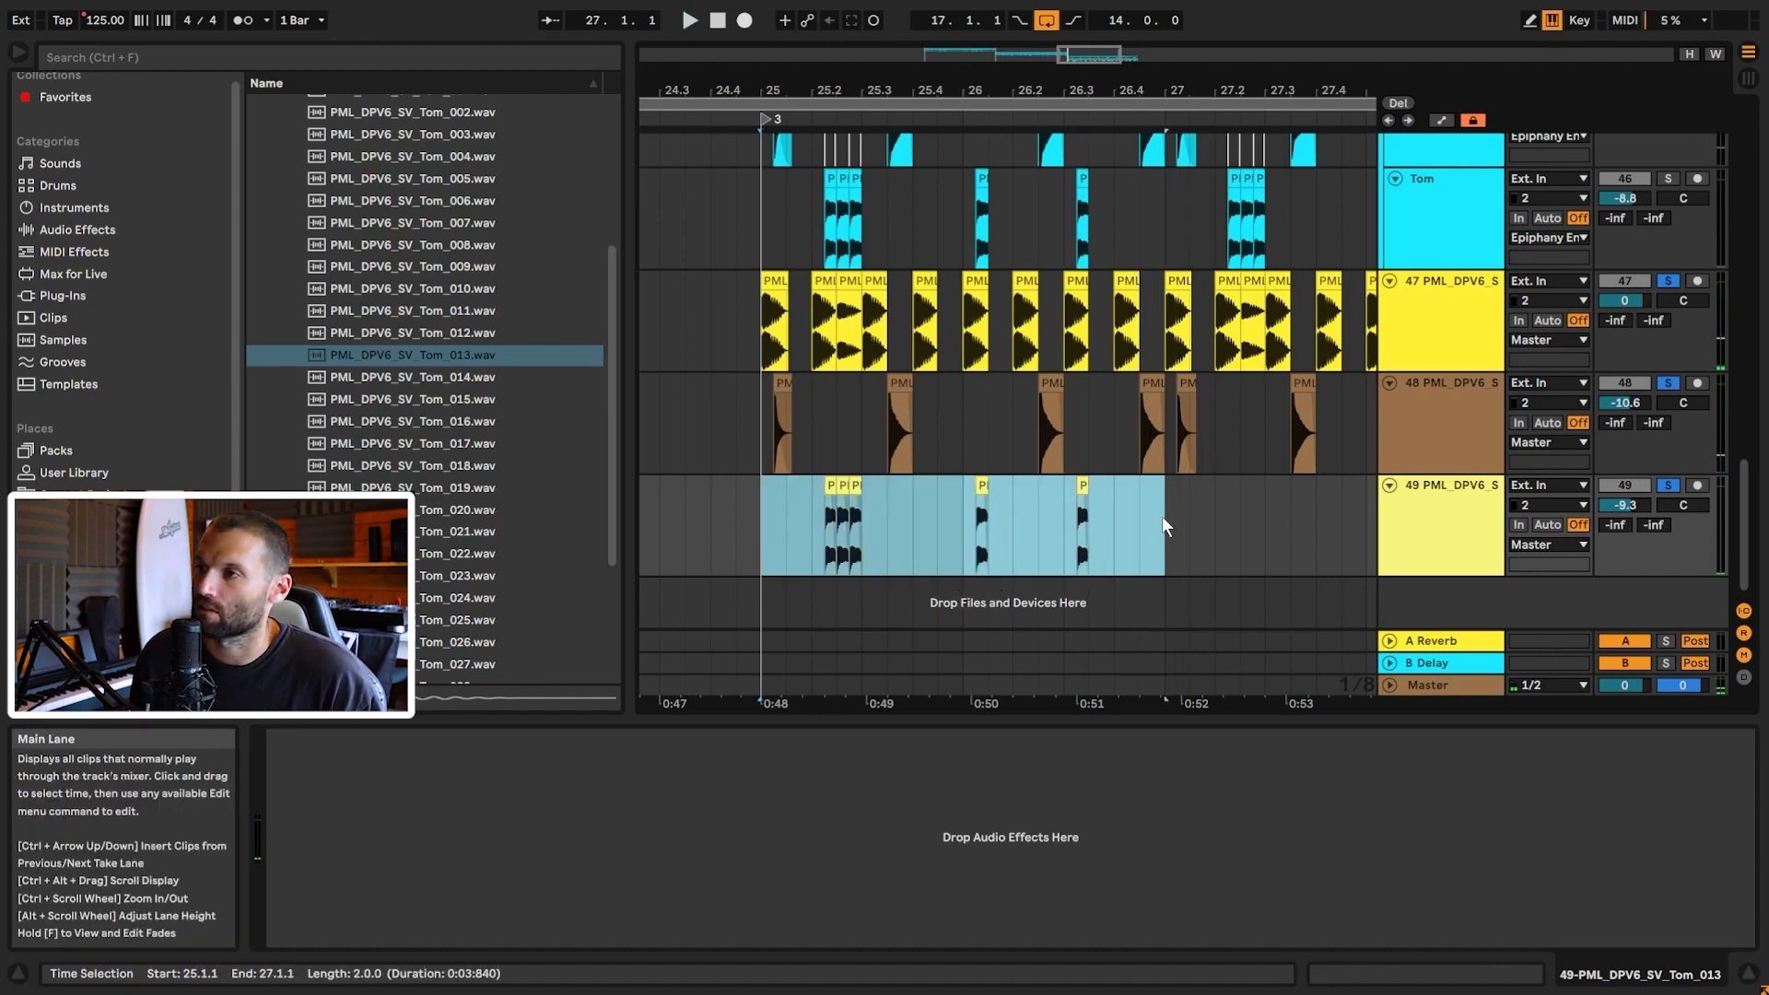
Step: Duplicate track 49's two-bar tom pattern into bars 27–29 and review the kick and tom tracks
key("ctrl+d")
left_click_drag(1119, 55, 1097, 46)
left_click(1462, 218)
scroll(1464, 214, "up", 2)
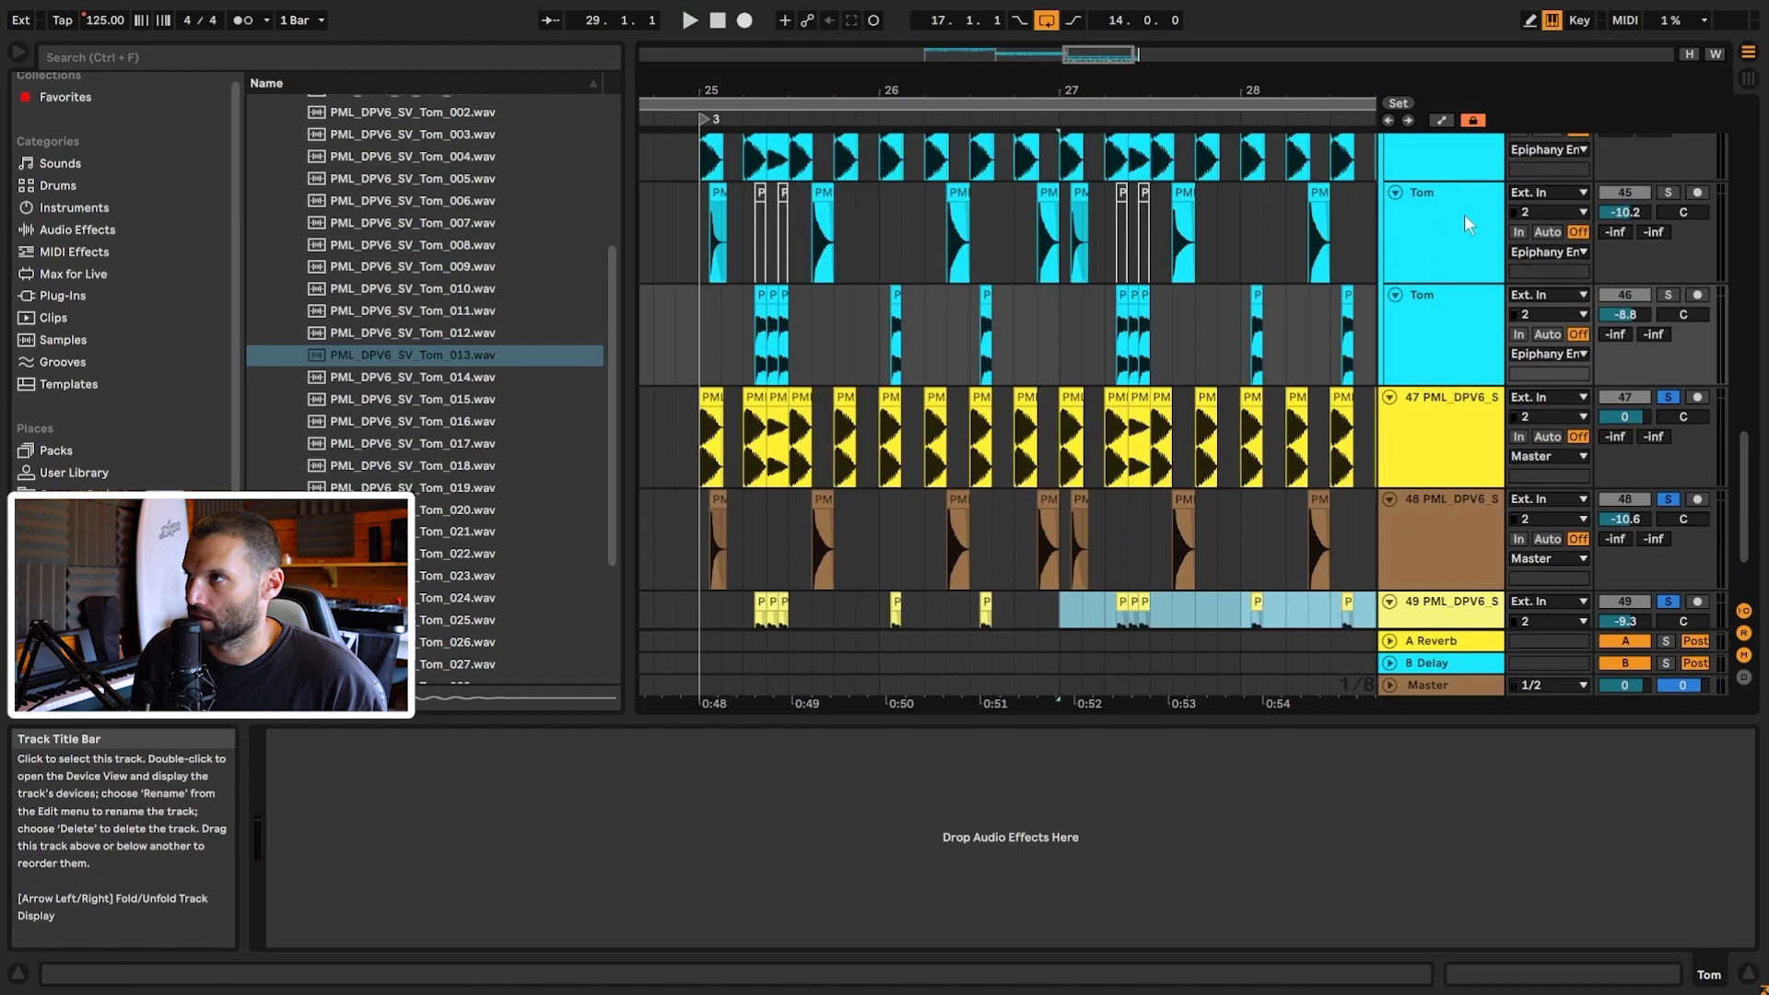
left_click(1456, 225)
scroll(1453, 227, "up", 2)
left_click(1454, 224)
scroll(1451, 306, "down", 2)
left_click(1436, 412)
left_click(1438, 321)
left_click_drag(1090, 54, 1095, 30)
Step: Activate and solo the 30 Group reference, play it from bar 25, and unfold its tracks
scroll(1576, 341, "up", 5)
left_click(1631, 352)
left_click(1667, 353)
left_click(779, 376)
key("space")
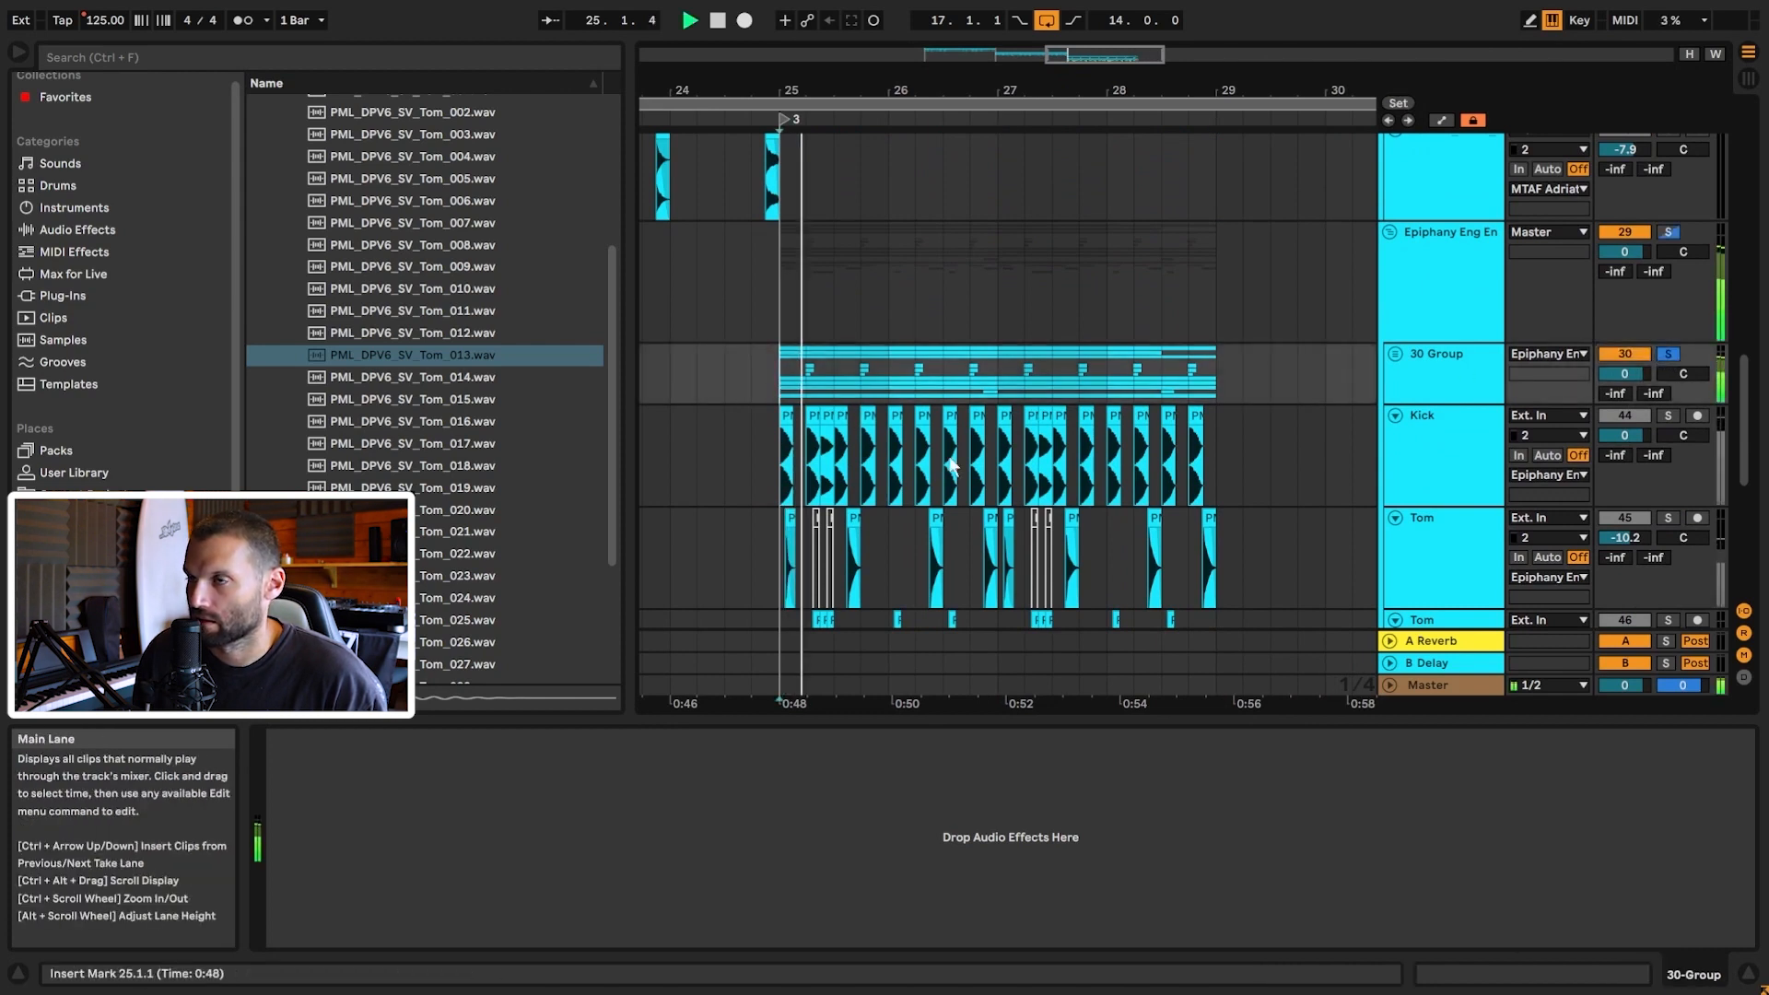
left_click(1395, 354)
scroll(1403, 378, "down", 4)
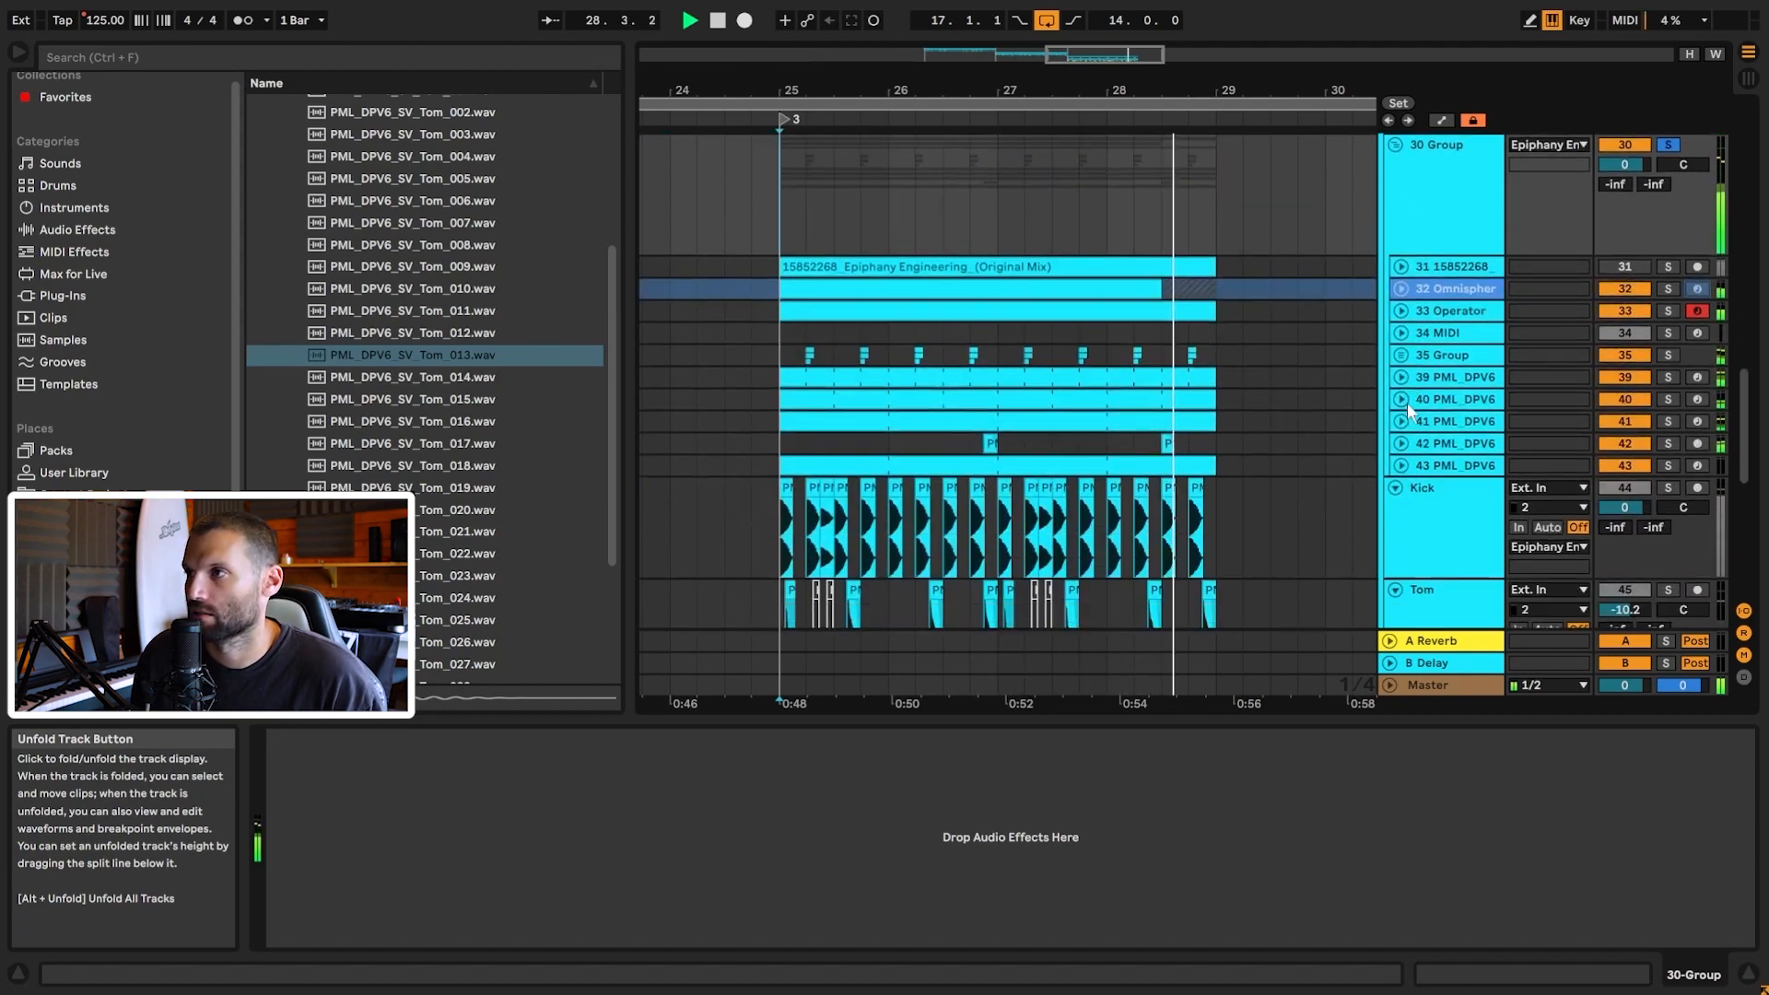